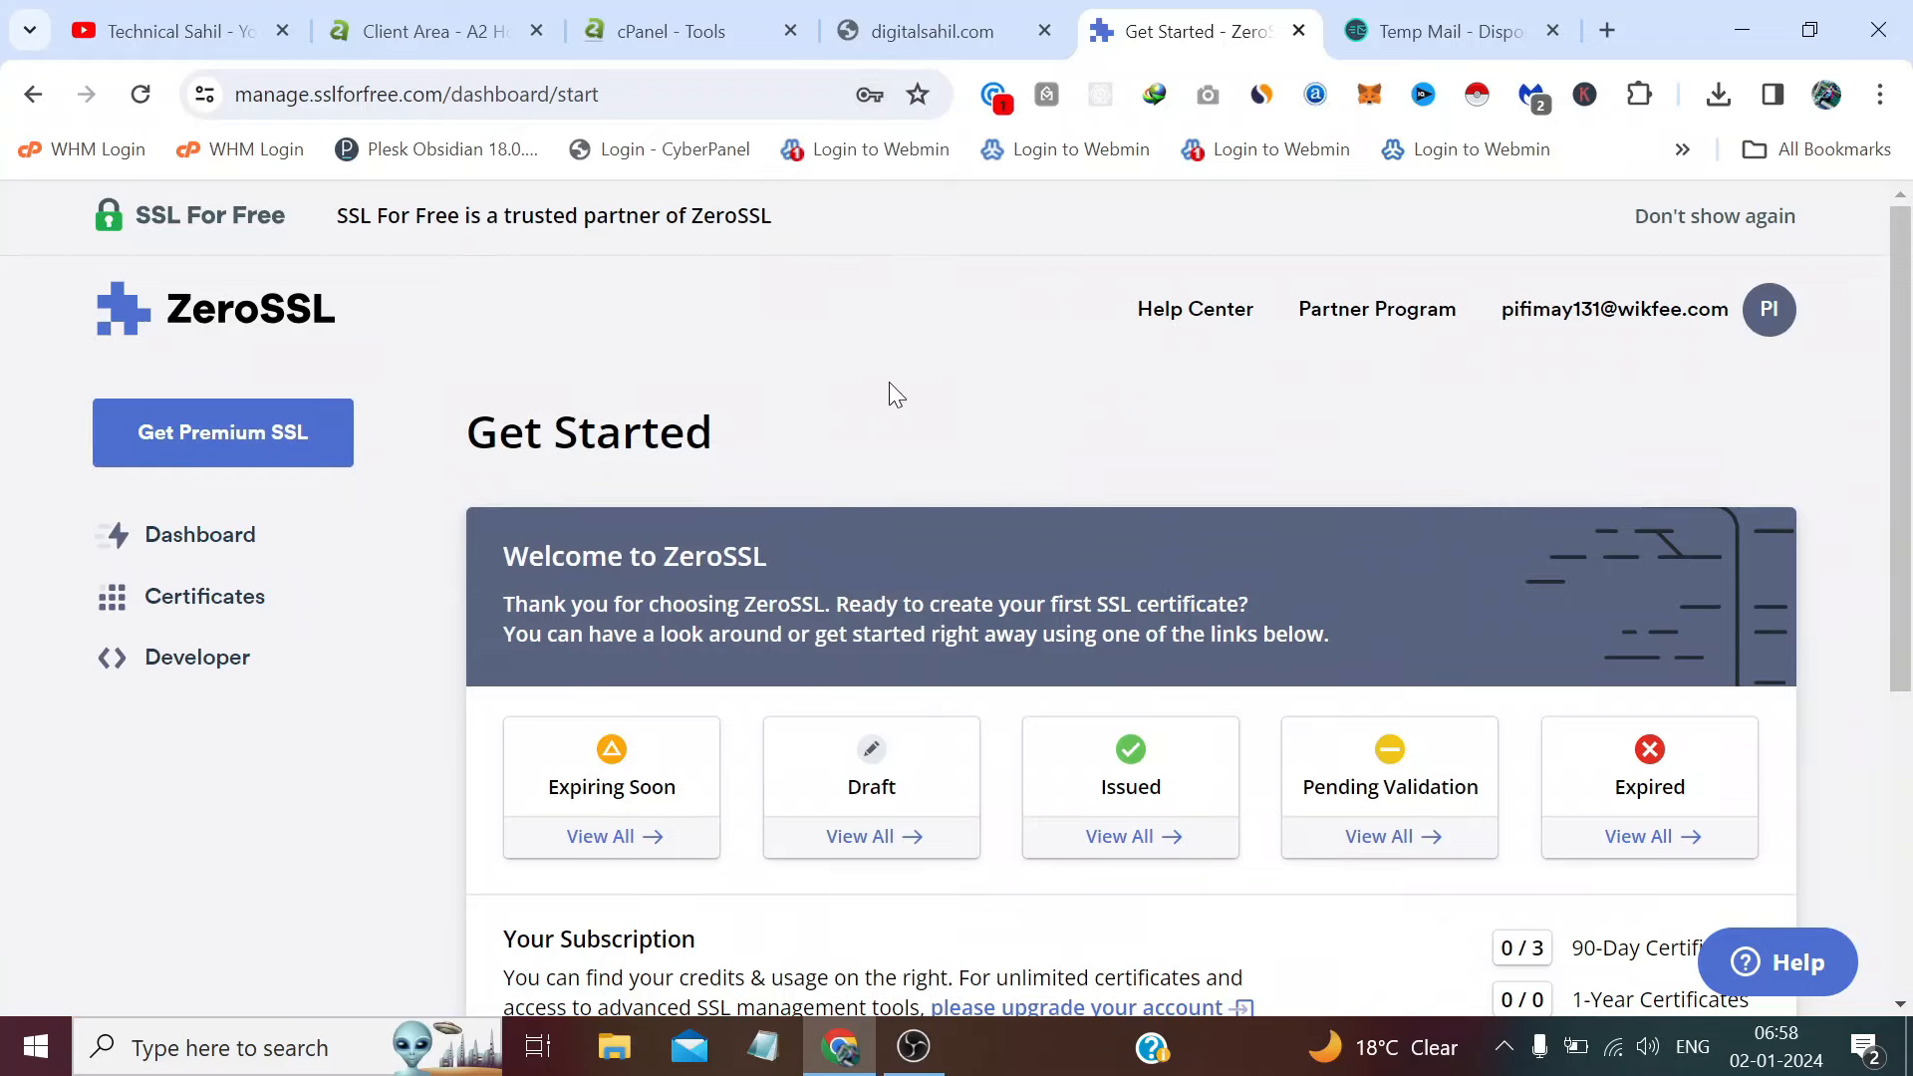
# - Start a new SSL certificate from the ZeroSSL dashboard and bring up its domain entry section
pyautogui.scroll(-5, 891, 388)
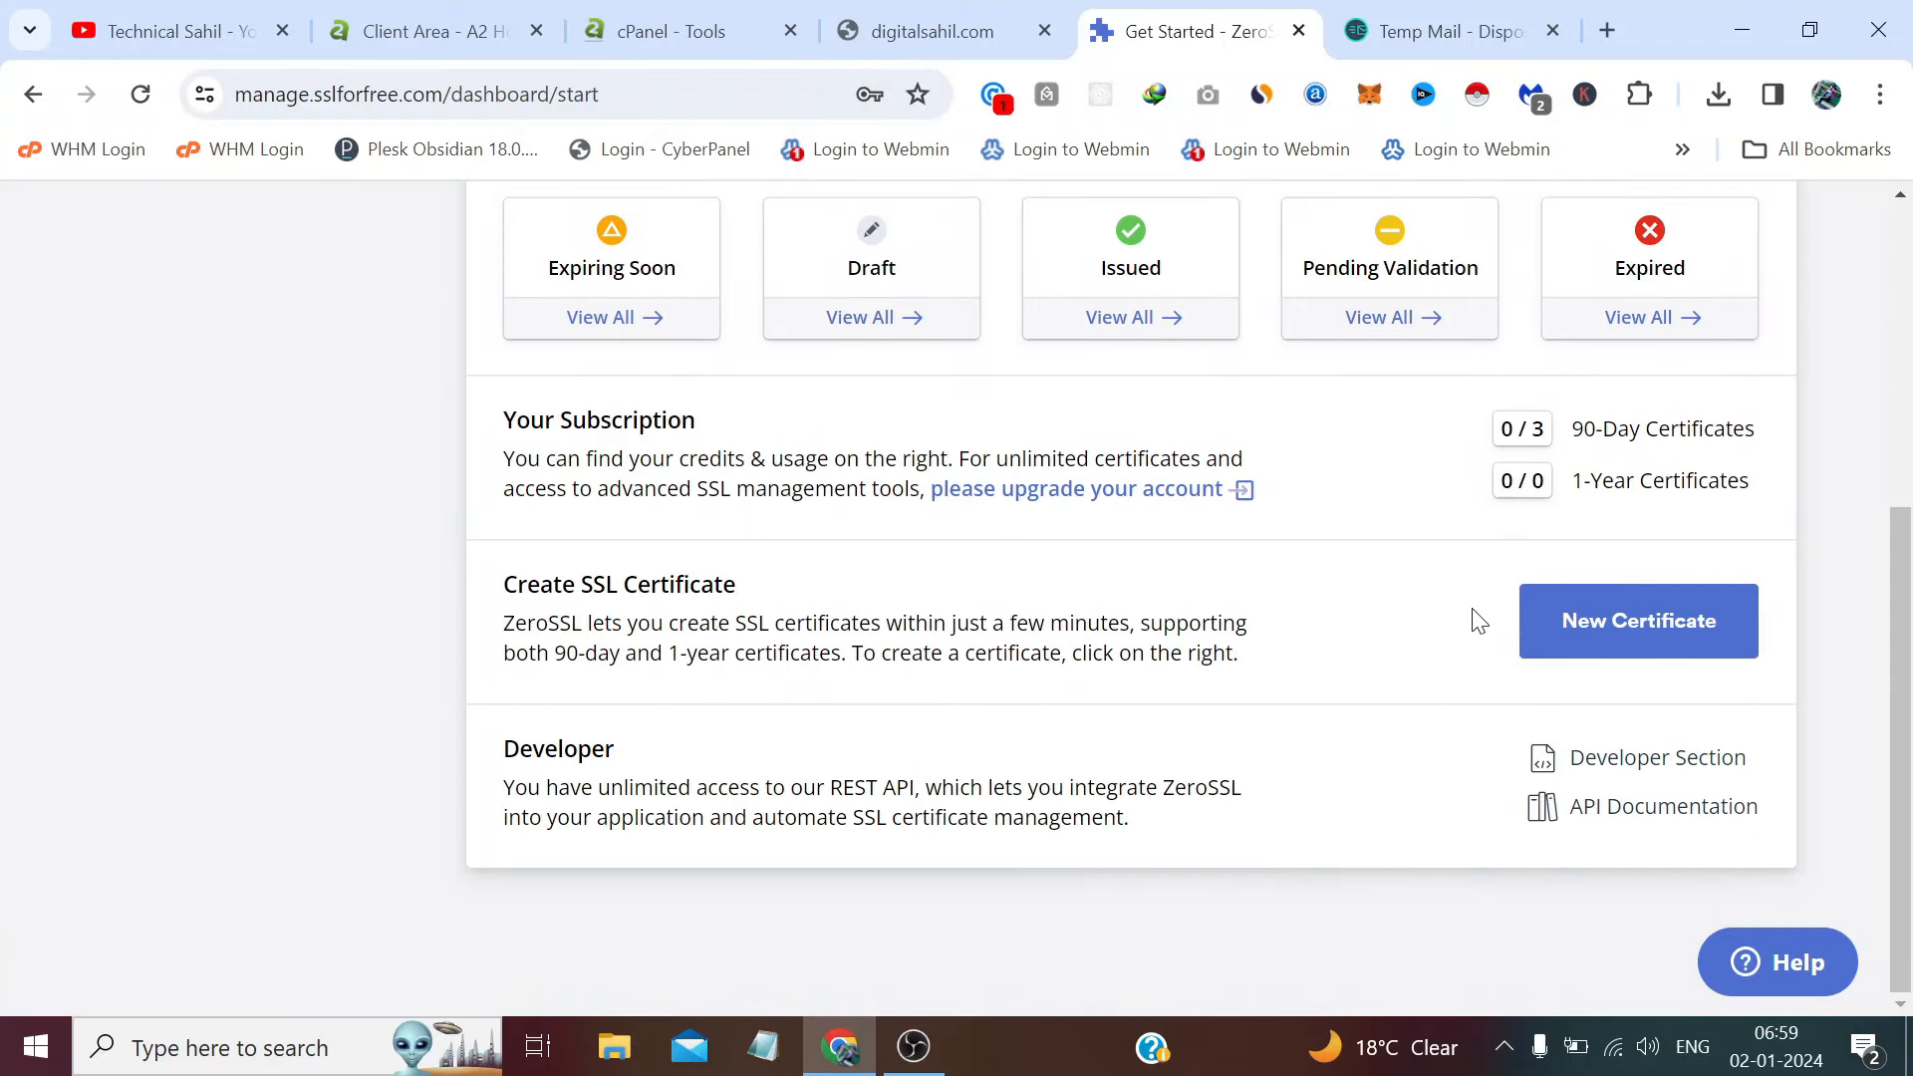
pyautogui.click(1638, 628)
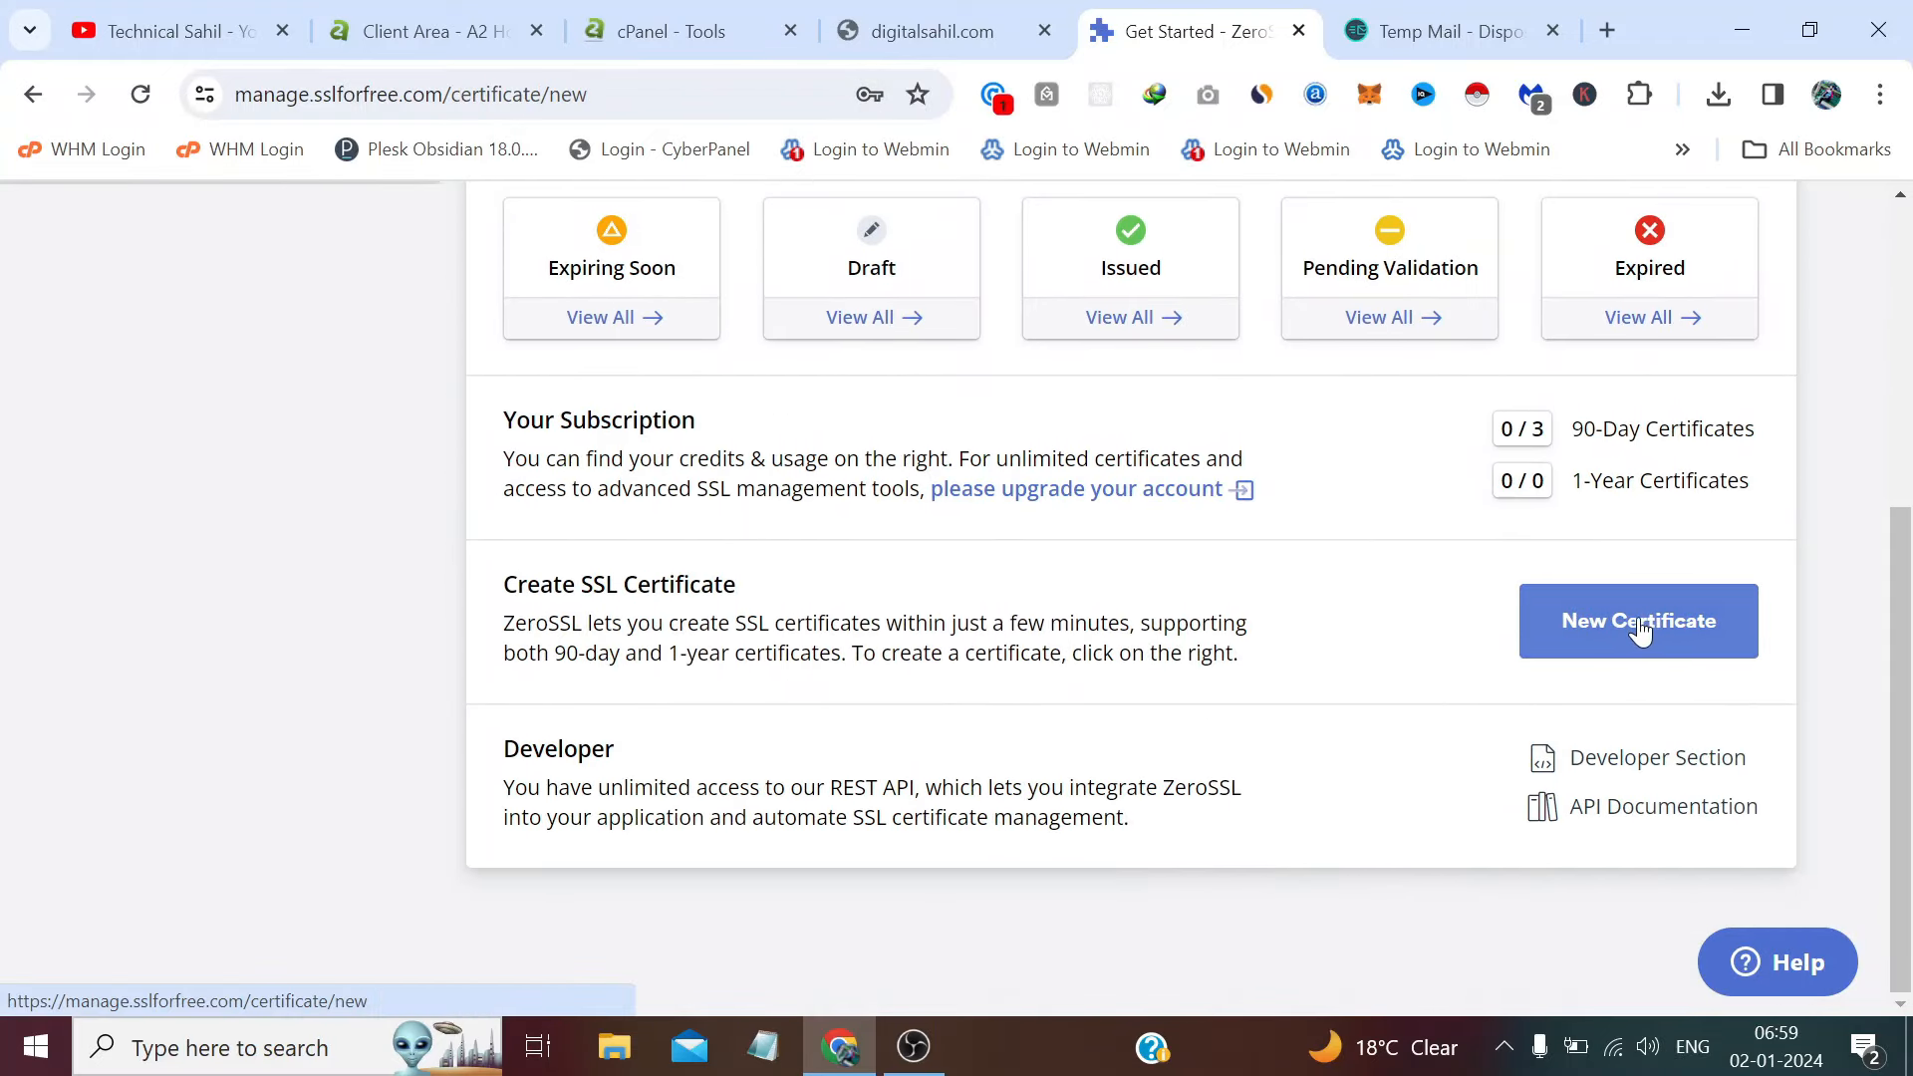
pyautogui.scroll(-3, 1083, 457)
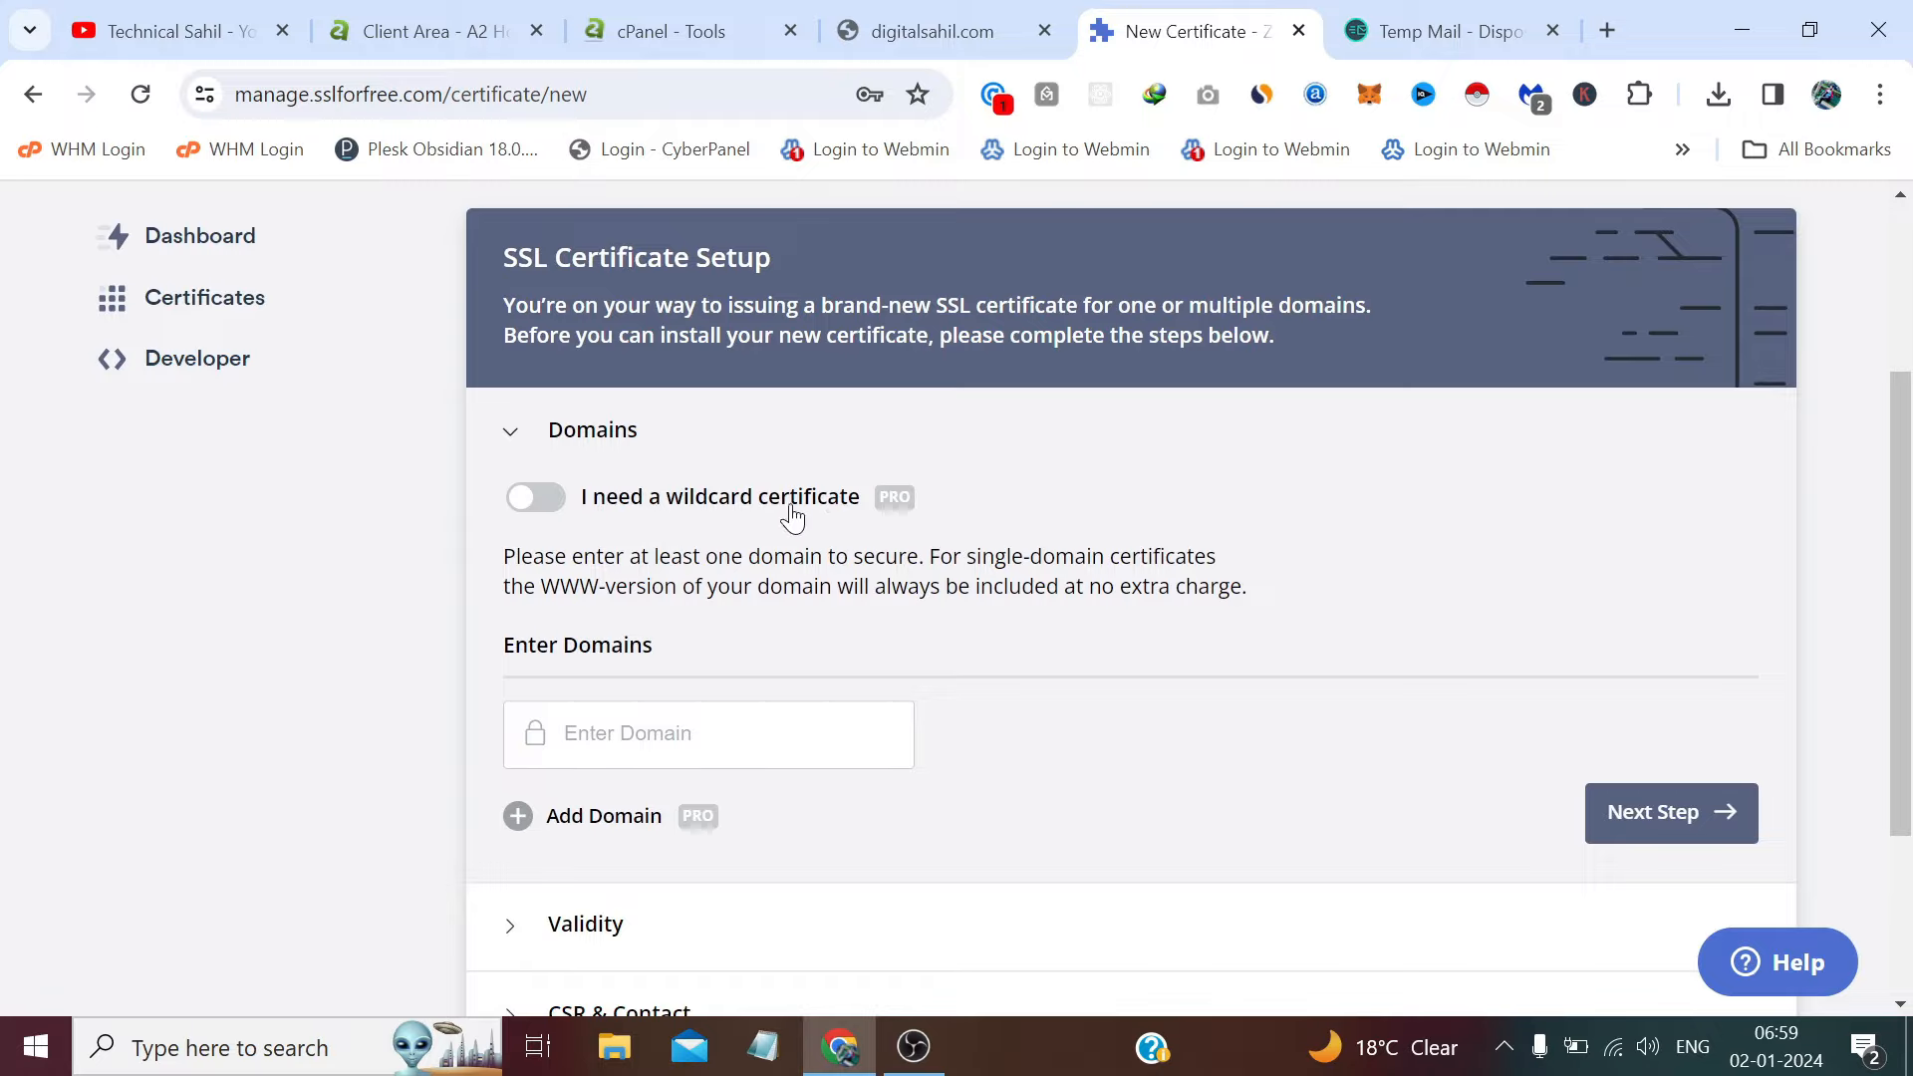
pyautogui.scroll(-2, 875, 511)
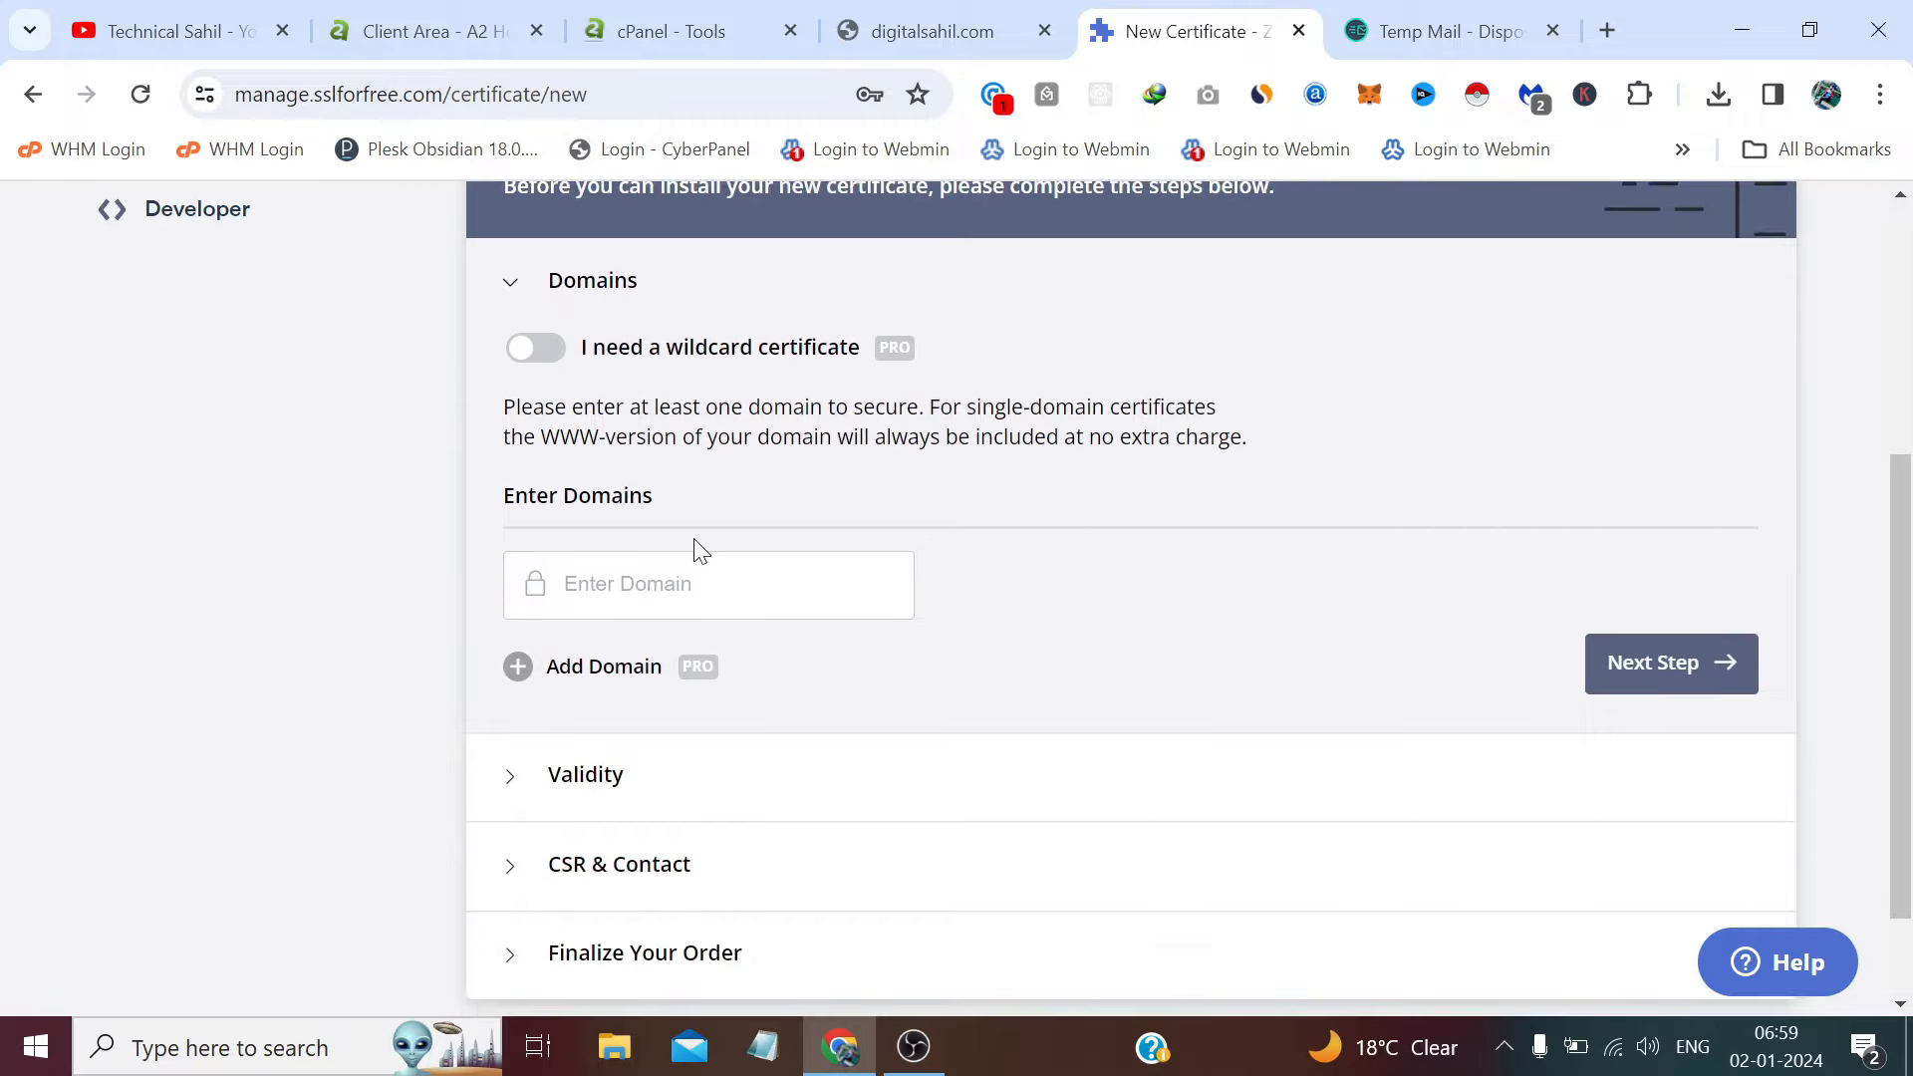
# - Copy the address of the open digitalsahil.com website and return to the certificate setup
pyautogui.click(931, 31)
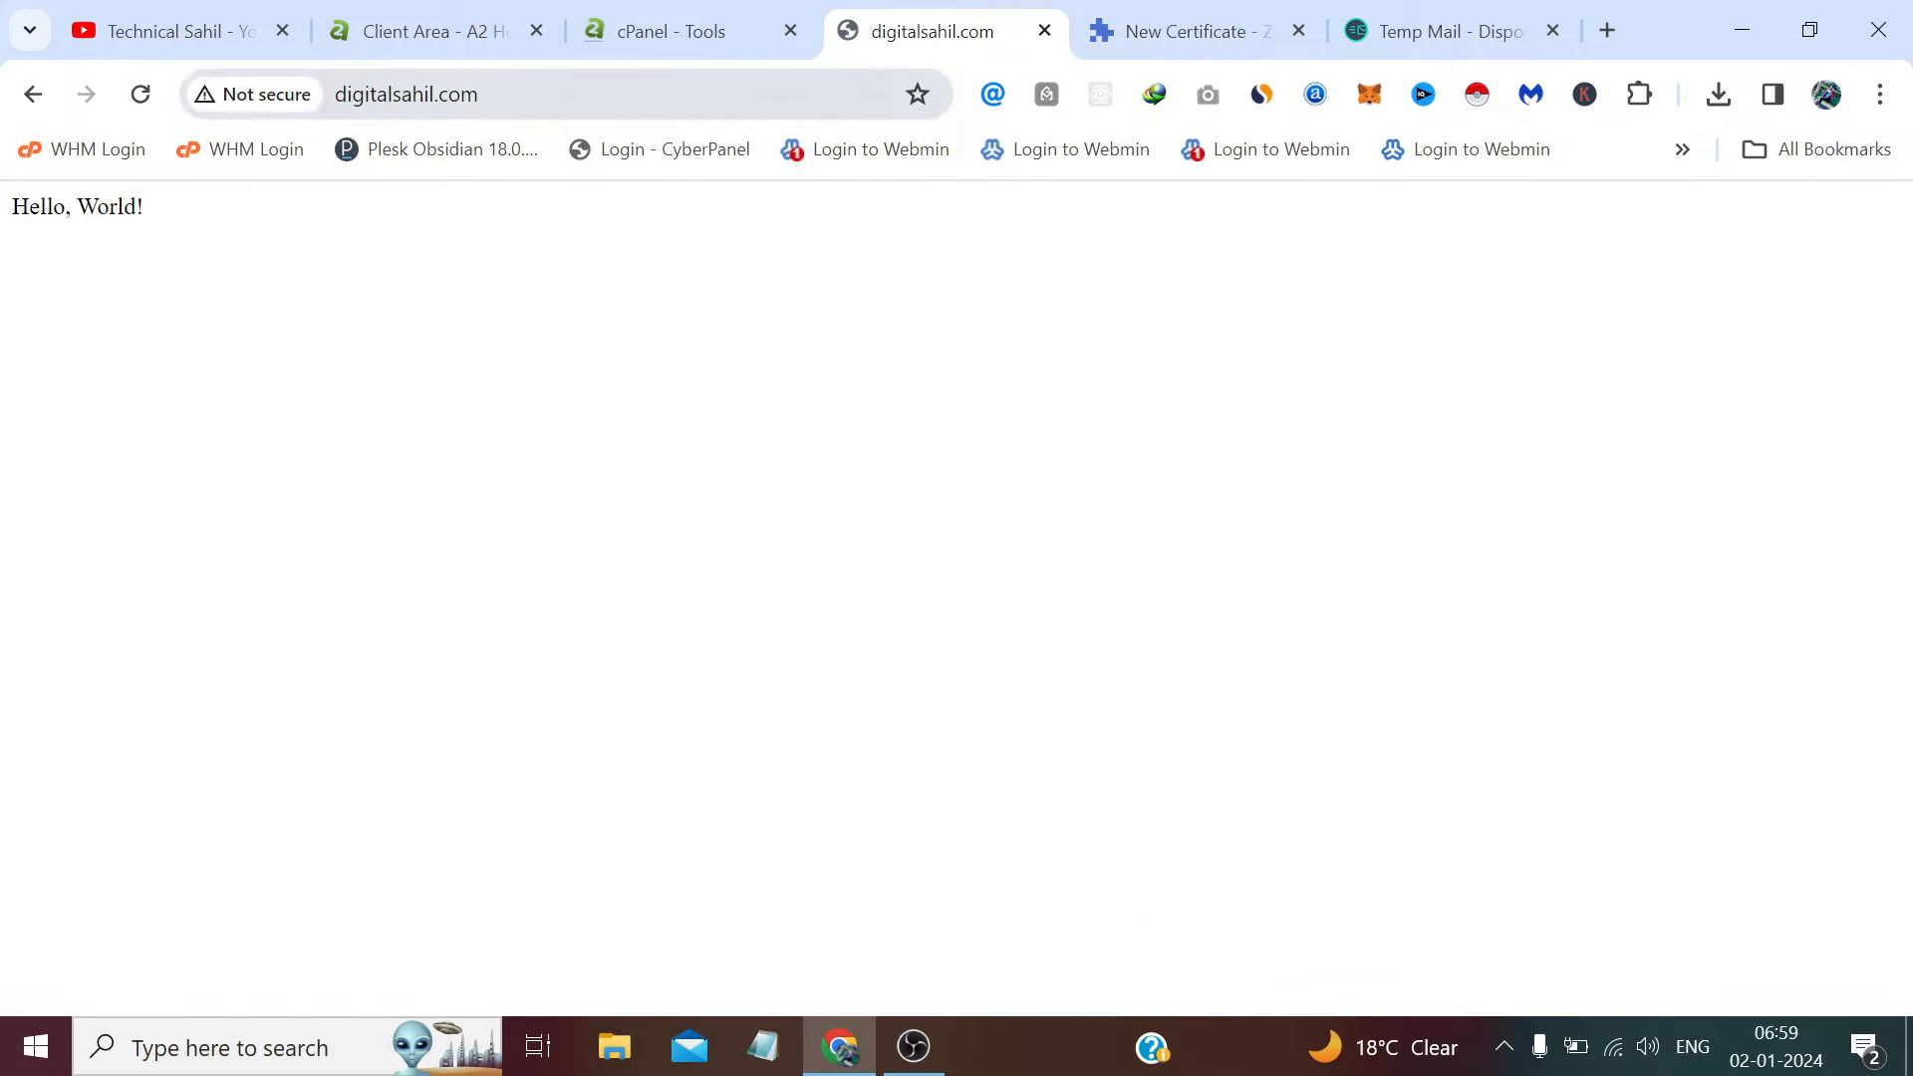
pyautogui.click(439, 93)
pyautogui.rightClick(476, 105)
pyautogui.click(588, 373)
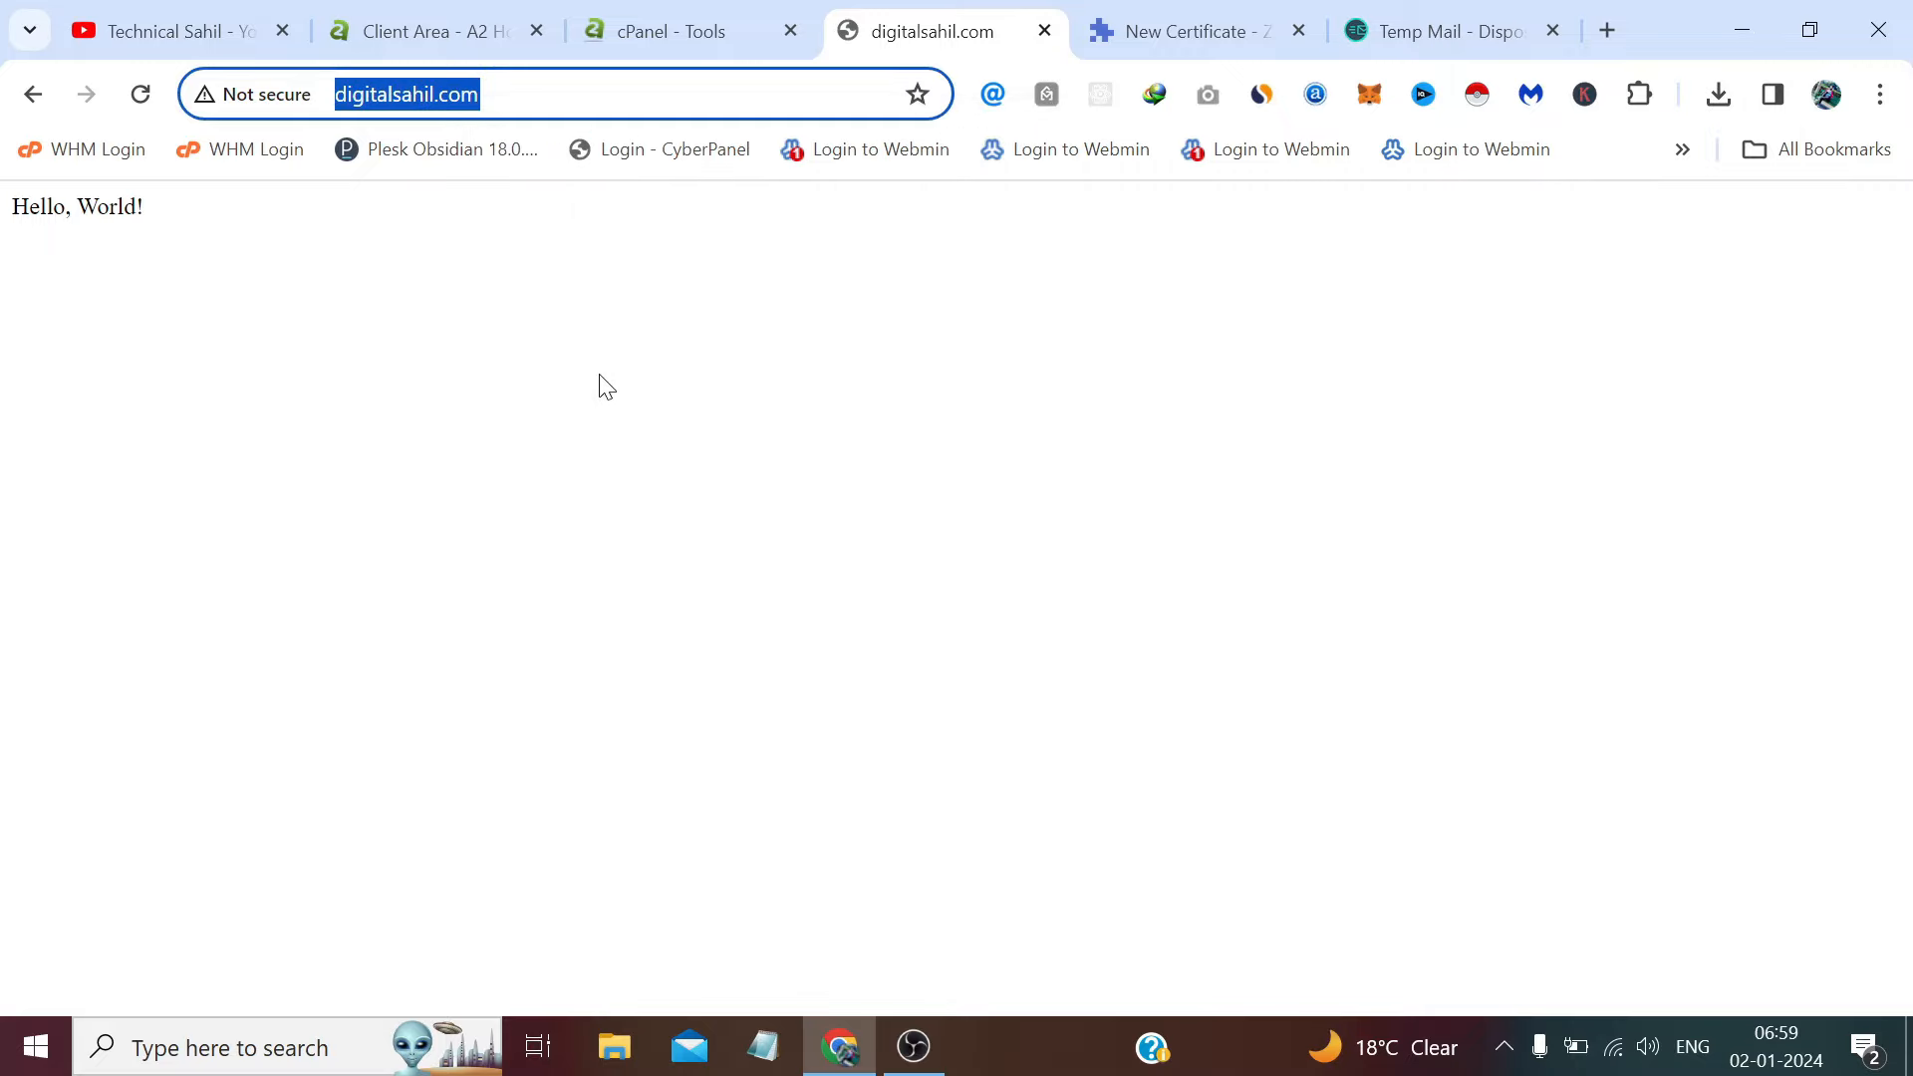
pyautogui.click(719, 397)
pyautogui.click(1151, 12)
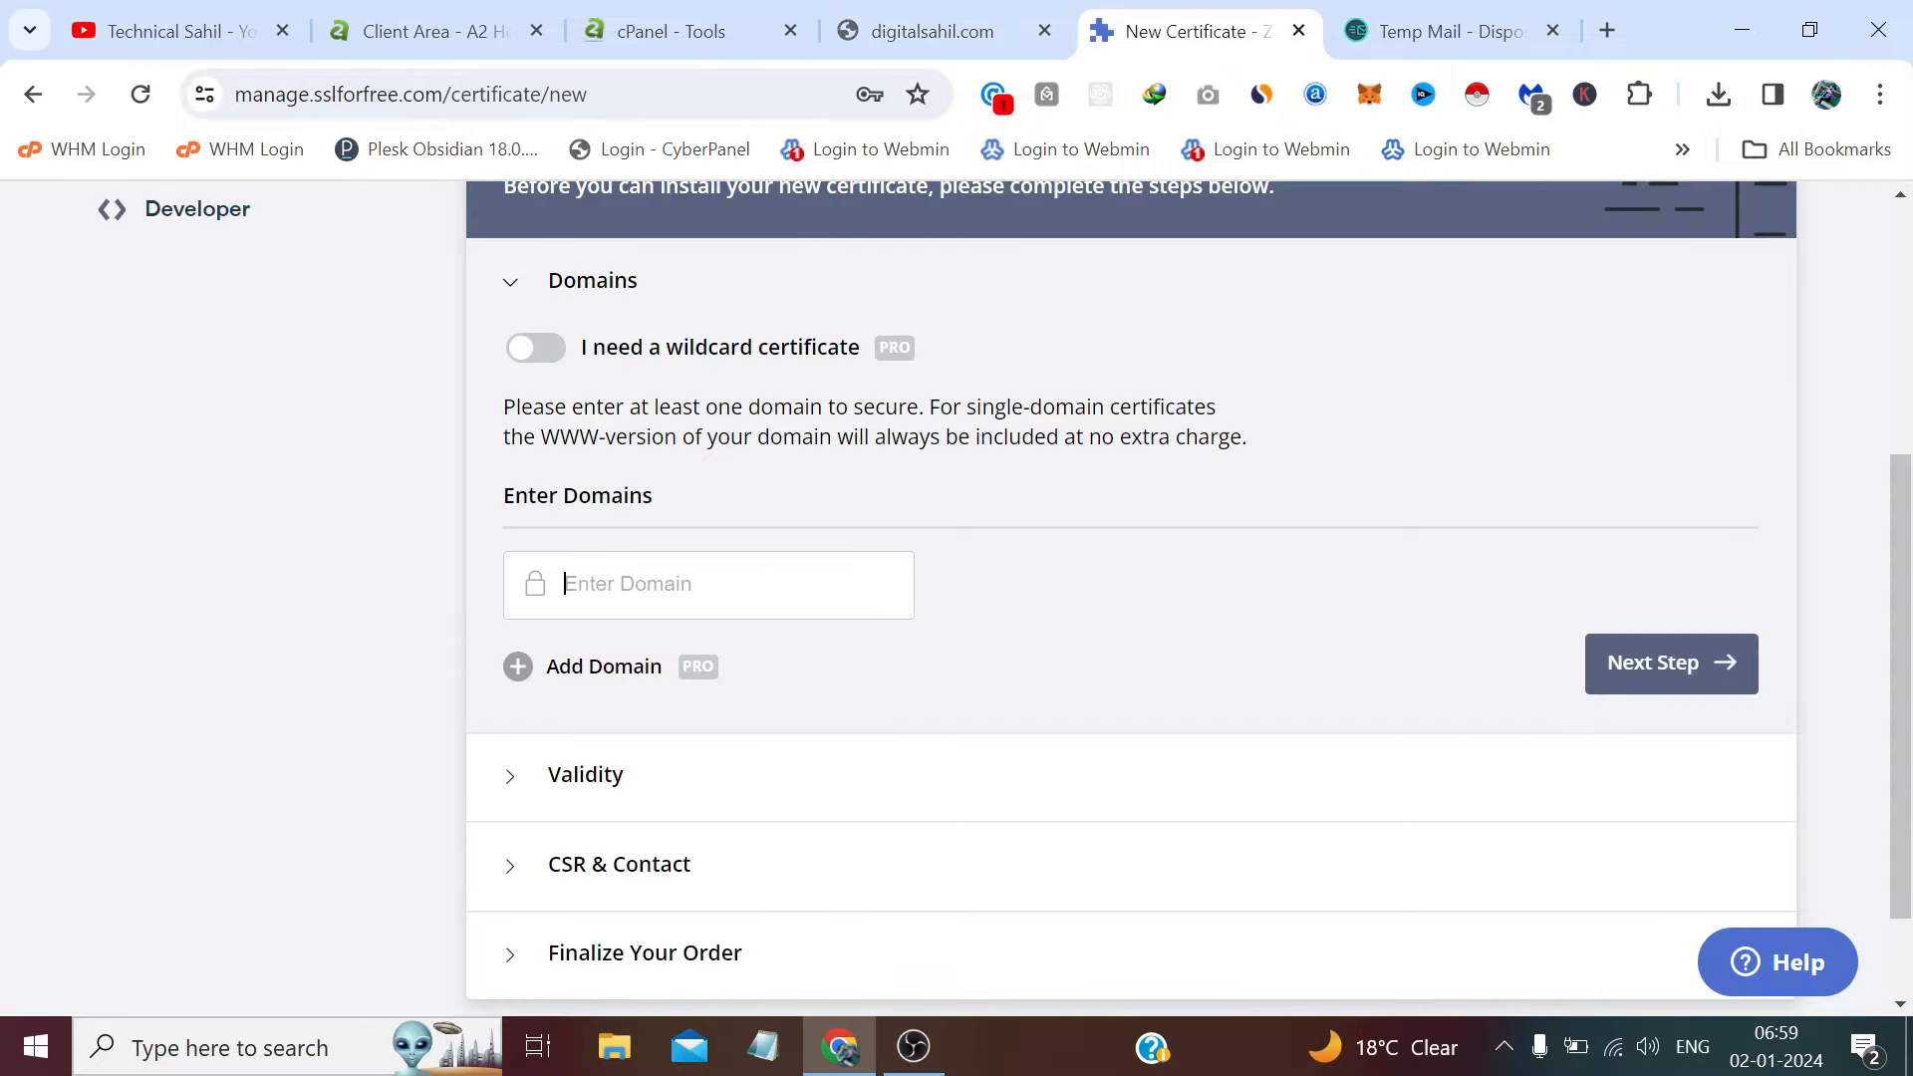
pyautogui.rightClick(698, 583)
pyautogui.click(787, 344)
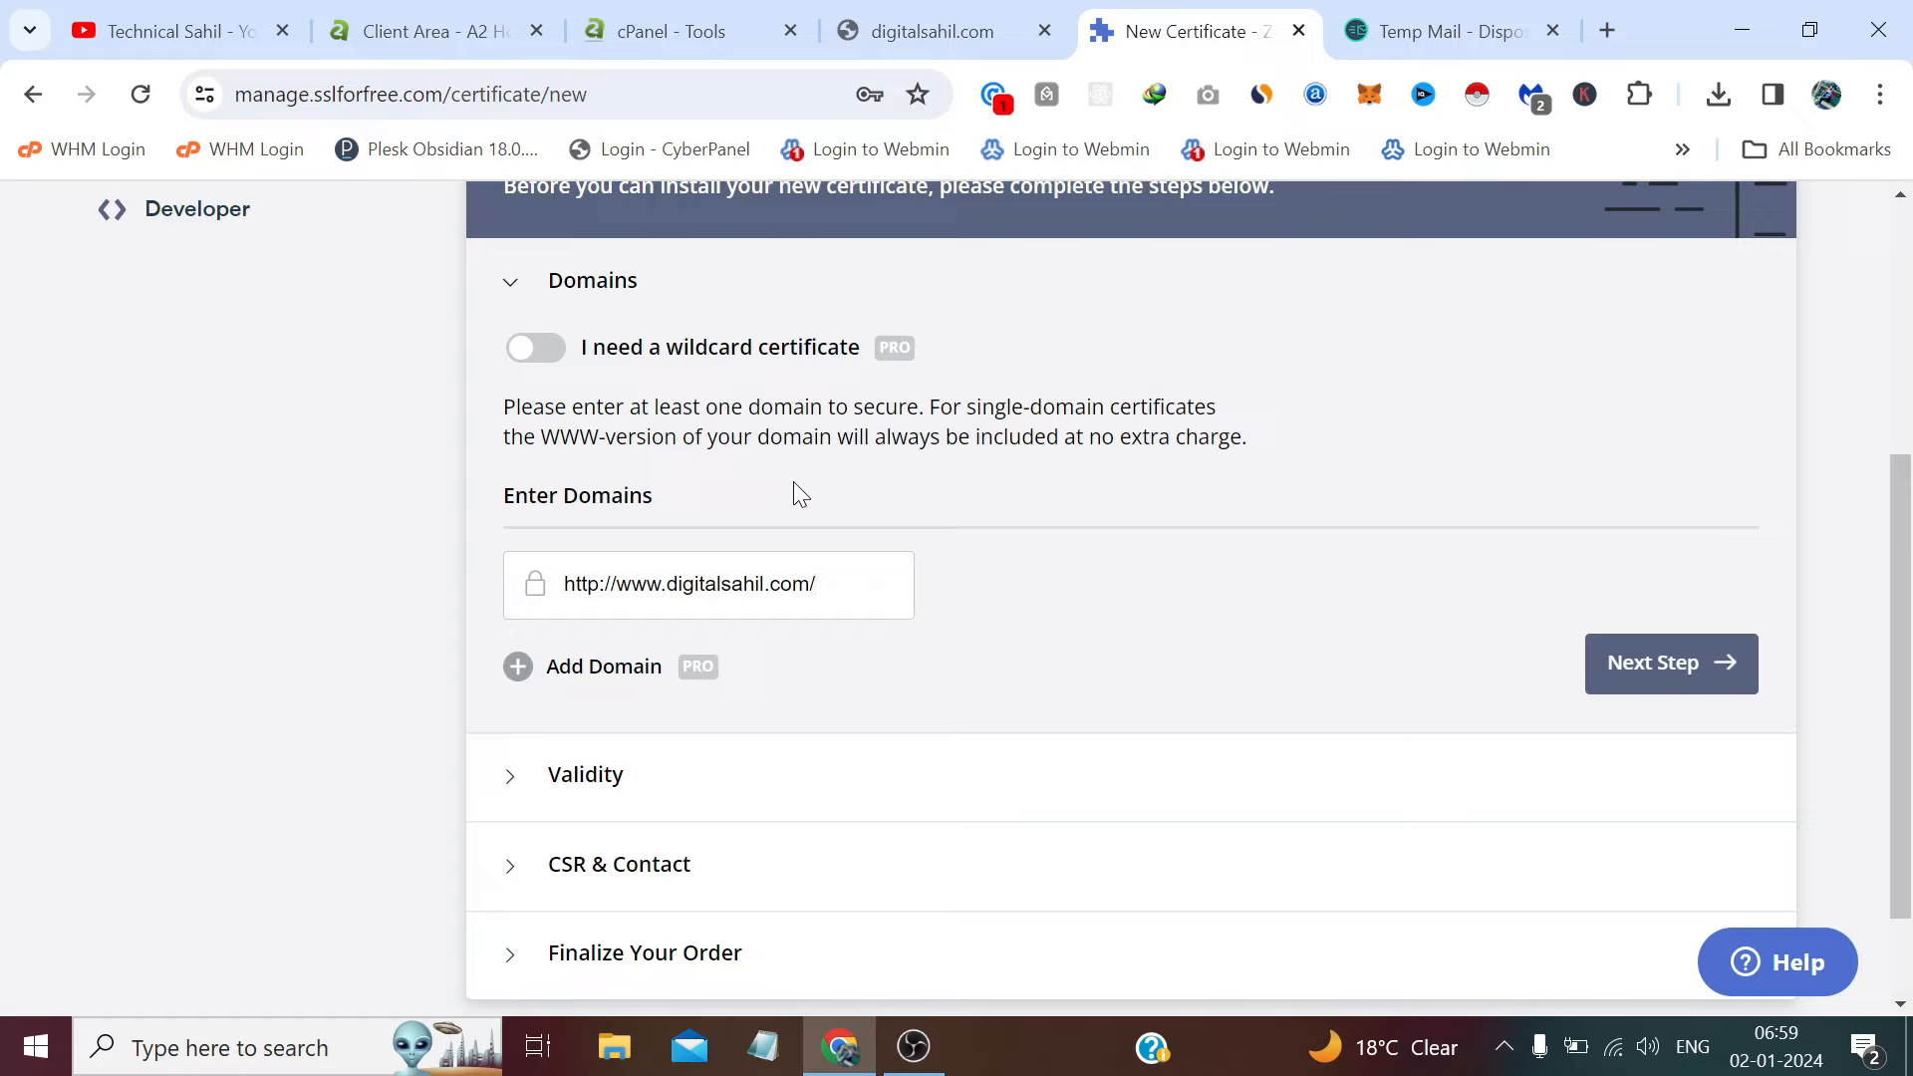
pyautogui.press('BackSpace')
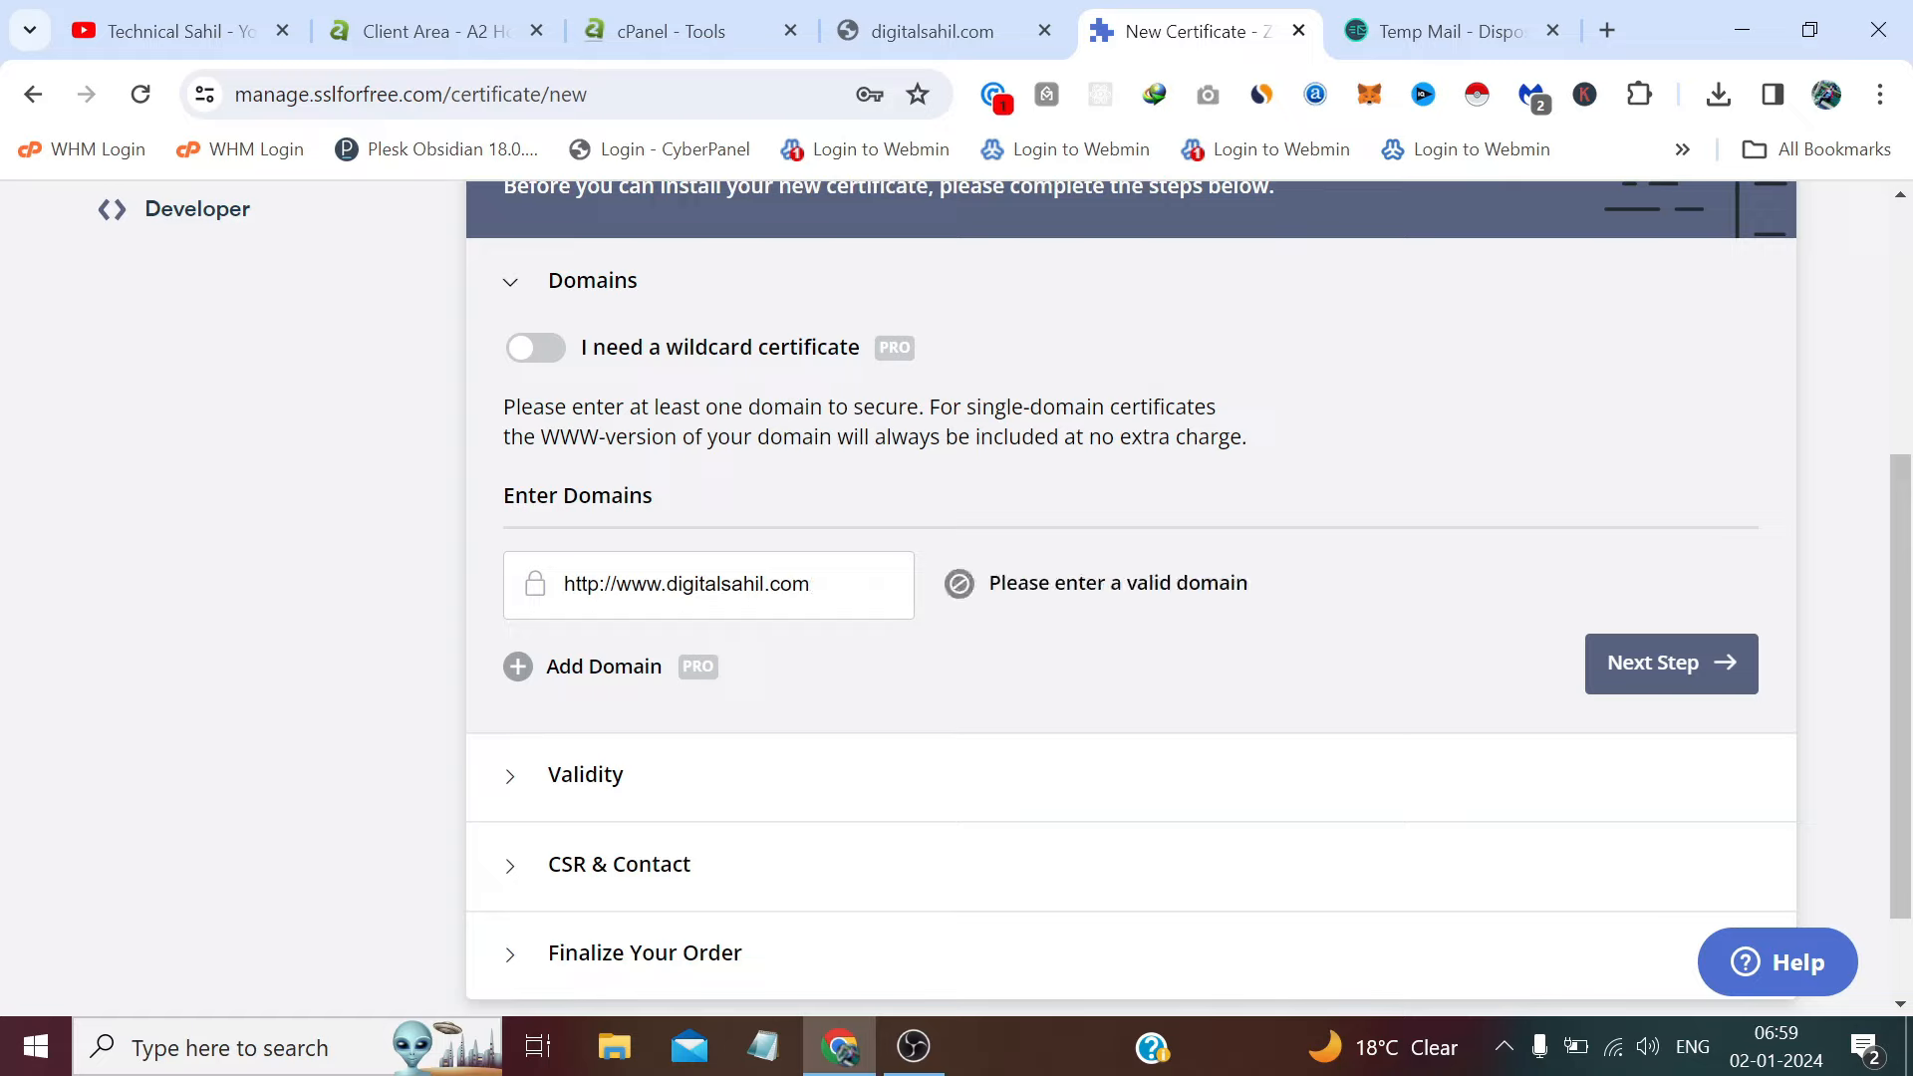
pyautogui.moveTo(663, 584); pyautogui.dragTo(564, 584)
pyautogui.press('BackSpace')
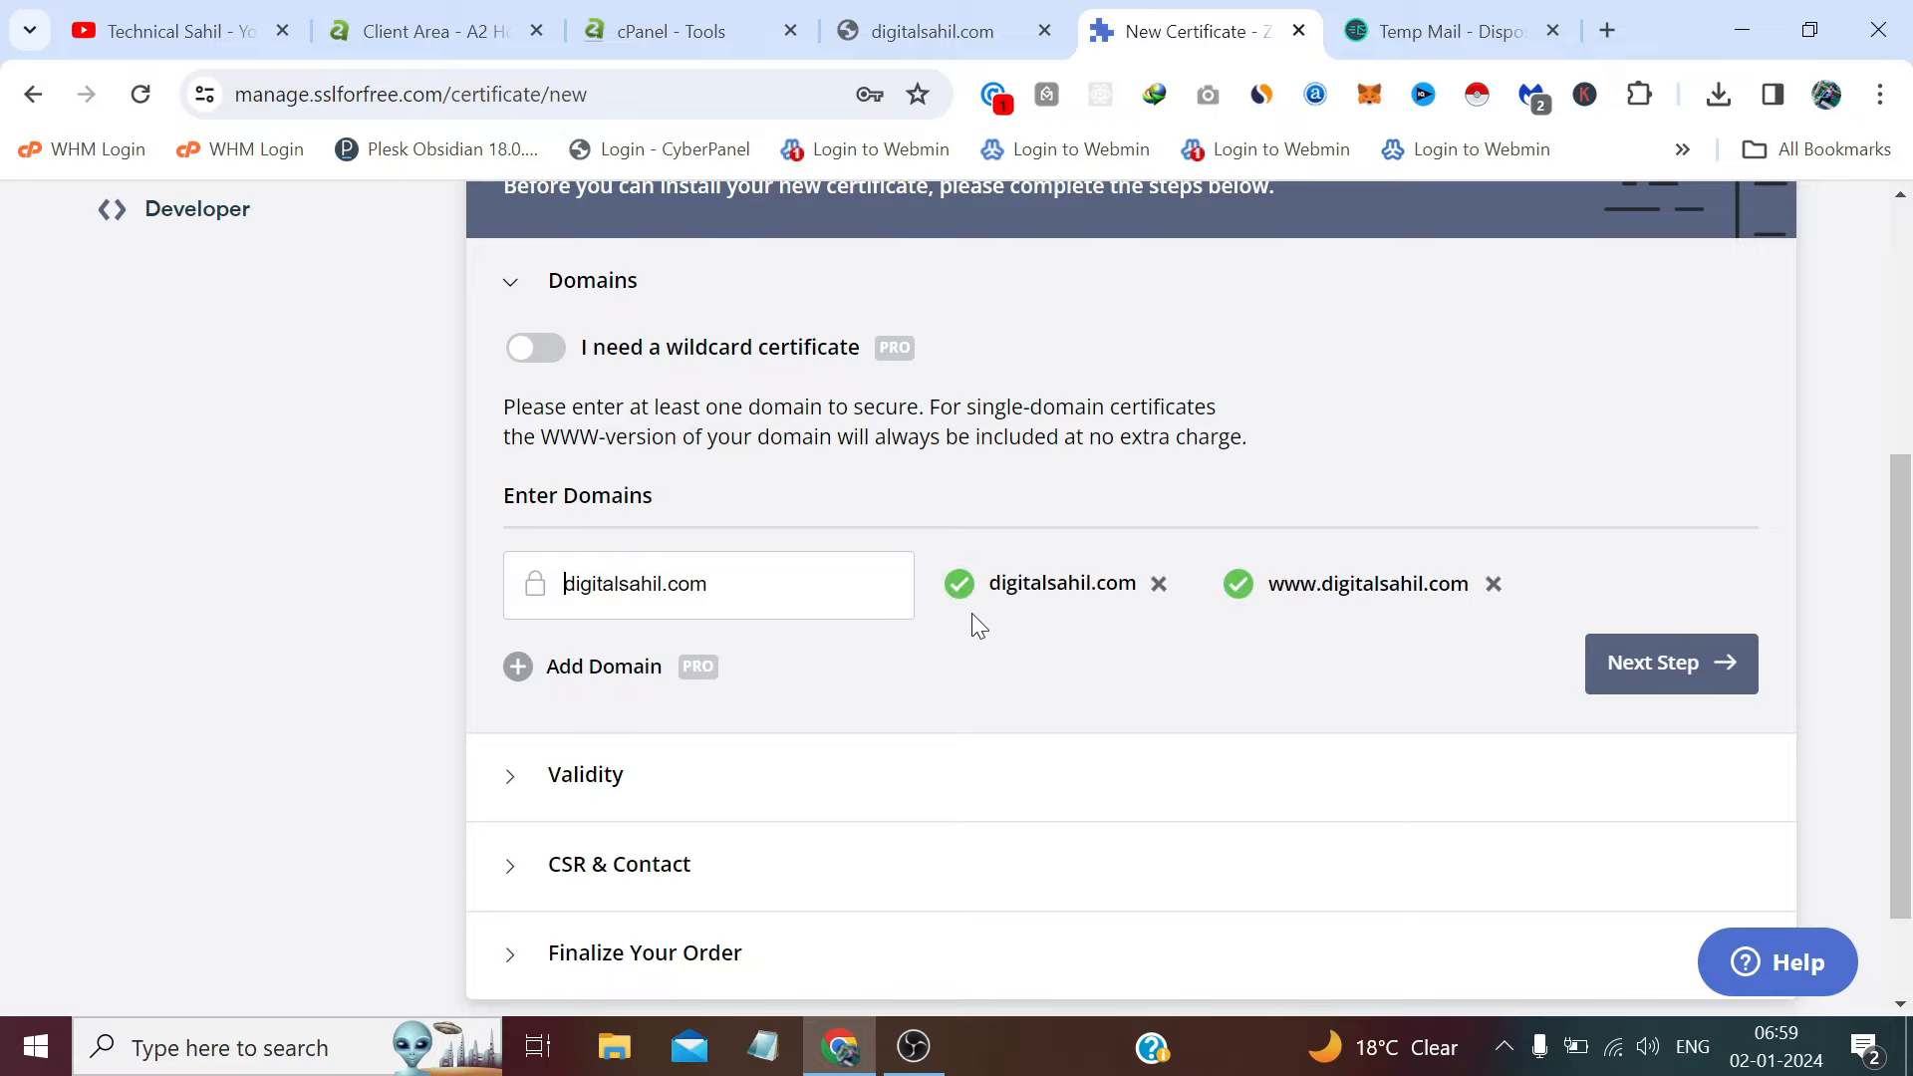
pyautogui.scroll(-2, 986, 610)
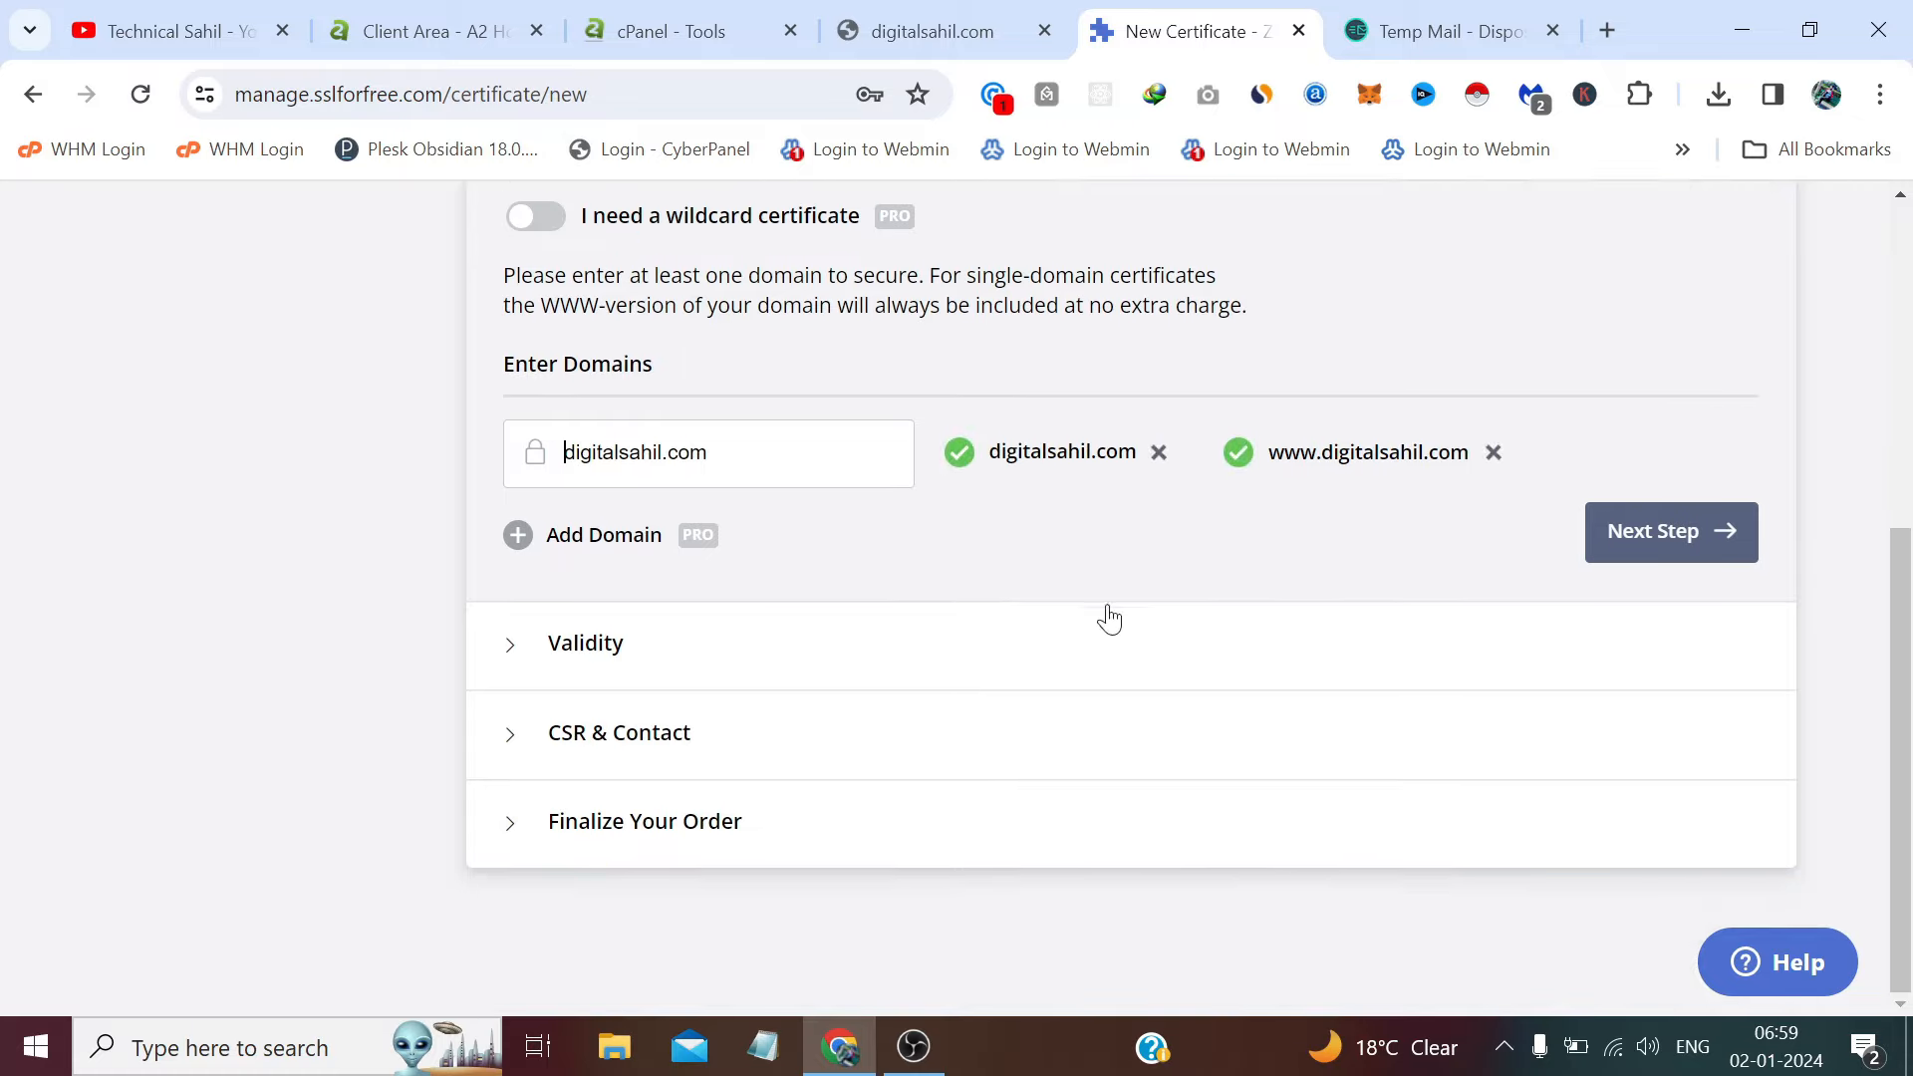
pyautogui.click(1646, 533)
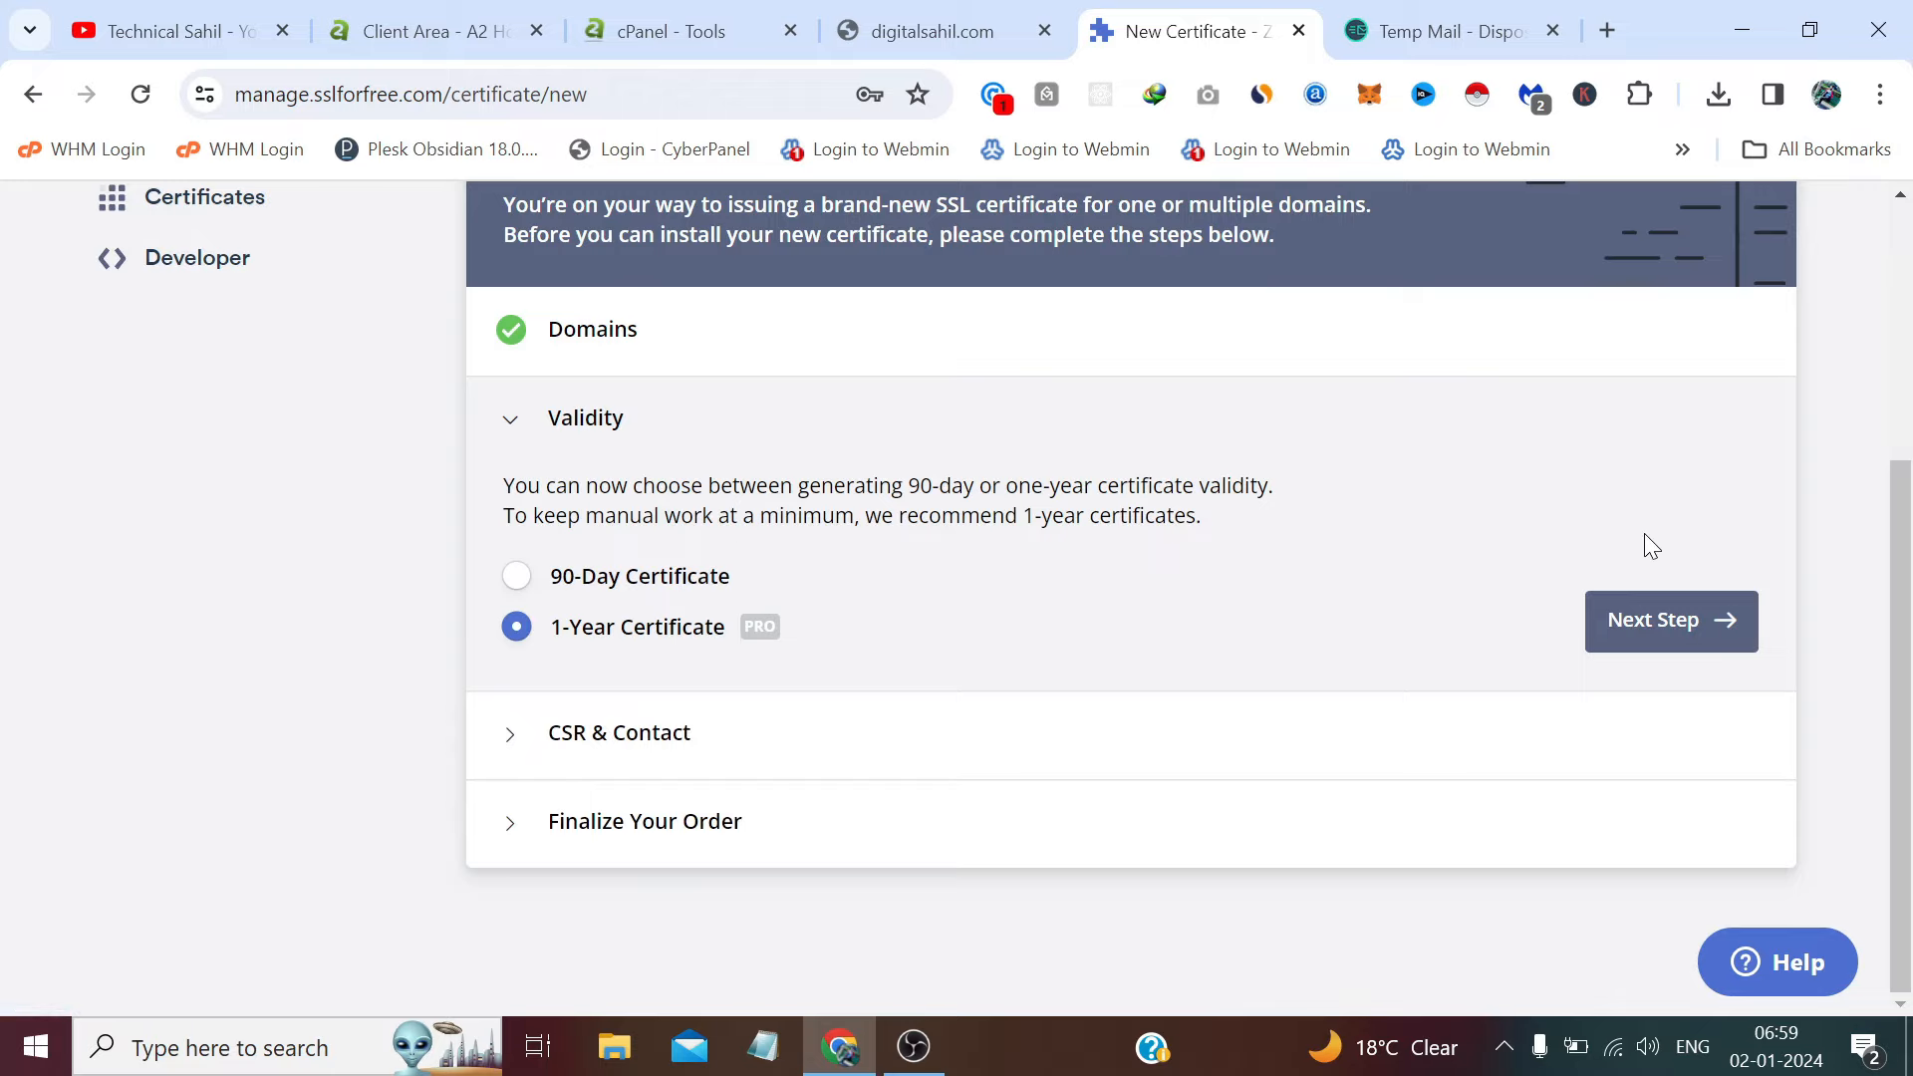
# - Choose the 90-Day Certificate and continue with Auto-Generate CSR left enabled
pyautogui.click(653, 581)
pyautogui.click(1714, 628)
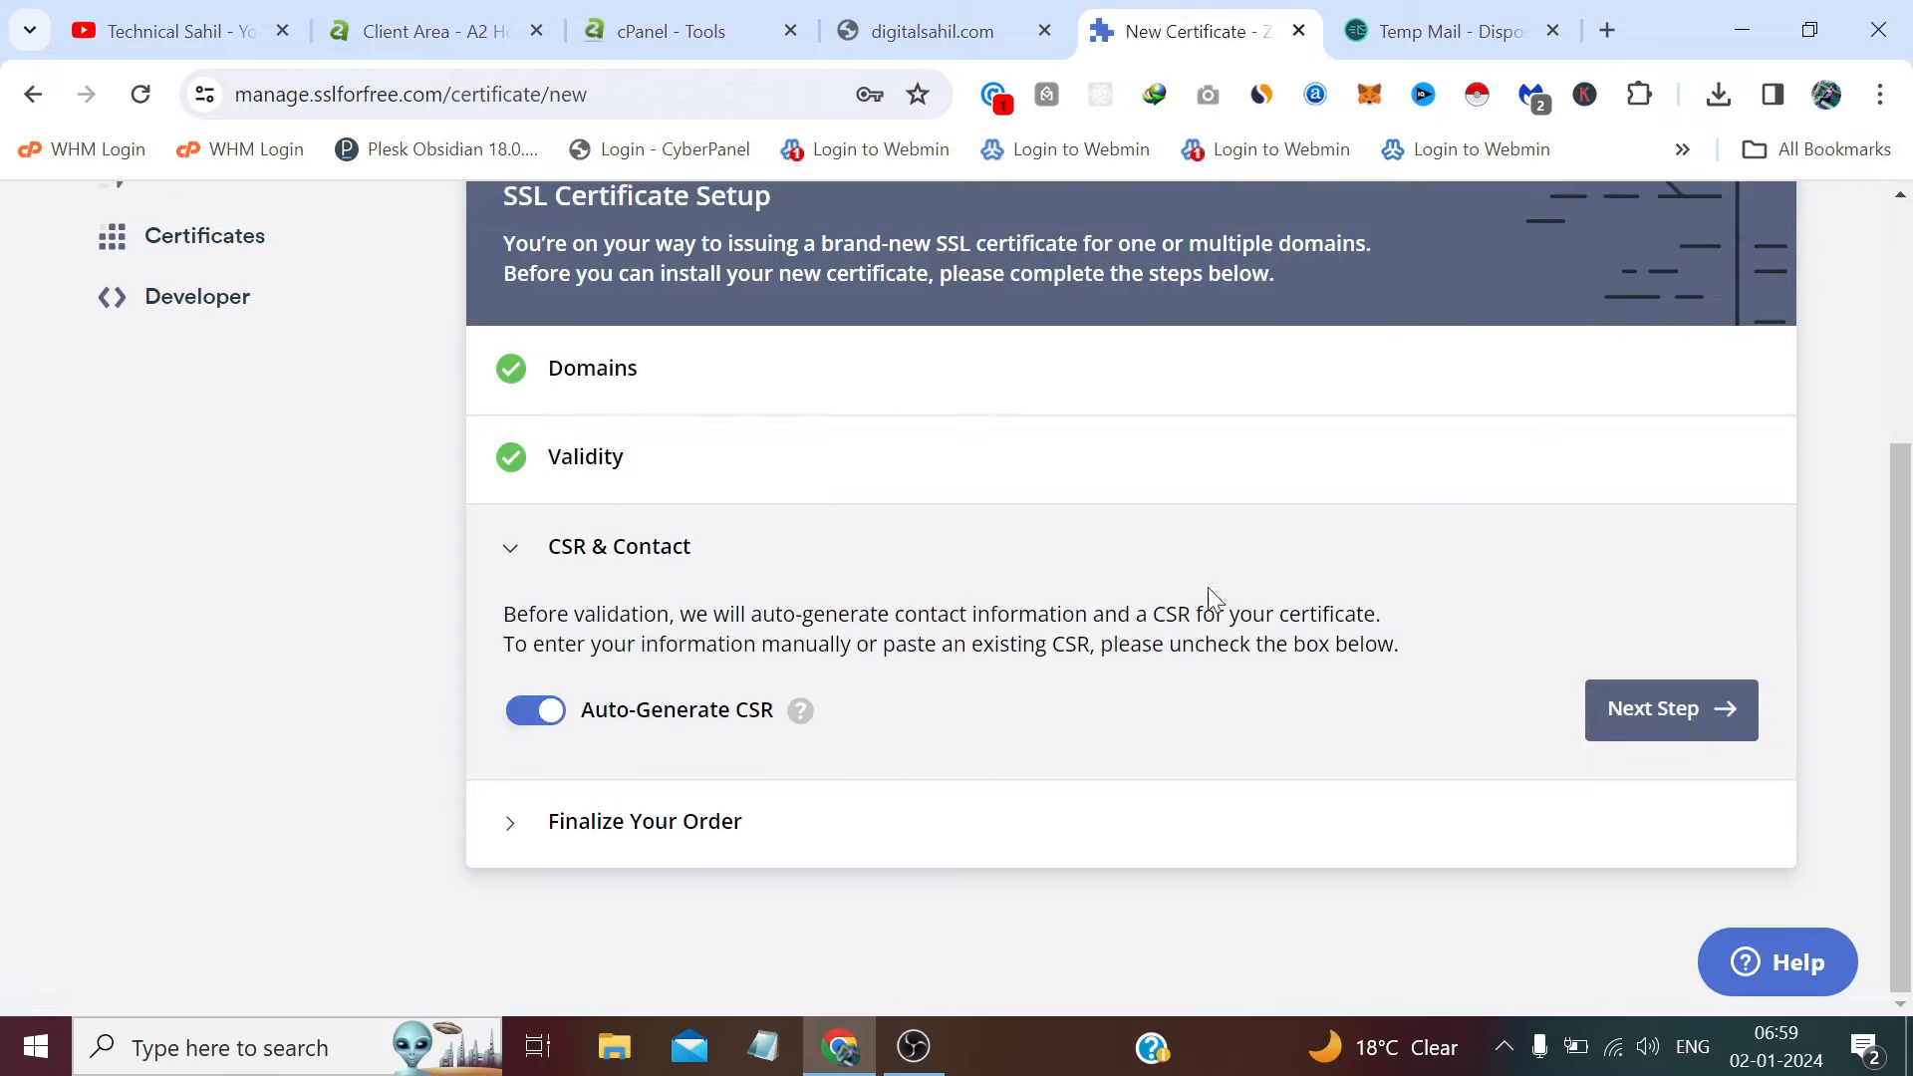
pyautogui.click(1656, 708)
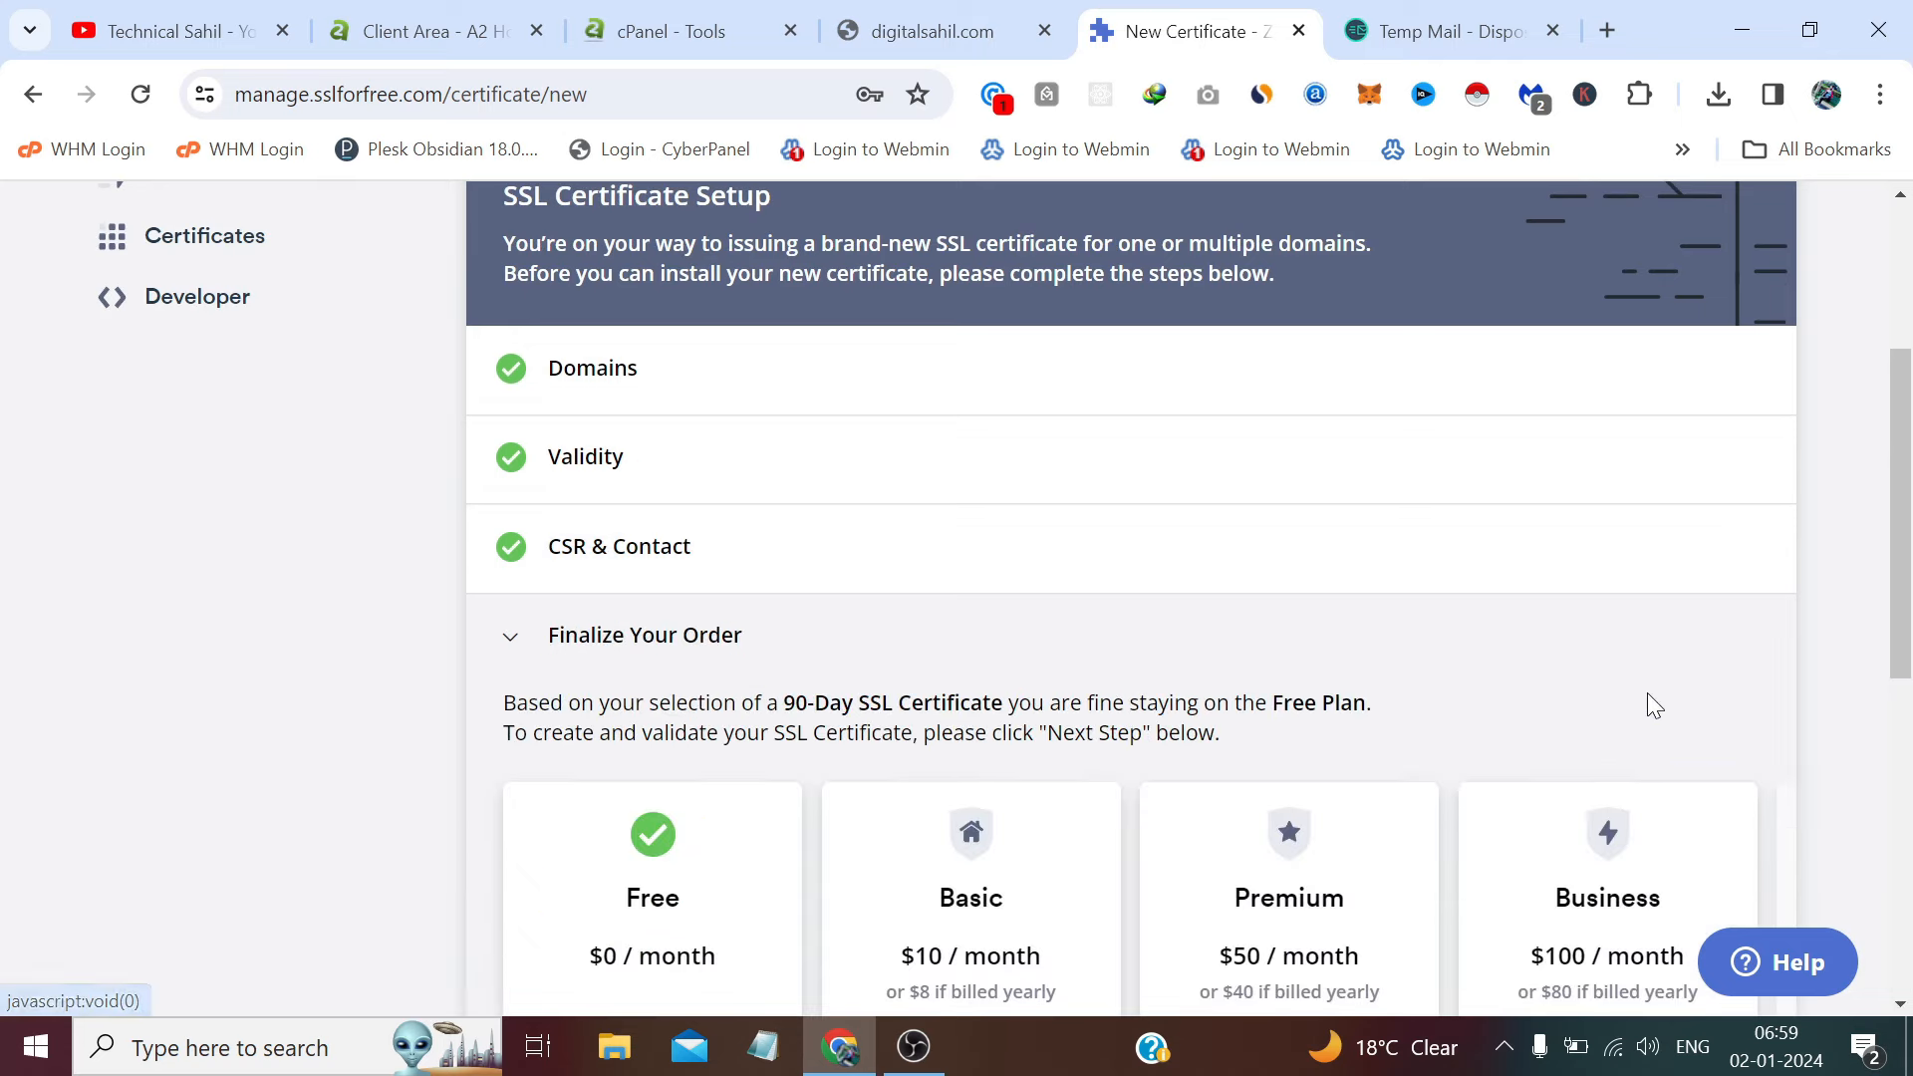
# - Finalize the certificate order with the Free plan and proceed to domain verification
pyautogui.scroll(-3, 1056, 588)
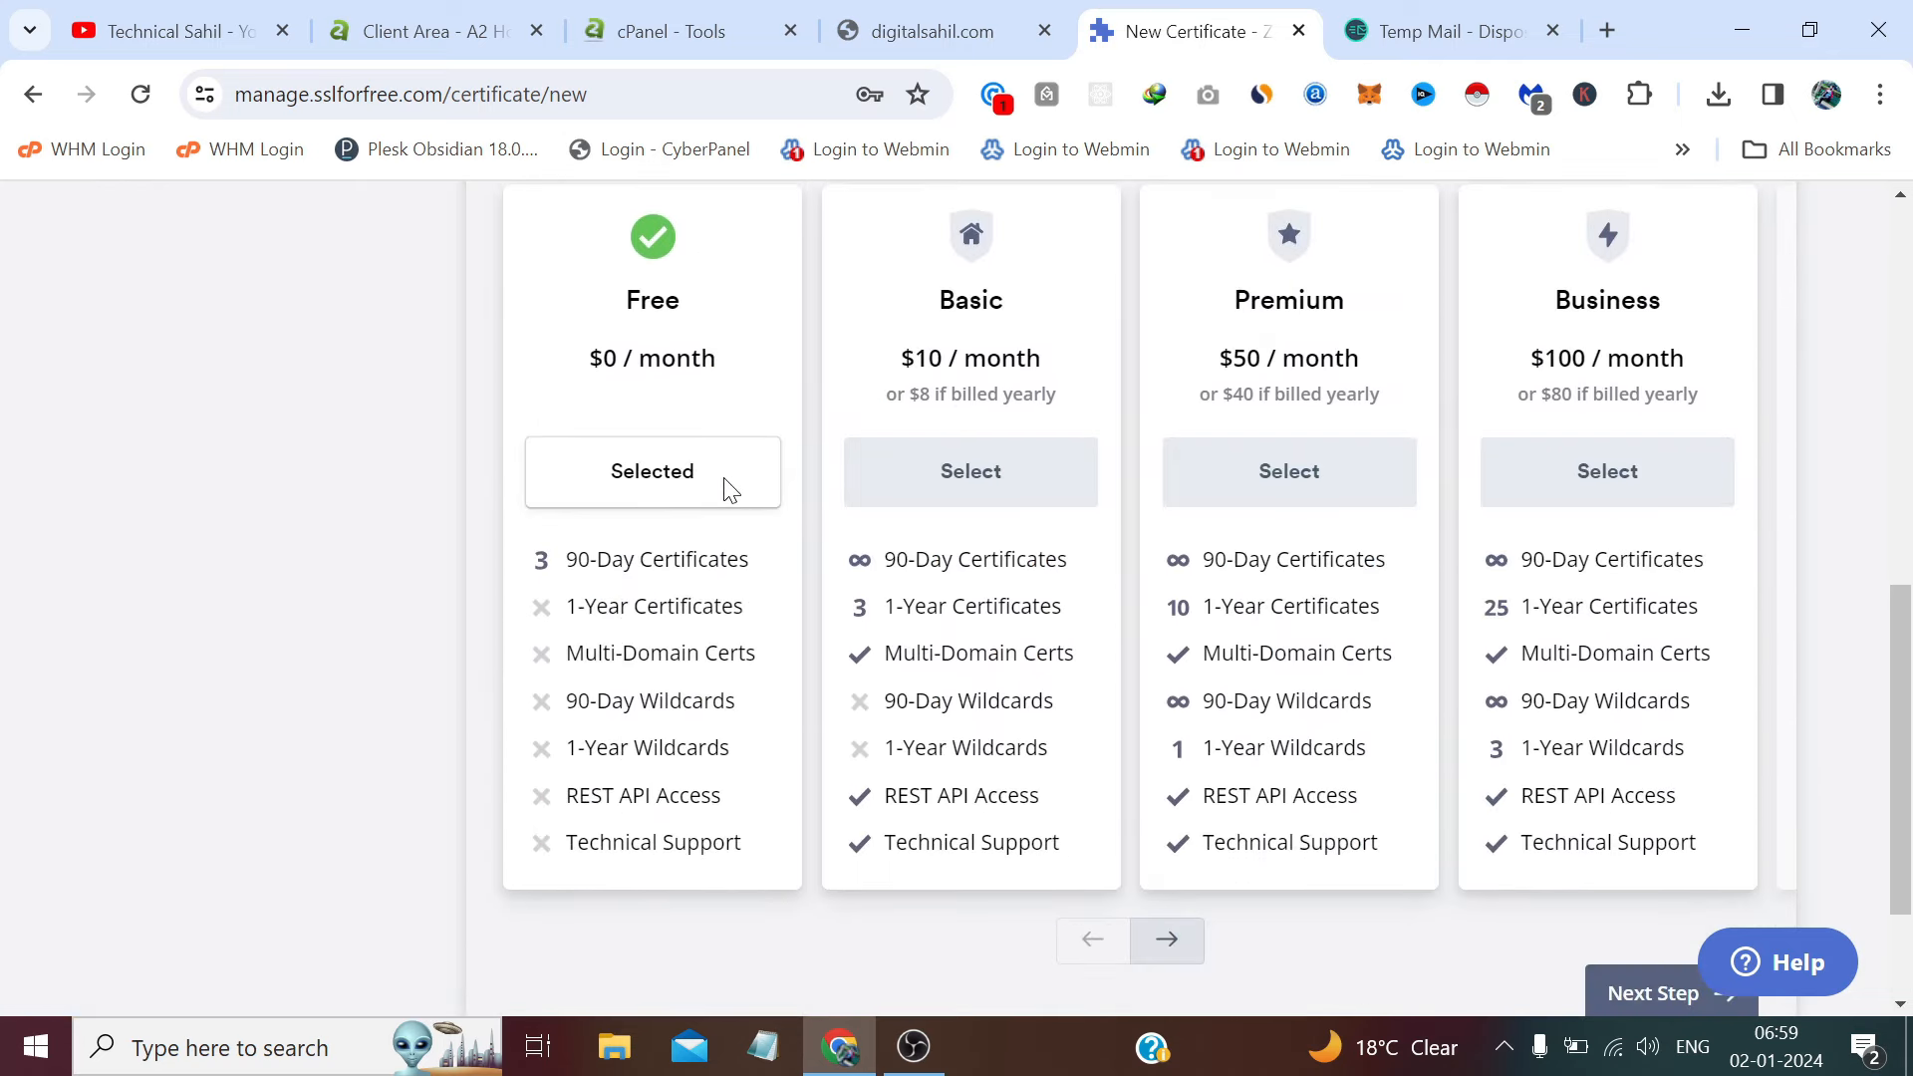
pyautogui.scroll(-2, 730, 488)
pyautogui.click(1652, 805)
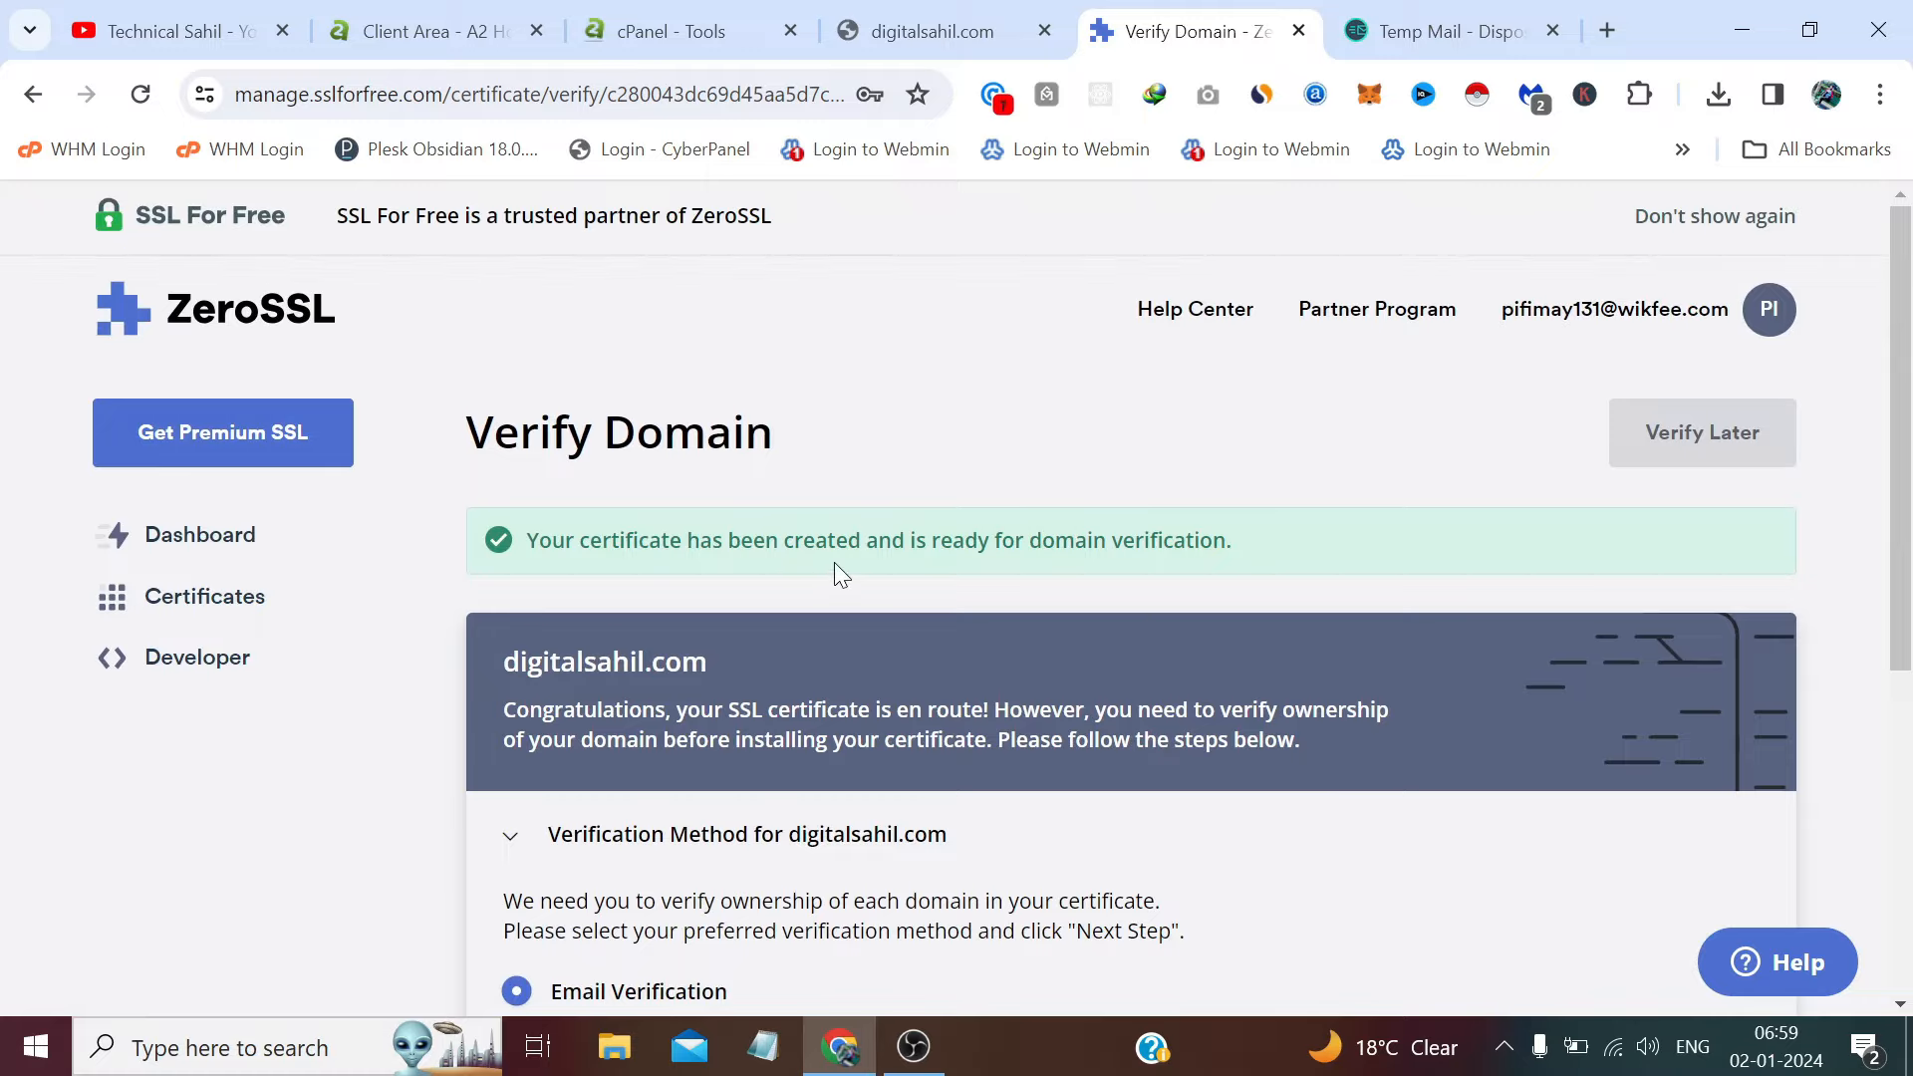
# - Select HTTP File Upload as the verification method for digitalsahil.com and download the Auth File
pyautogui.scroll(-5, 834, 562)
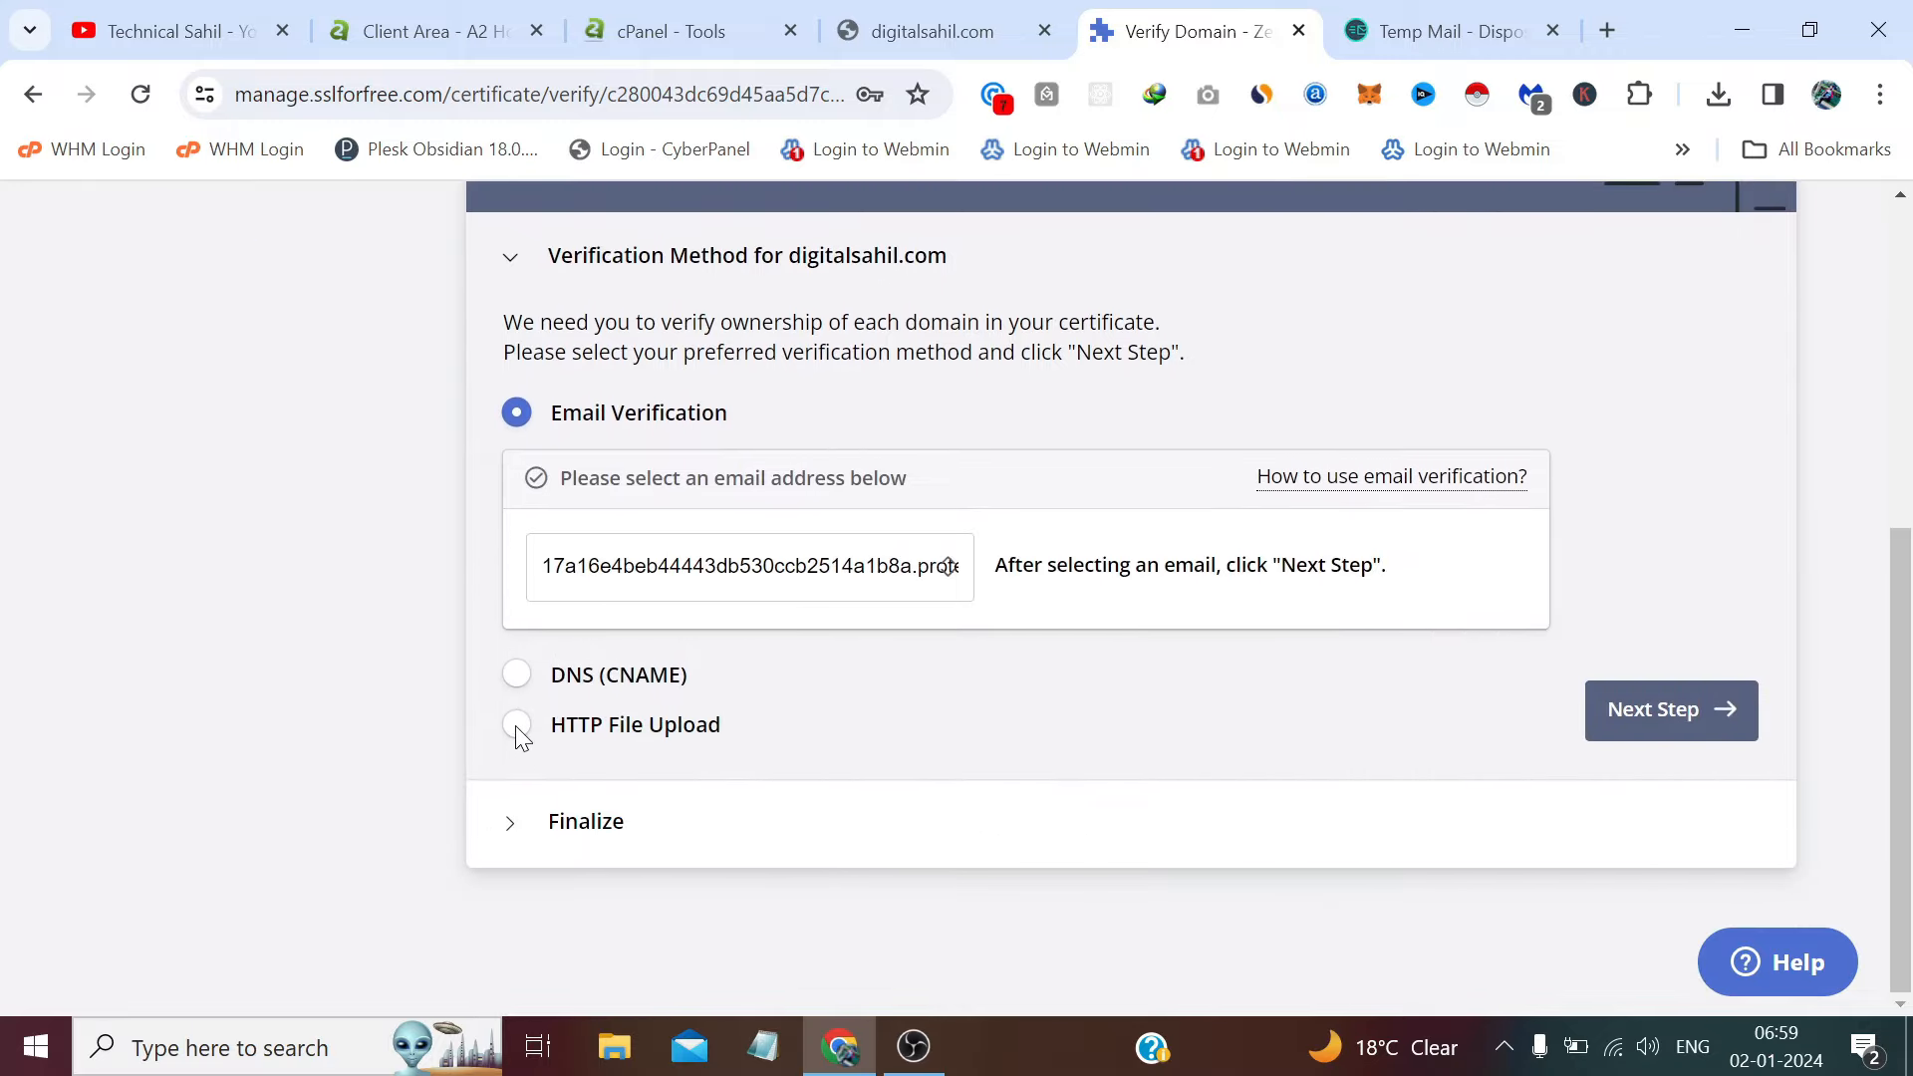
pyautogui.click(516, 725)
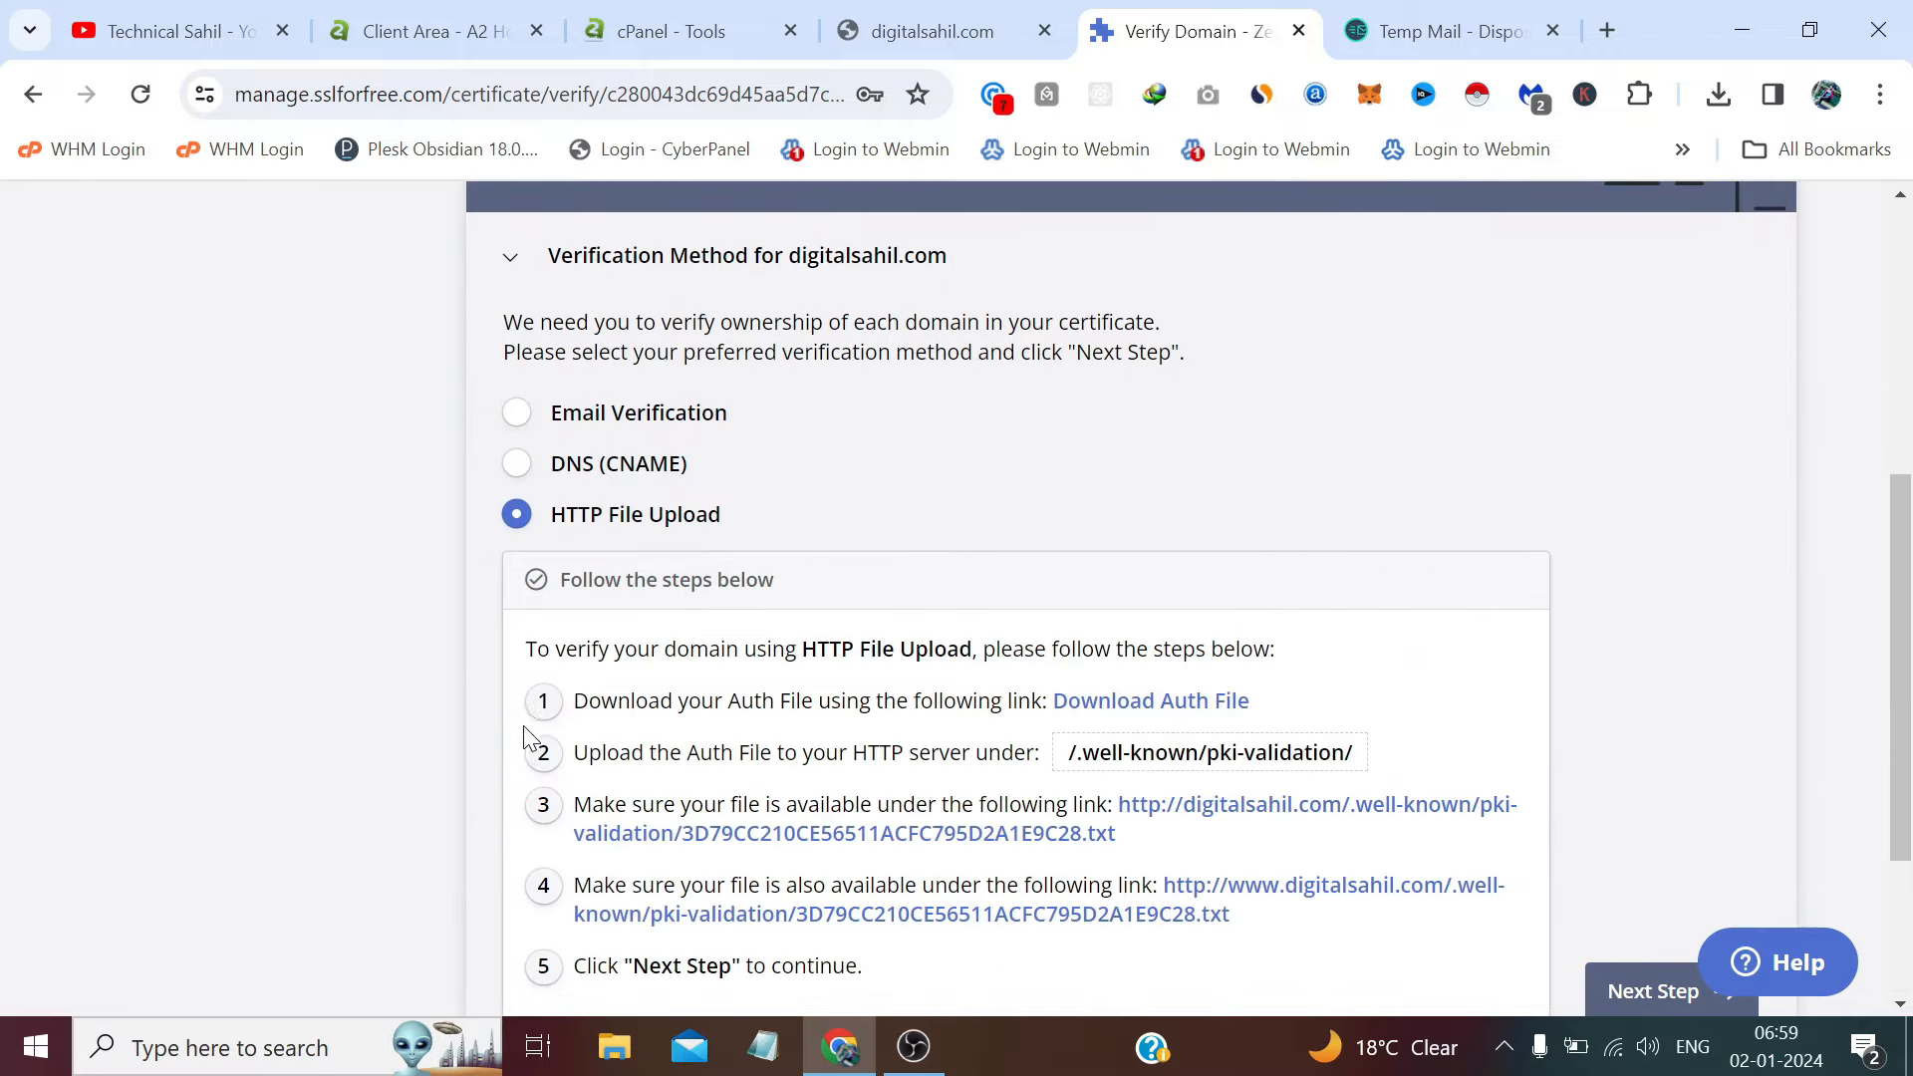
pyautogui.scroll(-1, 688, 541)
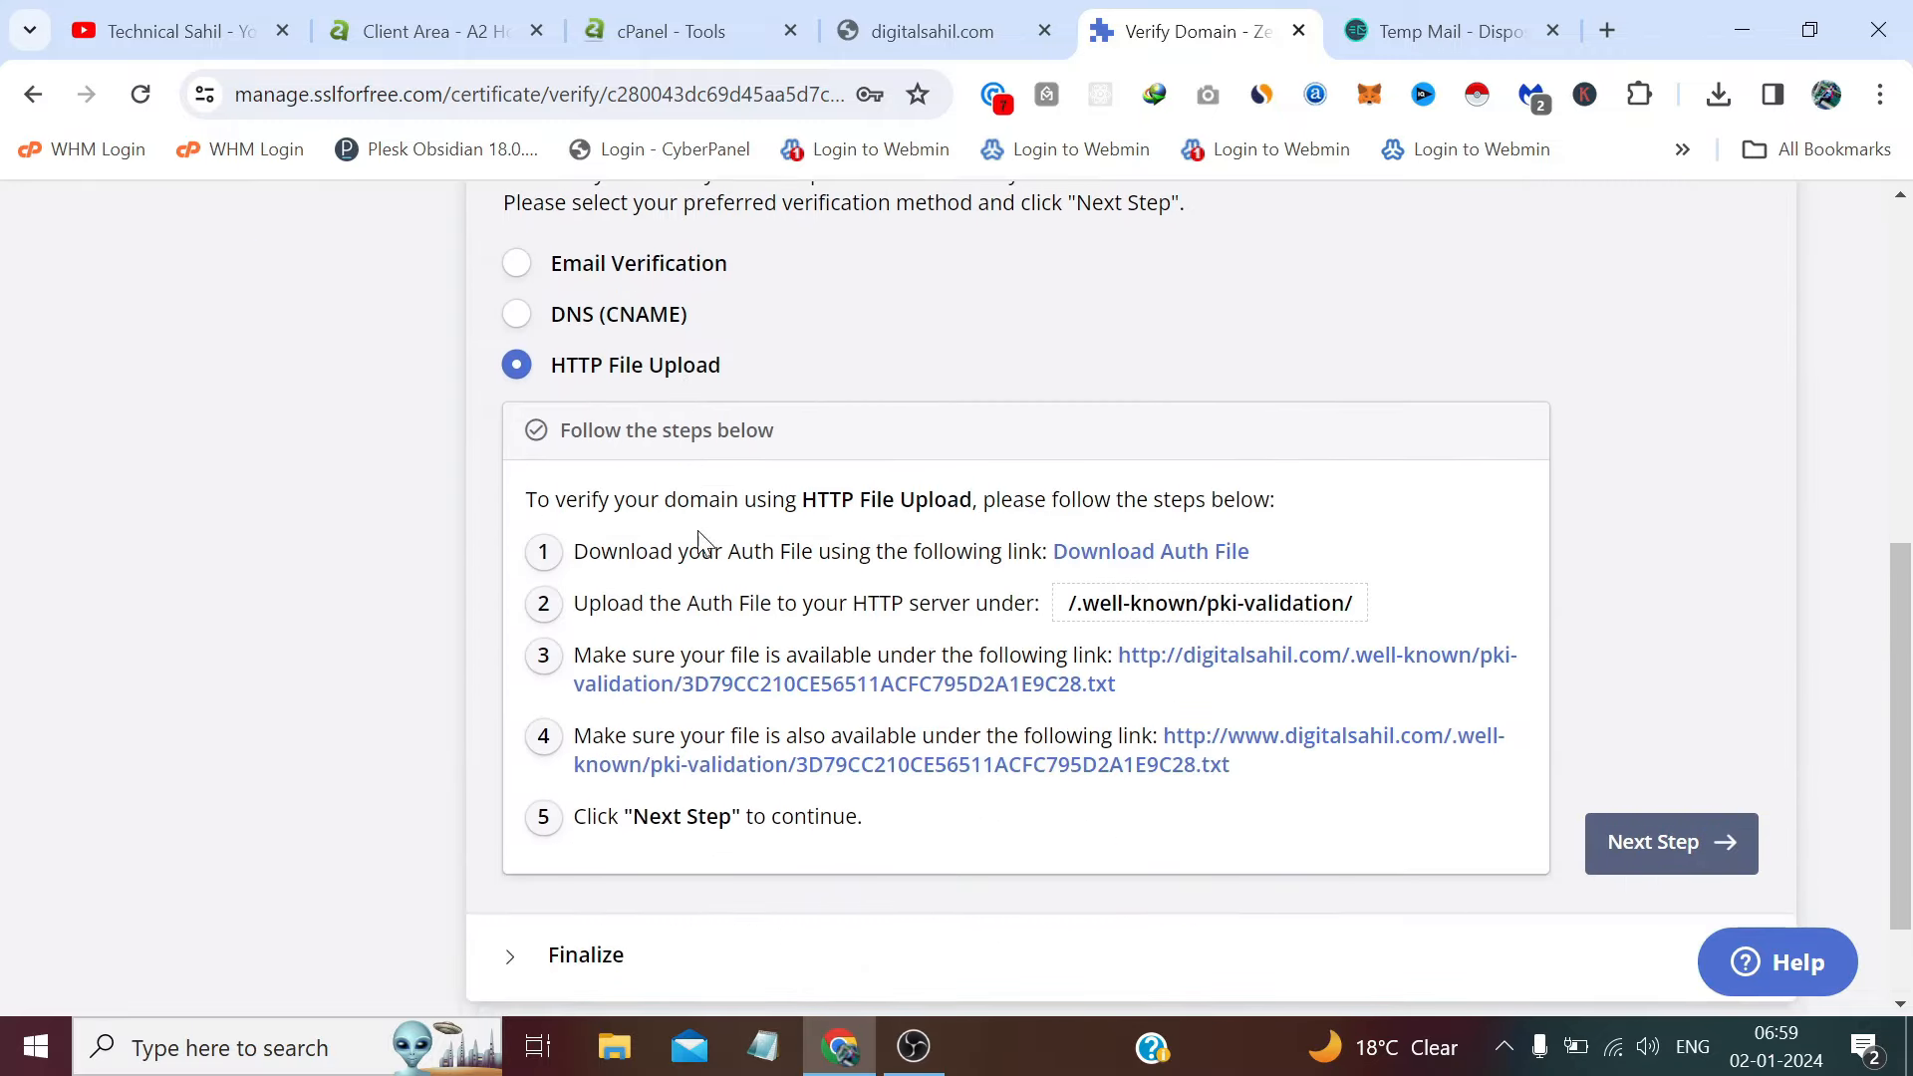
pyautogui.click(1151, 556)
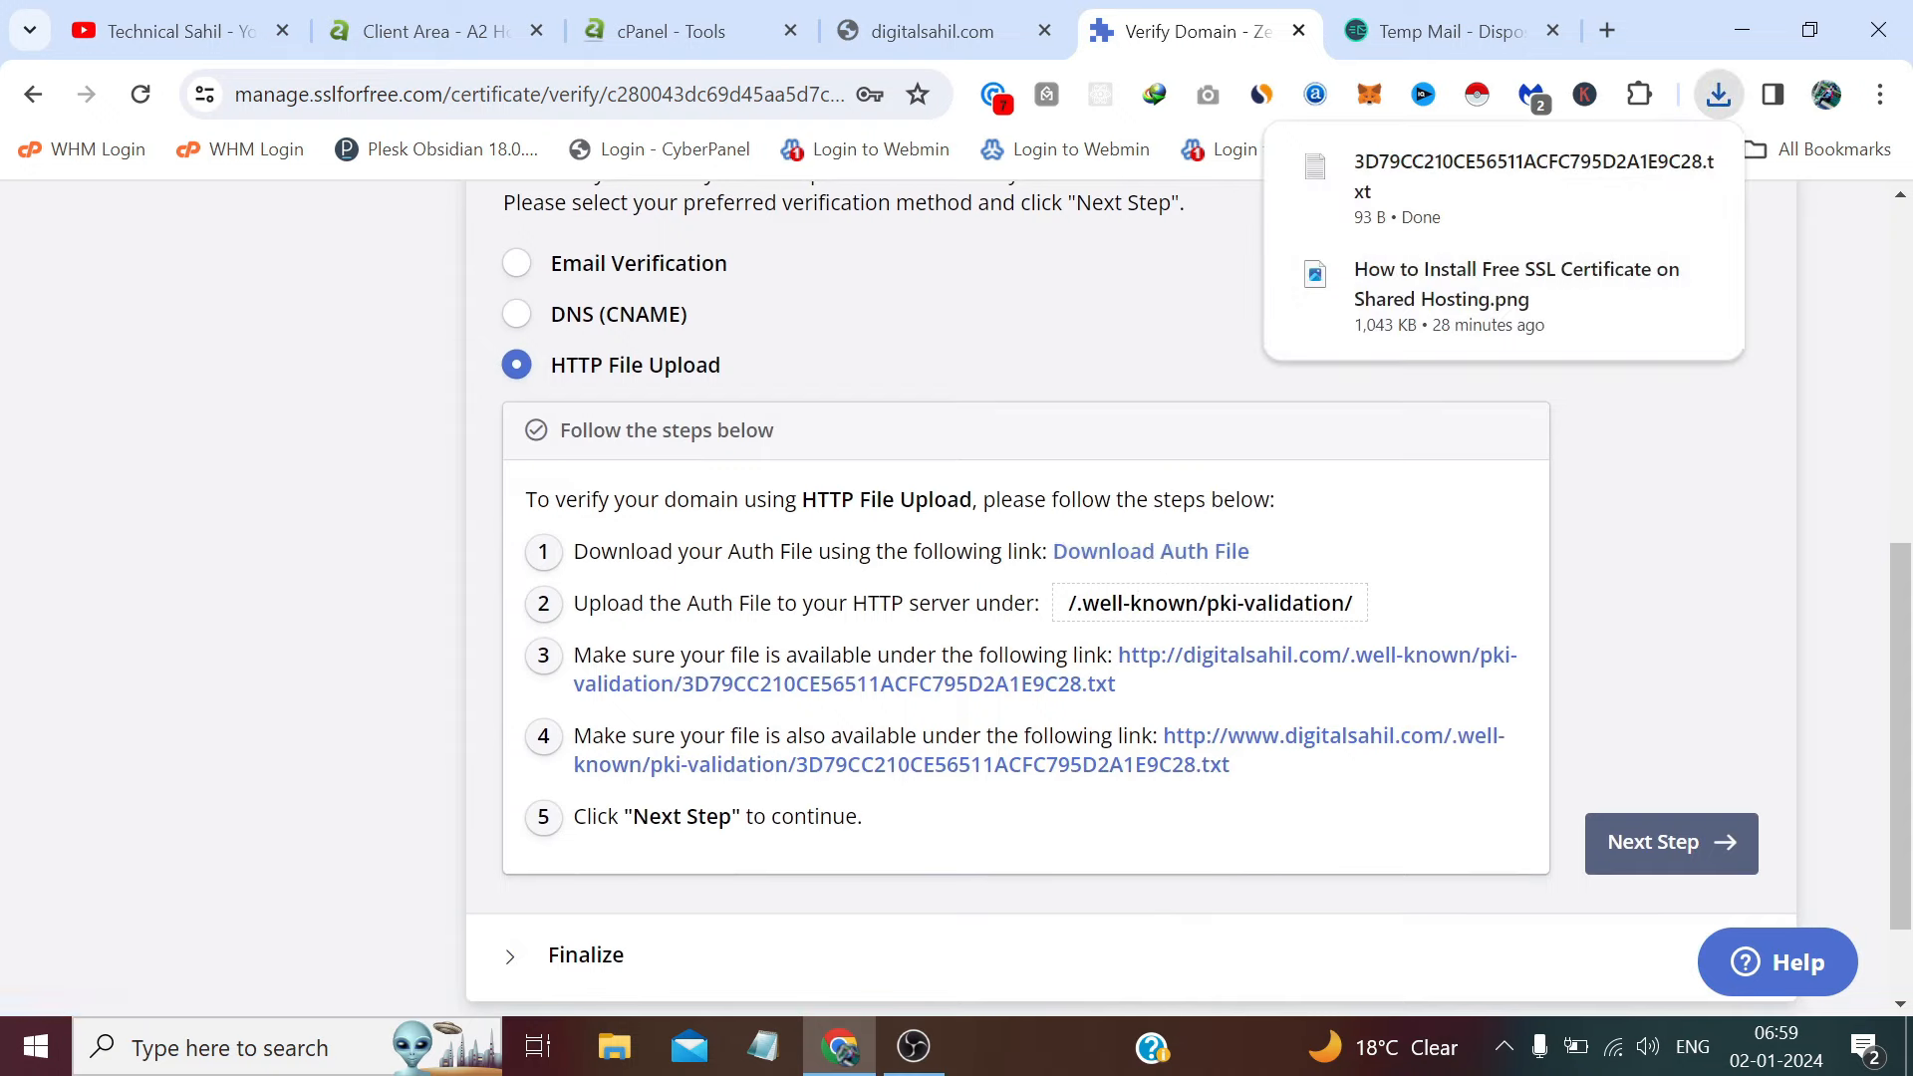
# - Copy the folder name .well-known from the Auth File's upload path
pyautogui.moveTo(1197, 603); pyautogui.dragTo(1078, 603)
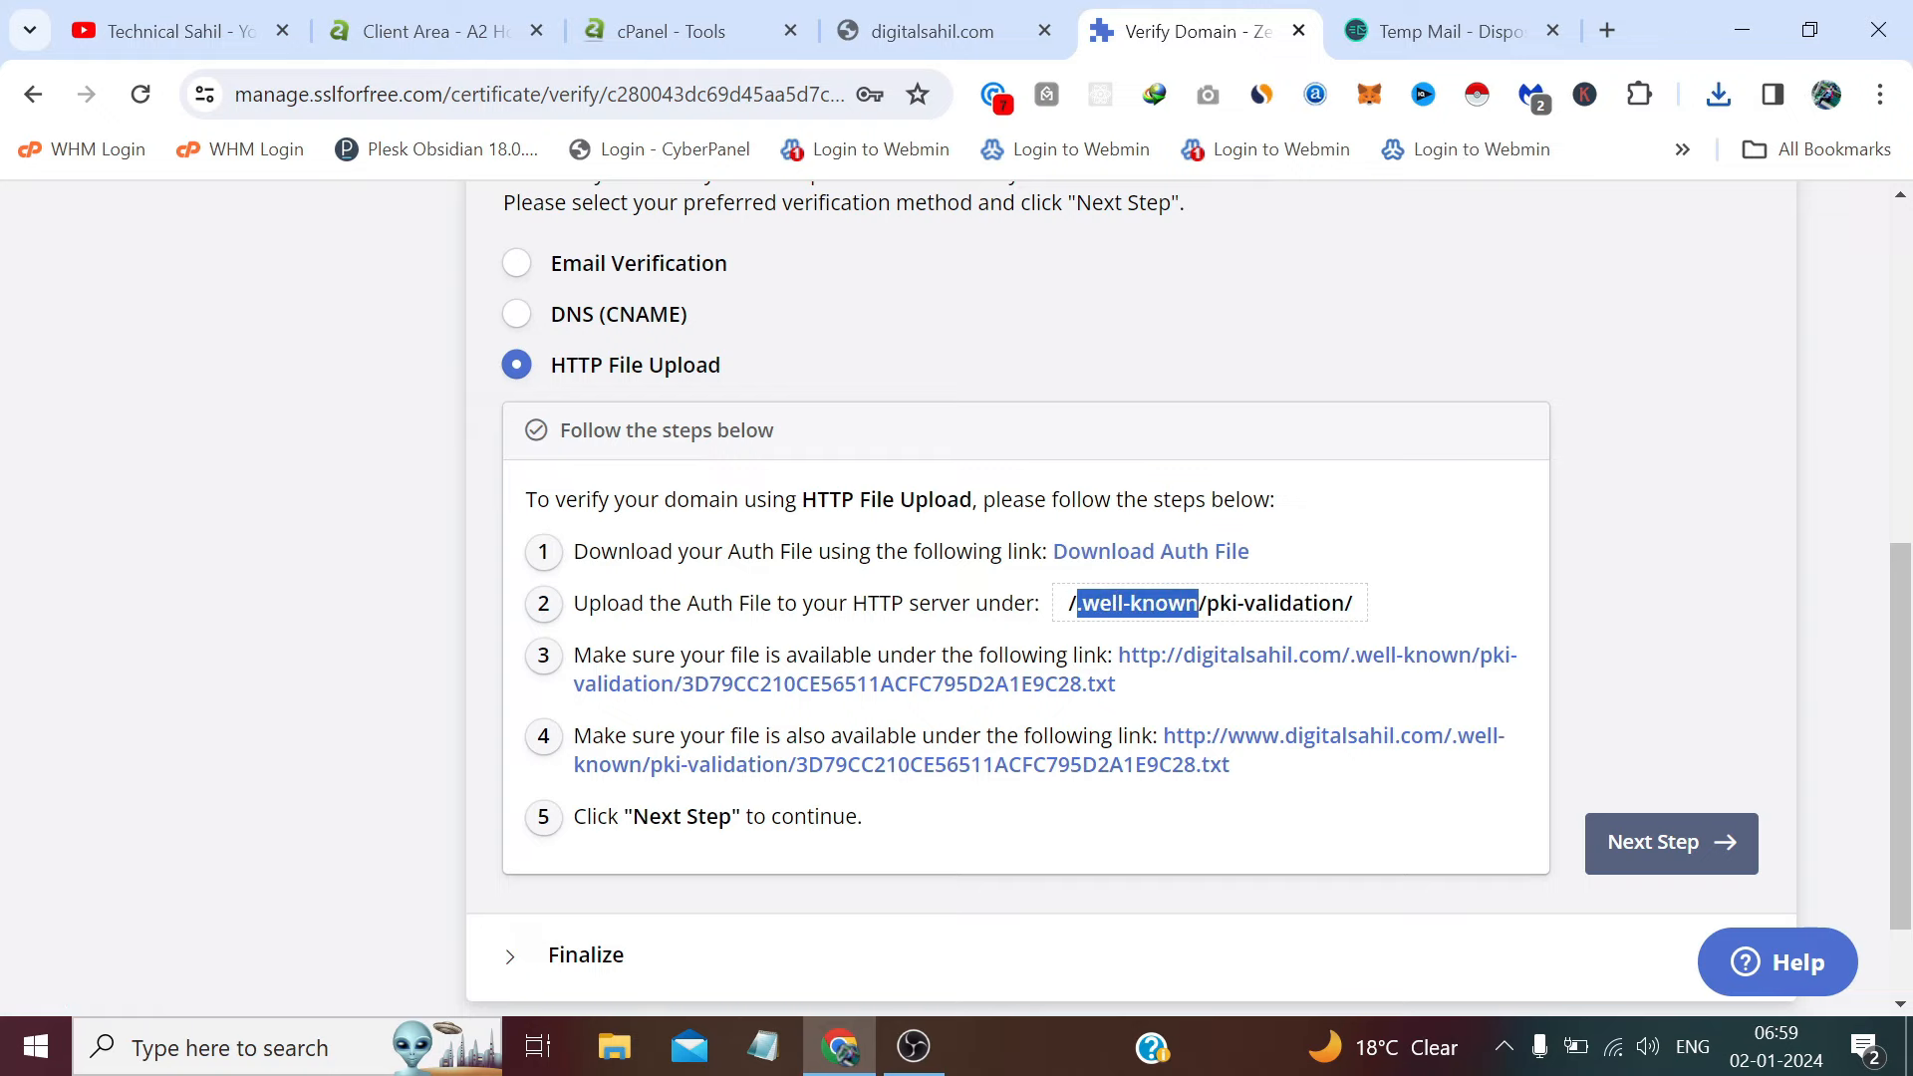
pyautogui.rightClick(1101, 603)
pyautogui.click(1178, 189)
# - Switch to cPanel, launch File Manager and open the digitalsahil.com folder
pyautogui.click(675, 30)
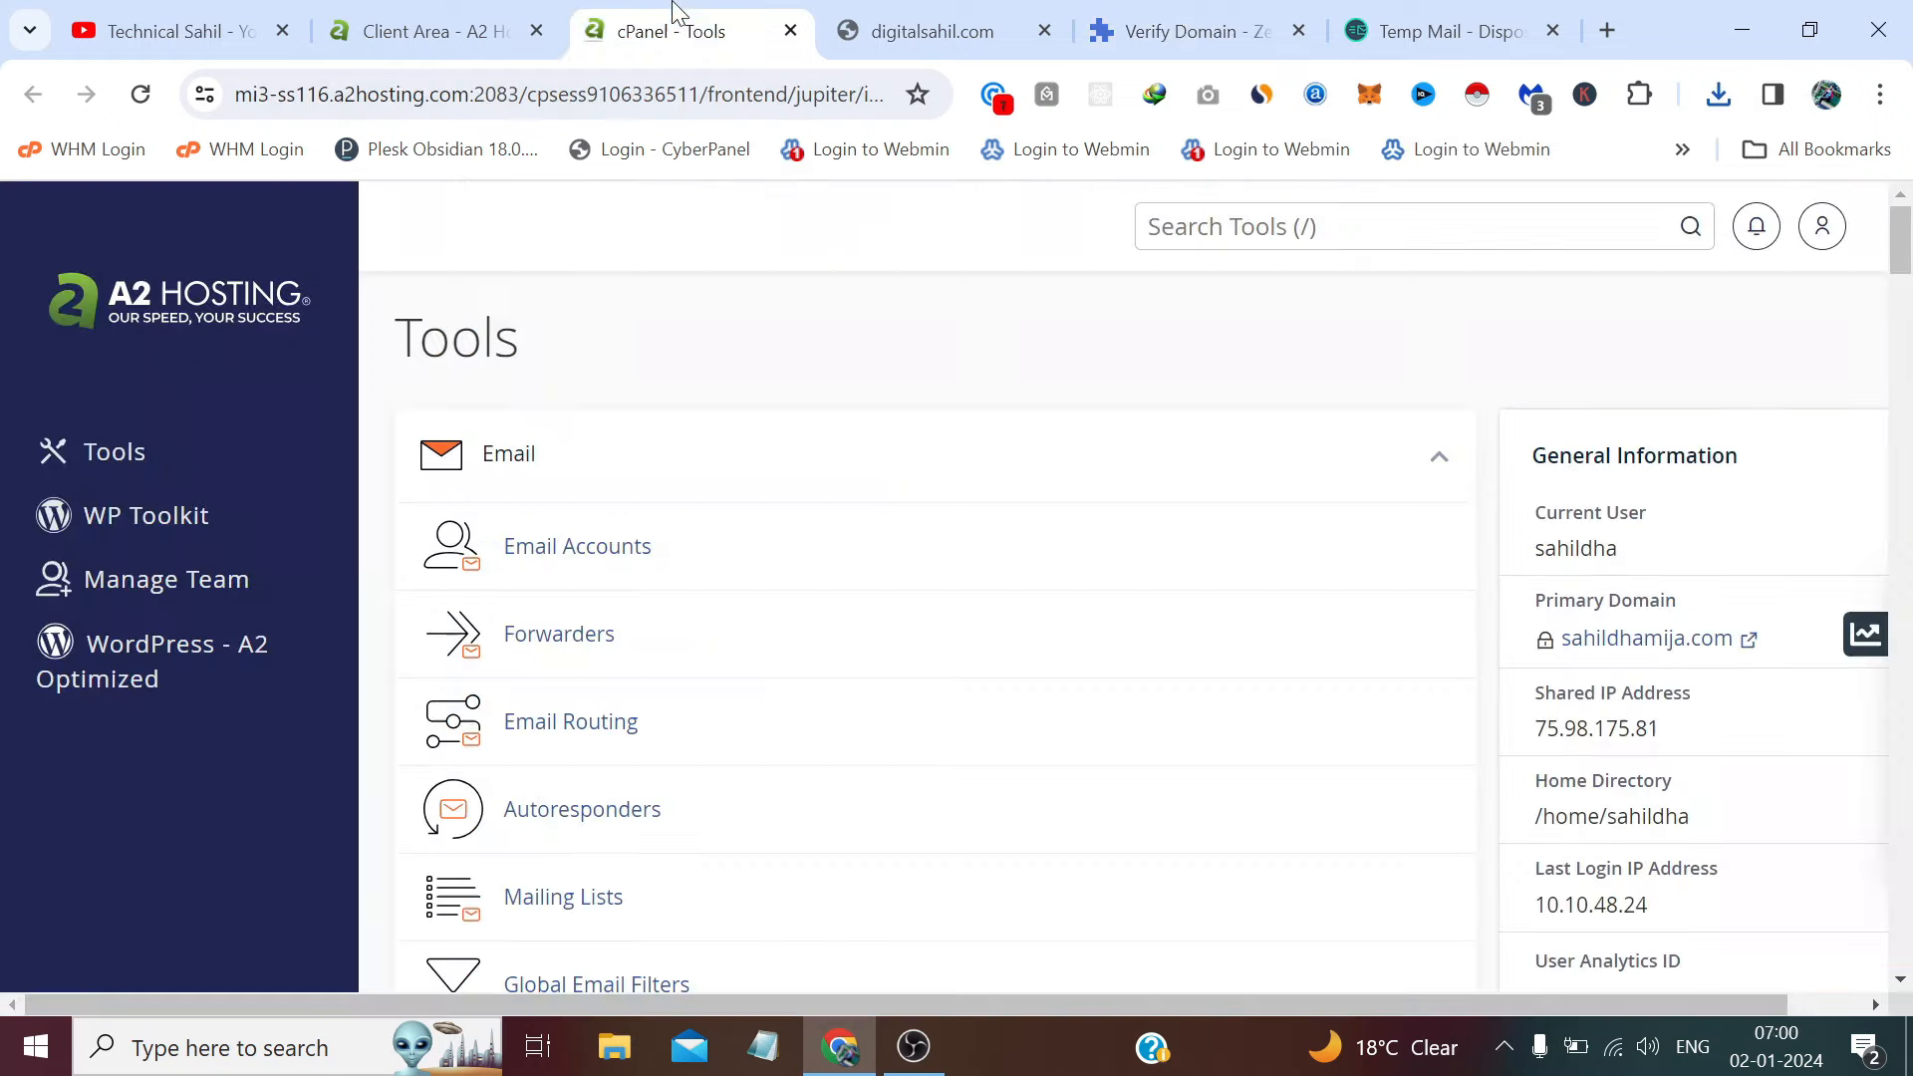
pyautogui.scroll(-10, 611, 555)
pyautogui.scroll(-5, 610, 614)
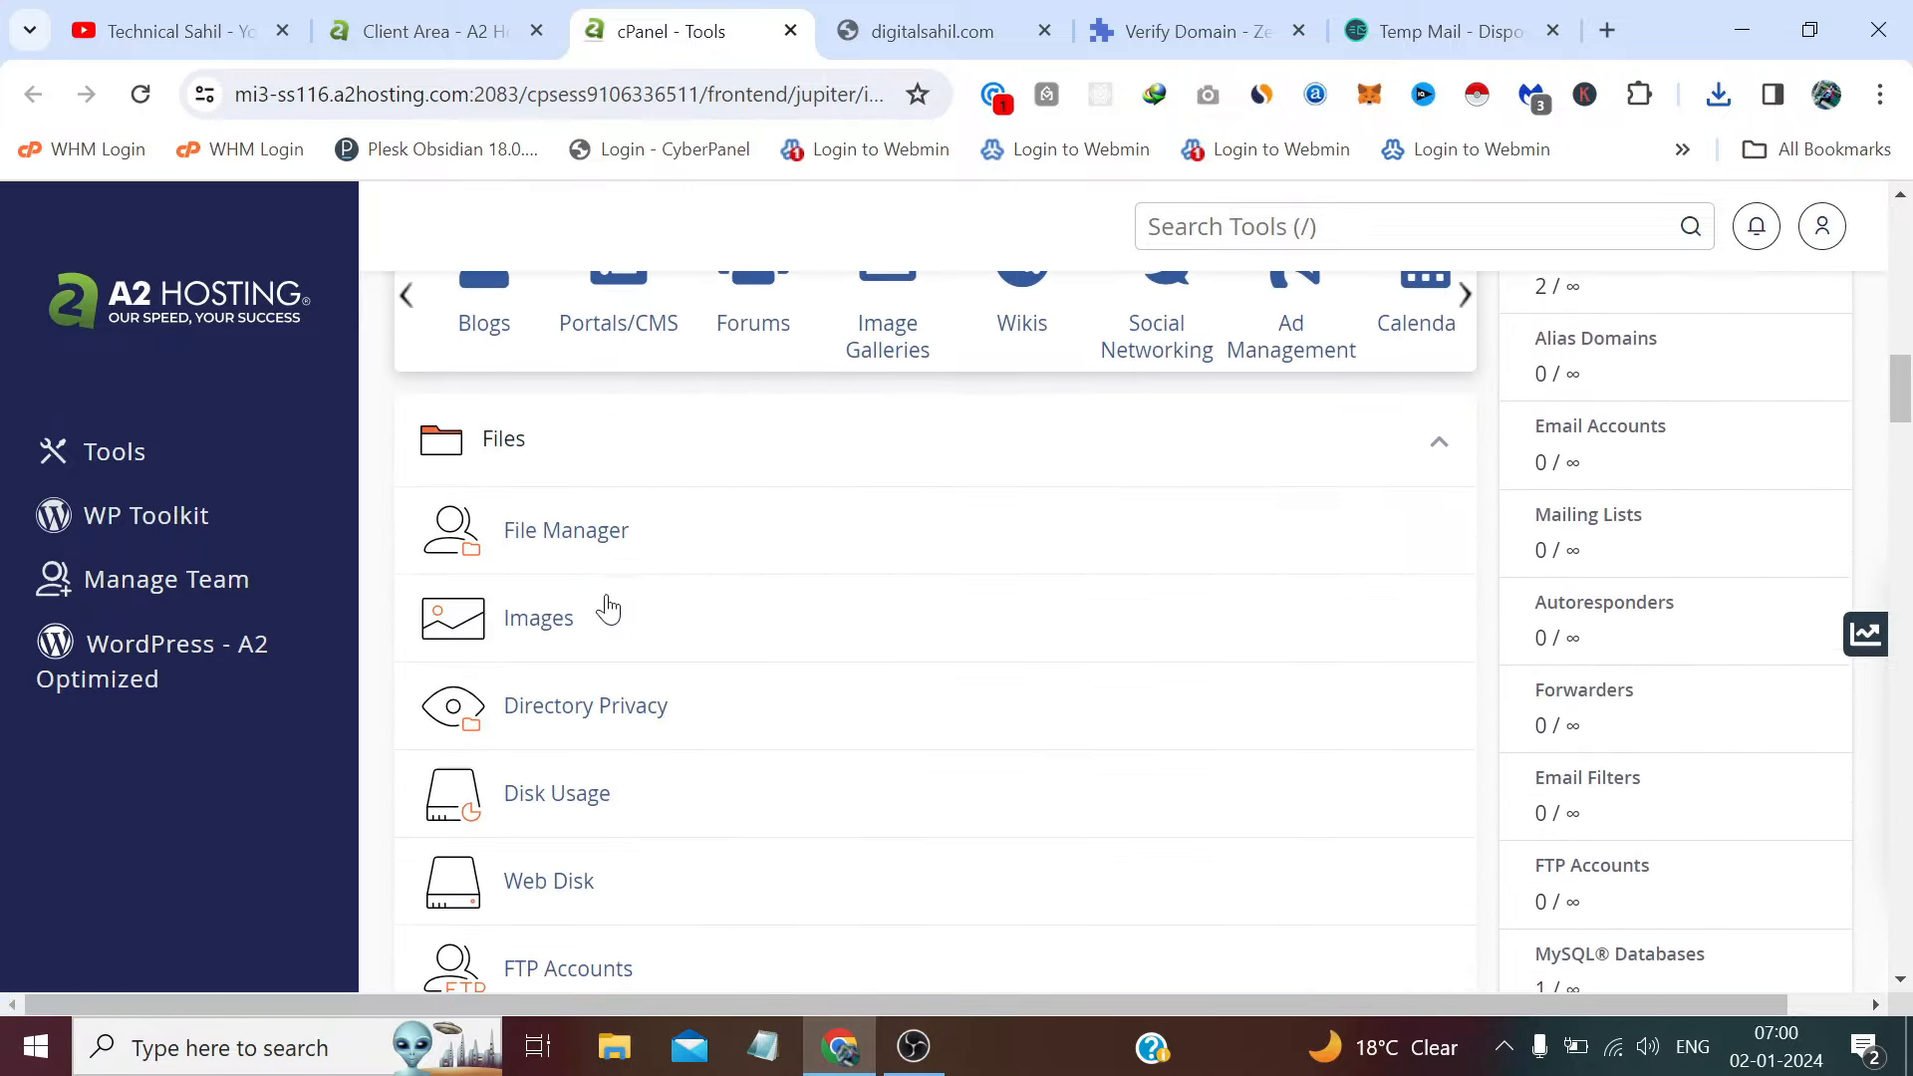
pyautogui.click(581, 539)
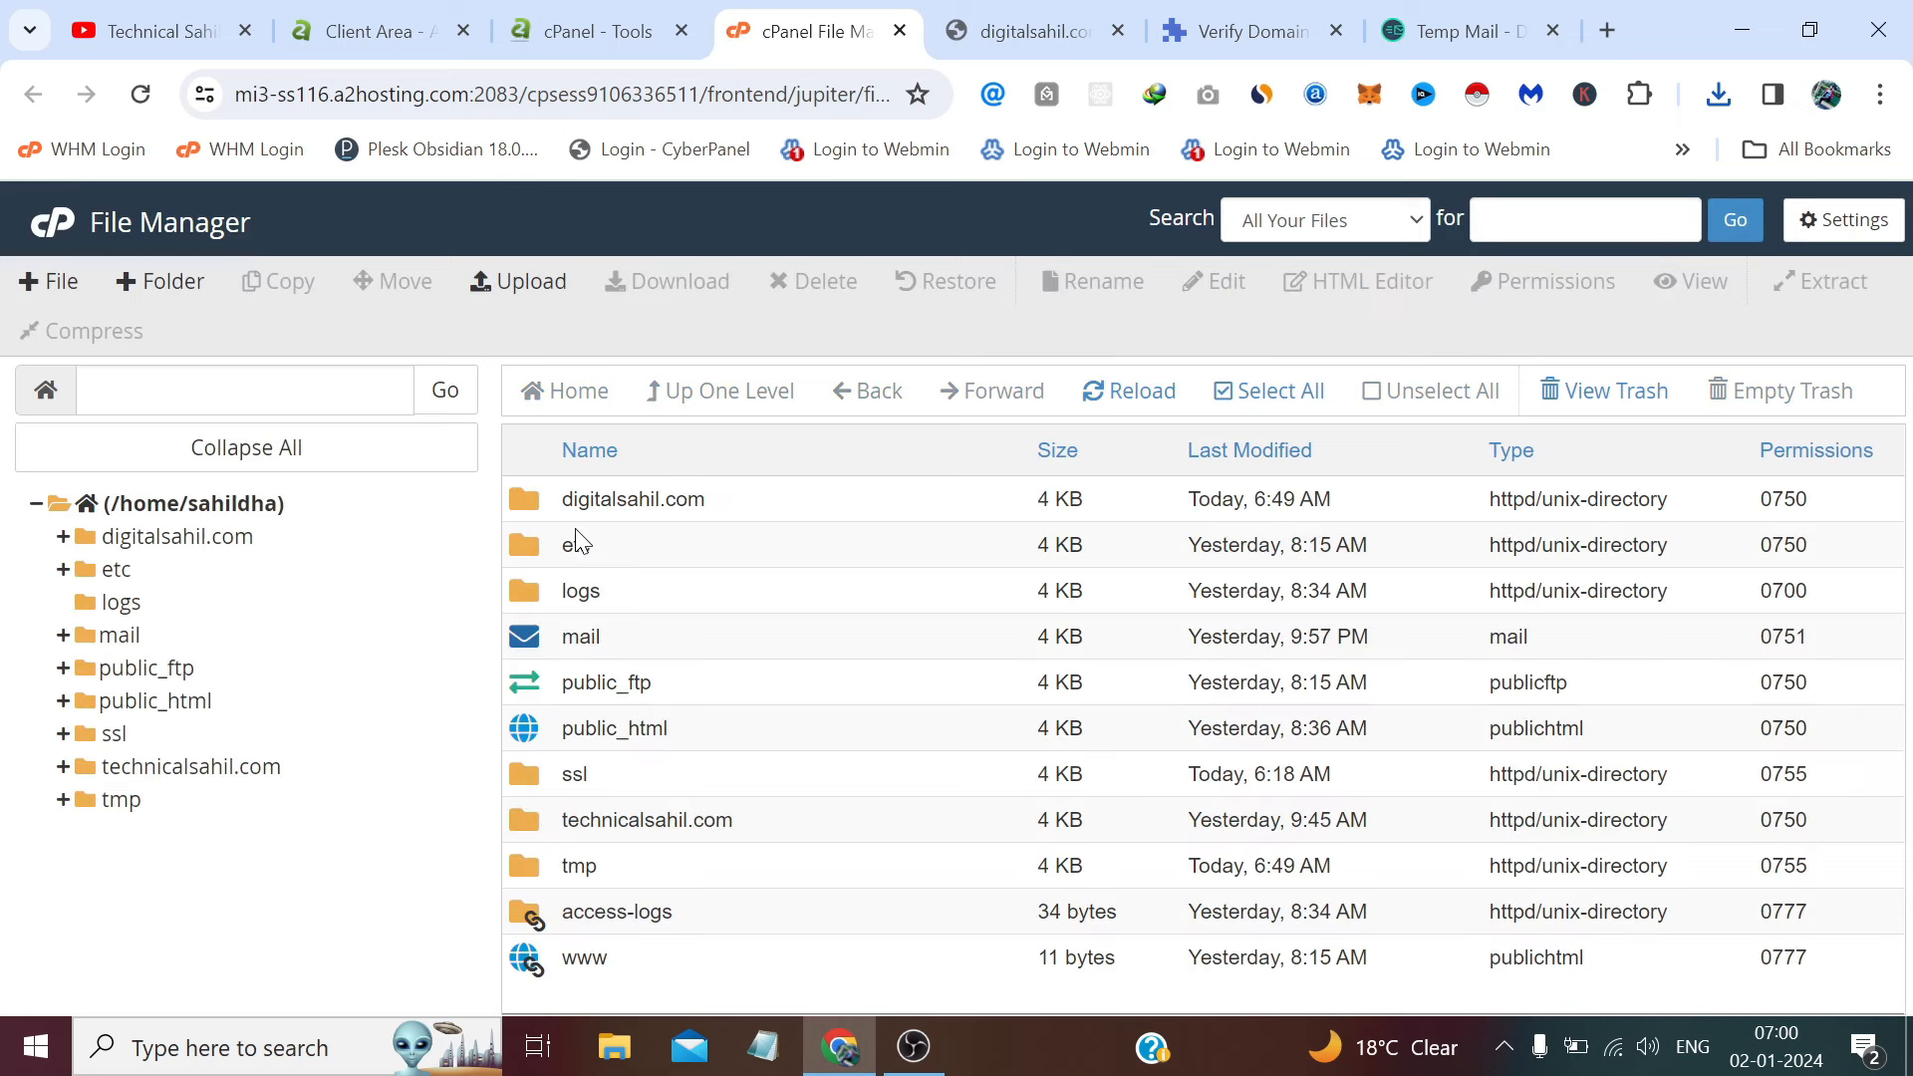
pyautogui.doubleClick(536, 510)
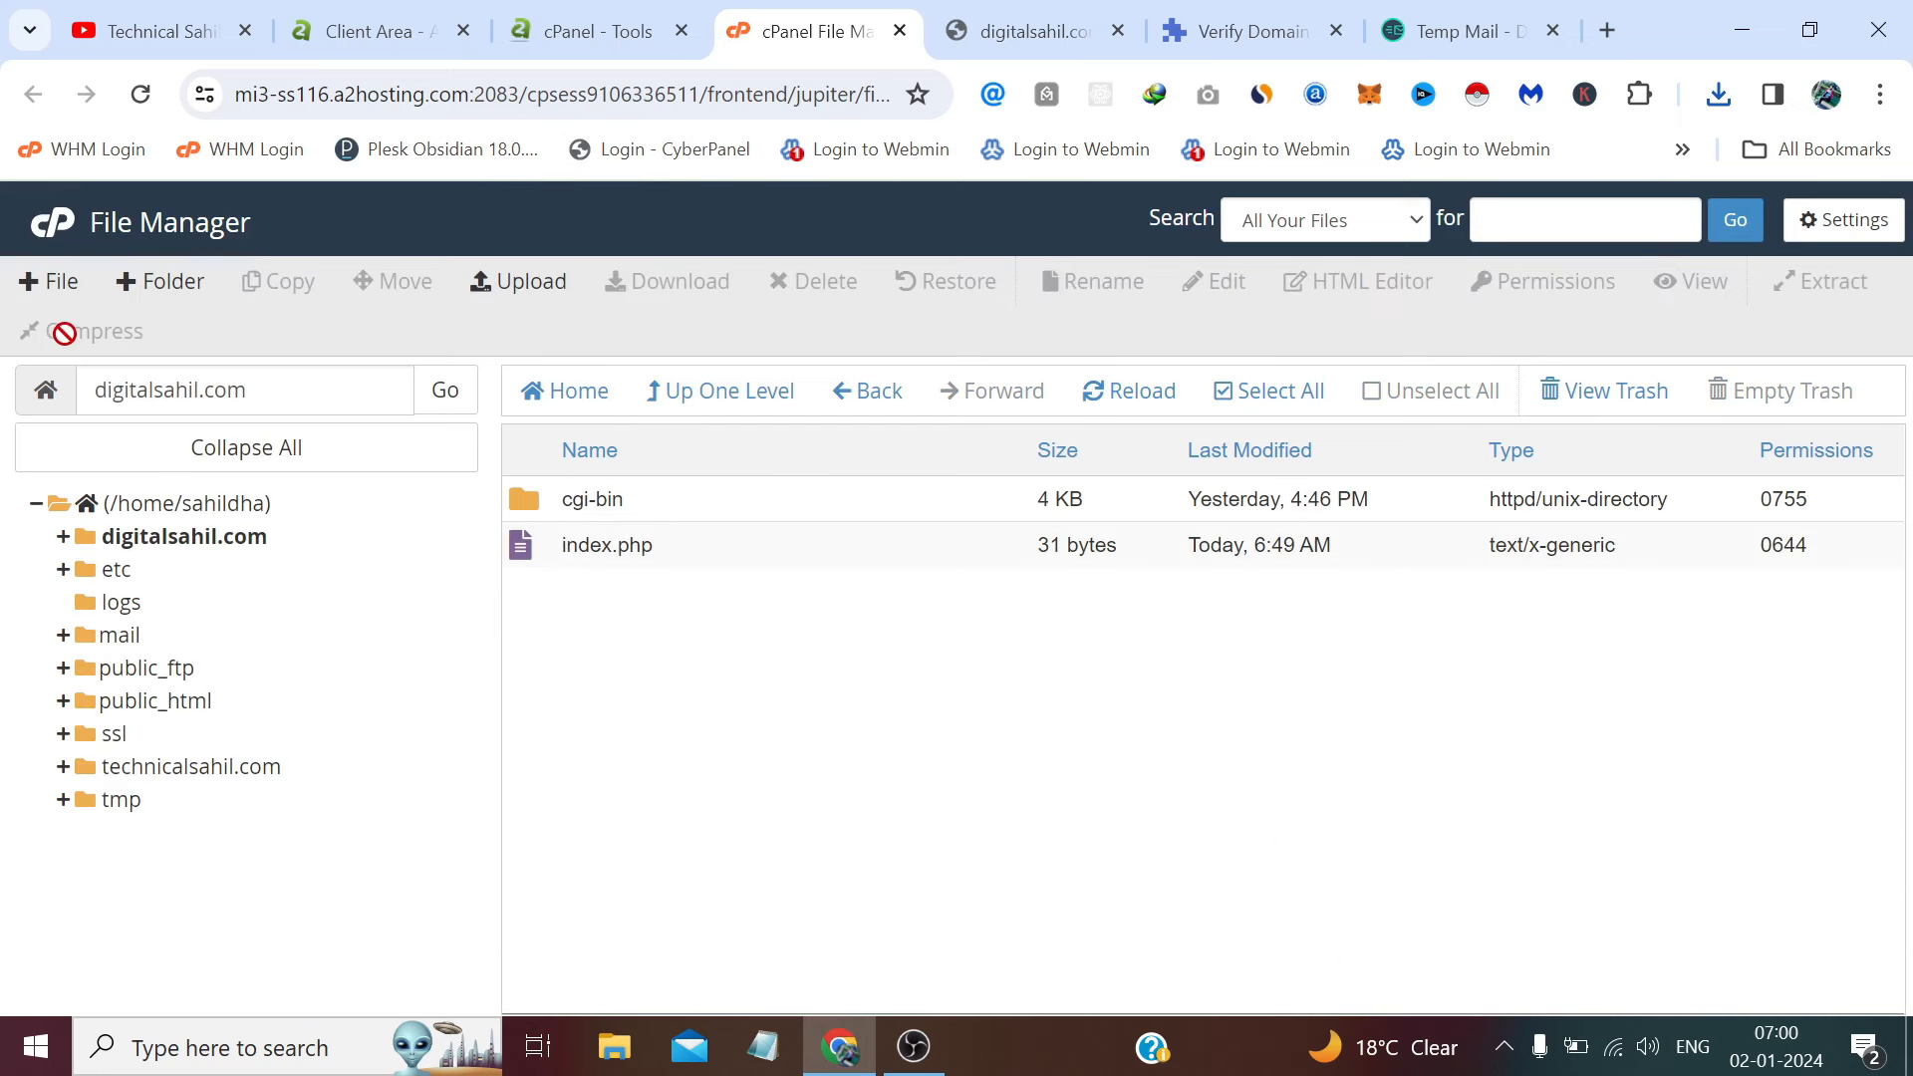
# - Try to create a folder named .well-known inside /digitalsahil.com
pyautogui.click(185, 286)
pyautogui.rightClick(707, 558)
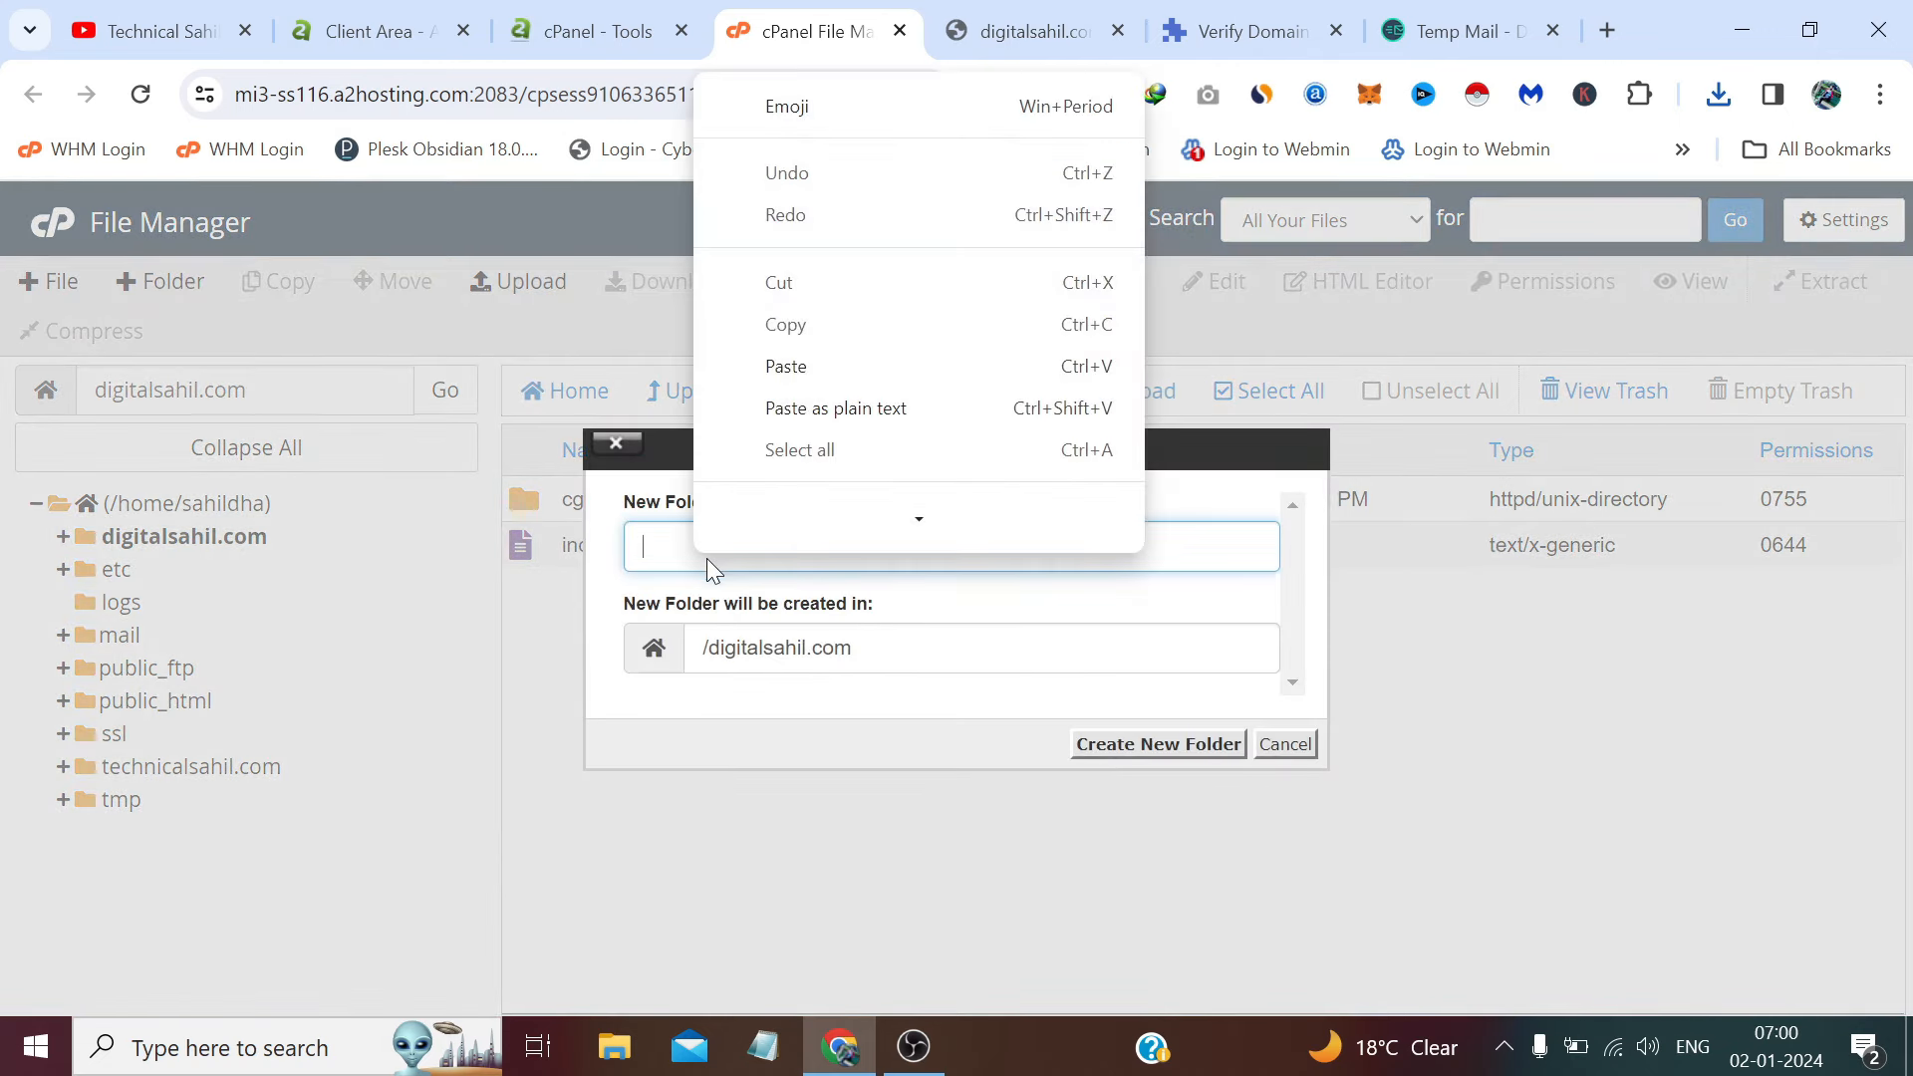
pyautogui.click(828, 368)
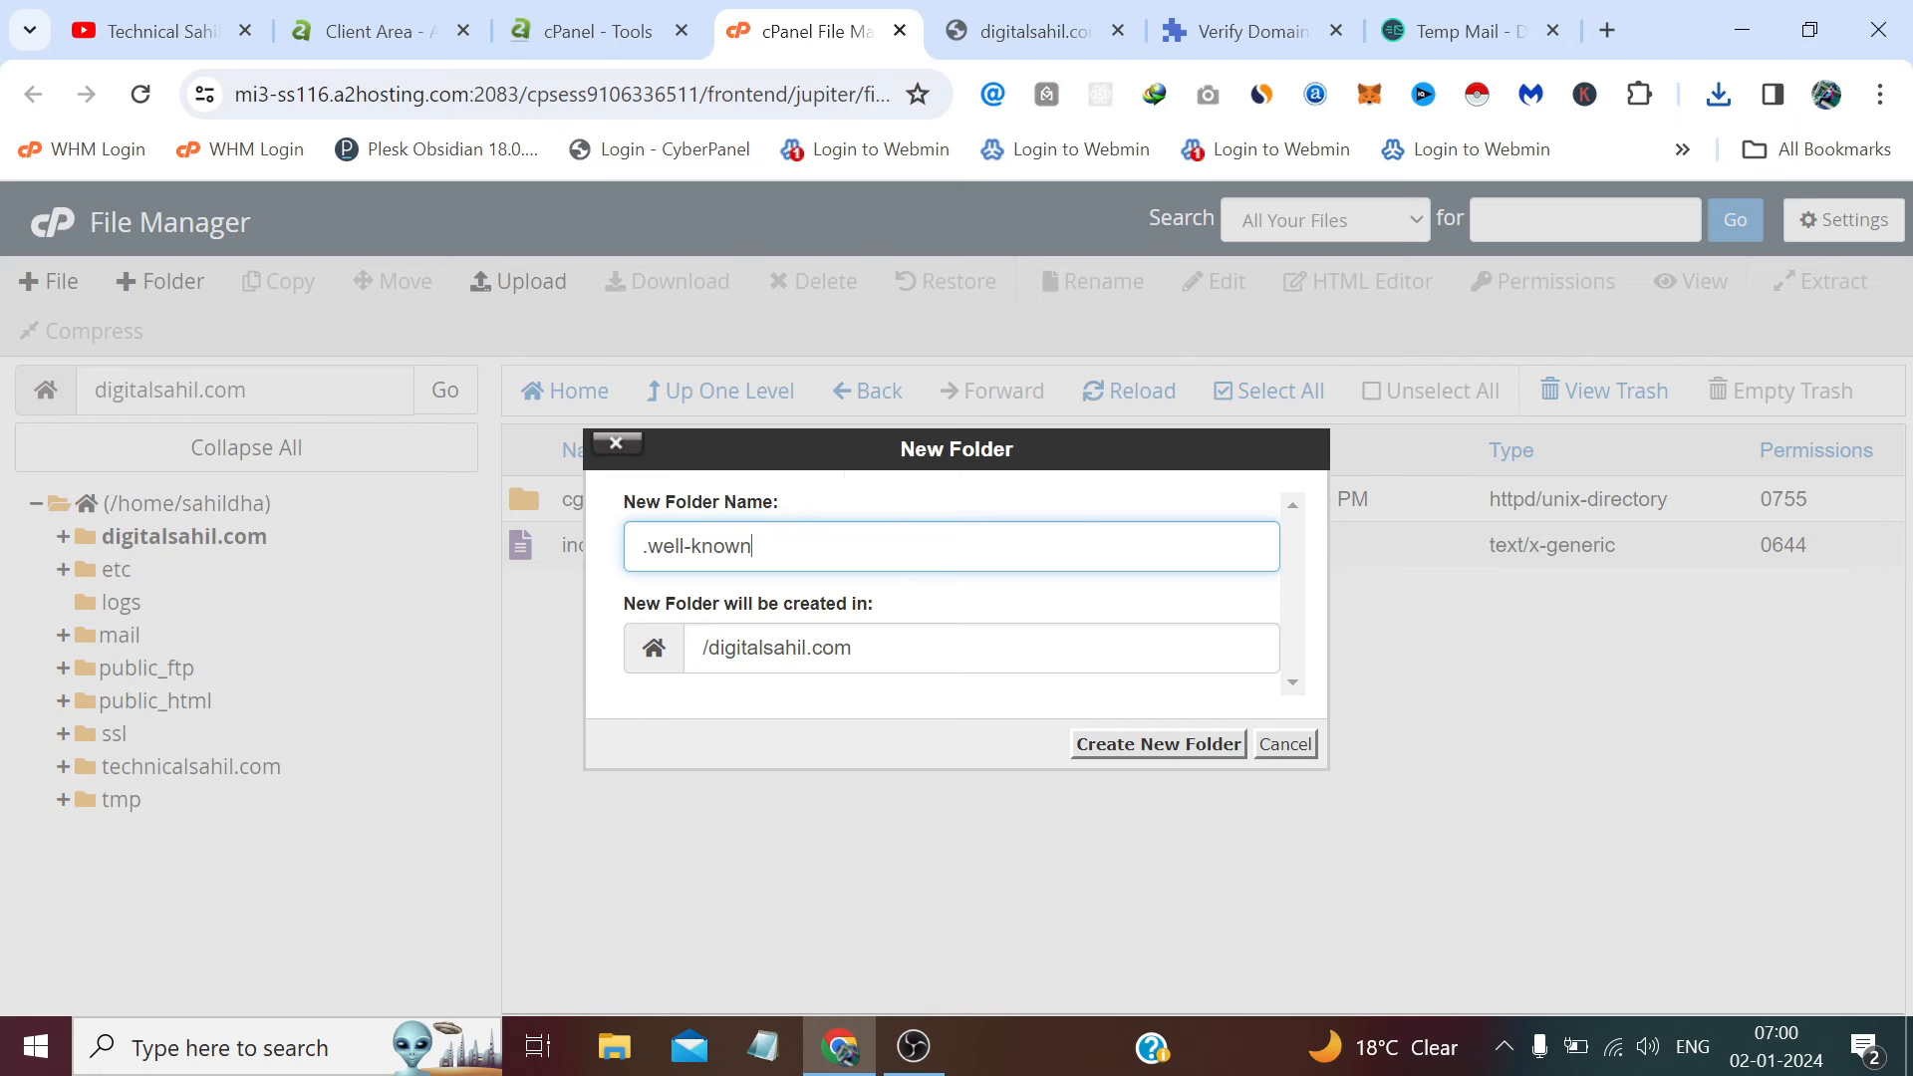
pyautogui.click(1118, 749)
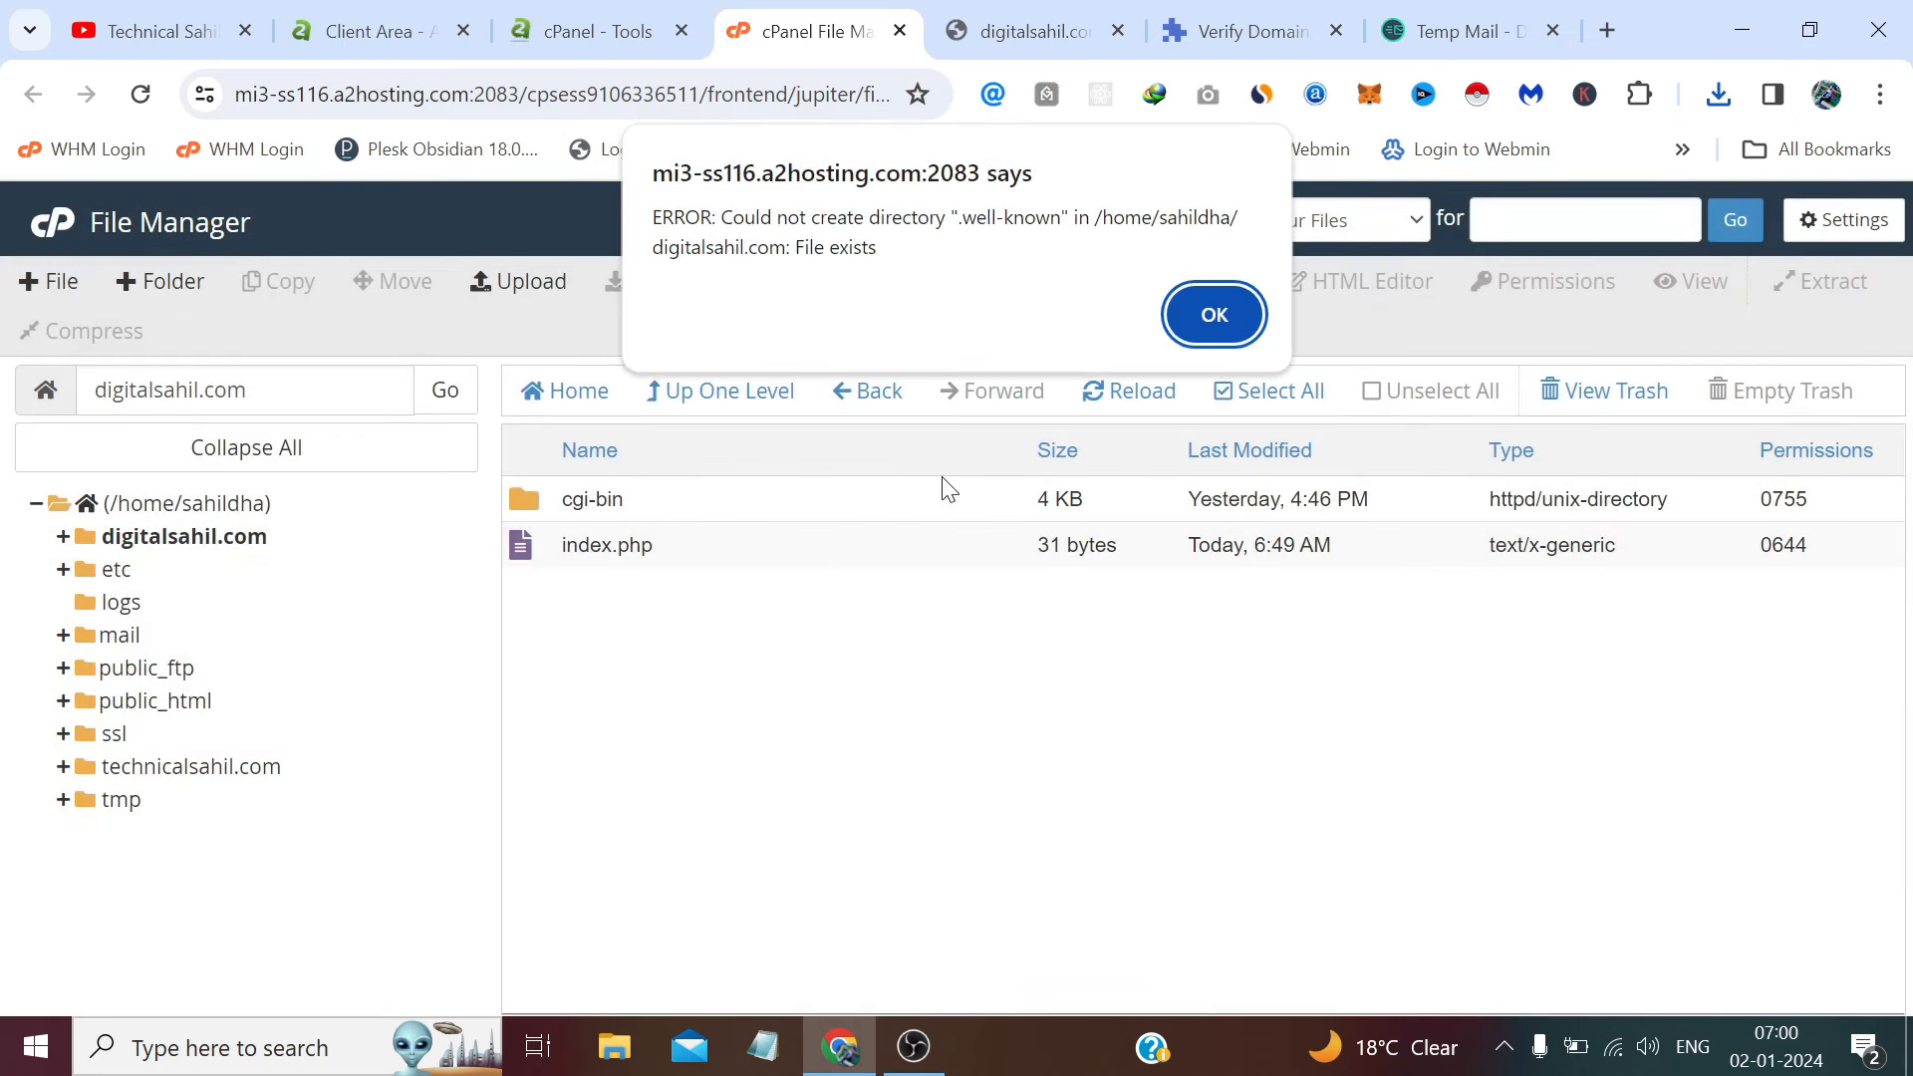
pyautogui.click(1192, 315)
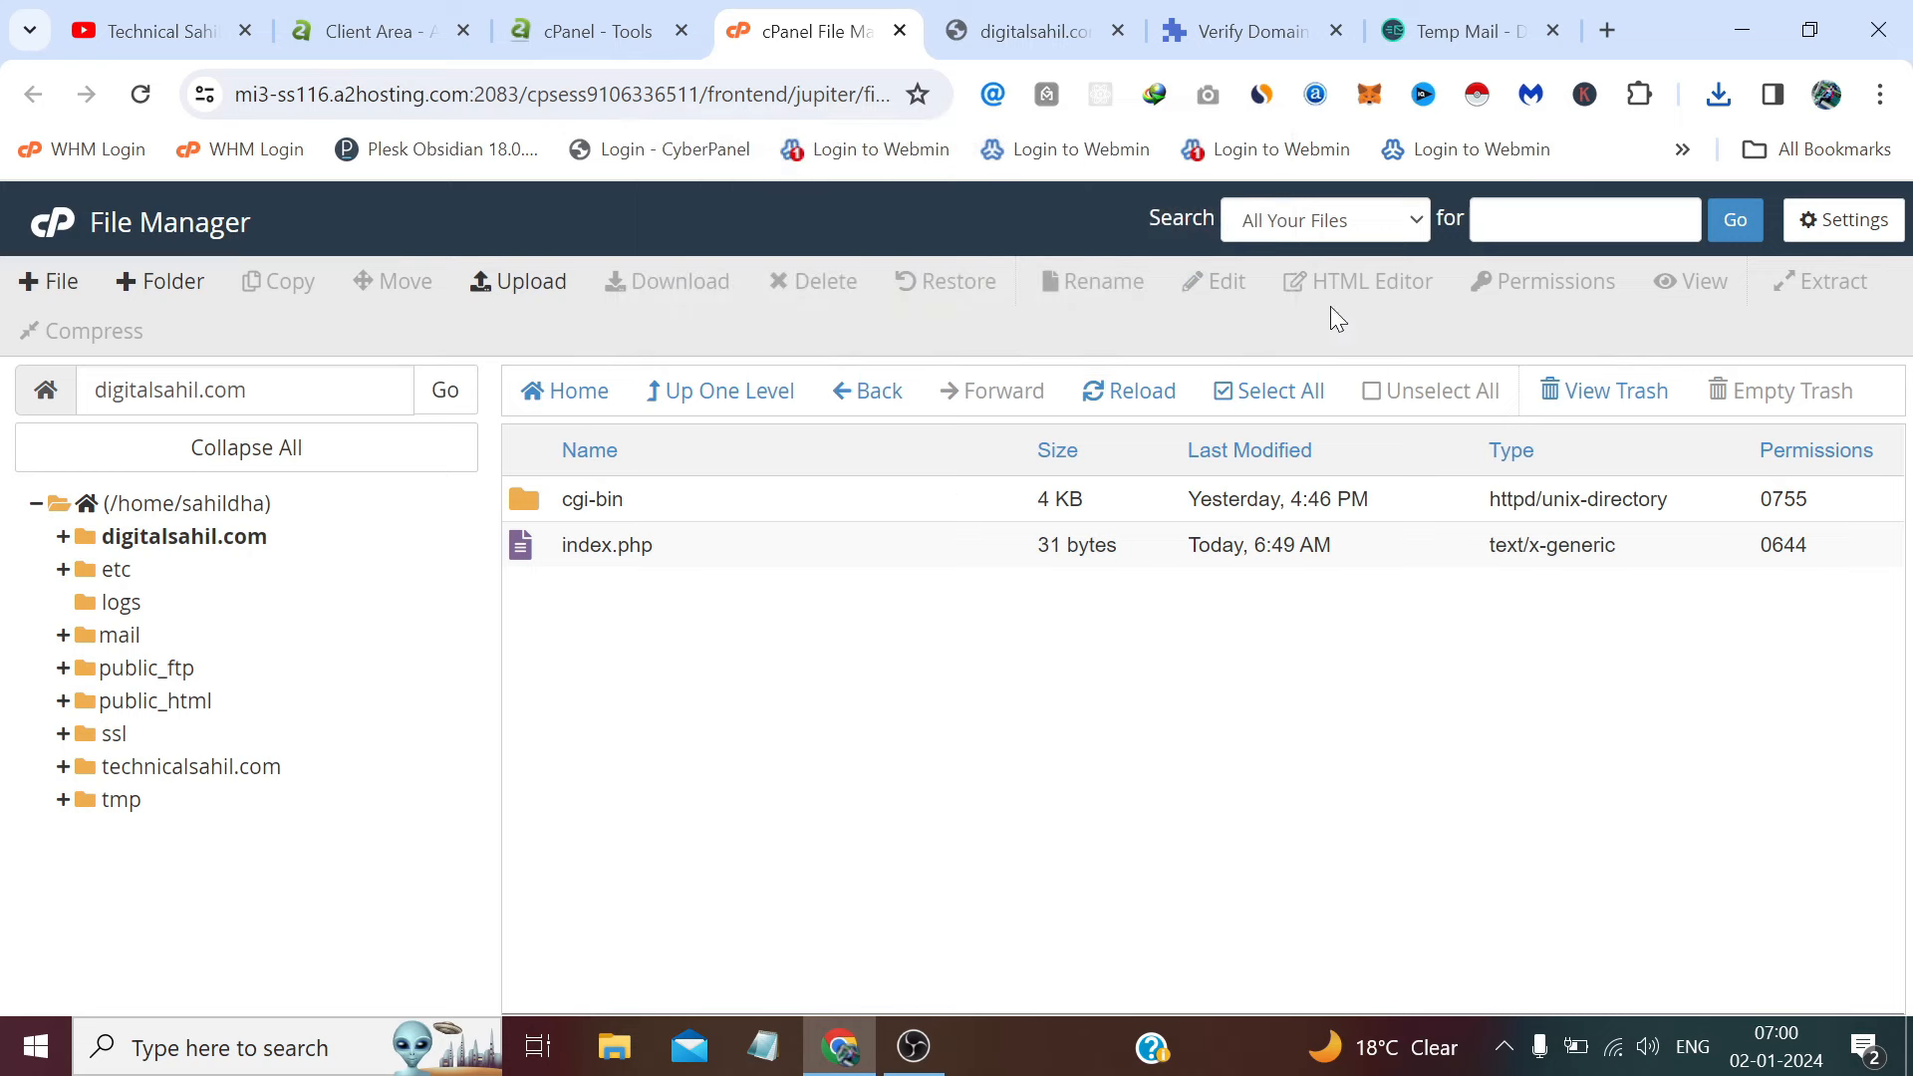
# - Enable Show Hidden Files (dotfiles) in the File Manager preferences and save
pyautogui.click(1844, 219)
pyautogui.click(730, 702)
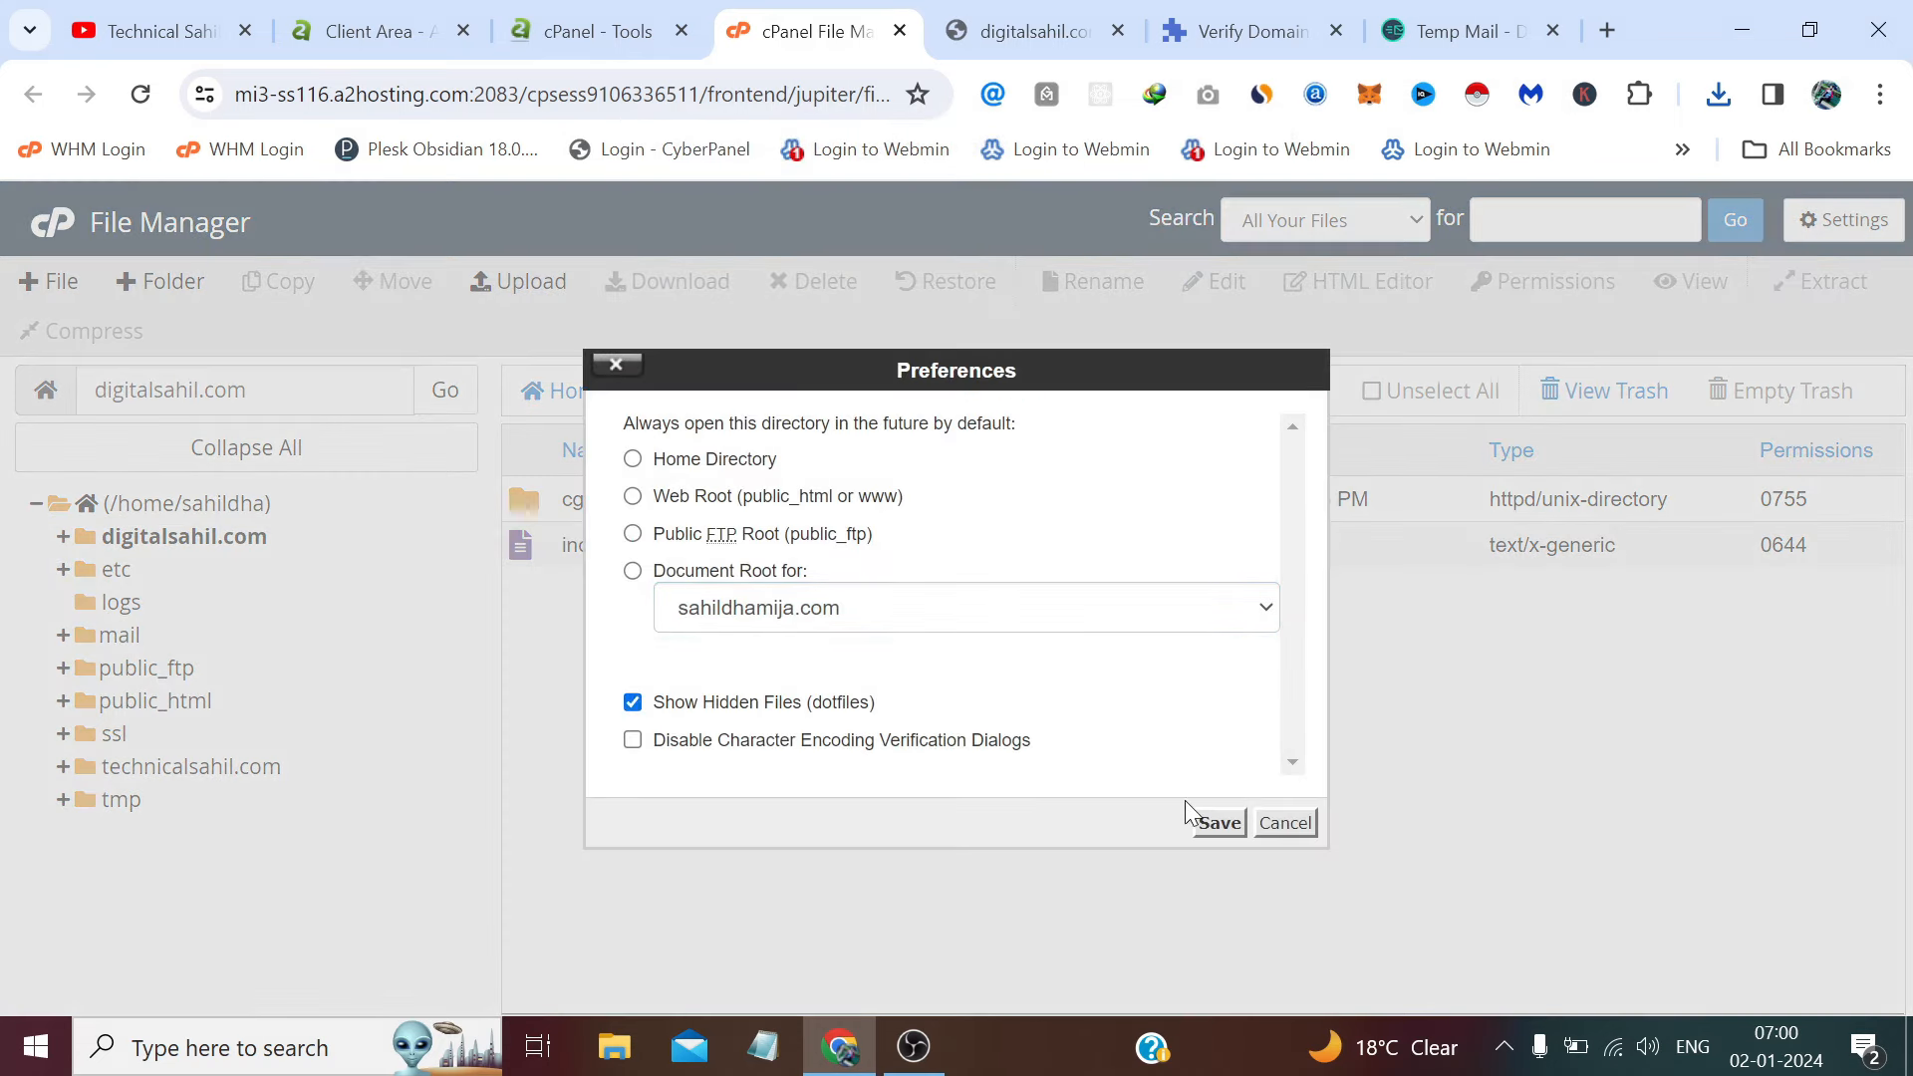
pyautogui.click(1217, 822)
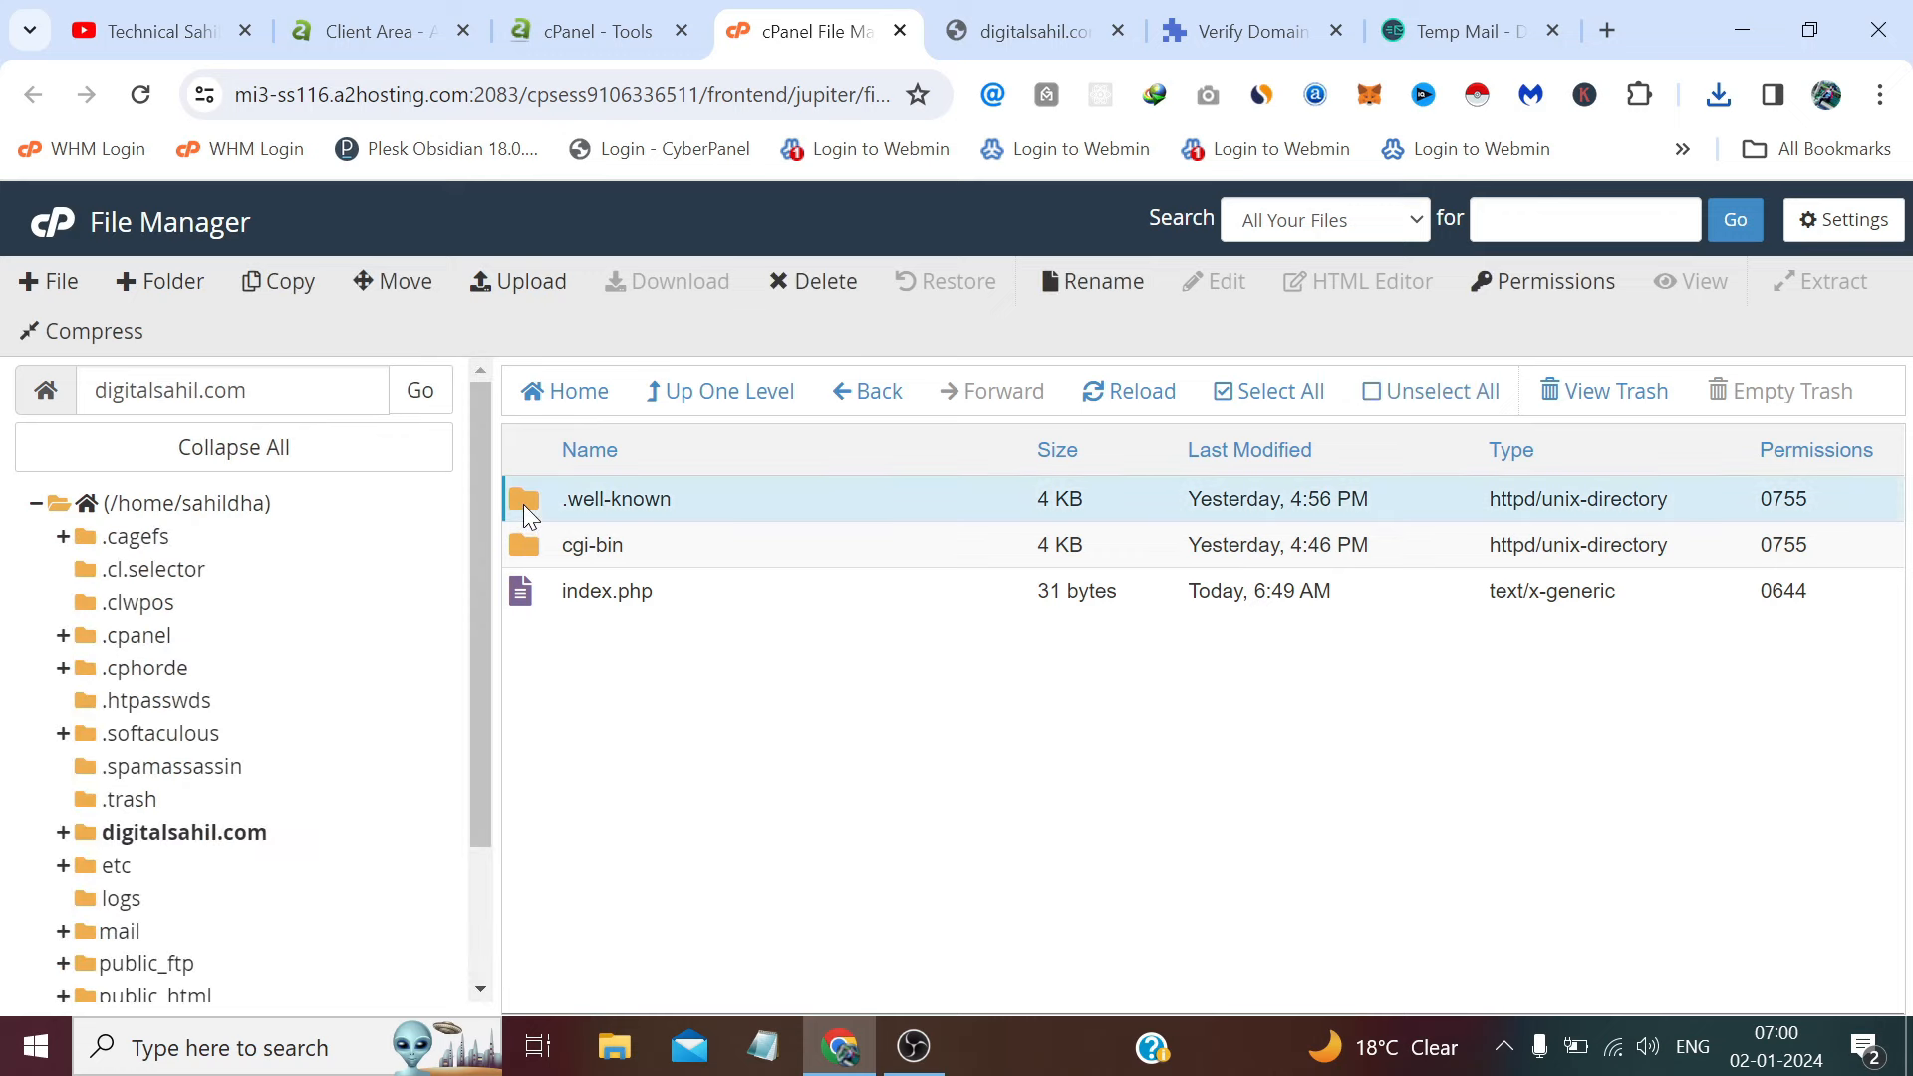
# - Permanently delete the existing .well-known folder from digitalsahil.com, skipping the trash
pyautogui.click(523, 505)
pyautogui.click(785, 269)
pyautogui.click(945, 614)
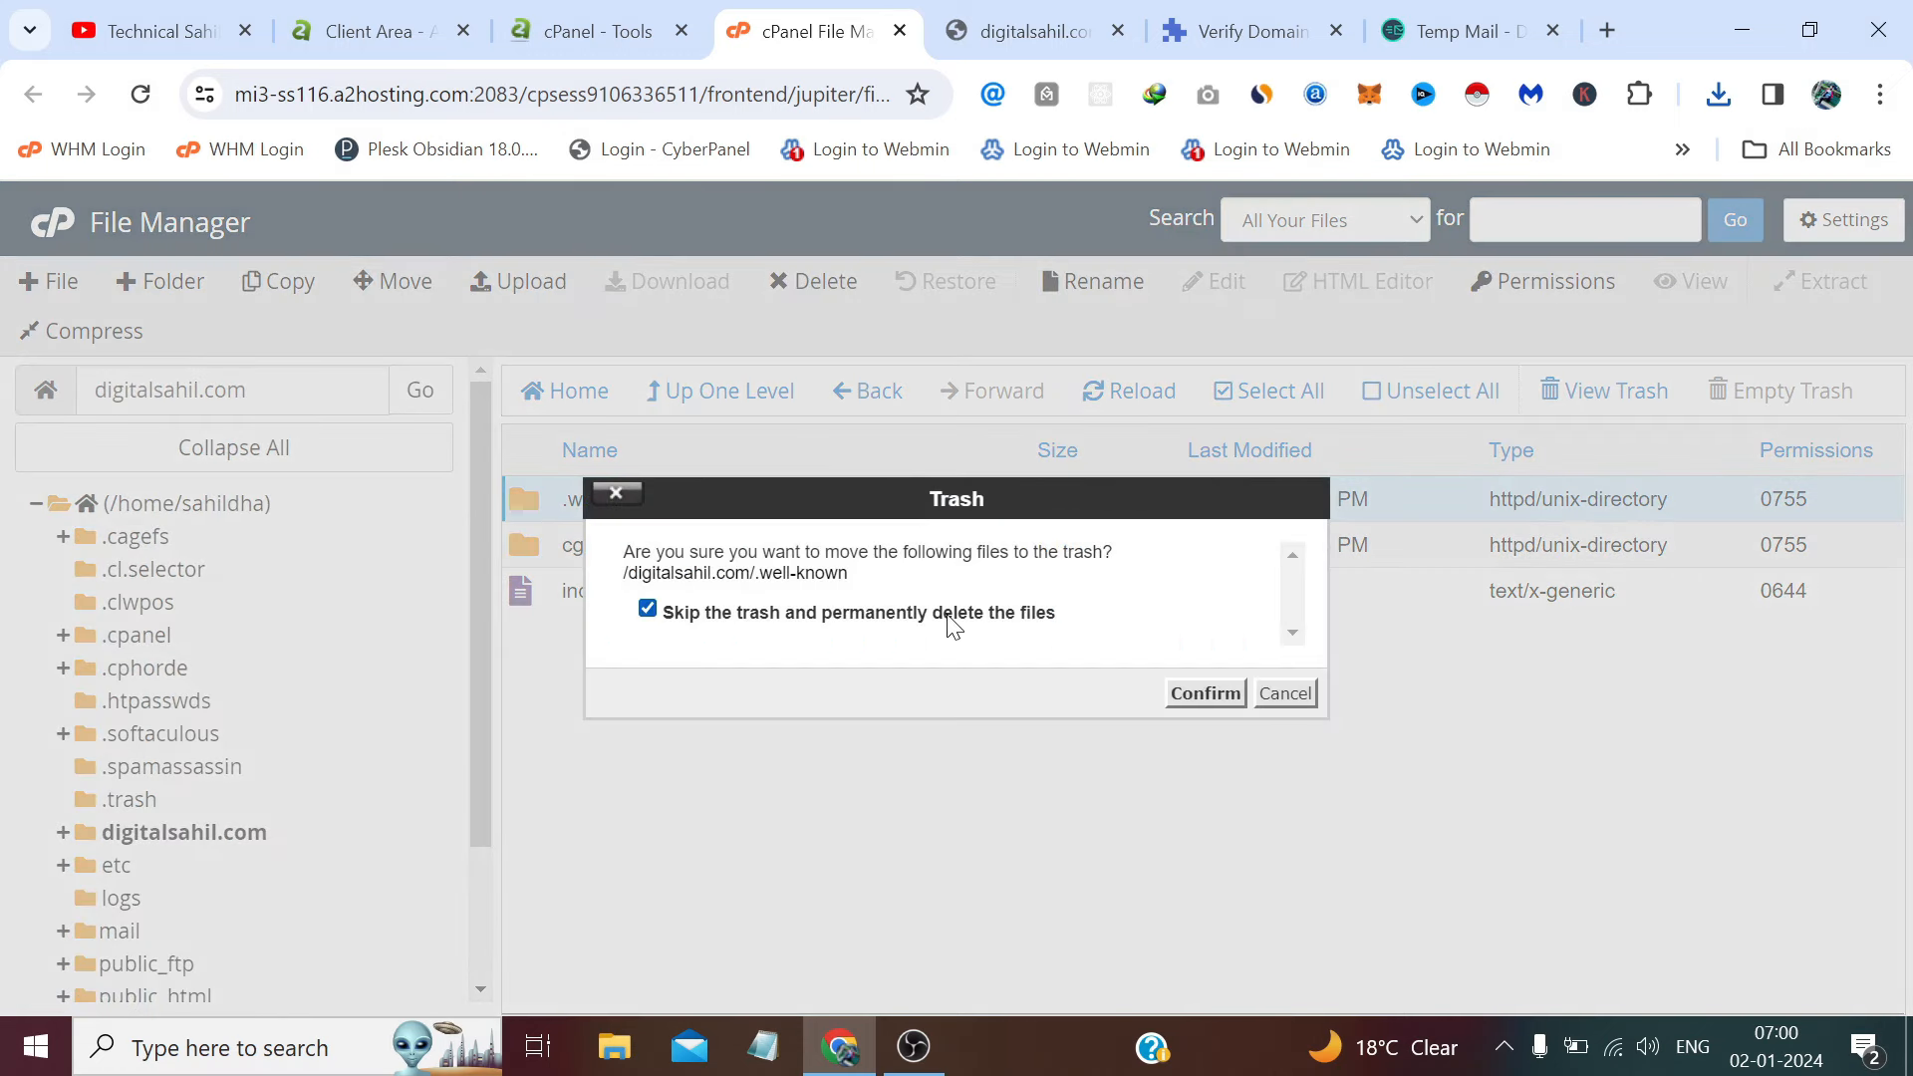
pyautogui.click(1205, 704)
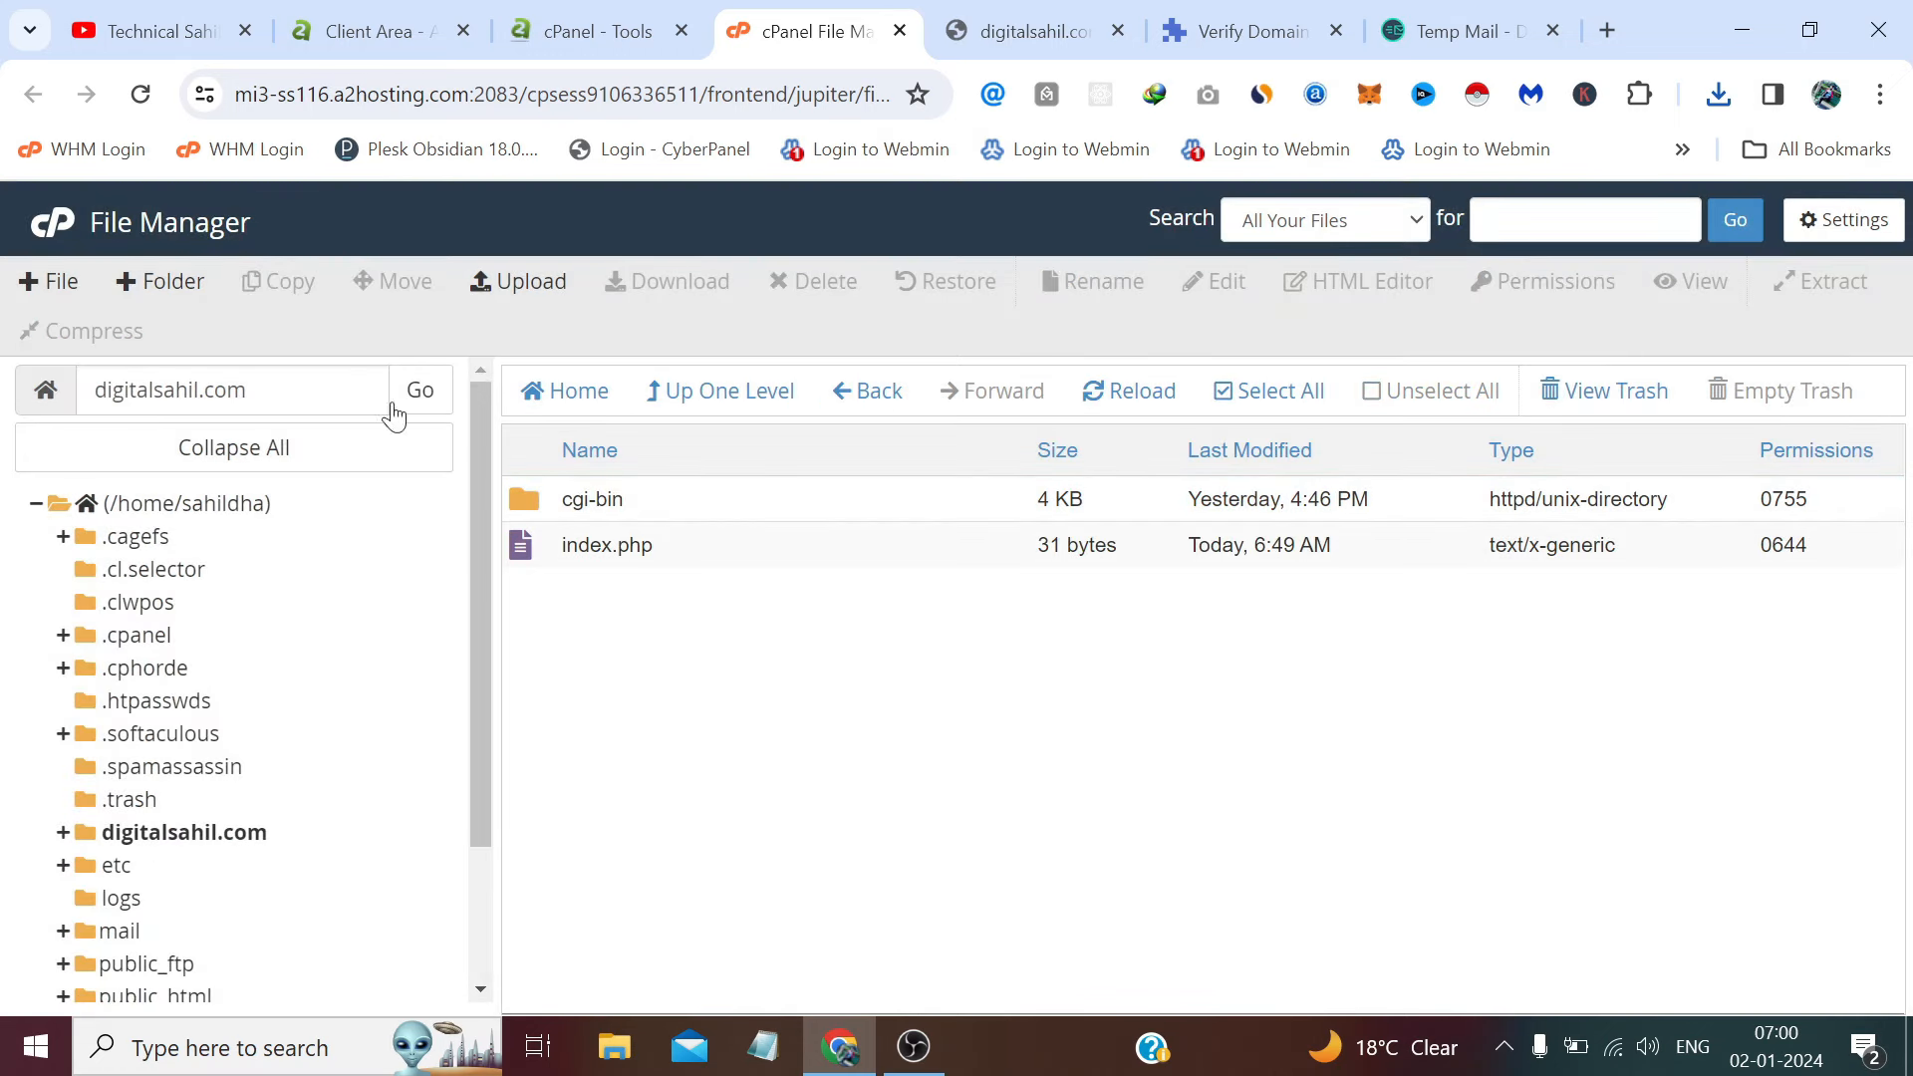
# - Create a new folder named .well-known inside /digitalsahil.com
pyautogui.click(150, 282)
pyautogui.rightClick(752, 523)
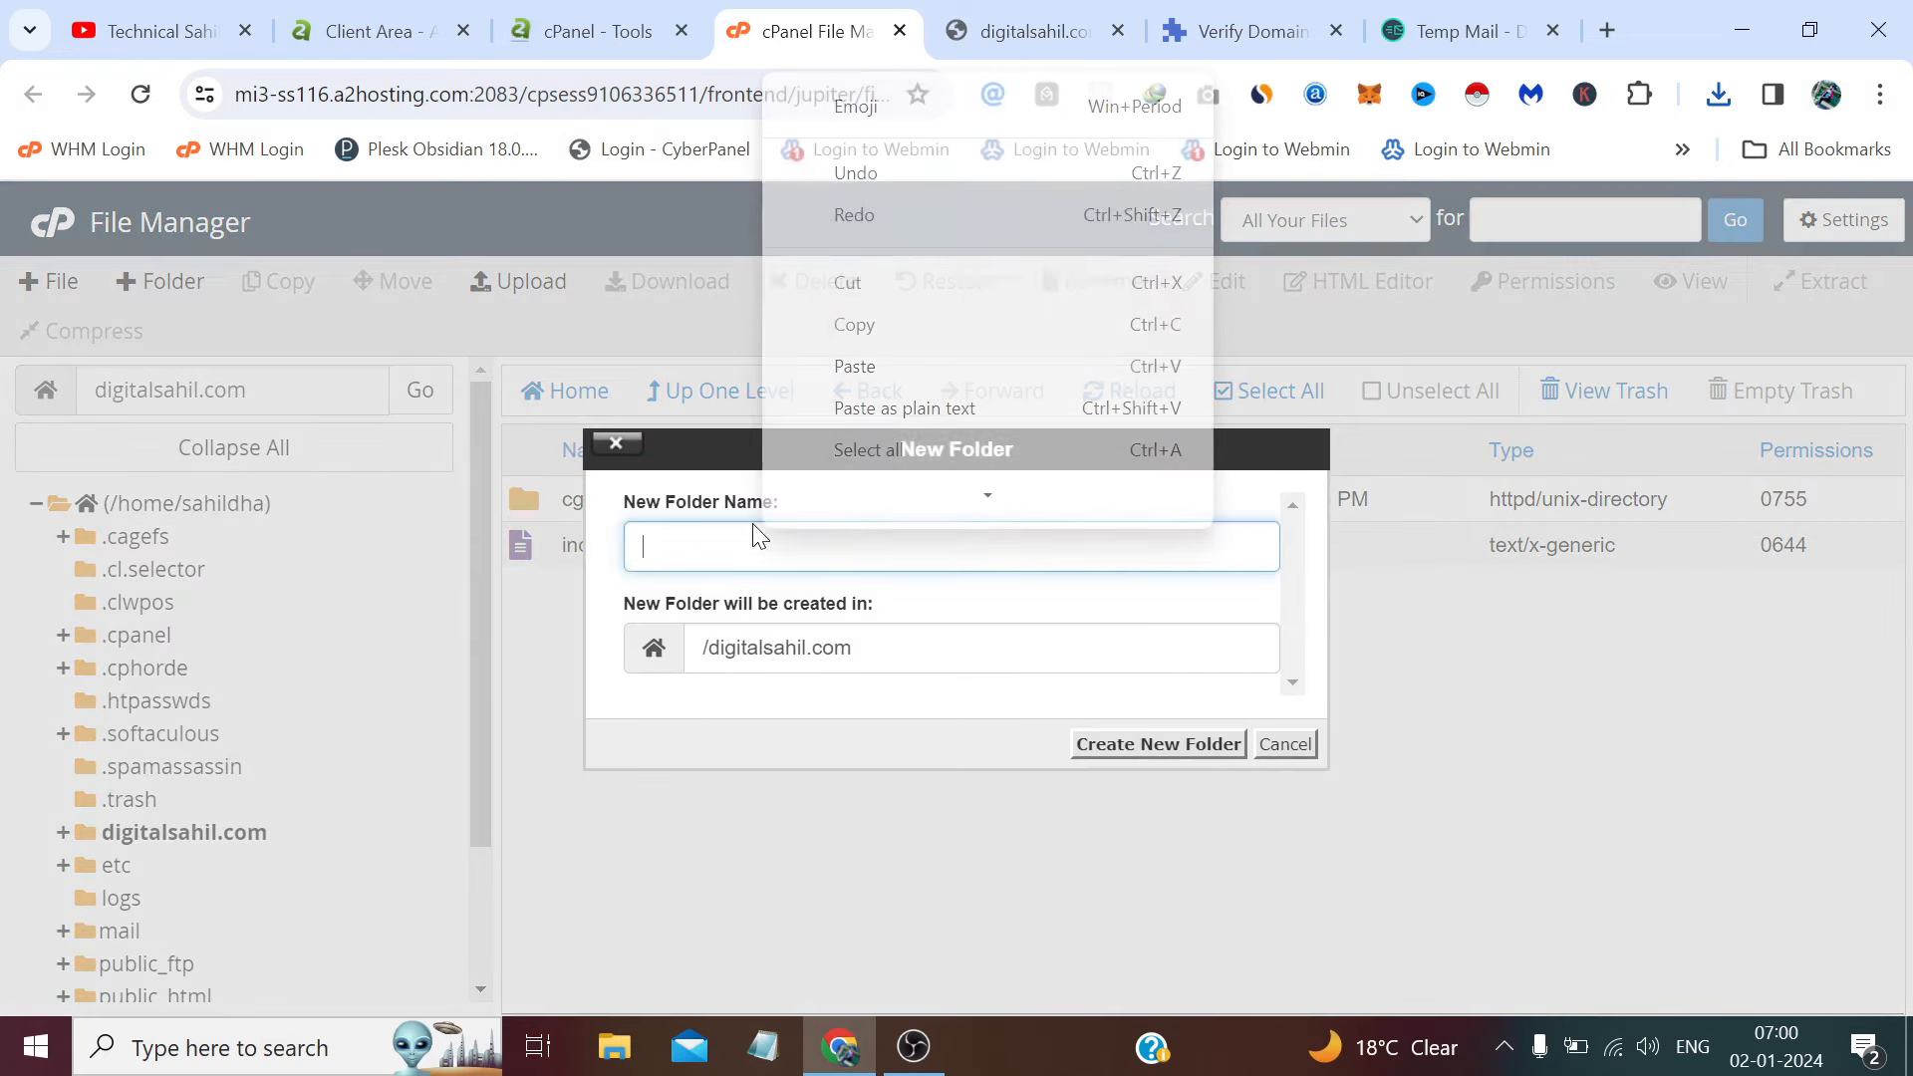
pyautogui.click(876, 361)
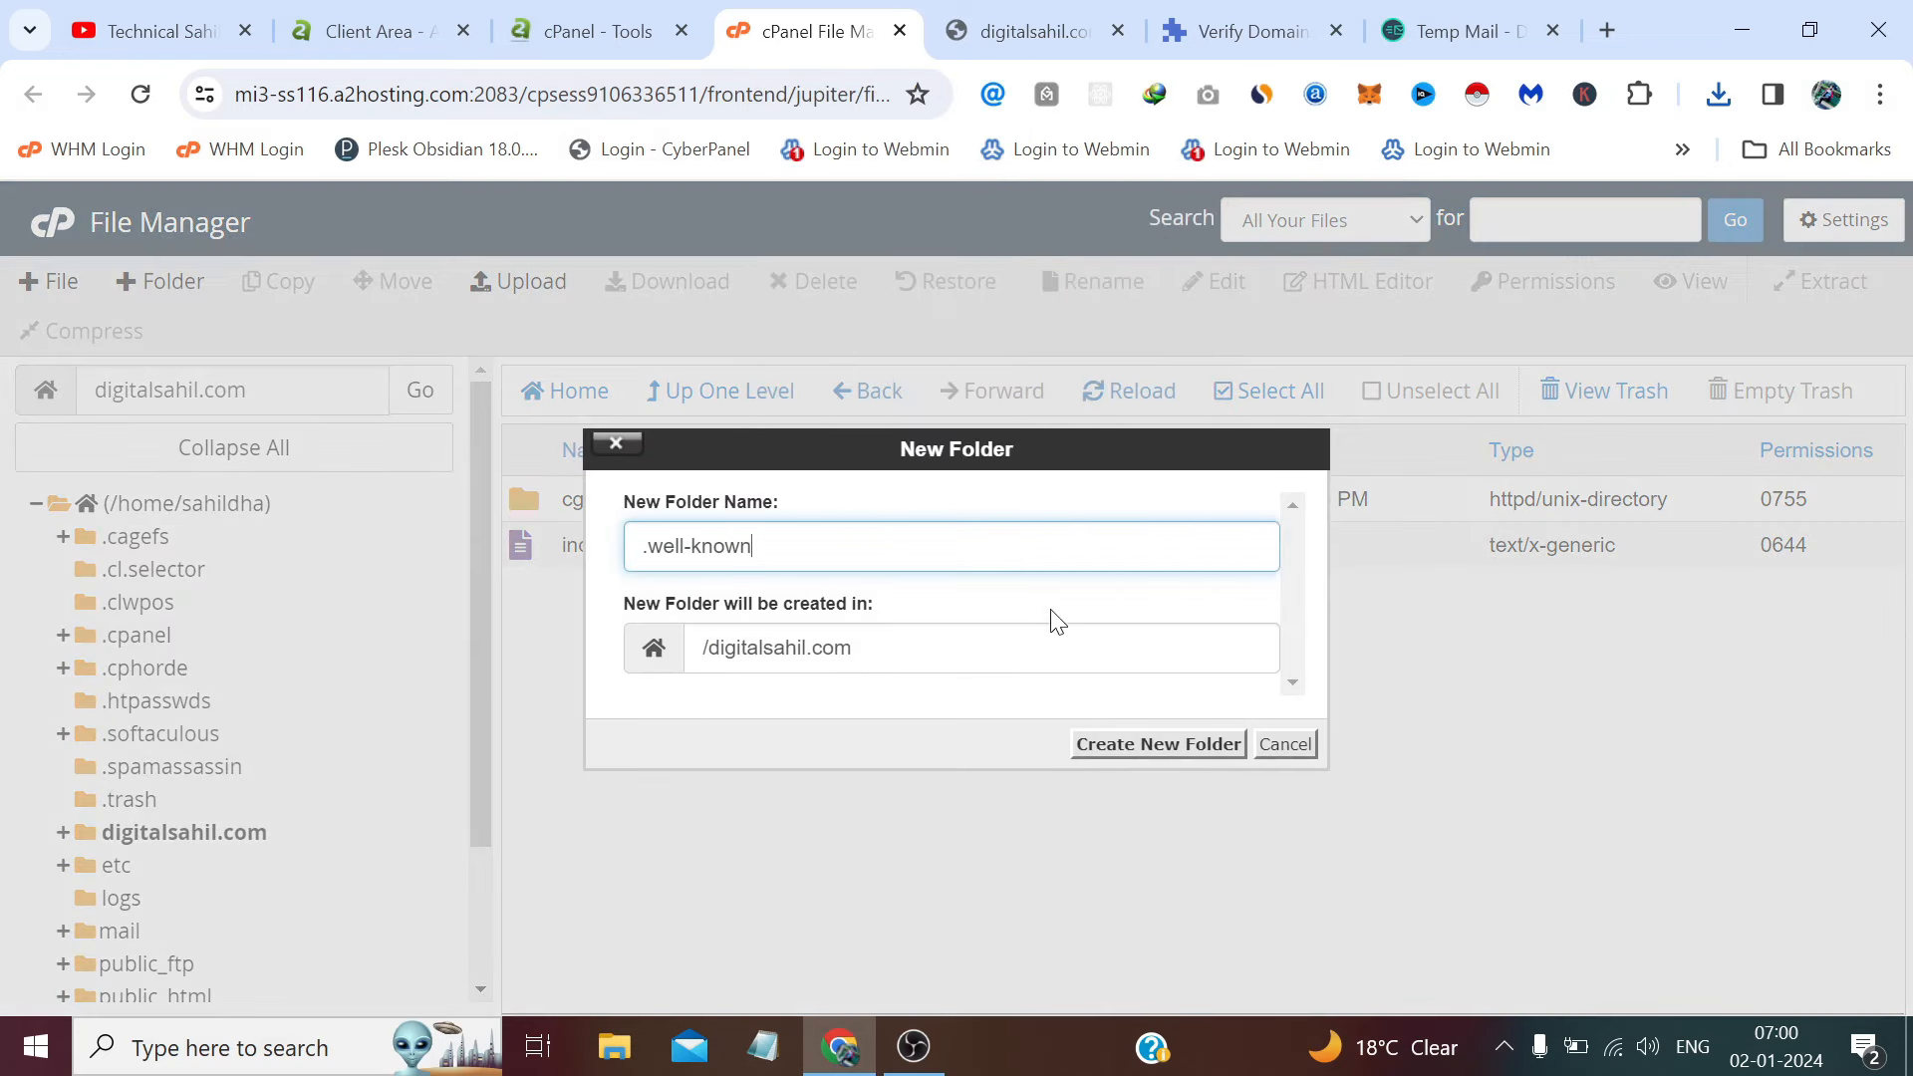
pyautogui.click(1155, 748)
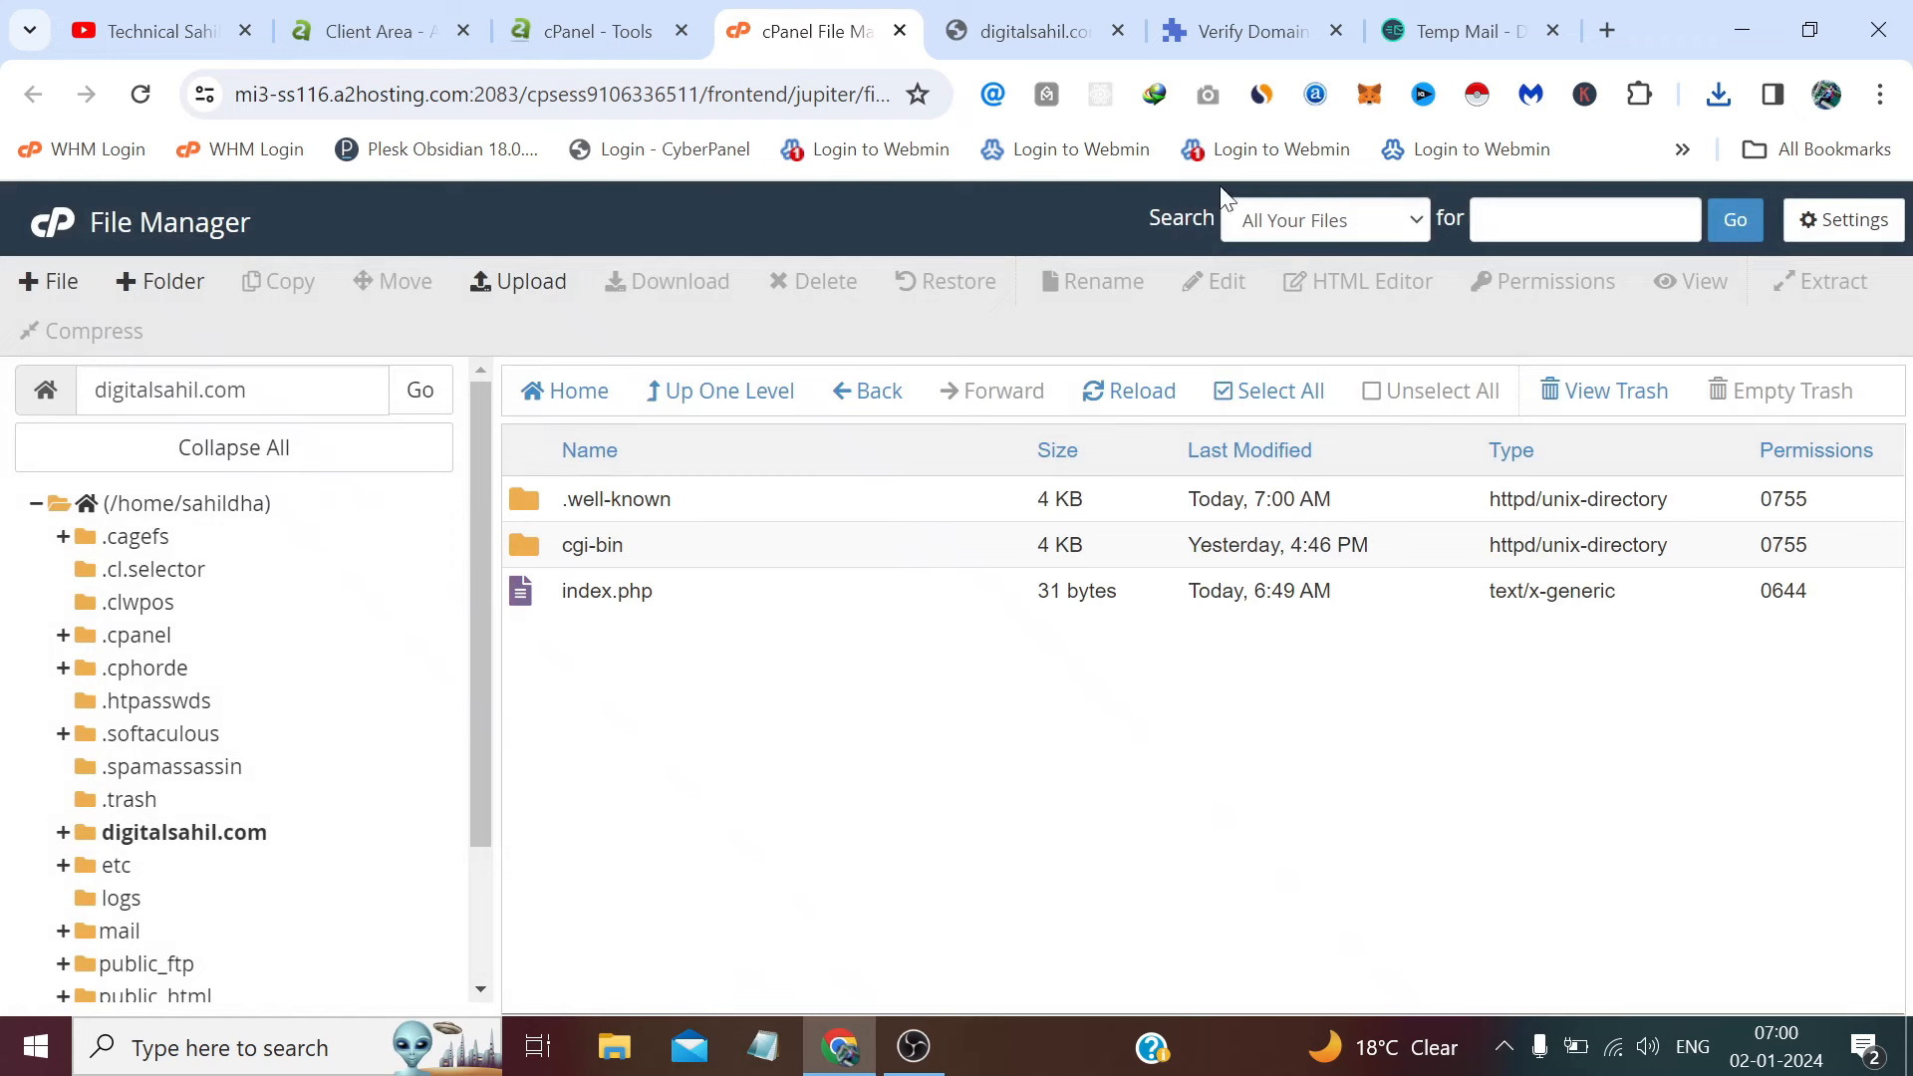
# - Switch to the ZeroSSL verification page and copy the folder name pki-validation from the Auth File upload path
pyautogui.click(1245, 31)
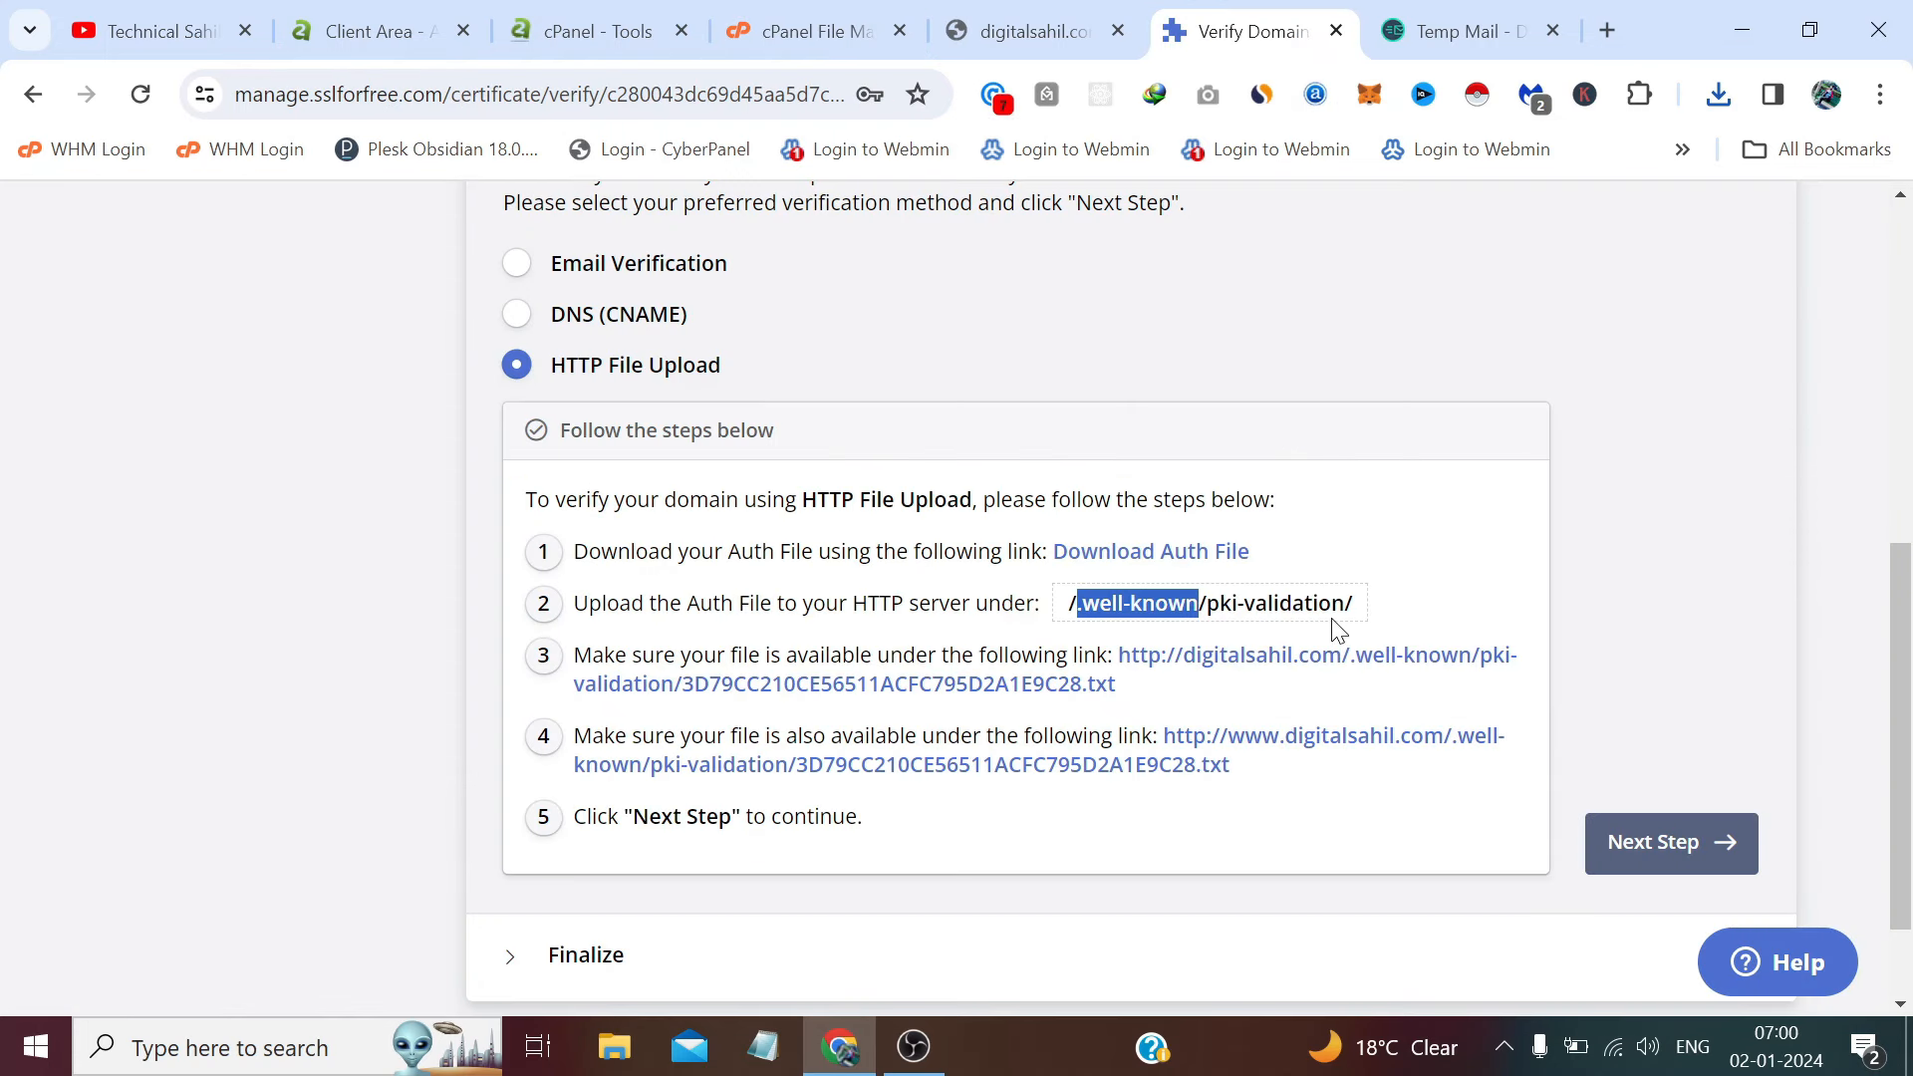
pyautogui.moveTo(1344, 603); pyautogui.dragTo(1219, 603)
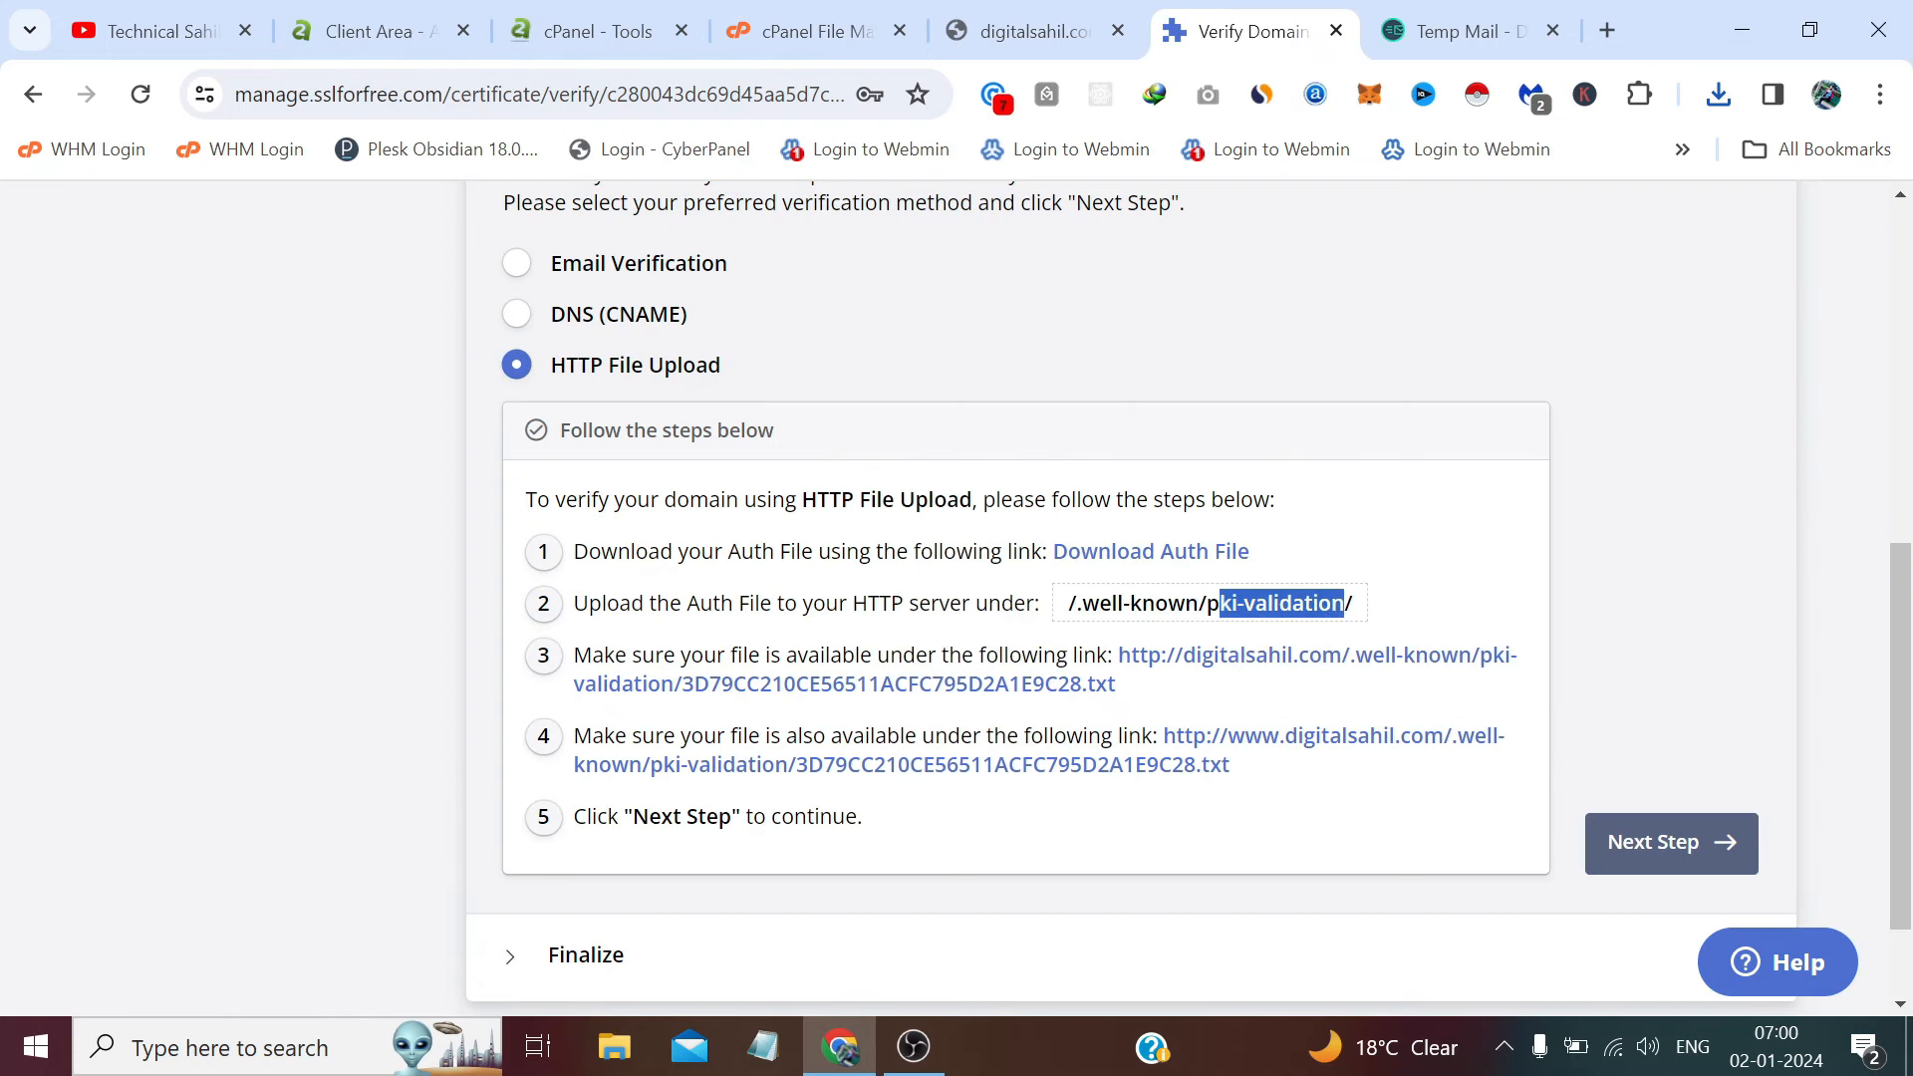
pyautogui.rightClick(1216, 620)
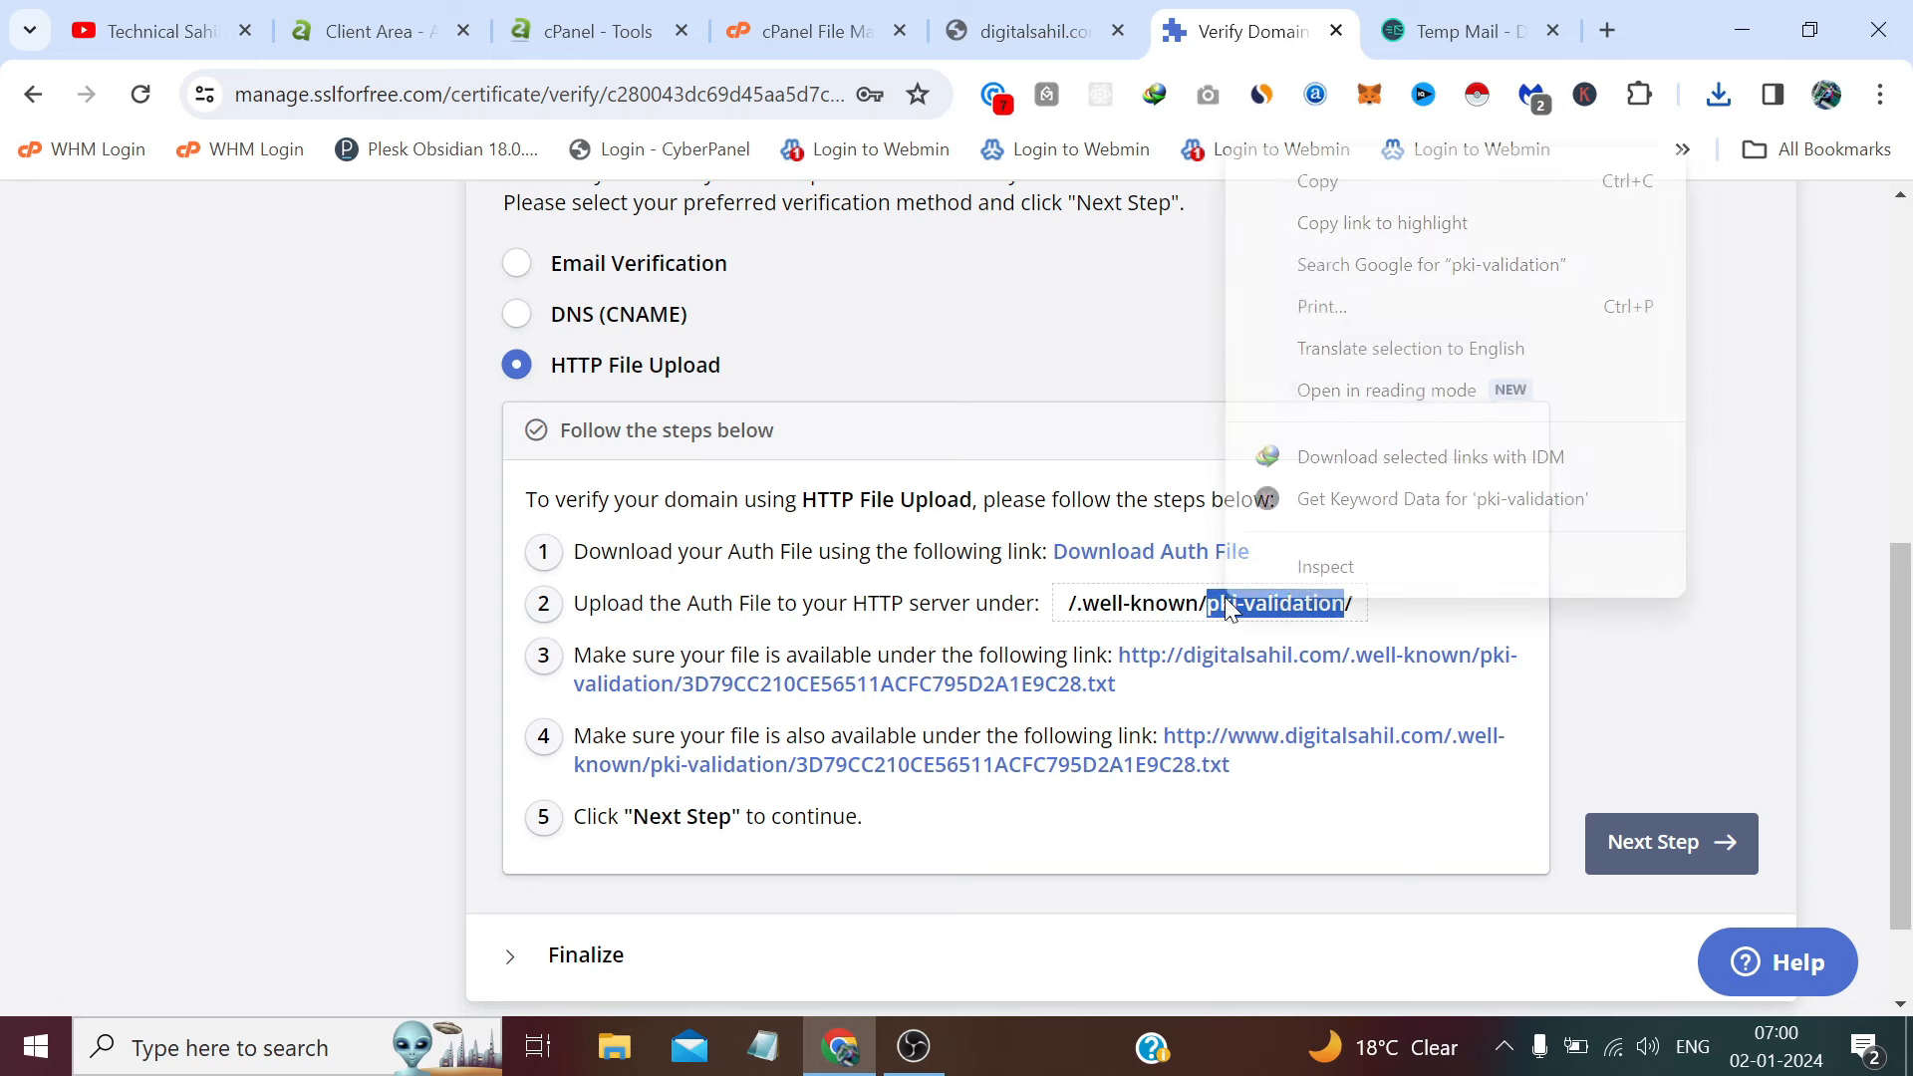
pyautogui.click(1293, 183)
# - Return to cPanel File Manager and create a folder named pki-validation inside digitalsahil.com/.well-known
pyautogui.click(812, 31)
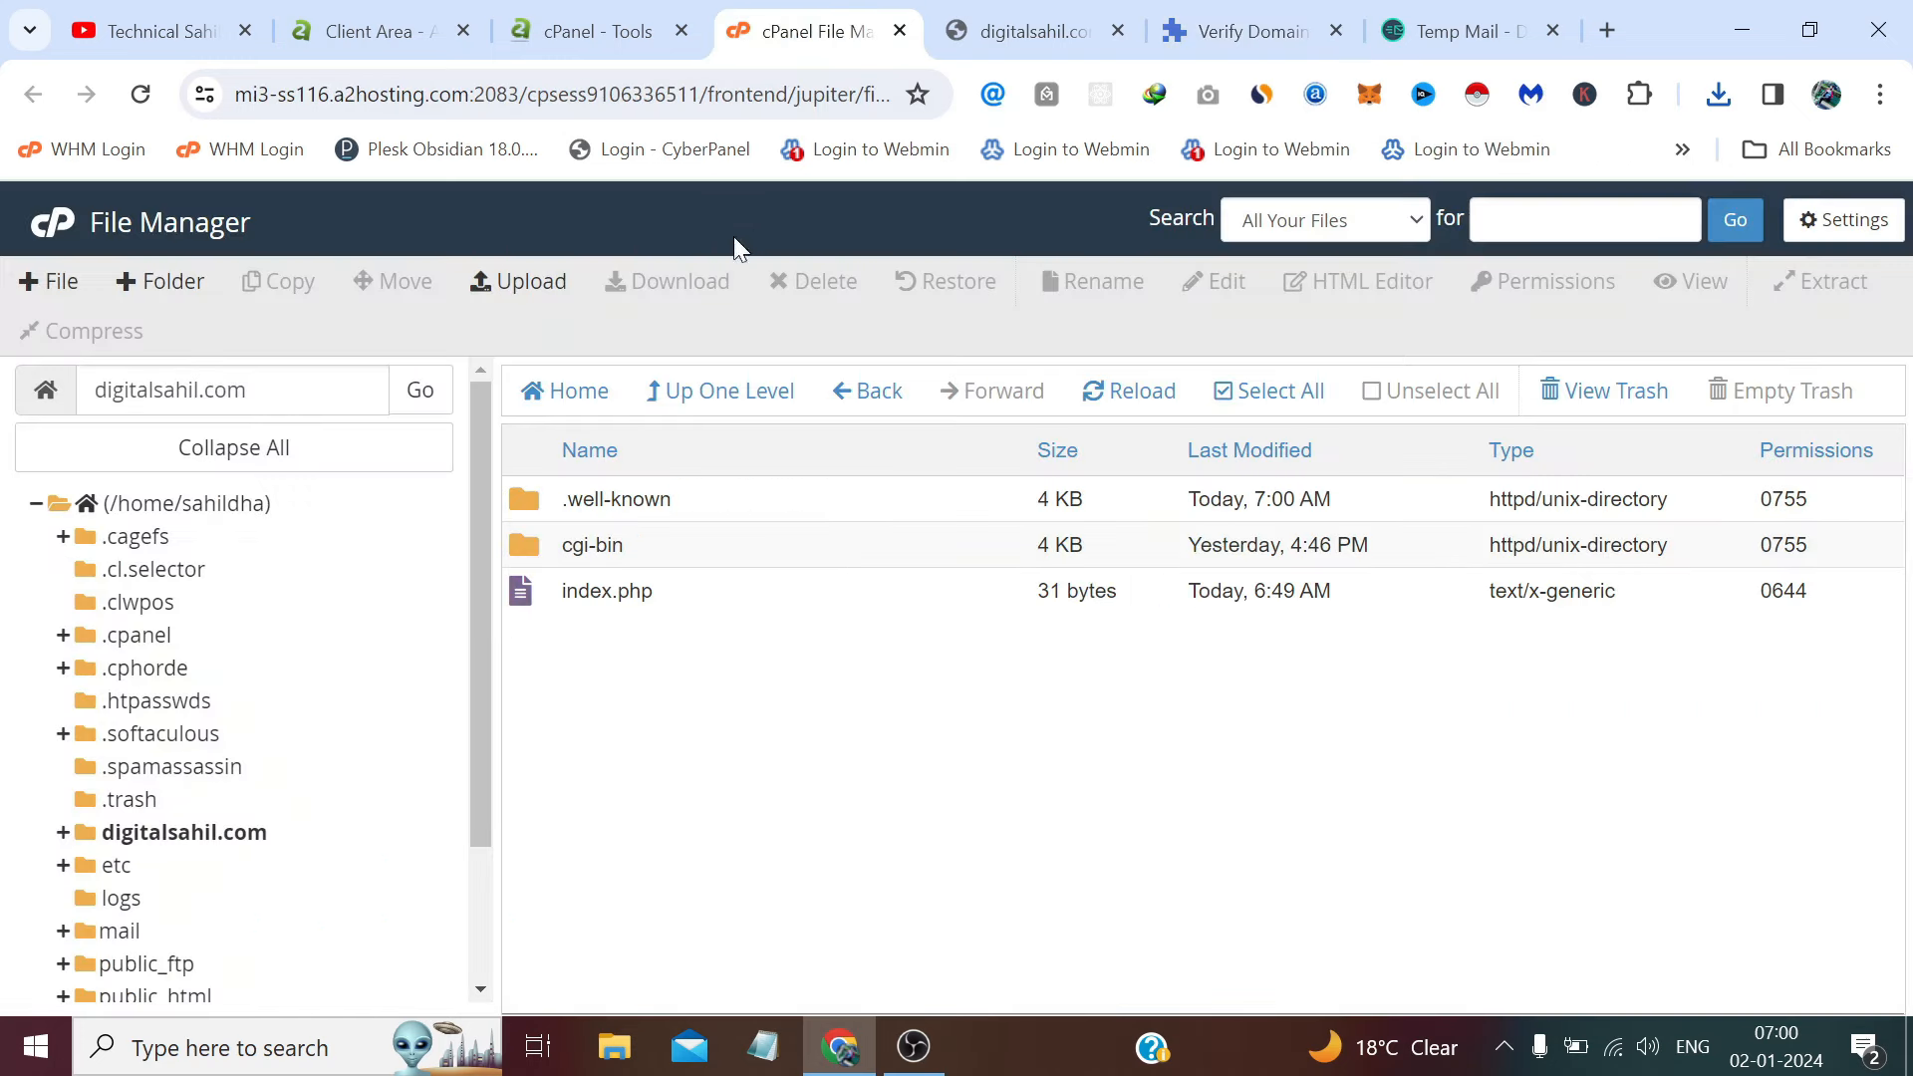
pyautogui.doubleClick(531, 493)
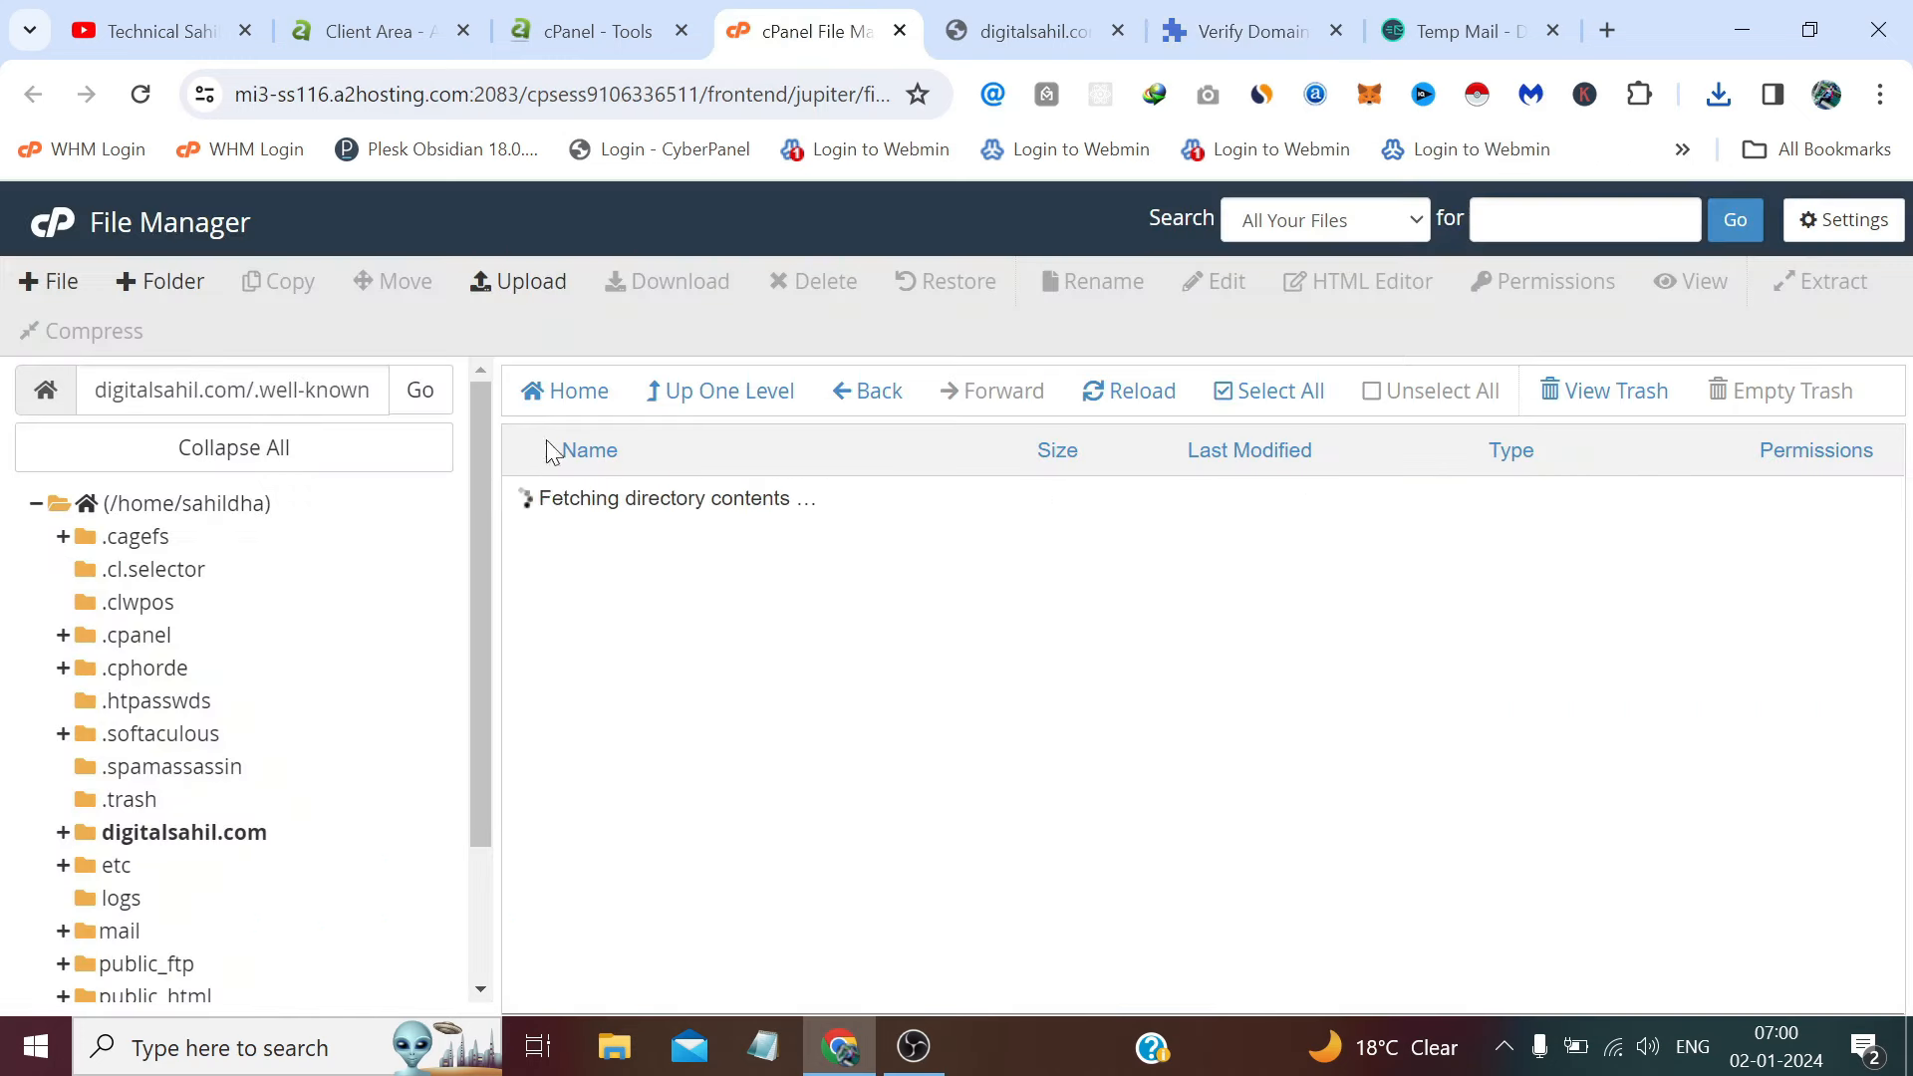
pyautogui.click(175, 283)
pyautogui.rightClick(735, 543)
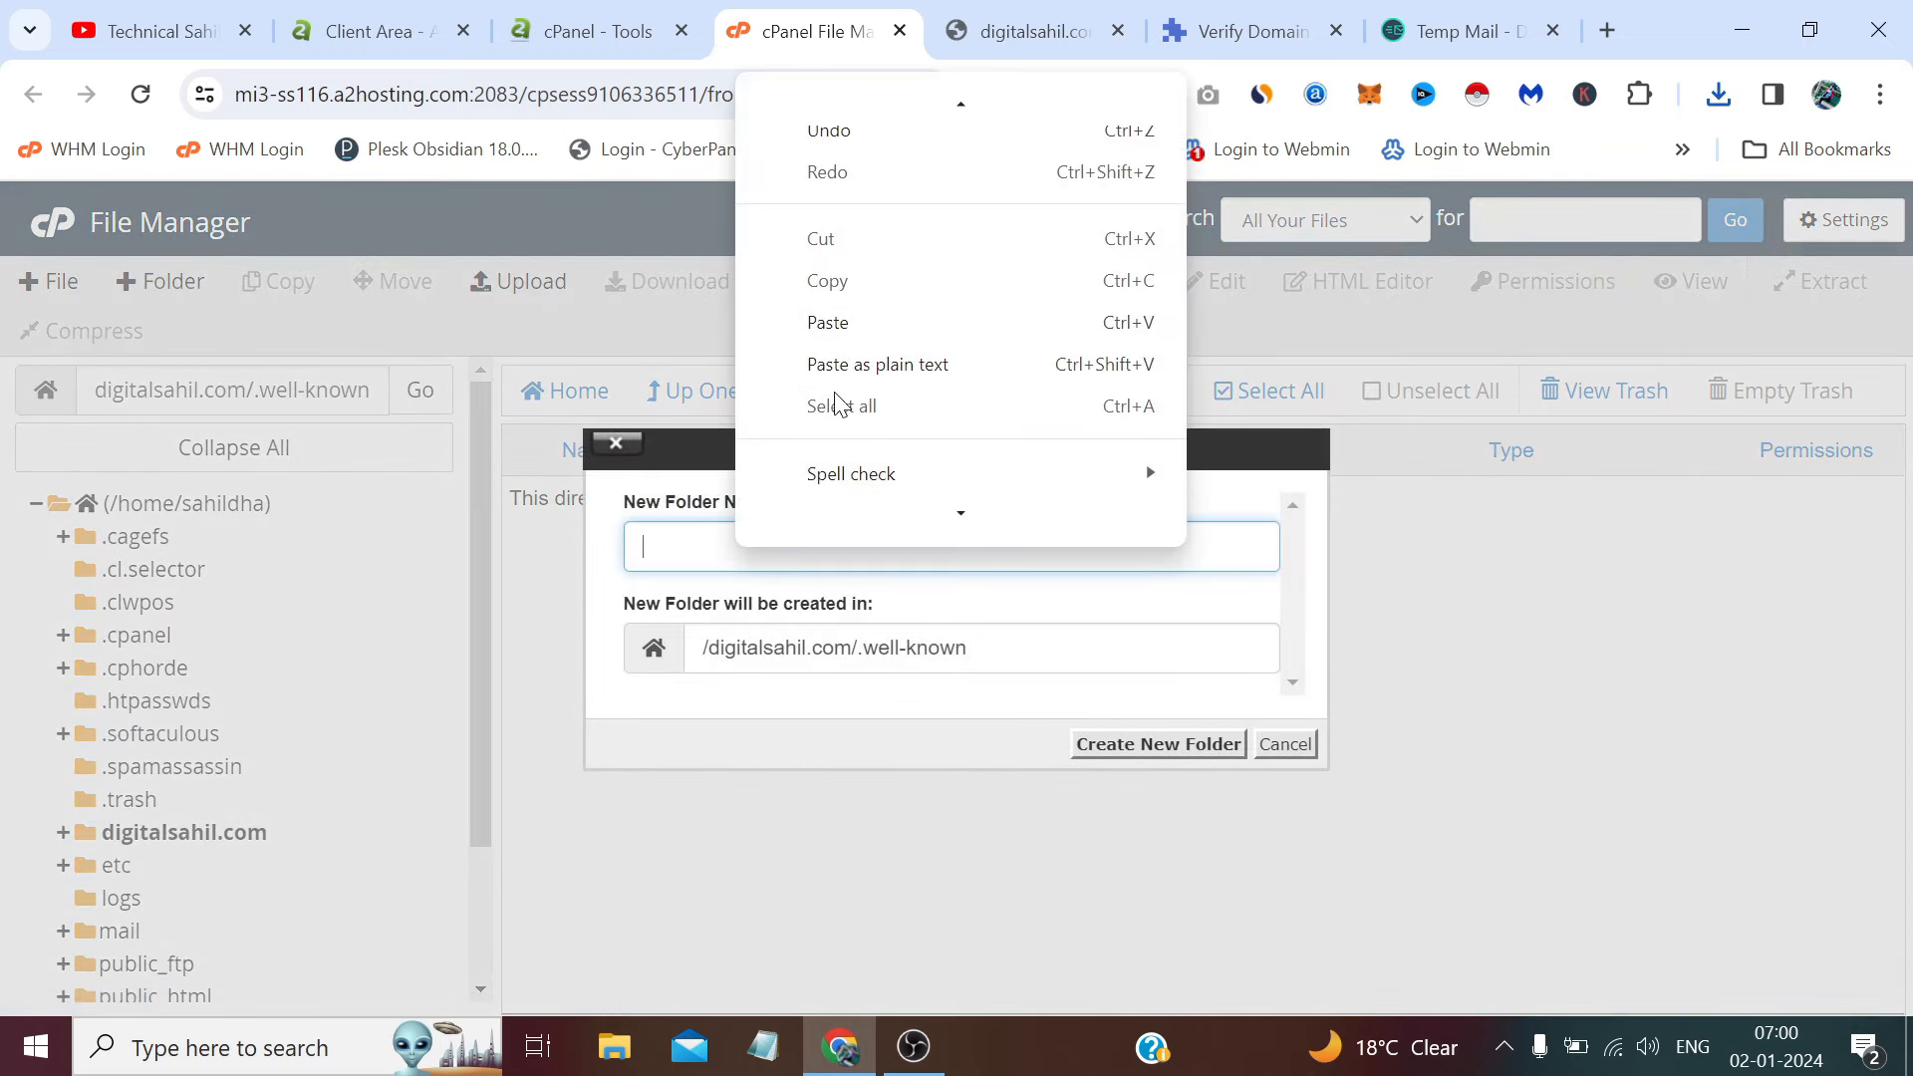
pyautogui.click(828, 323)
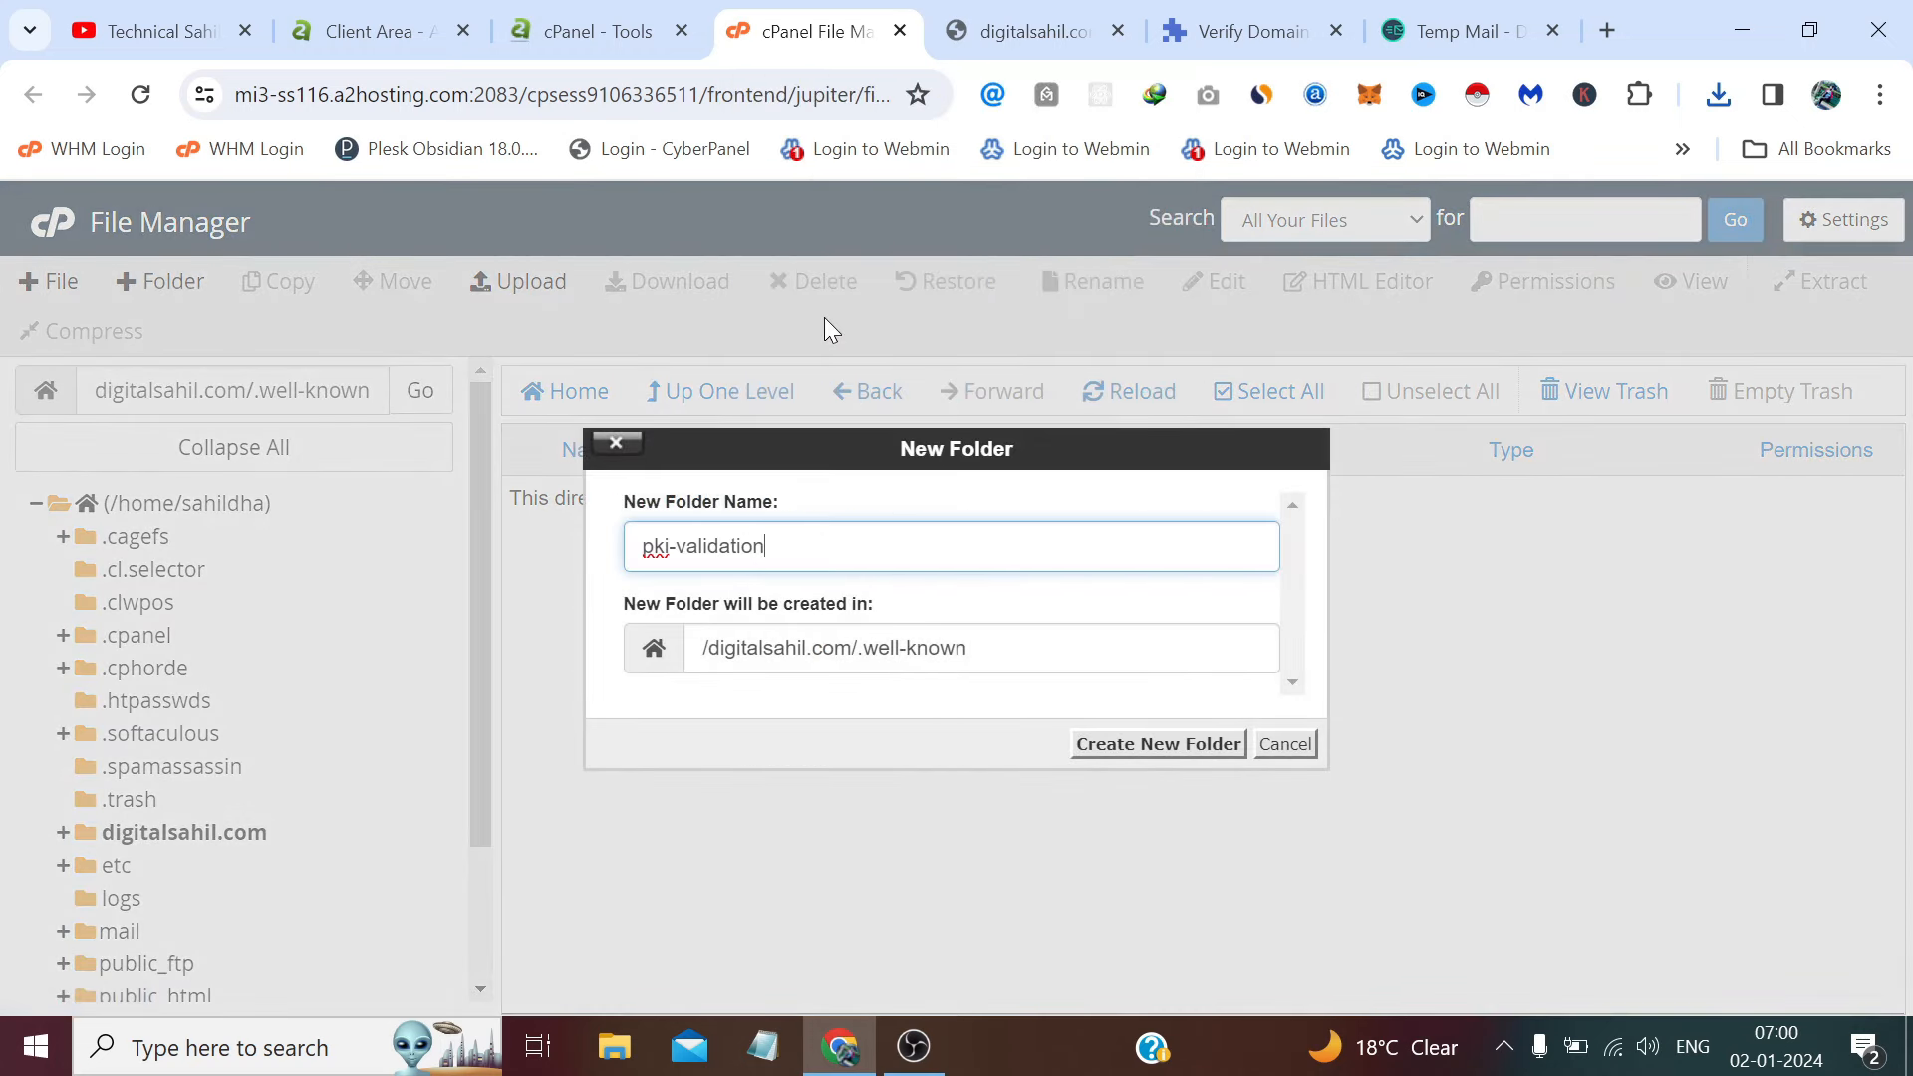
pyautogui.click(1208, 745)
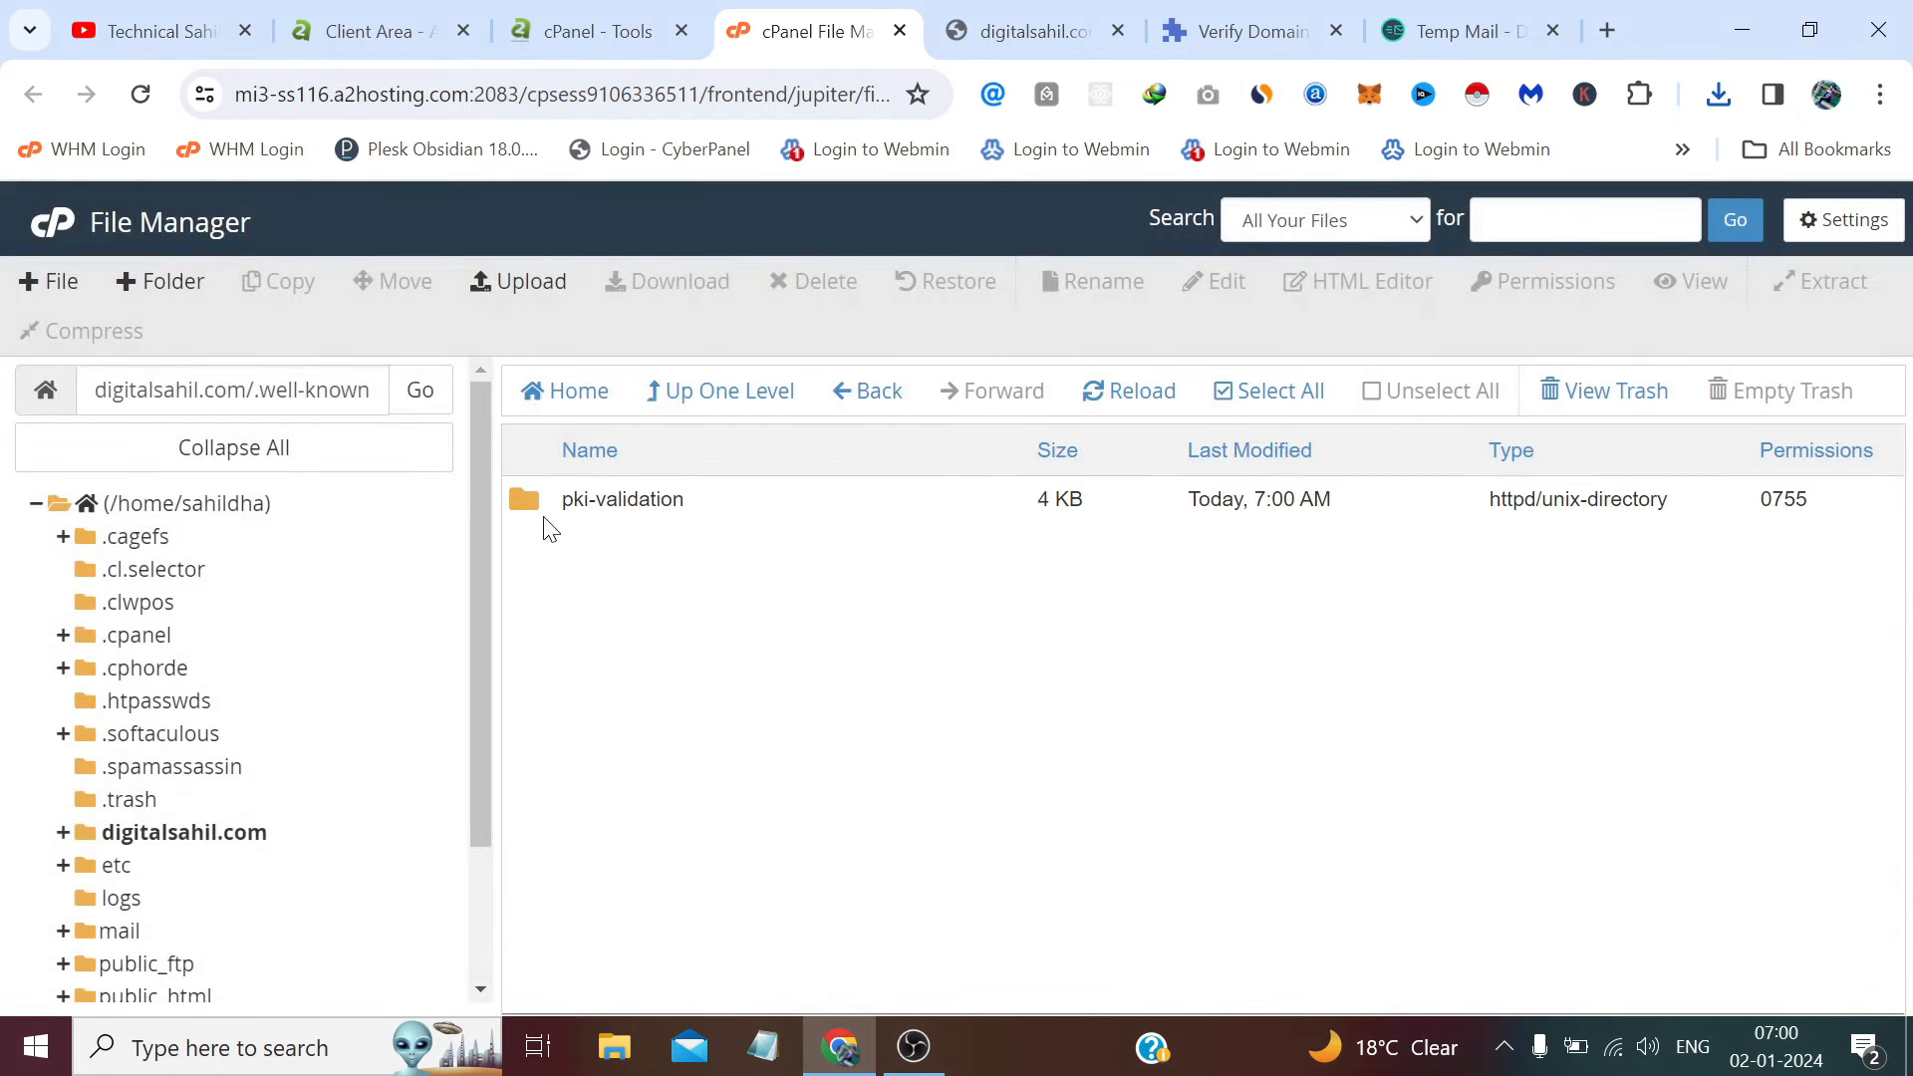
# - Upload the downloaded Auth File from Downloads into the pki-validation folder and reload that folder's listing in File Manager
pyautogui.doubleClick(522, 498)
pyautogui.click(1283, 24)
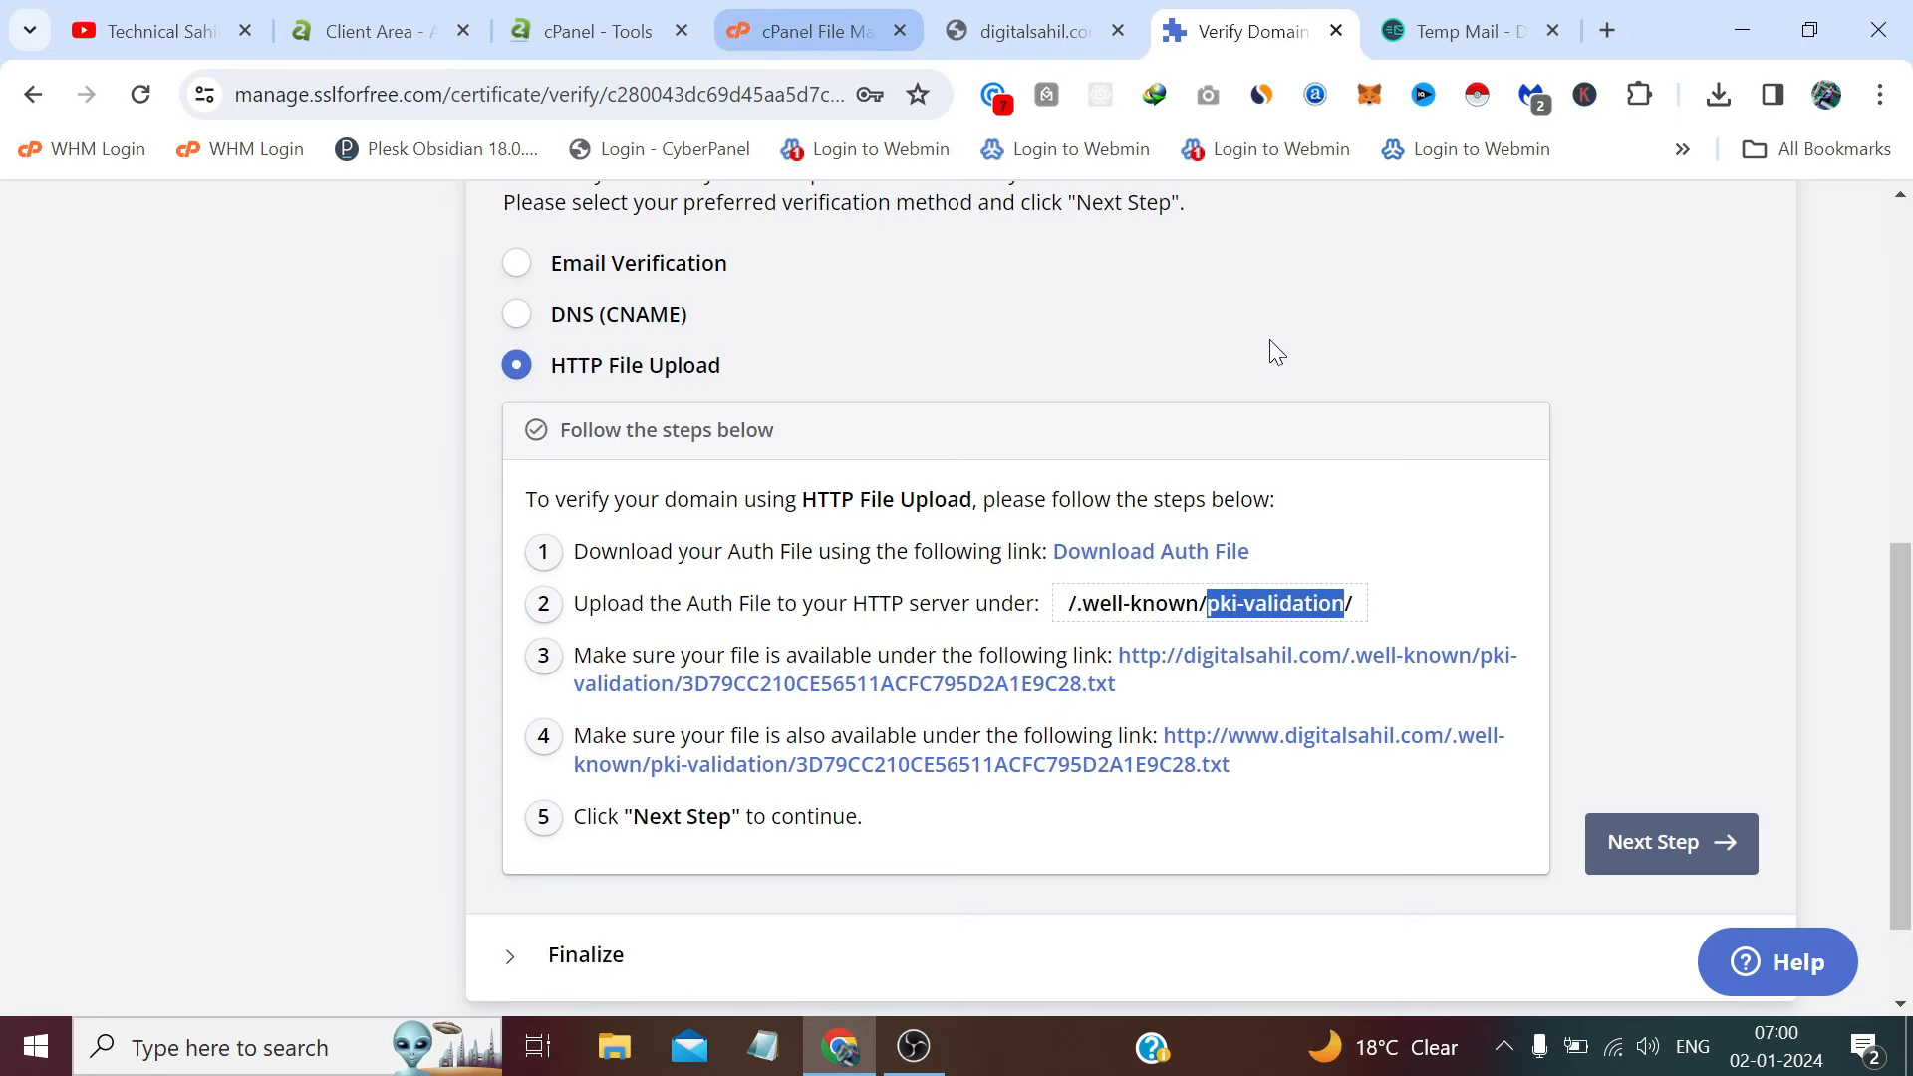
pyautogui.click(857, 24)
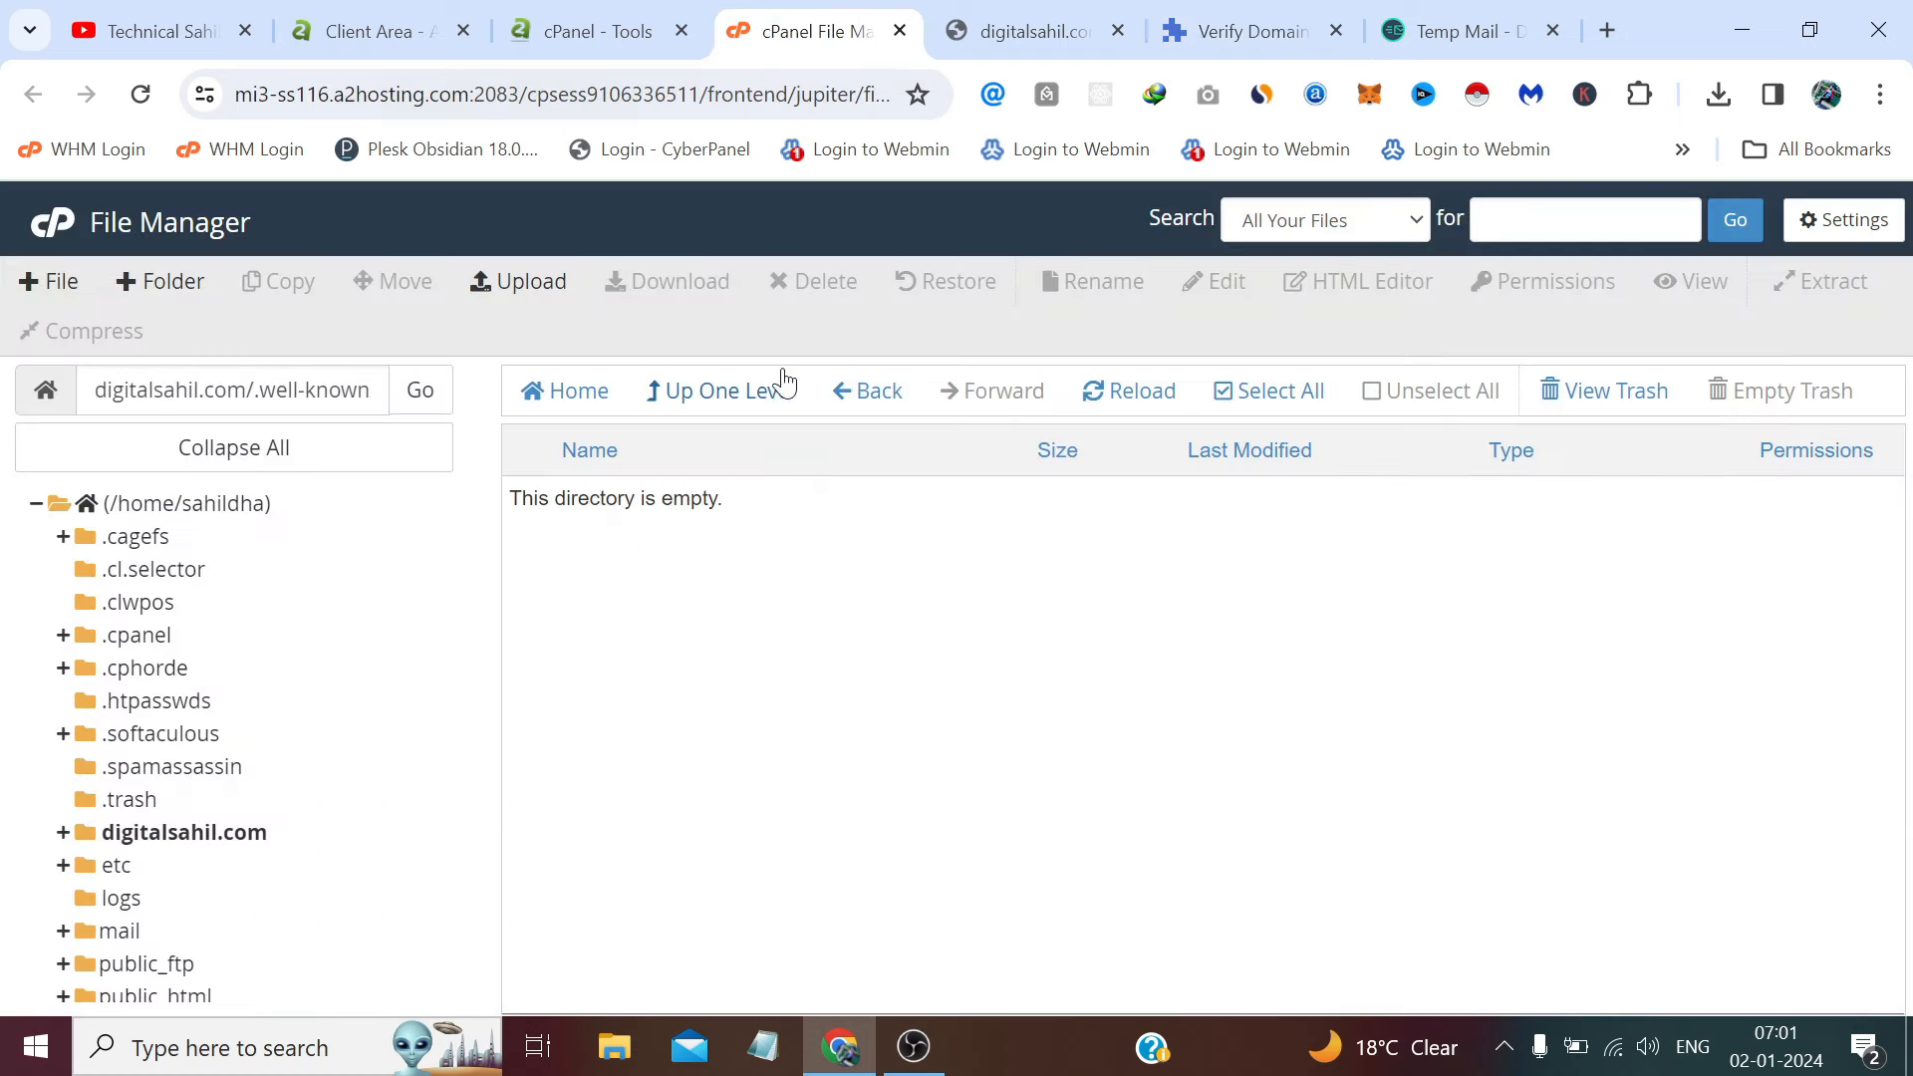
pyautogui.click(553, 302)
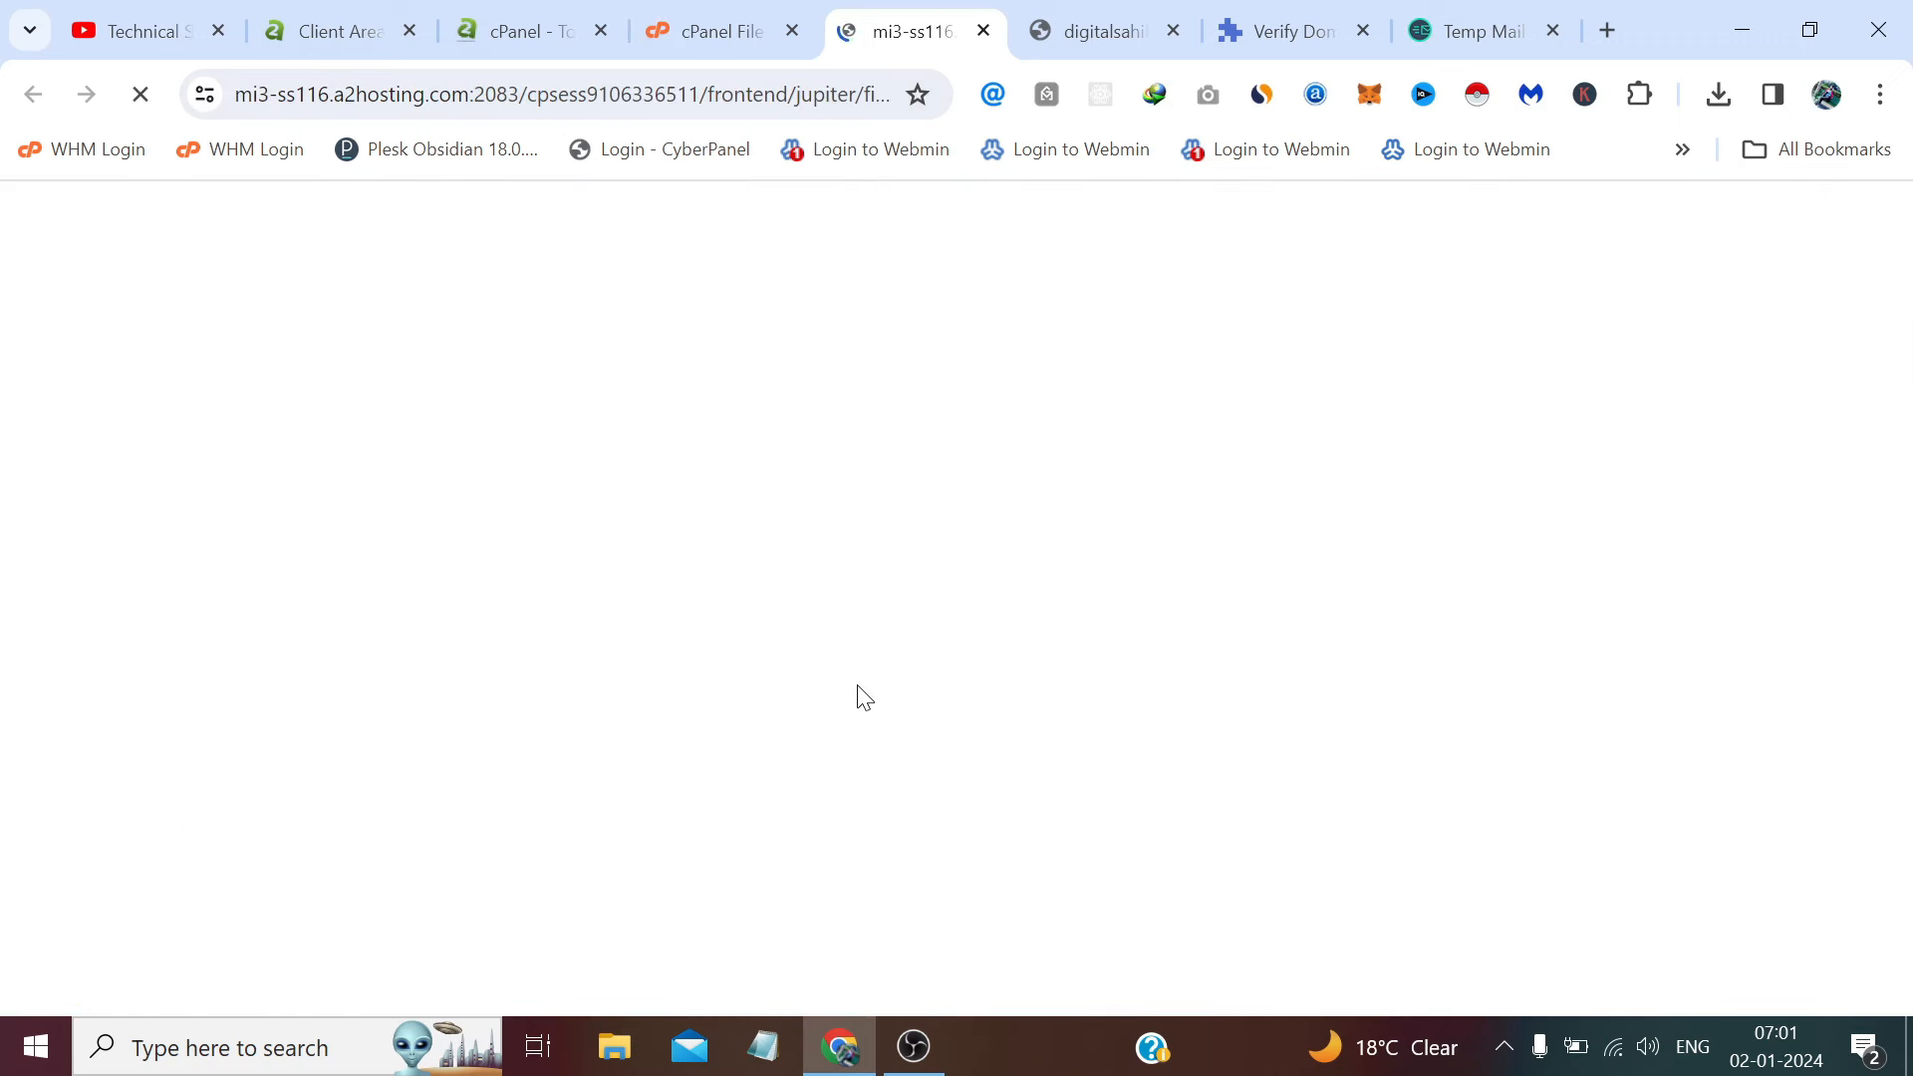
pyautogui.click(955, 710)
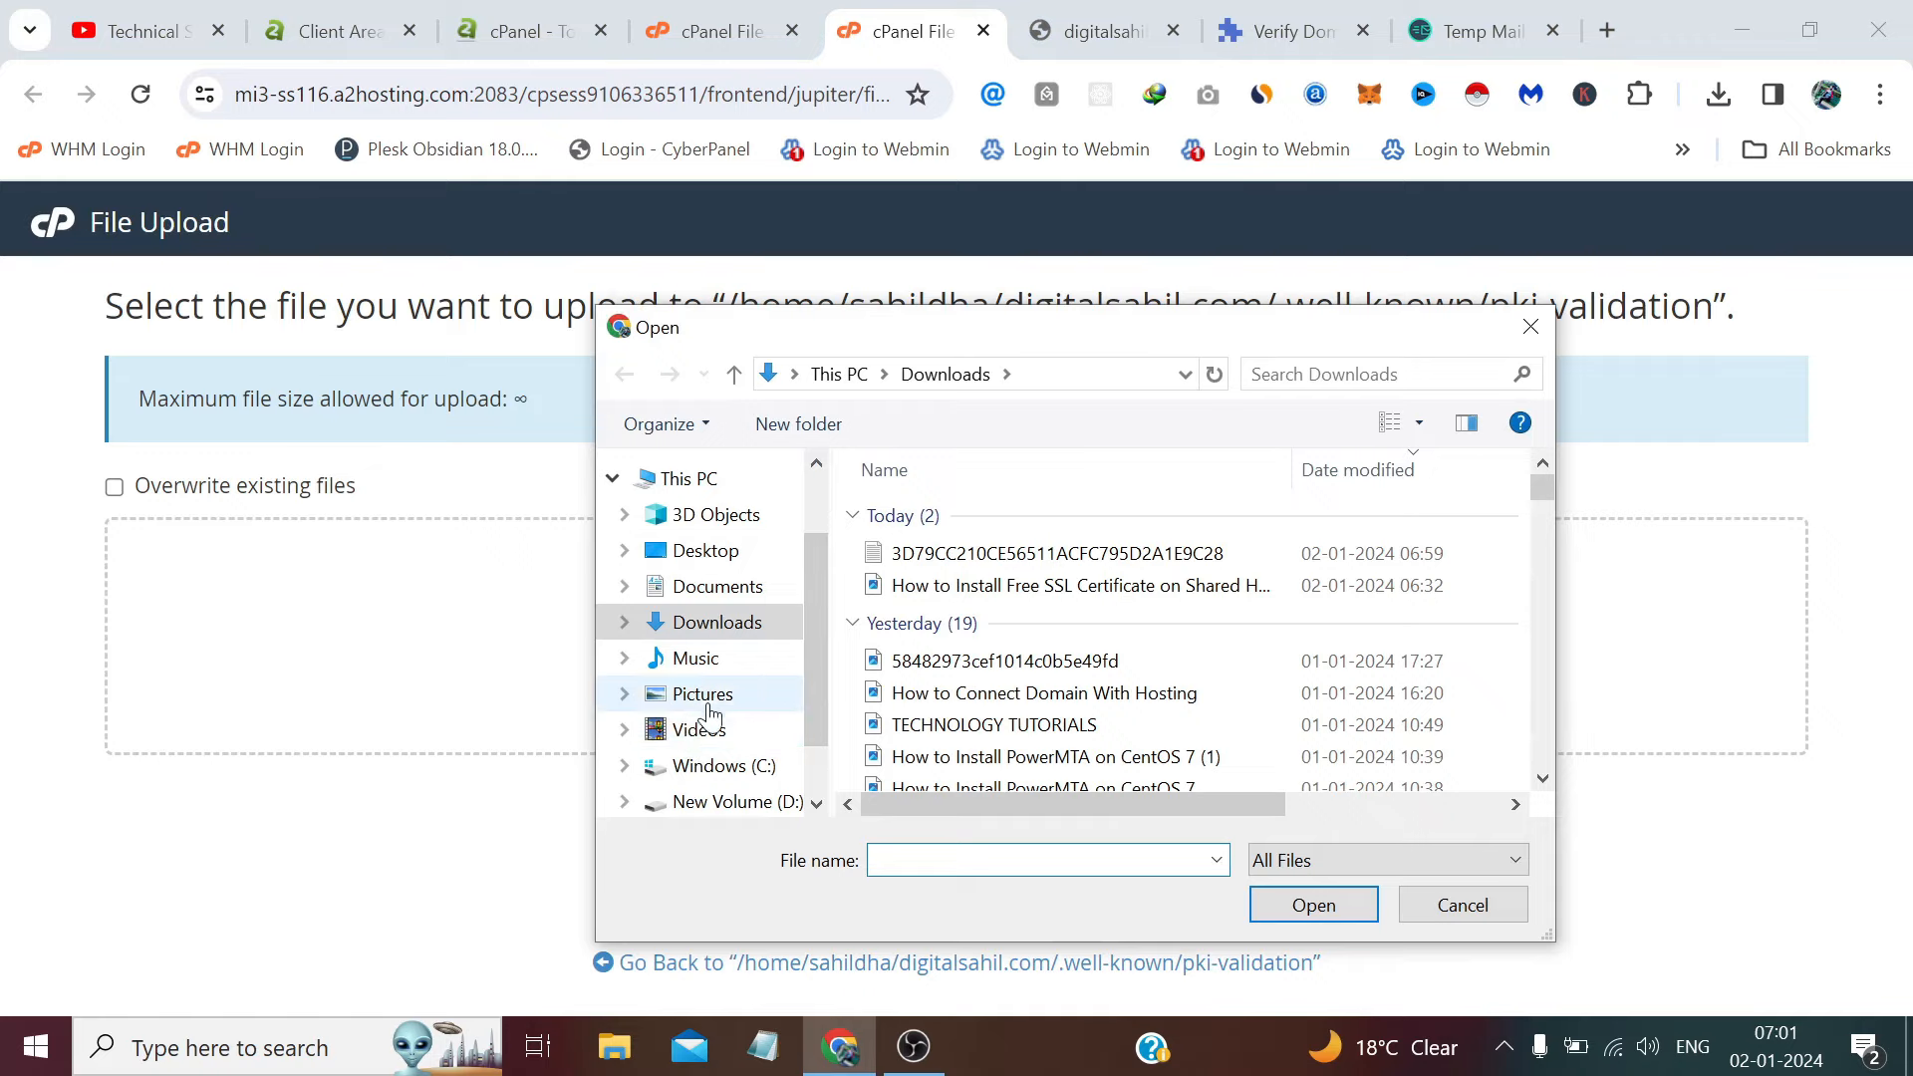
pyautogui.click(902, 558)
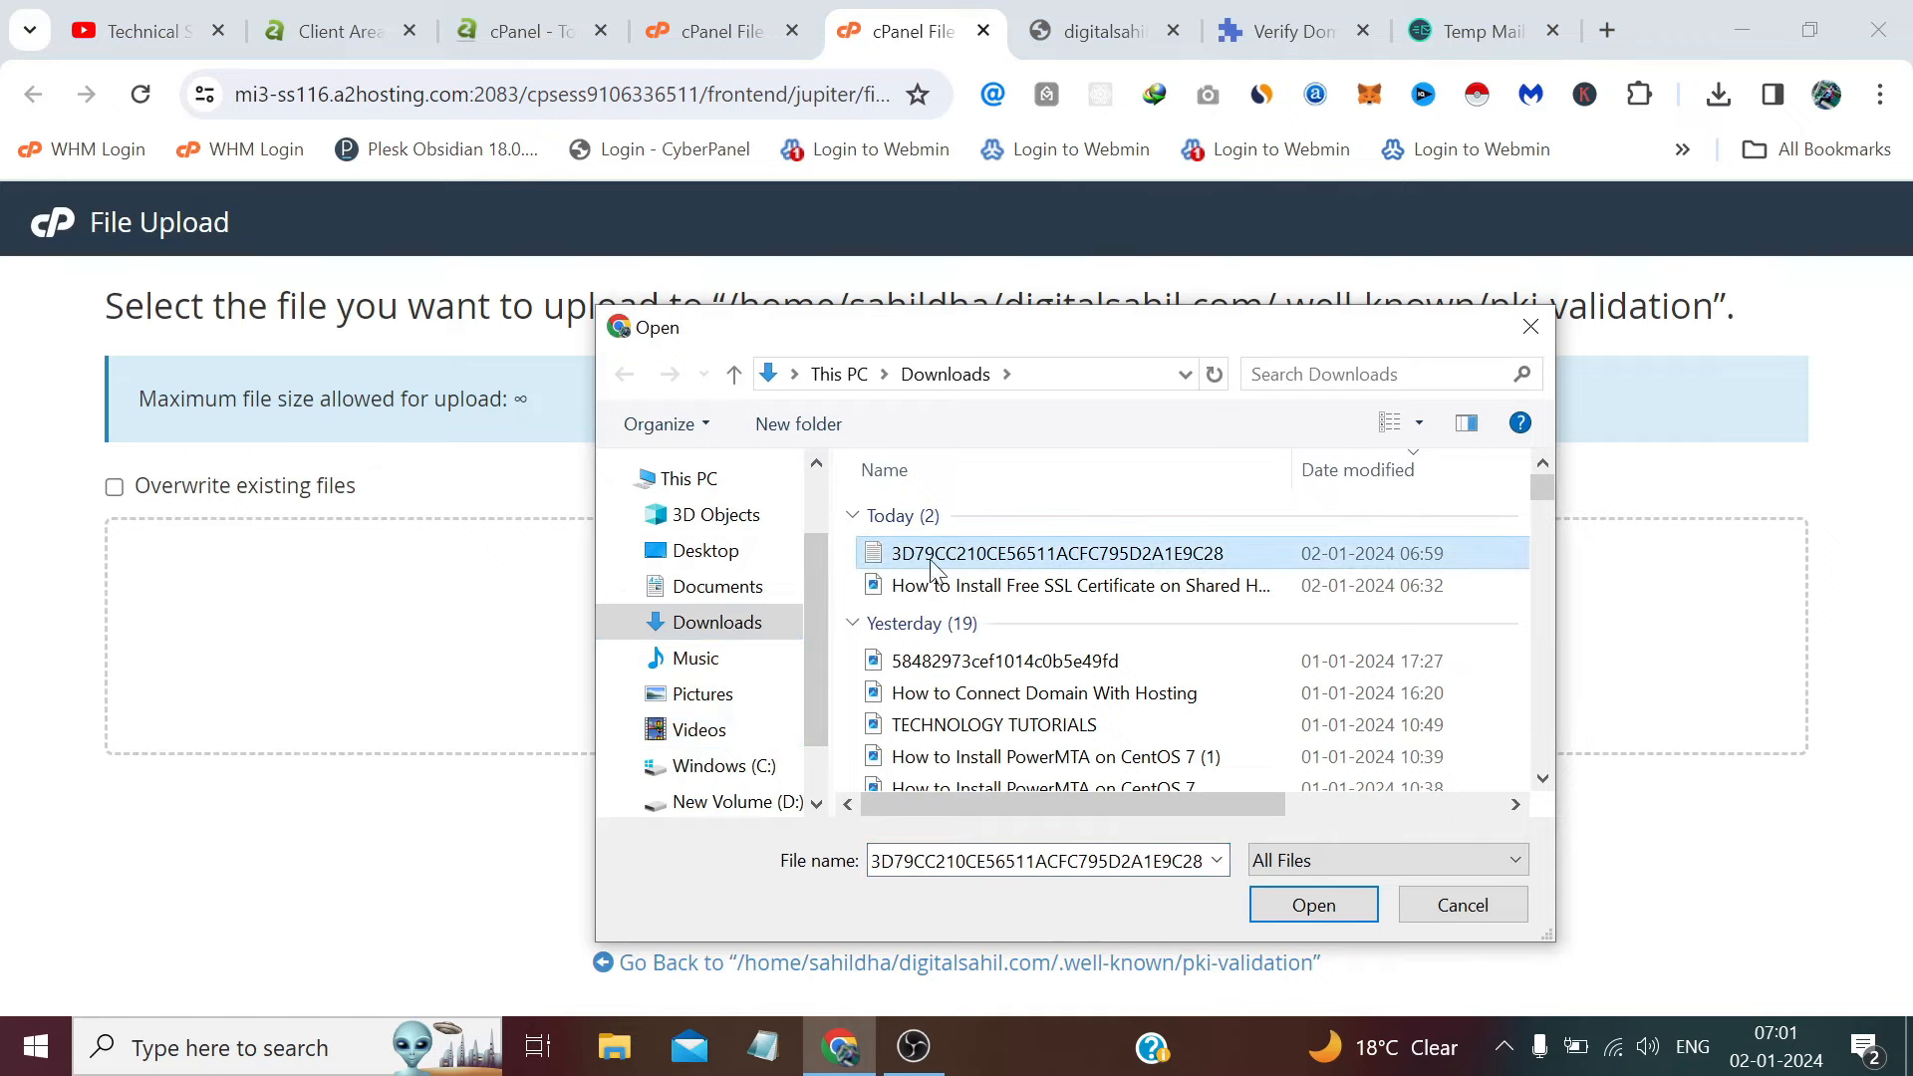
pyautogui.click(1325, 915)
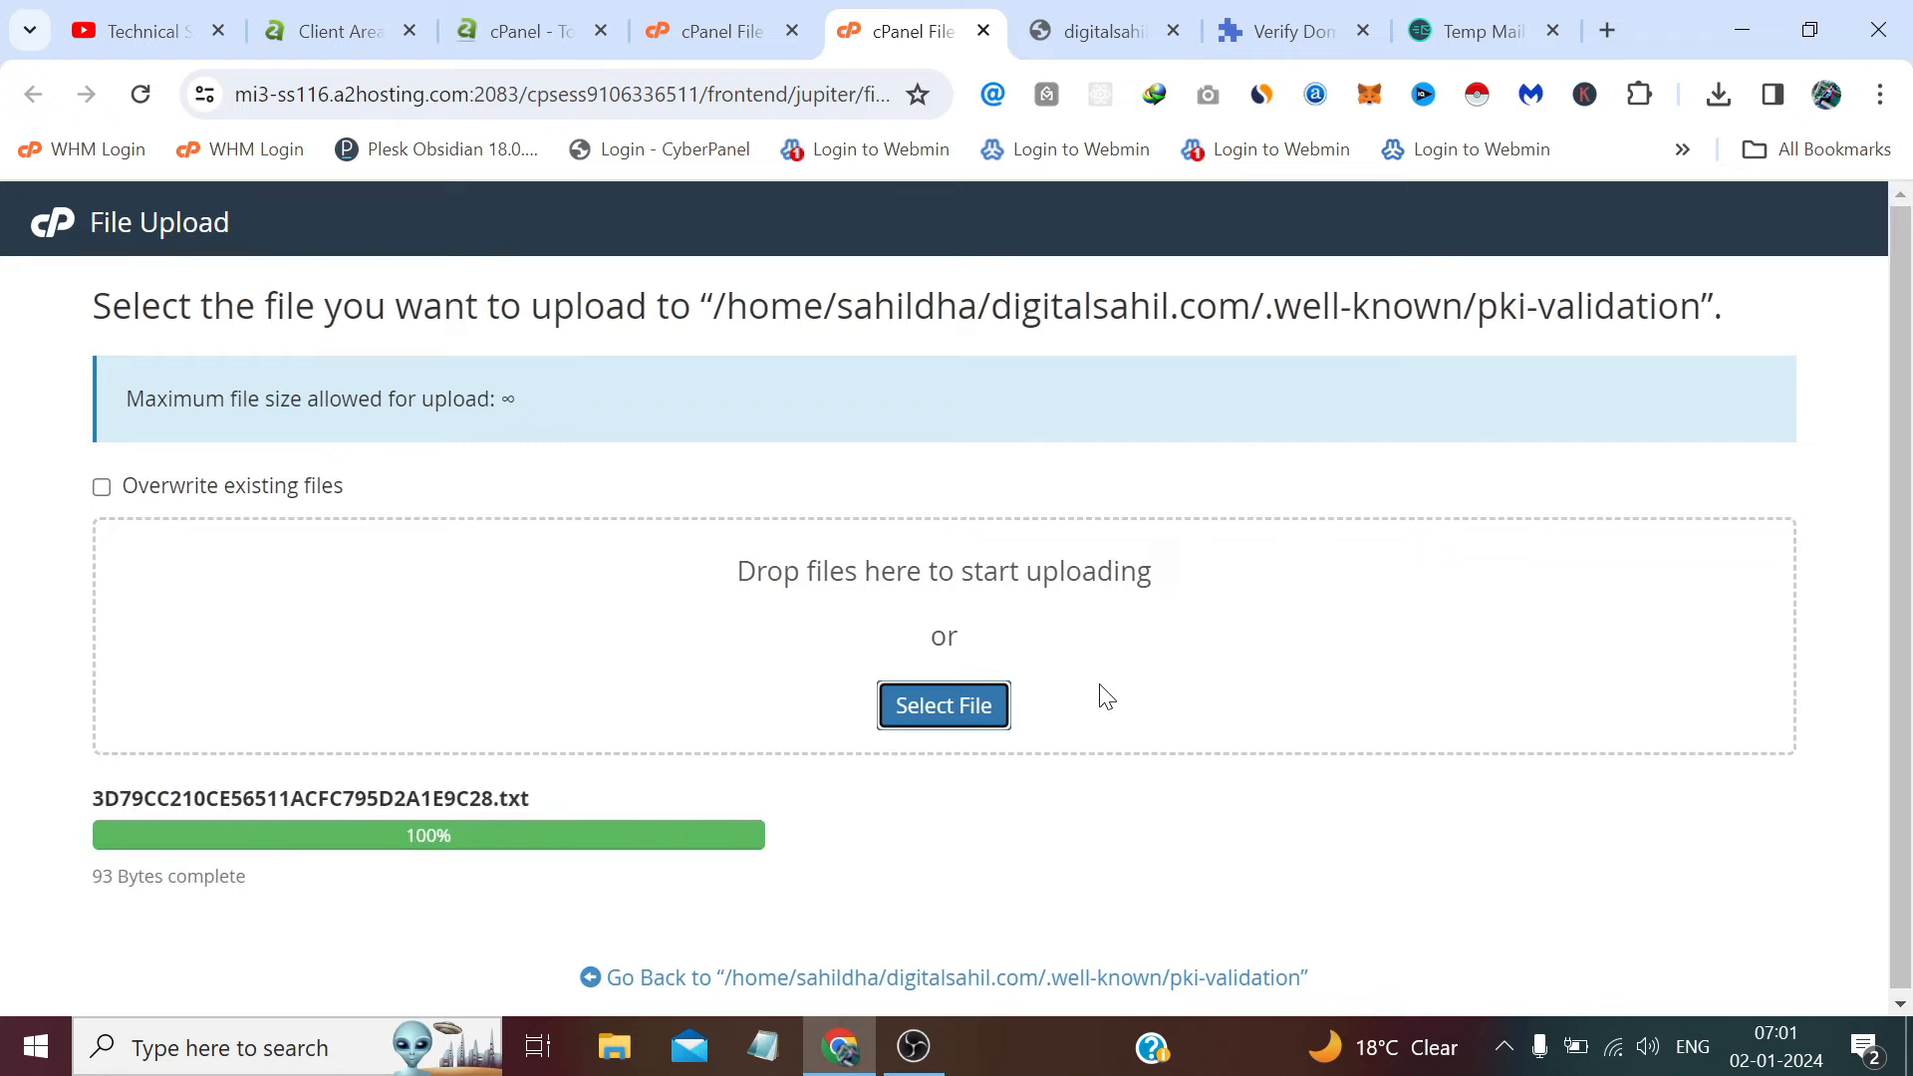
pyautogui.click(982, 31)
pyautogui.click(1144, 389)
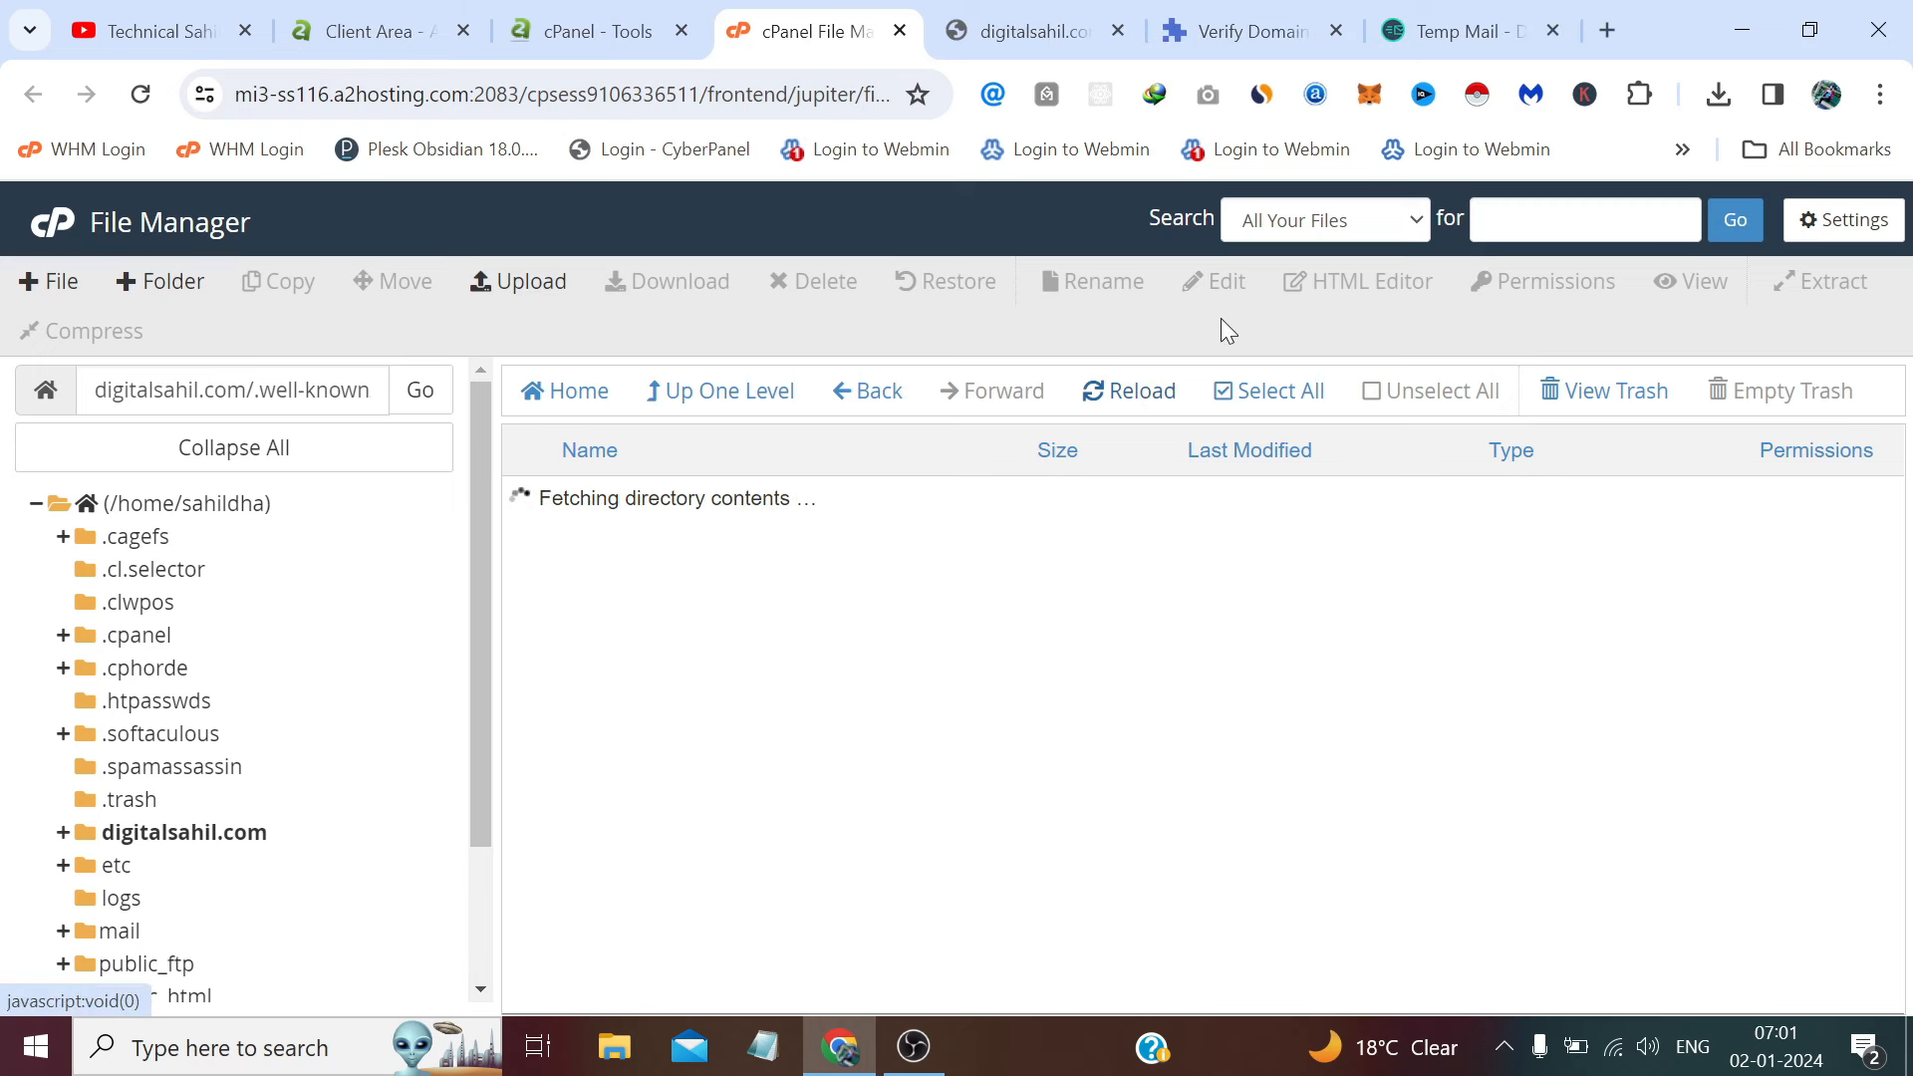
pyautogui.click(1425, 22)
pyautogui.click(1258, 27)
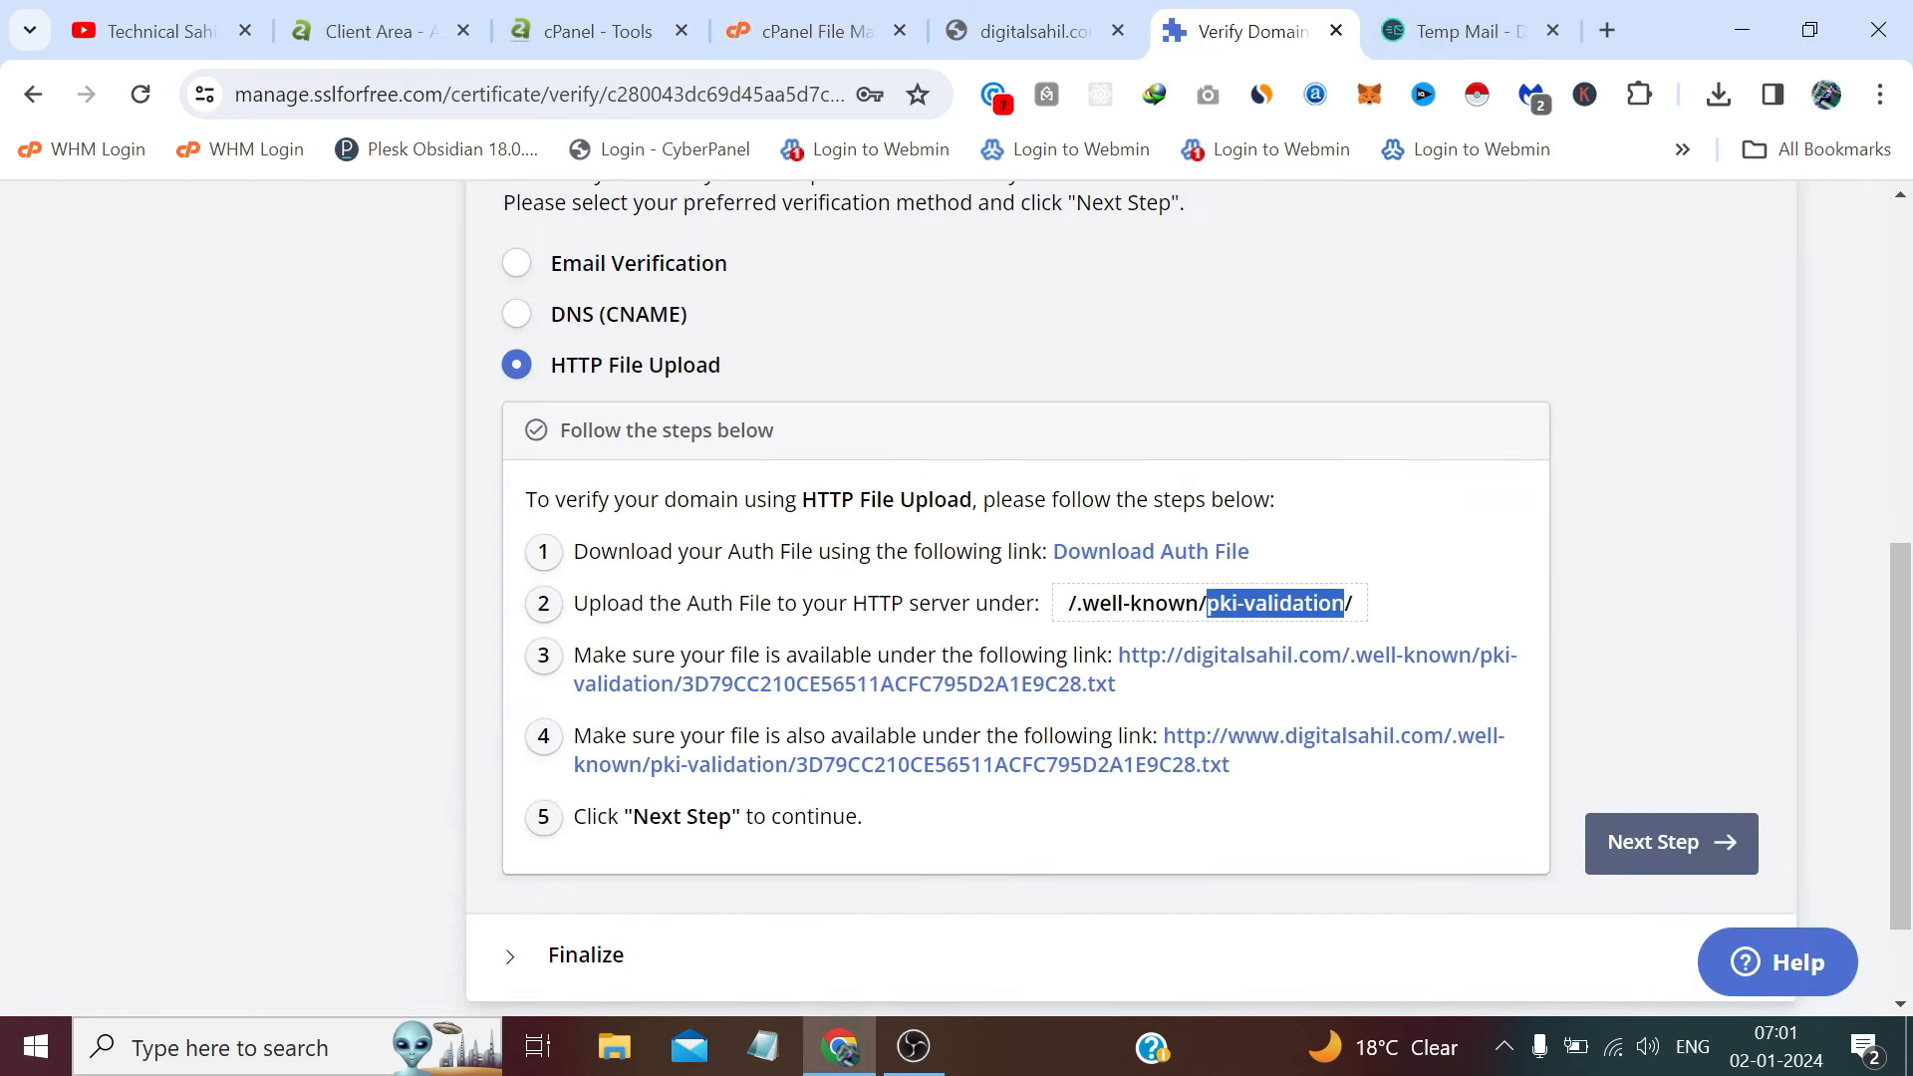
pyautogui.rightClick(1148, 670)
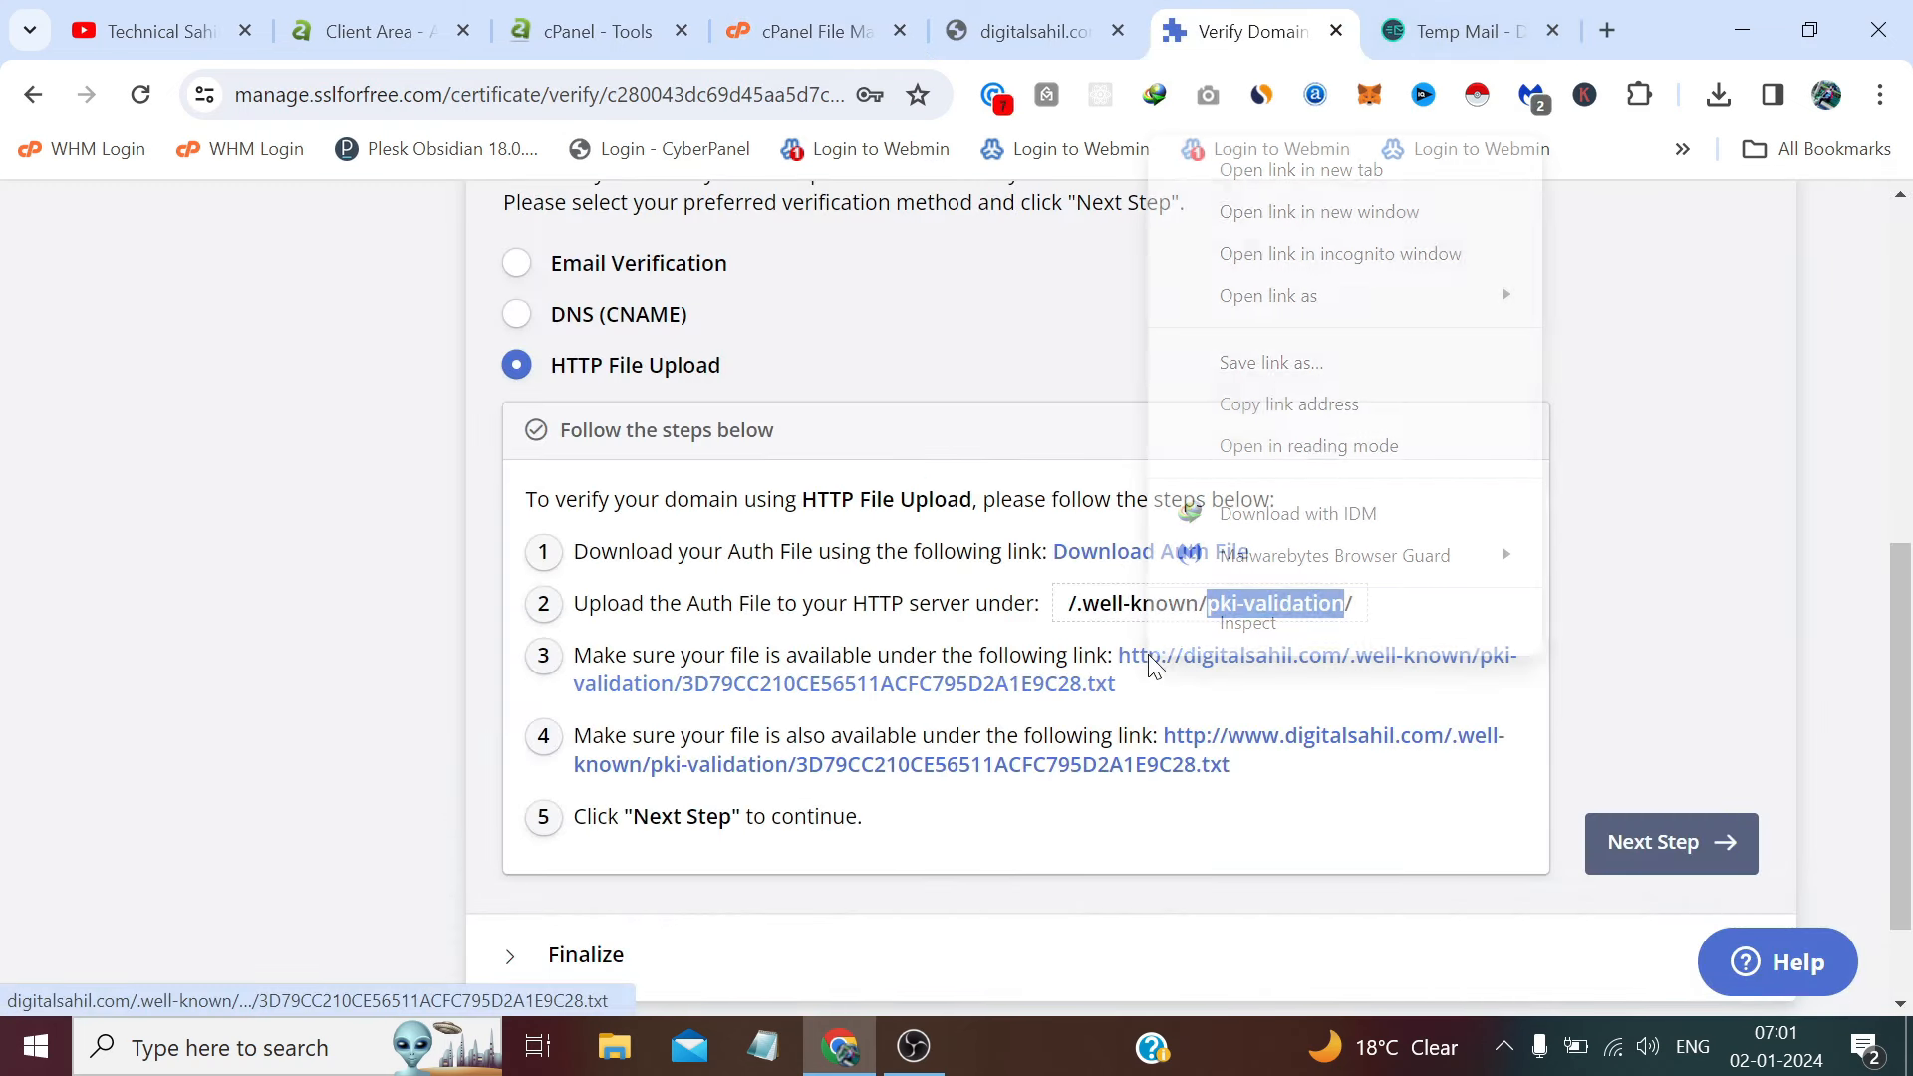
pyautogui.click(1239, 170)
pyautogui.click(1285, 33)
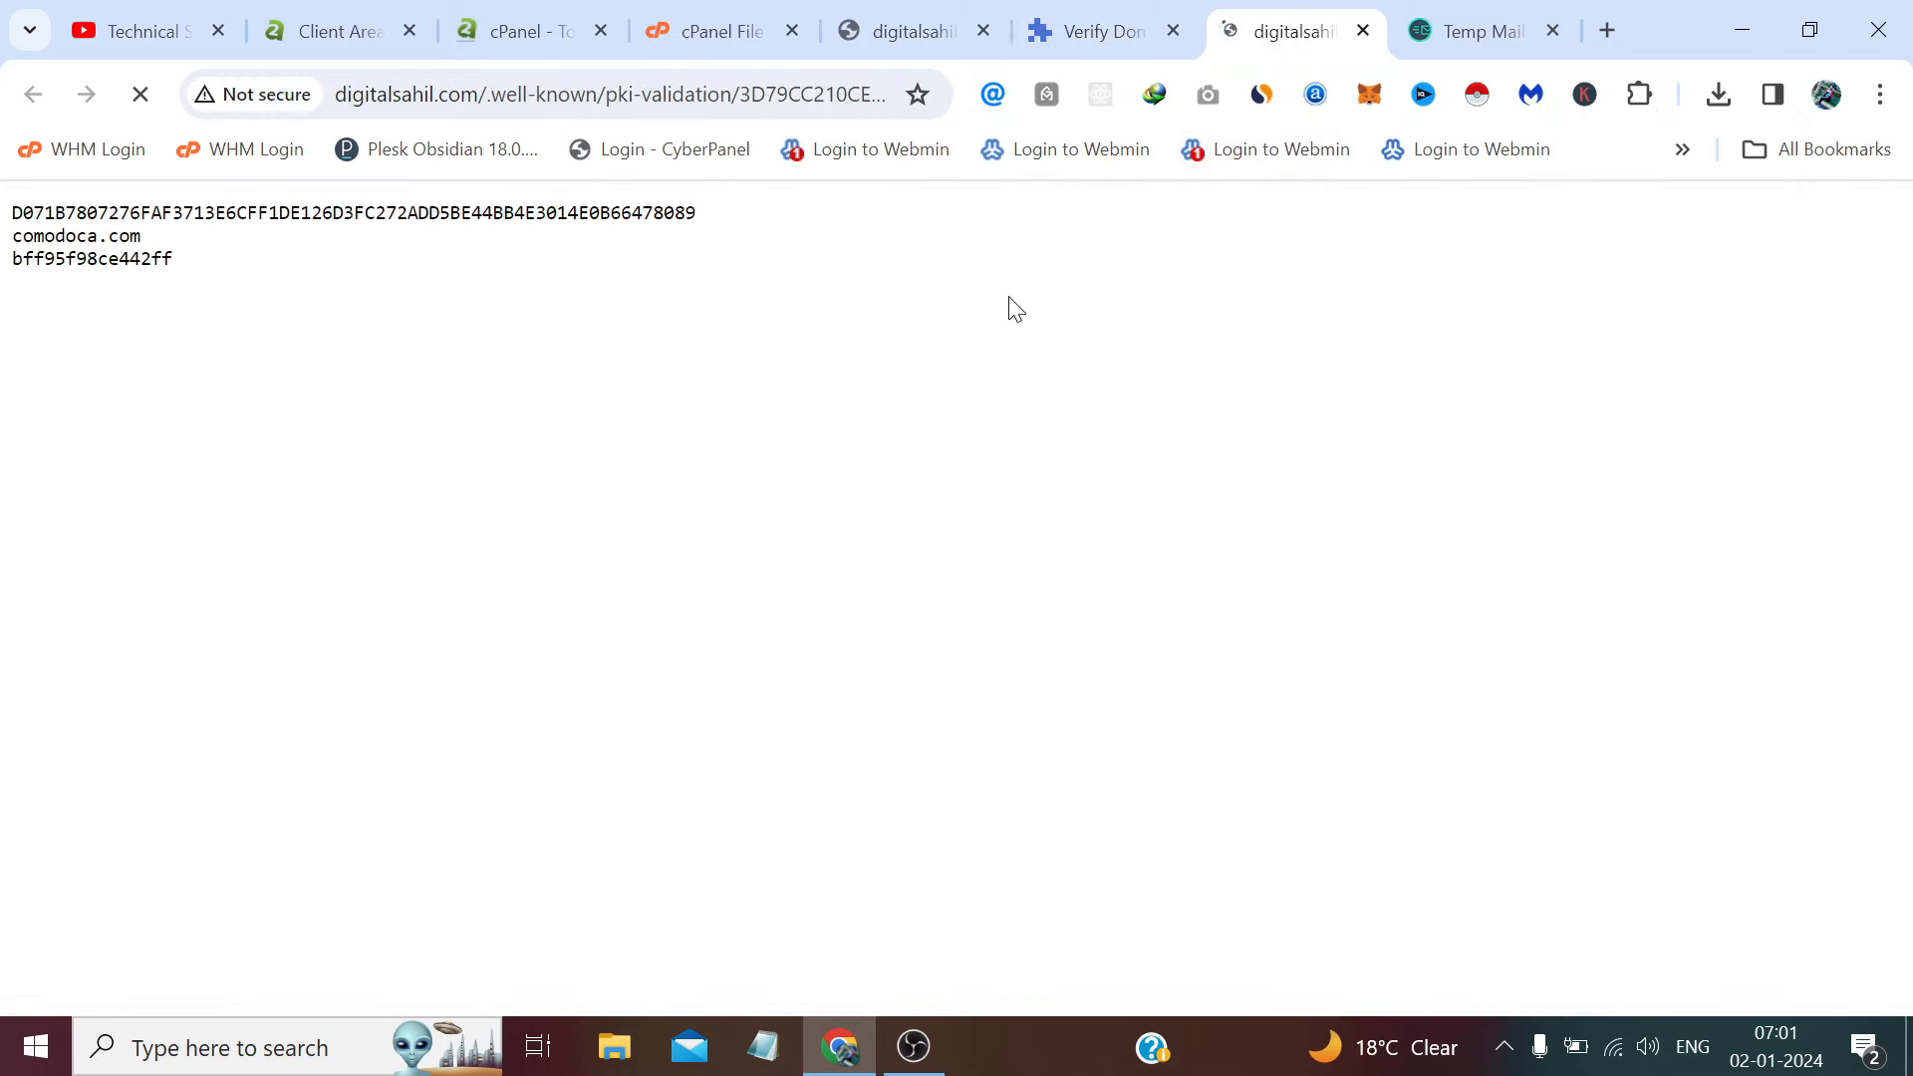
# - Return to the ZeroSSL page, continue from HTTP File Upload to Finalize, and verify the digitalsahil.com domain
pyautogui.click(1068, 10)
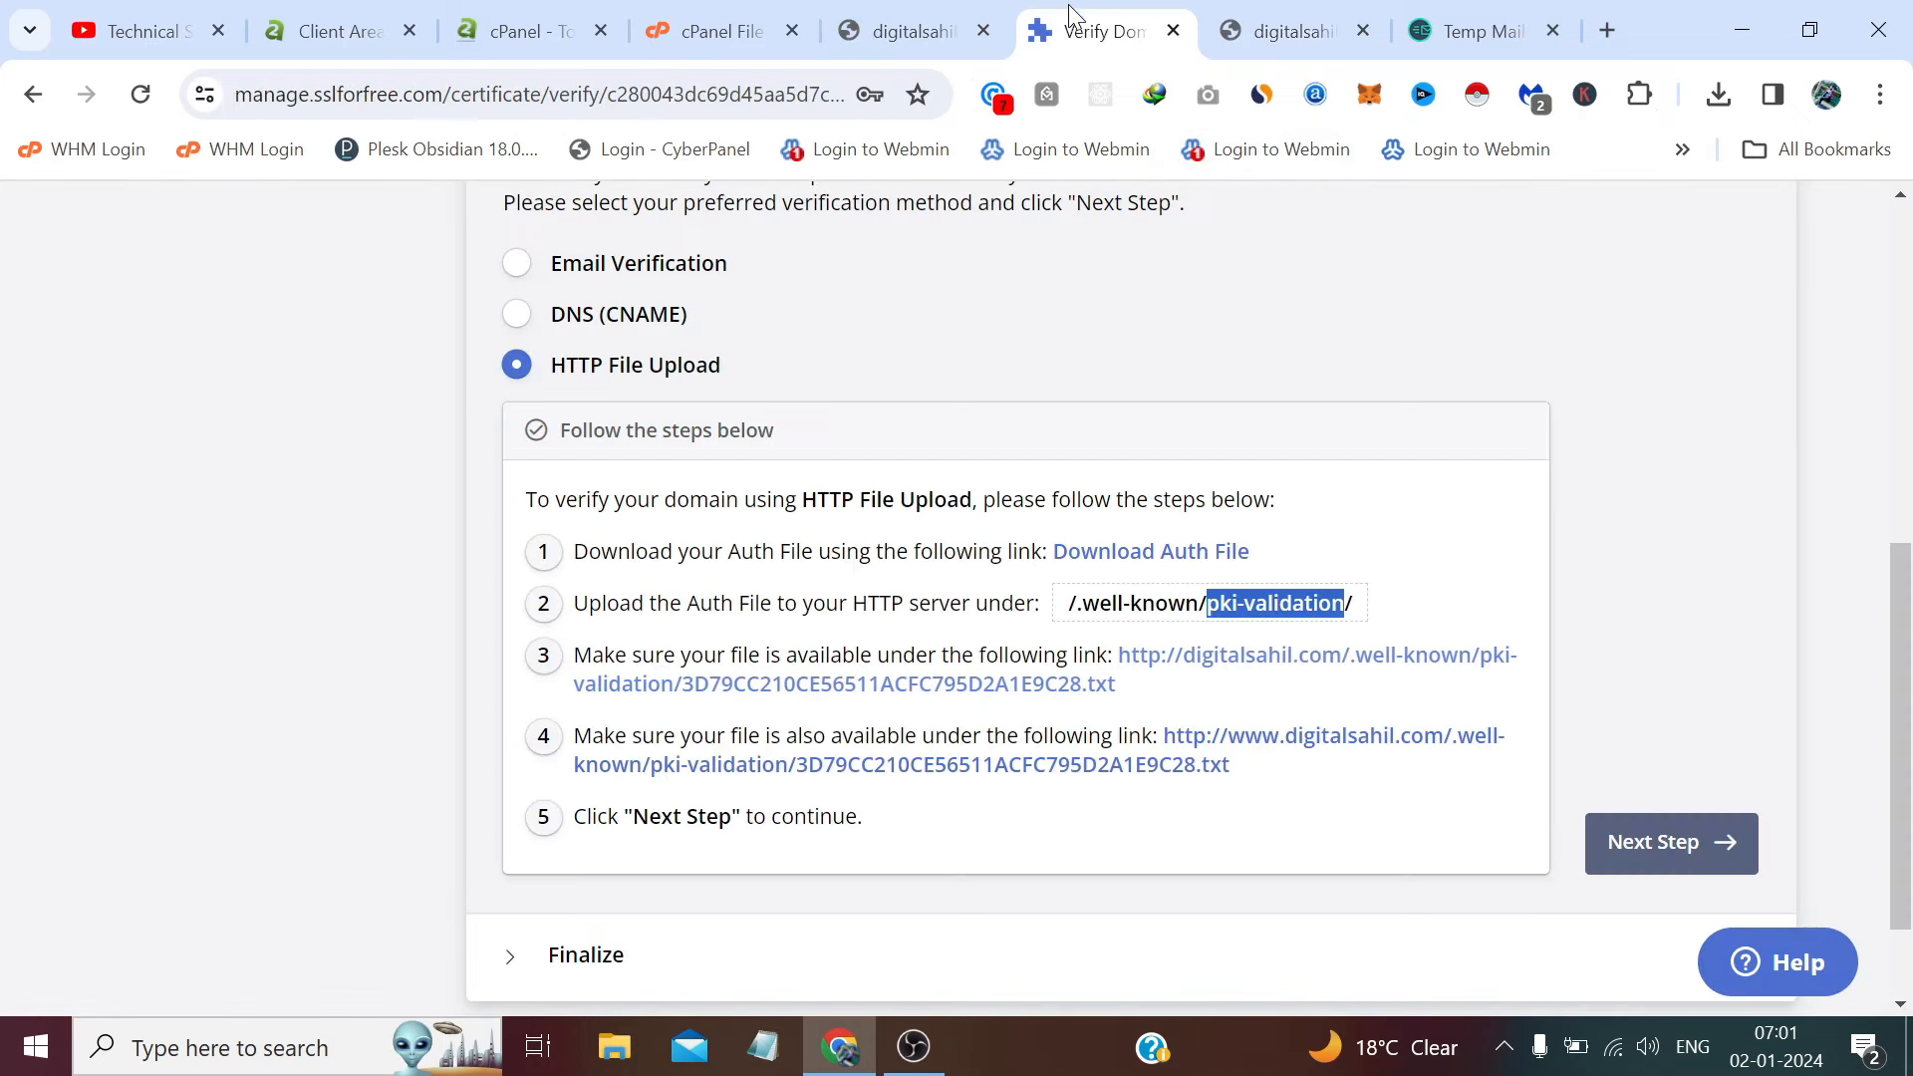
pyautogui.scroll(-1, 1144, 504)
pyautogui.click(1658, 573)
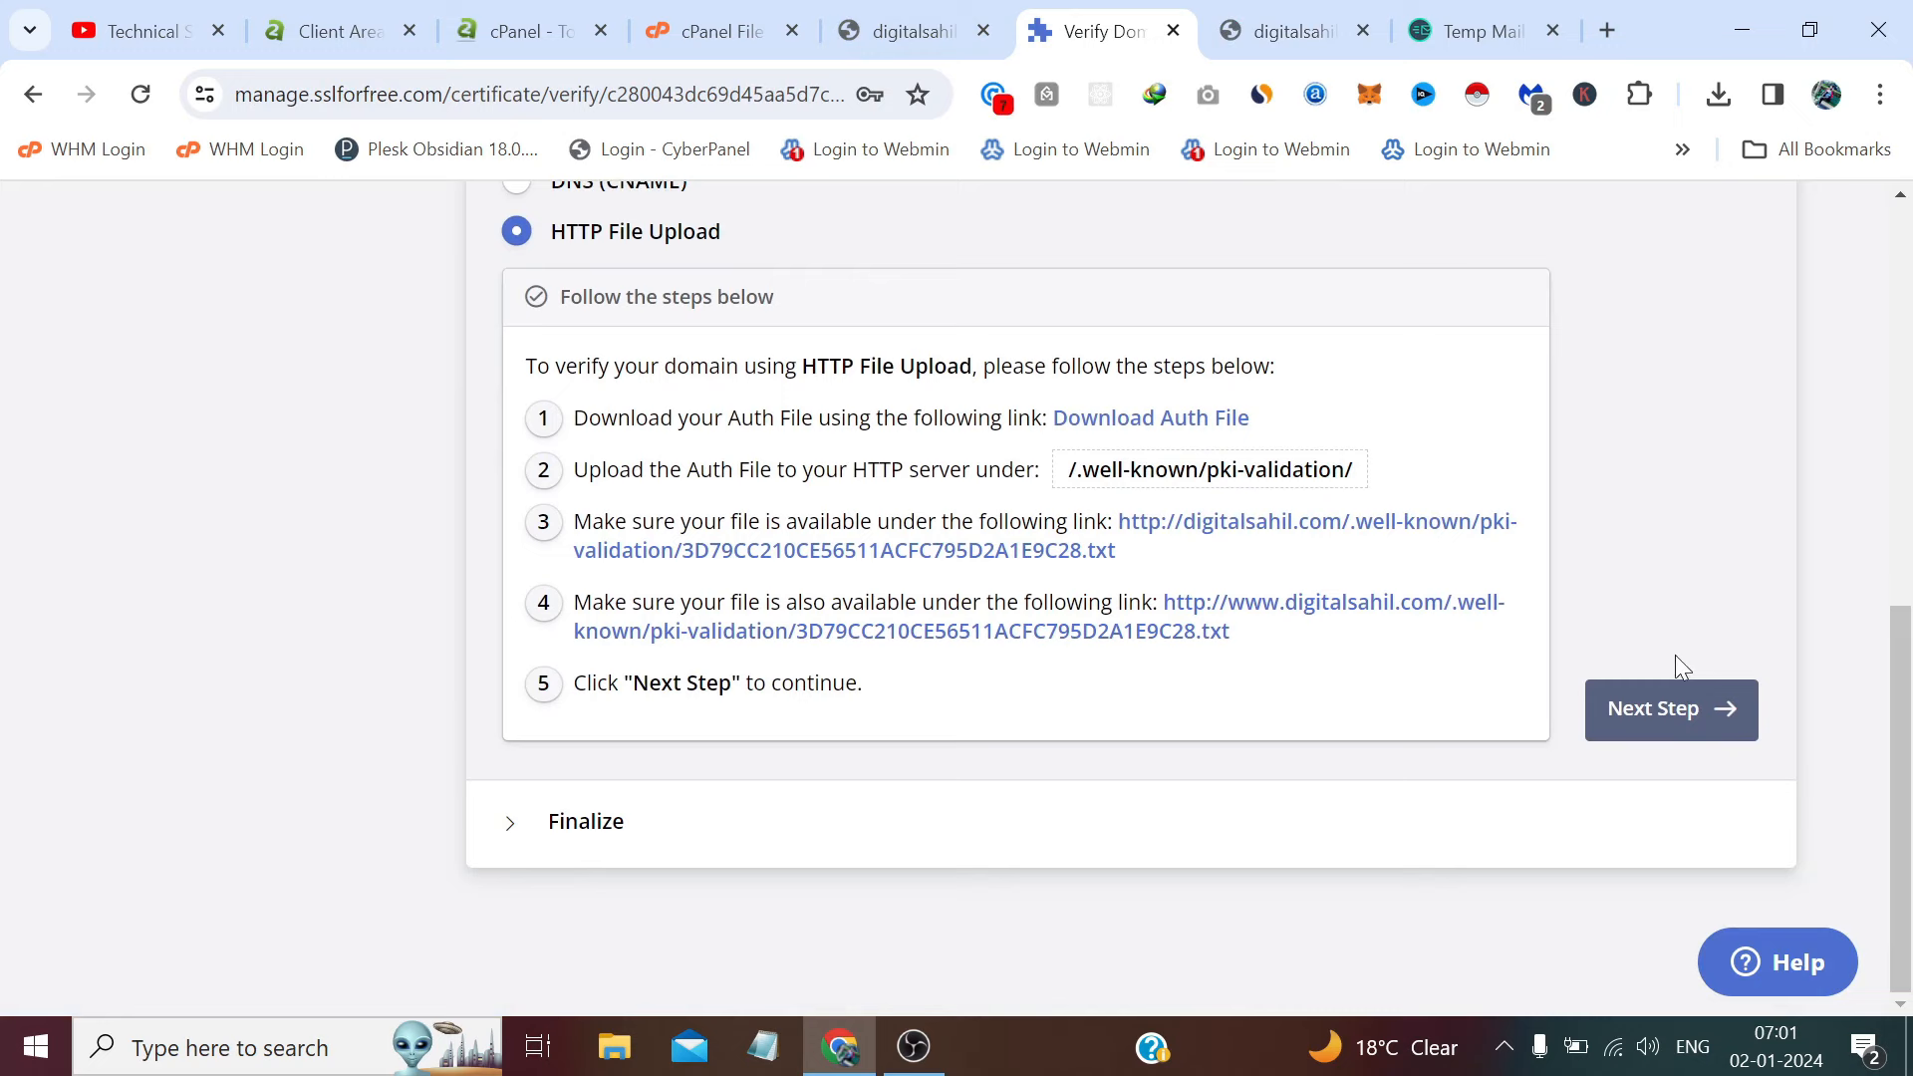
pyautogui.click(1693, 715)
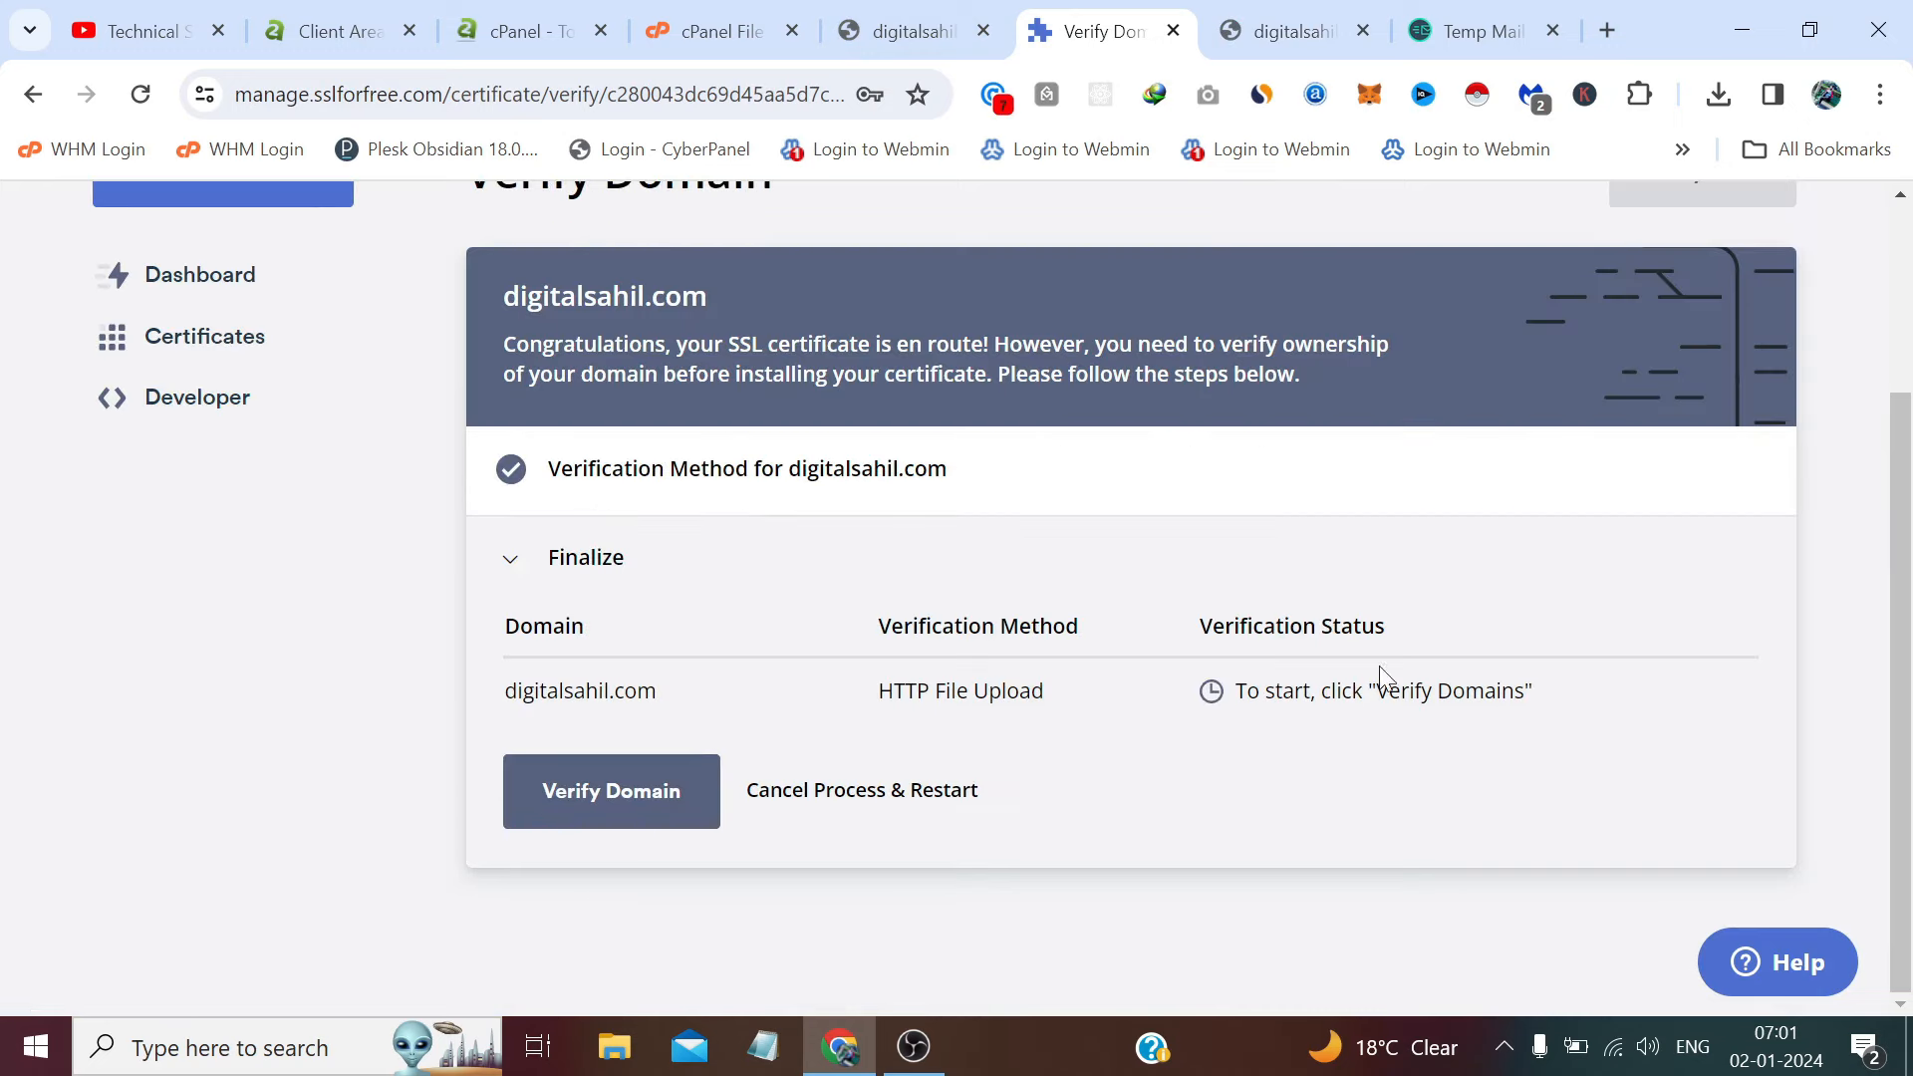
pyautogui.click(626, 815)
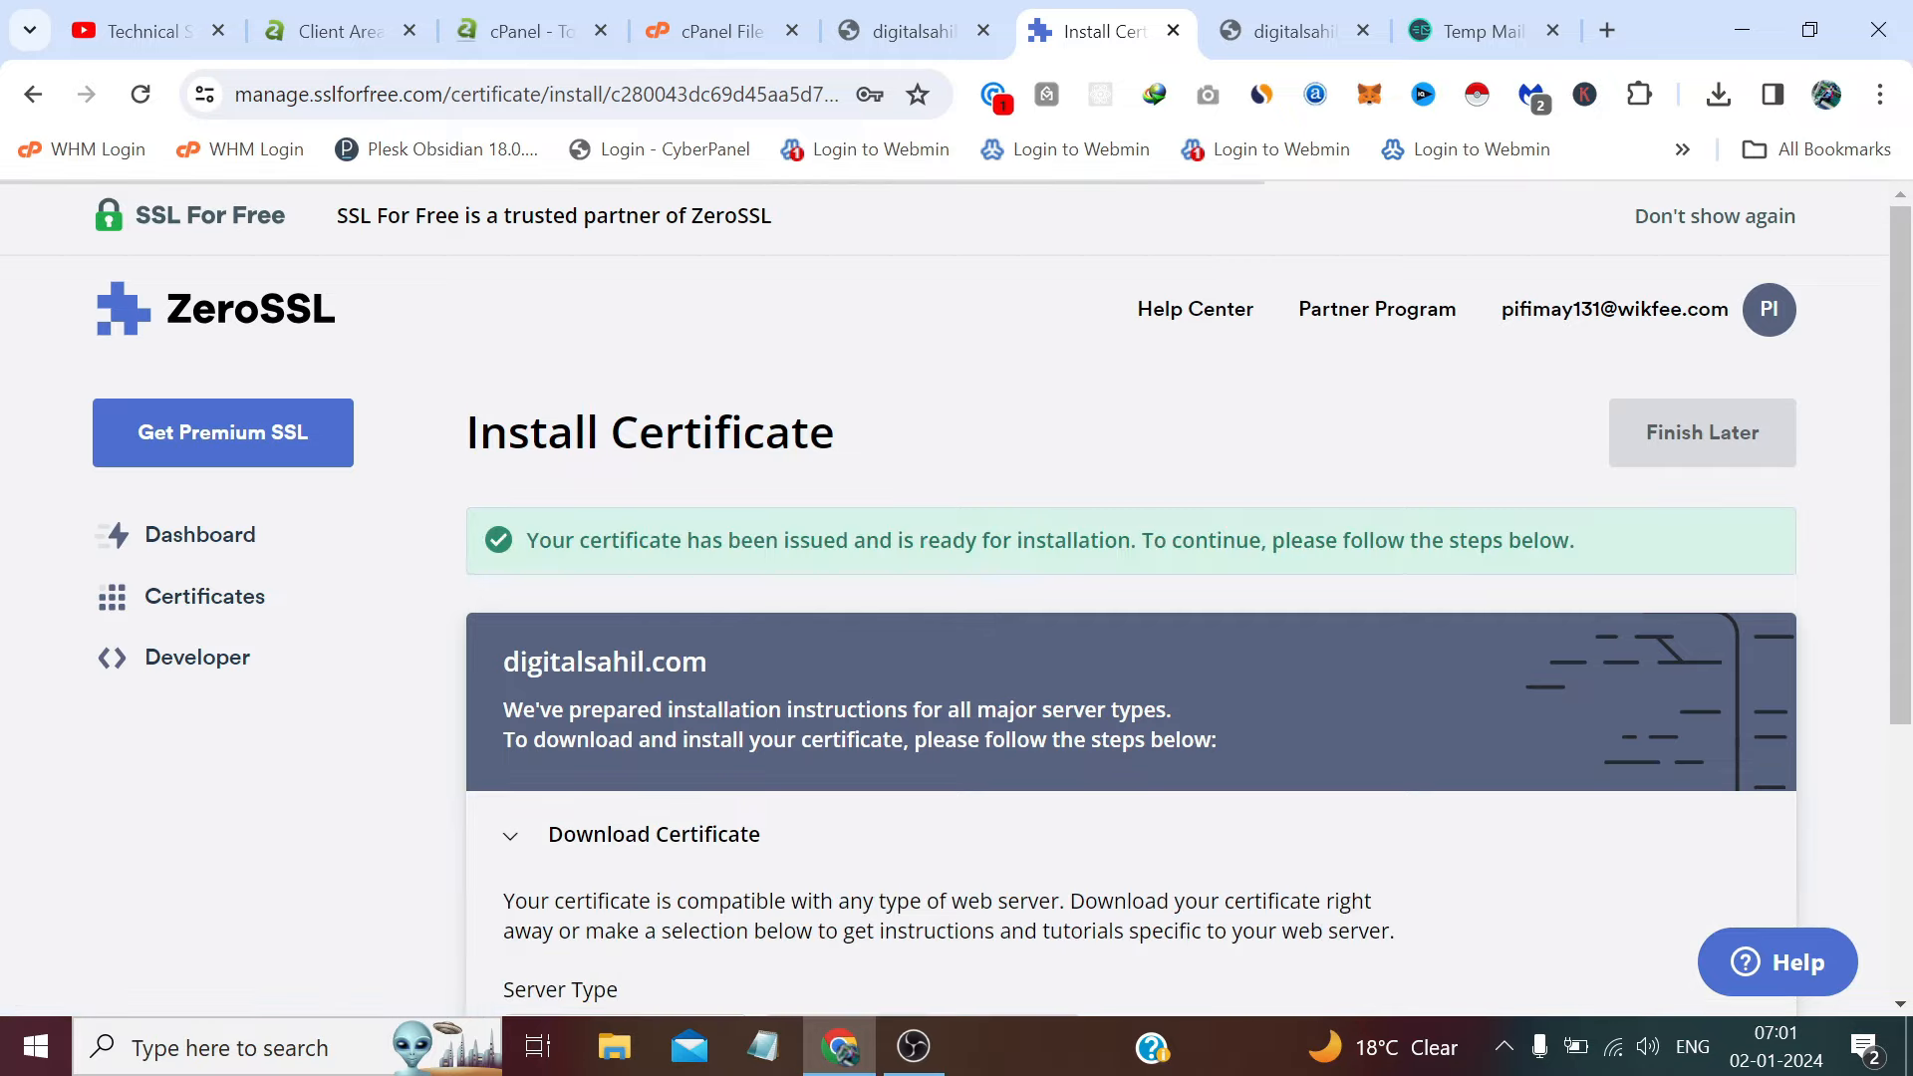
# - Download the issued digitalsahil.com certificate as a .zip and show the archive in the Downloads folder
pyautogui.scroll(-4, 1131, 598)
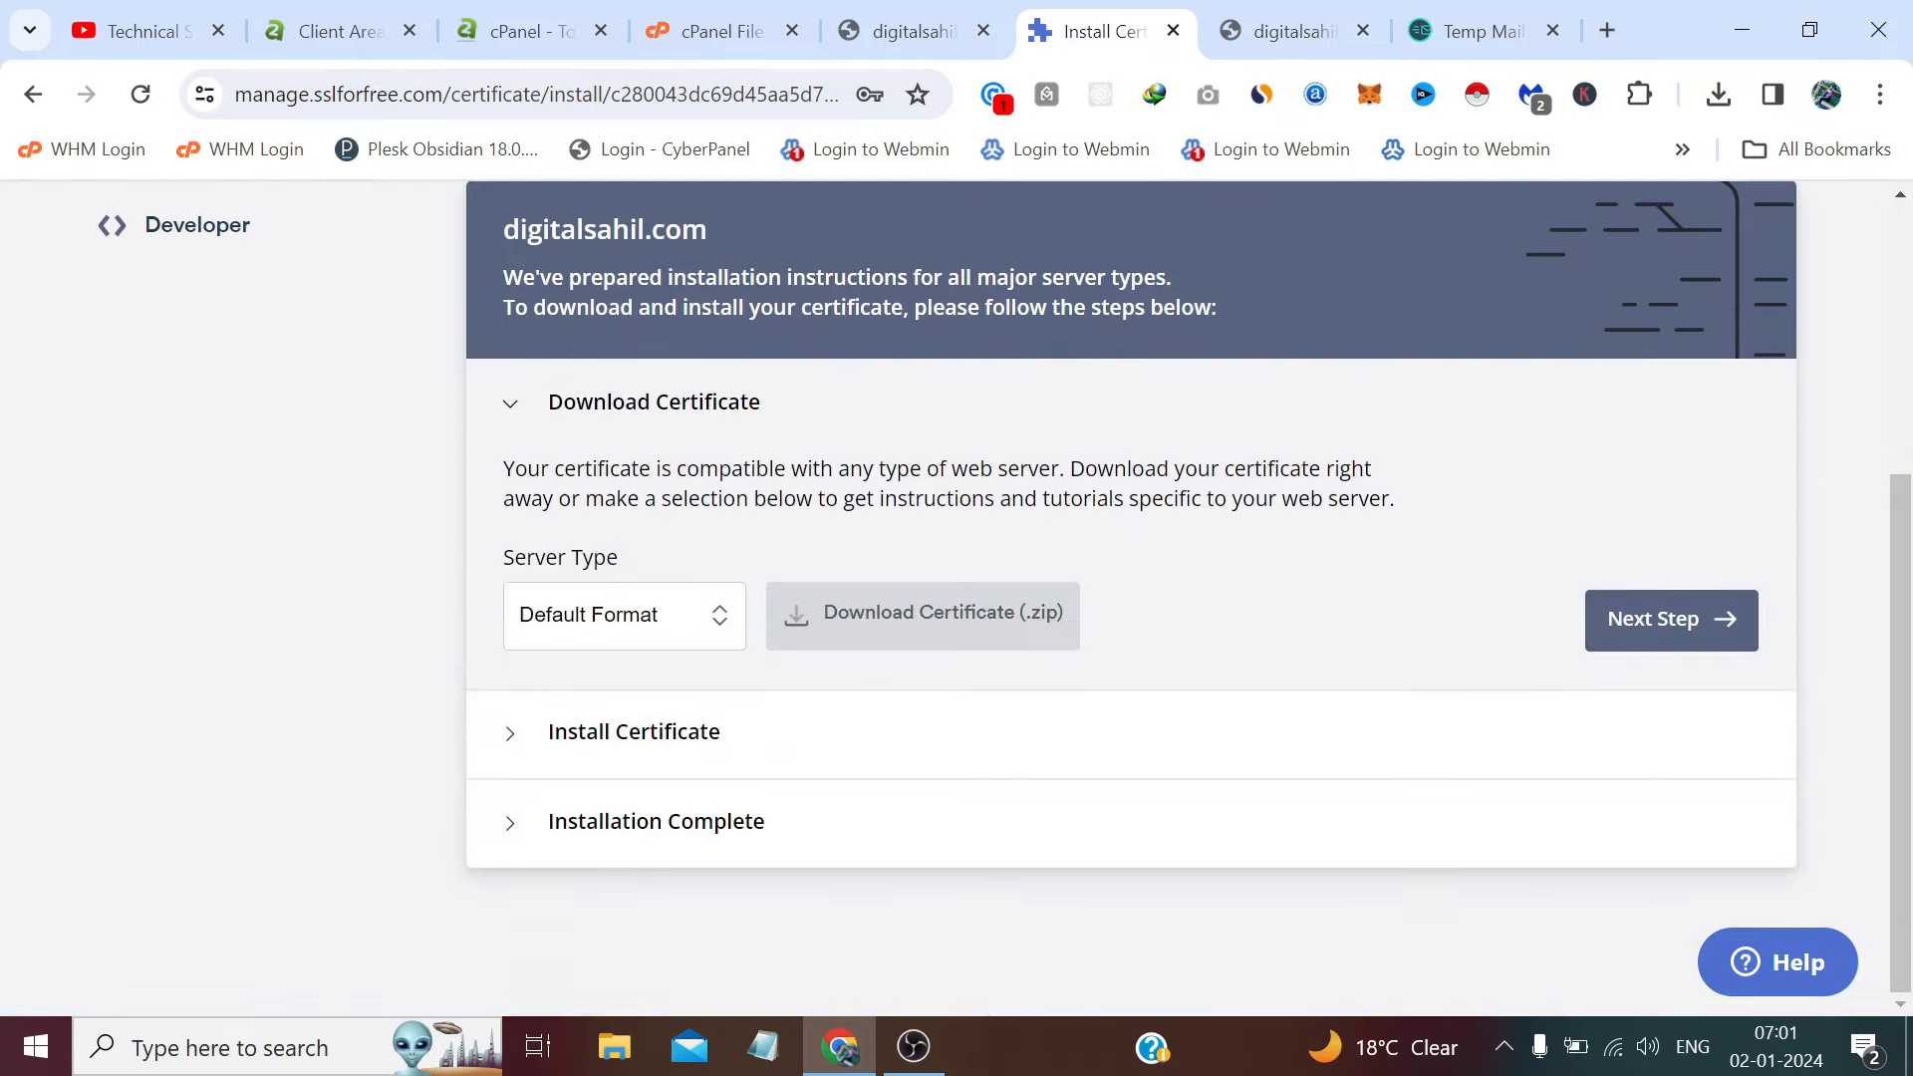
pyautogui.click(931, 618)
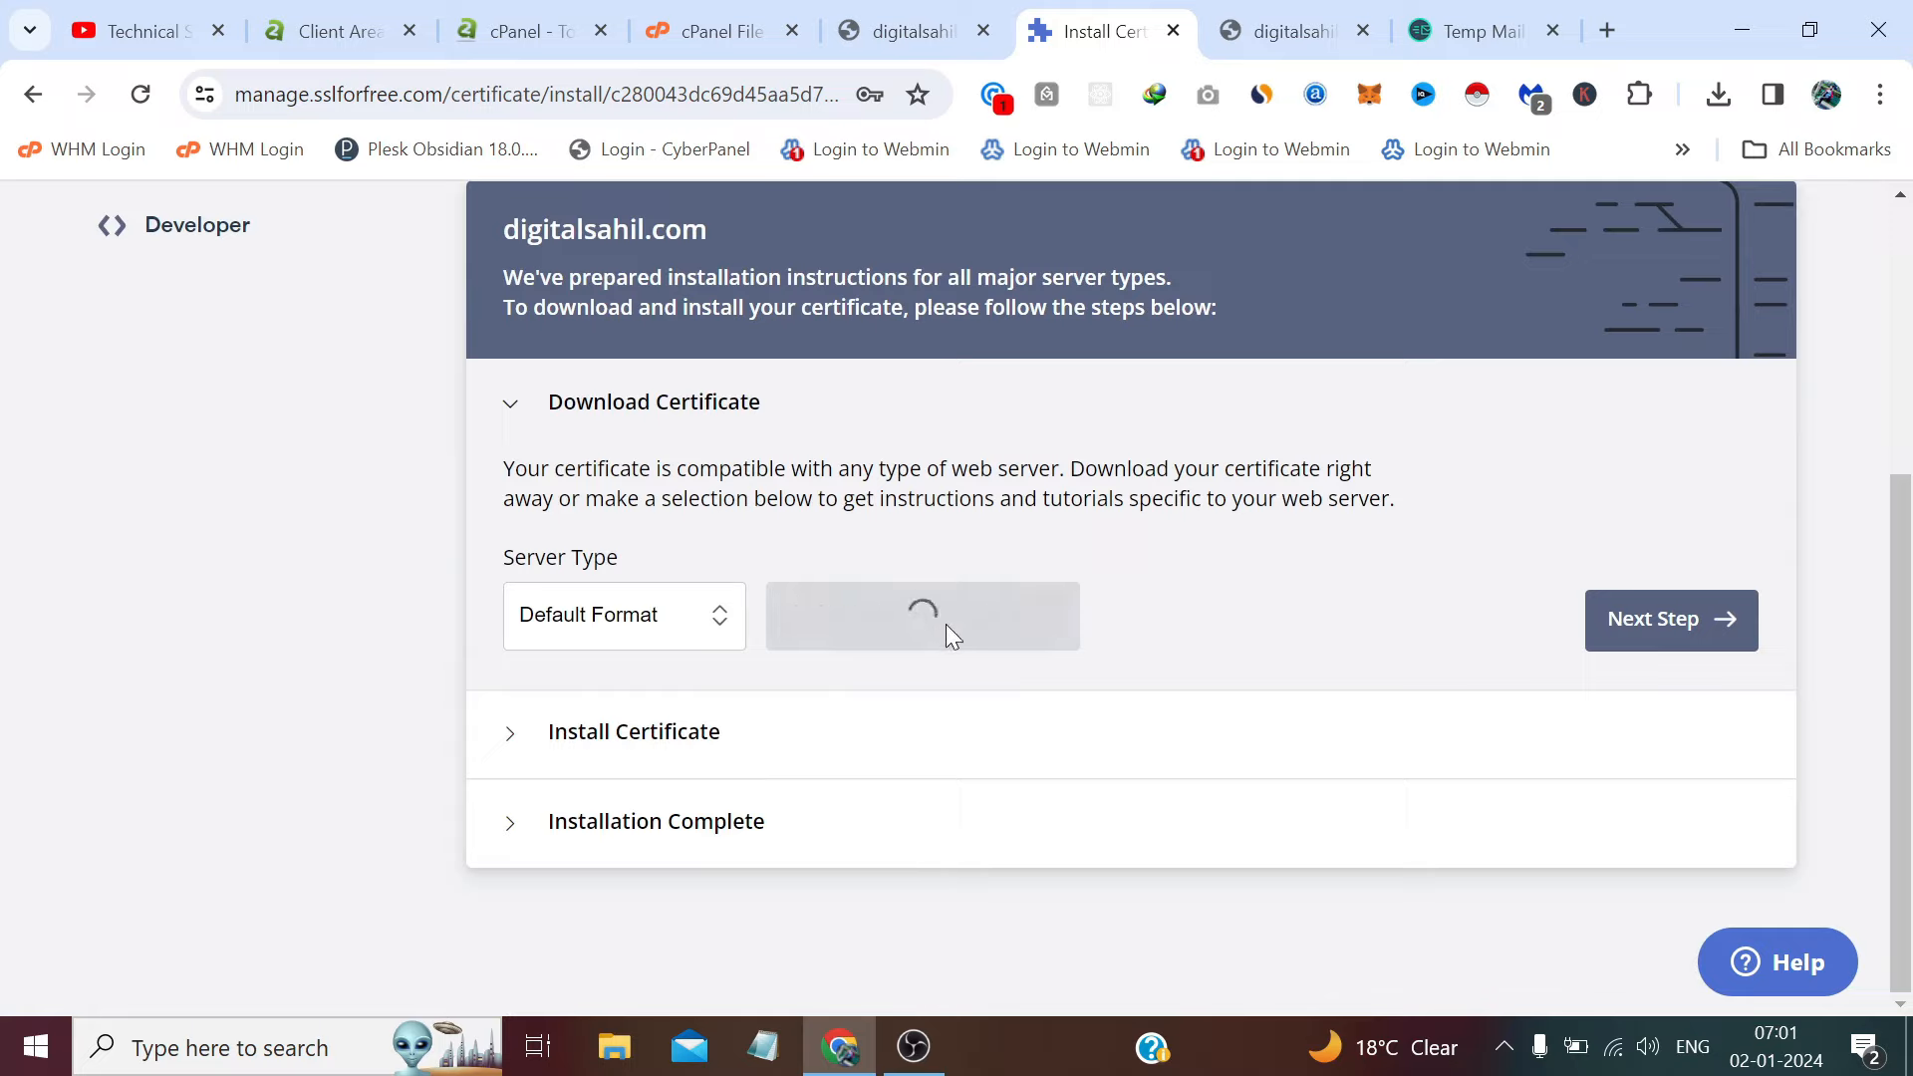
pyautogui.click(1710, 82)
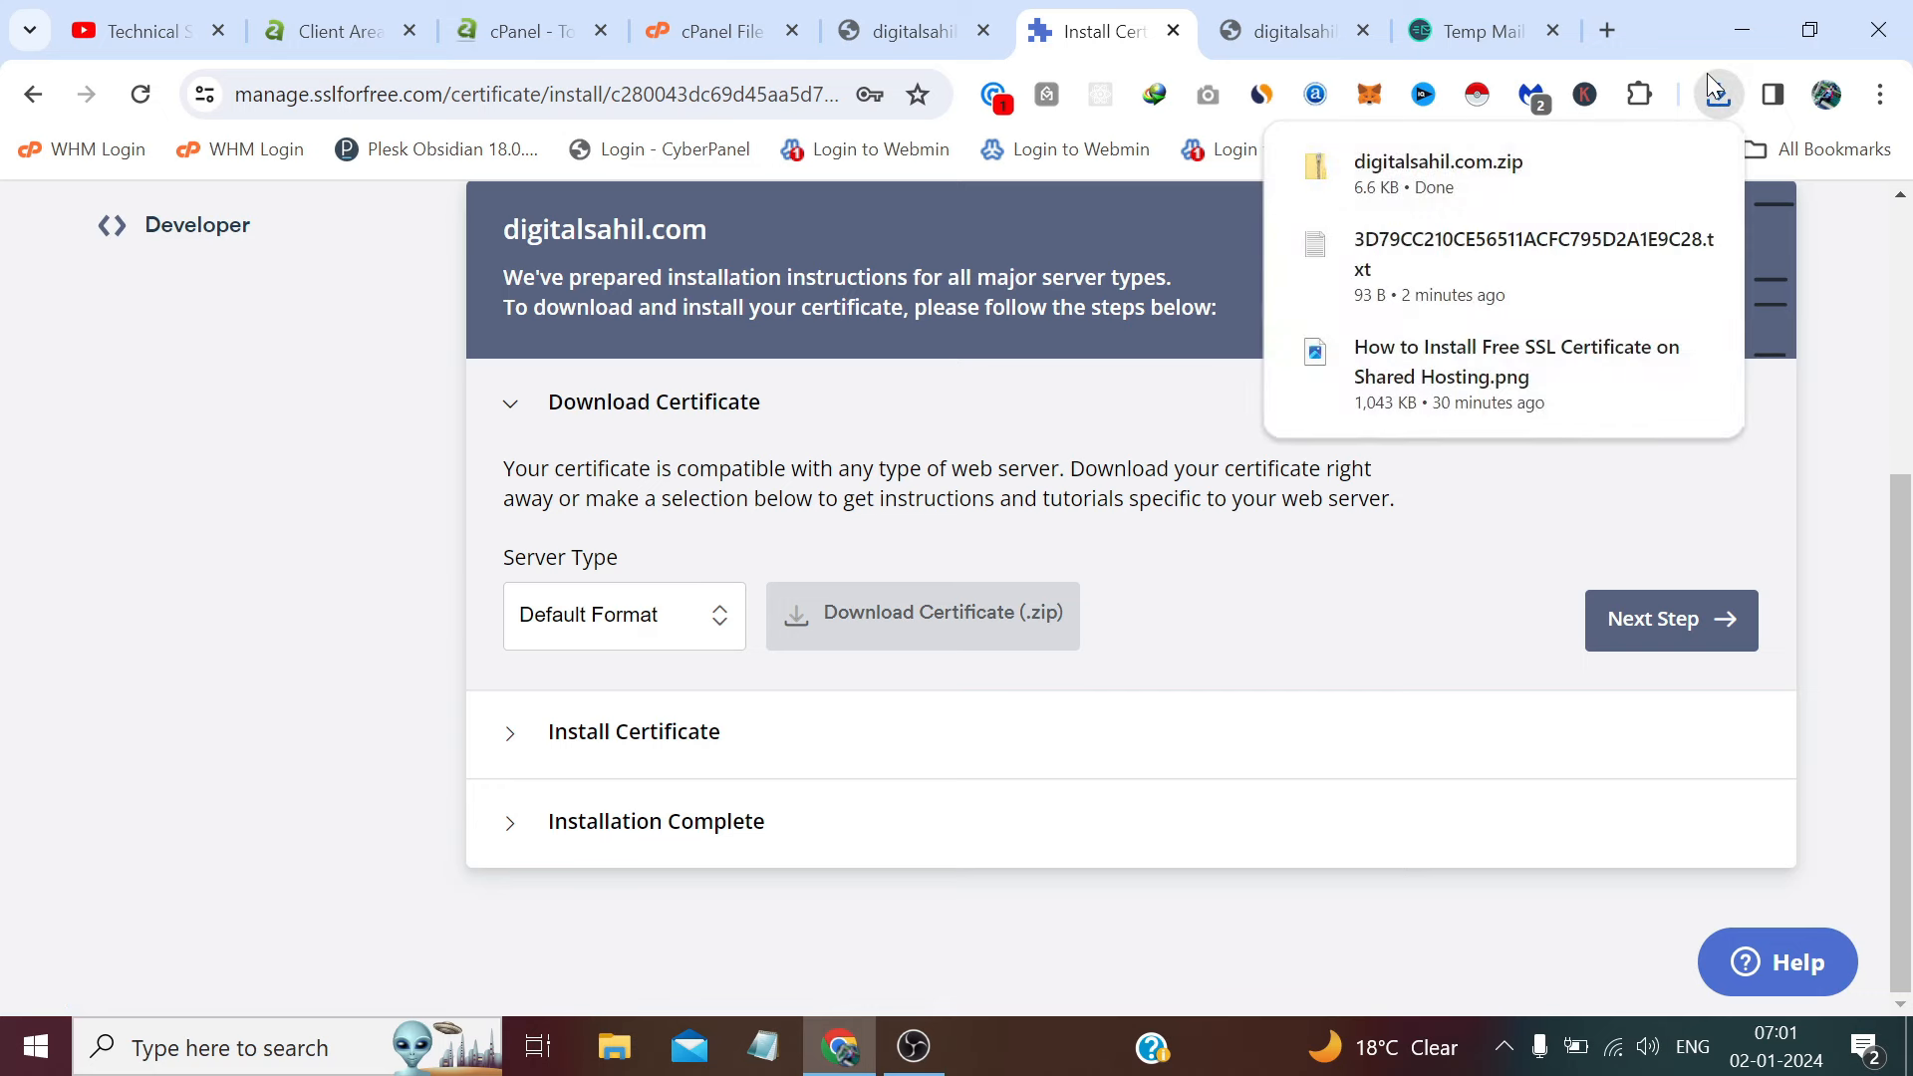
pyautogui.click(1639, 161)
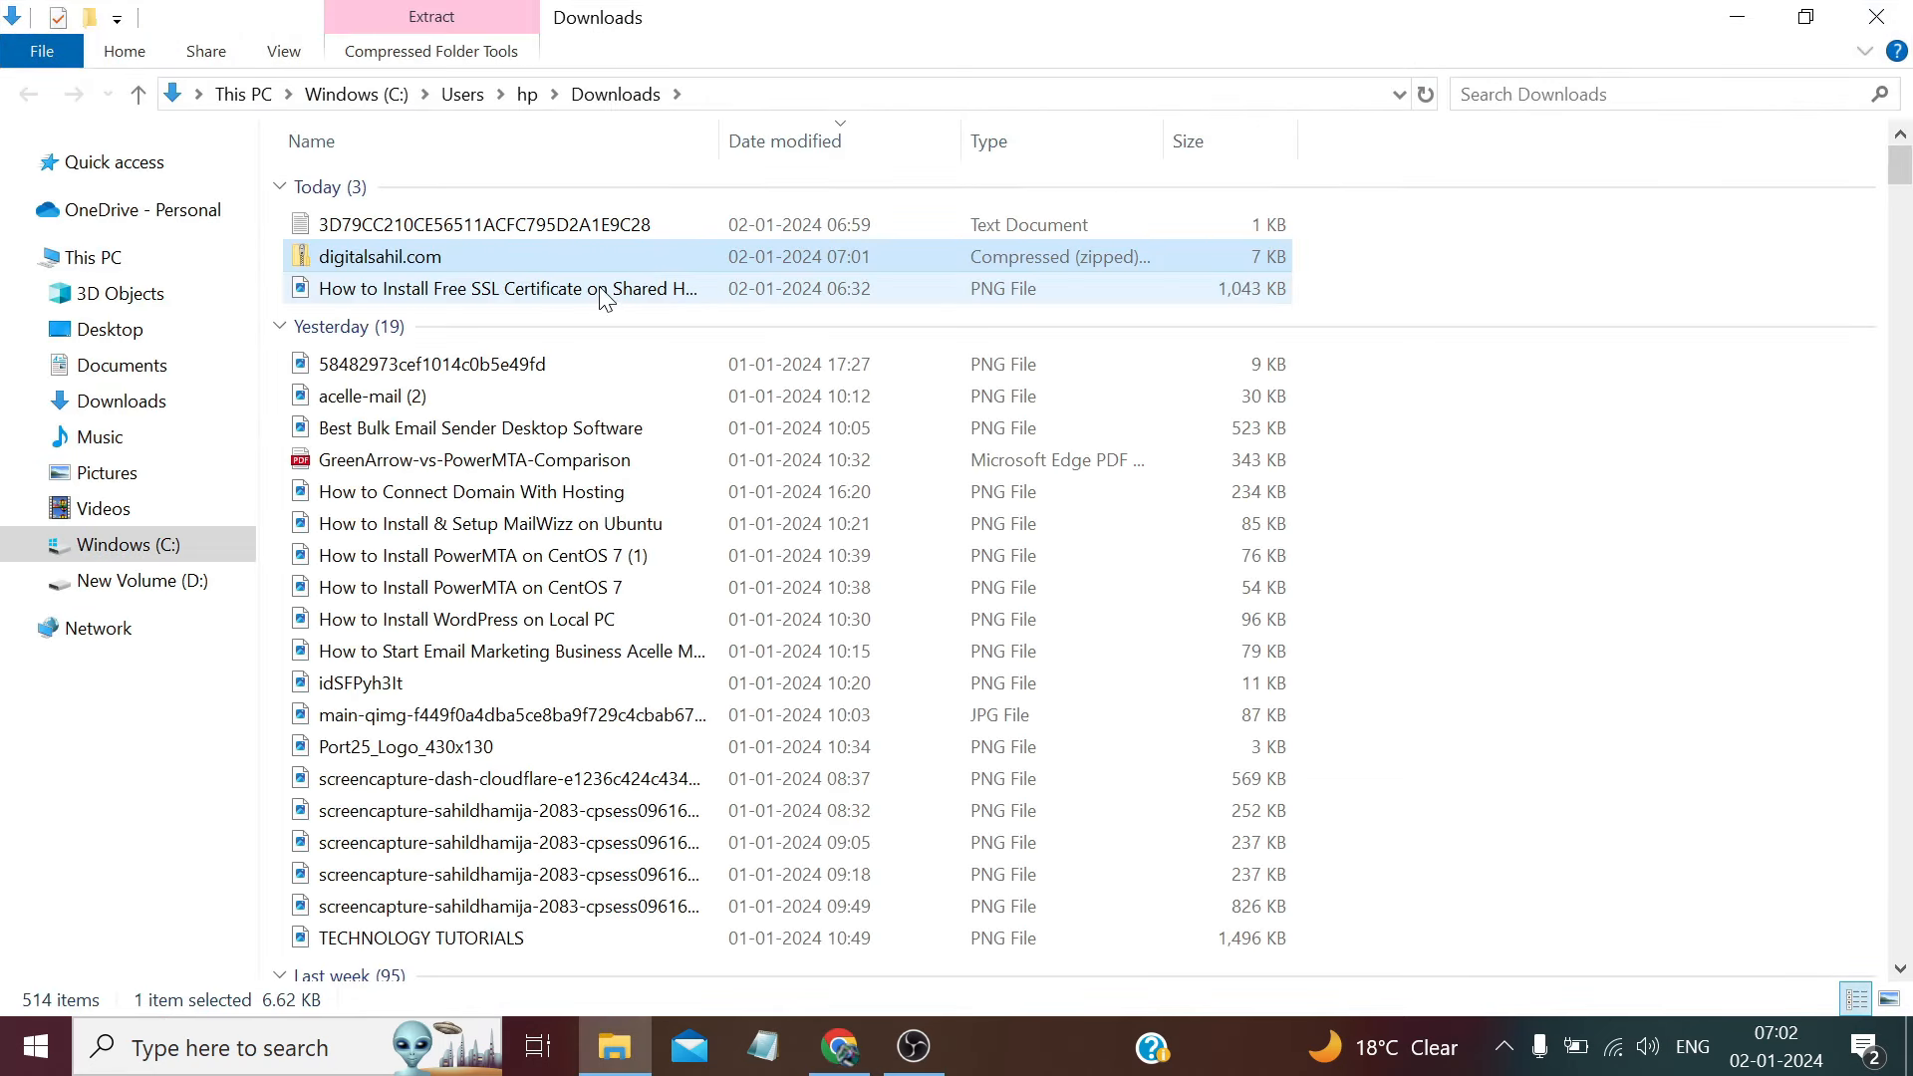
# - Refresh the file listing of the Downloads folder
pyautogui.click(396, 235)
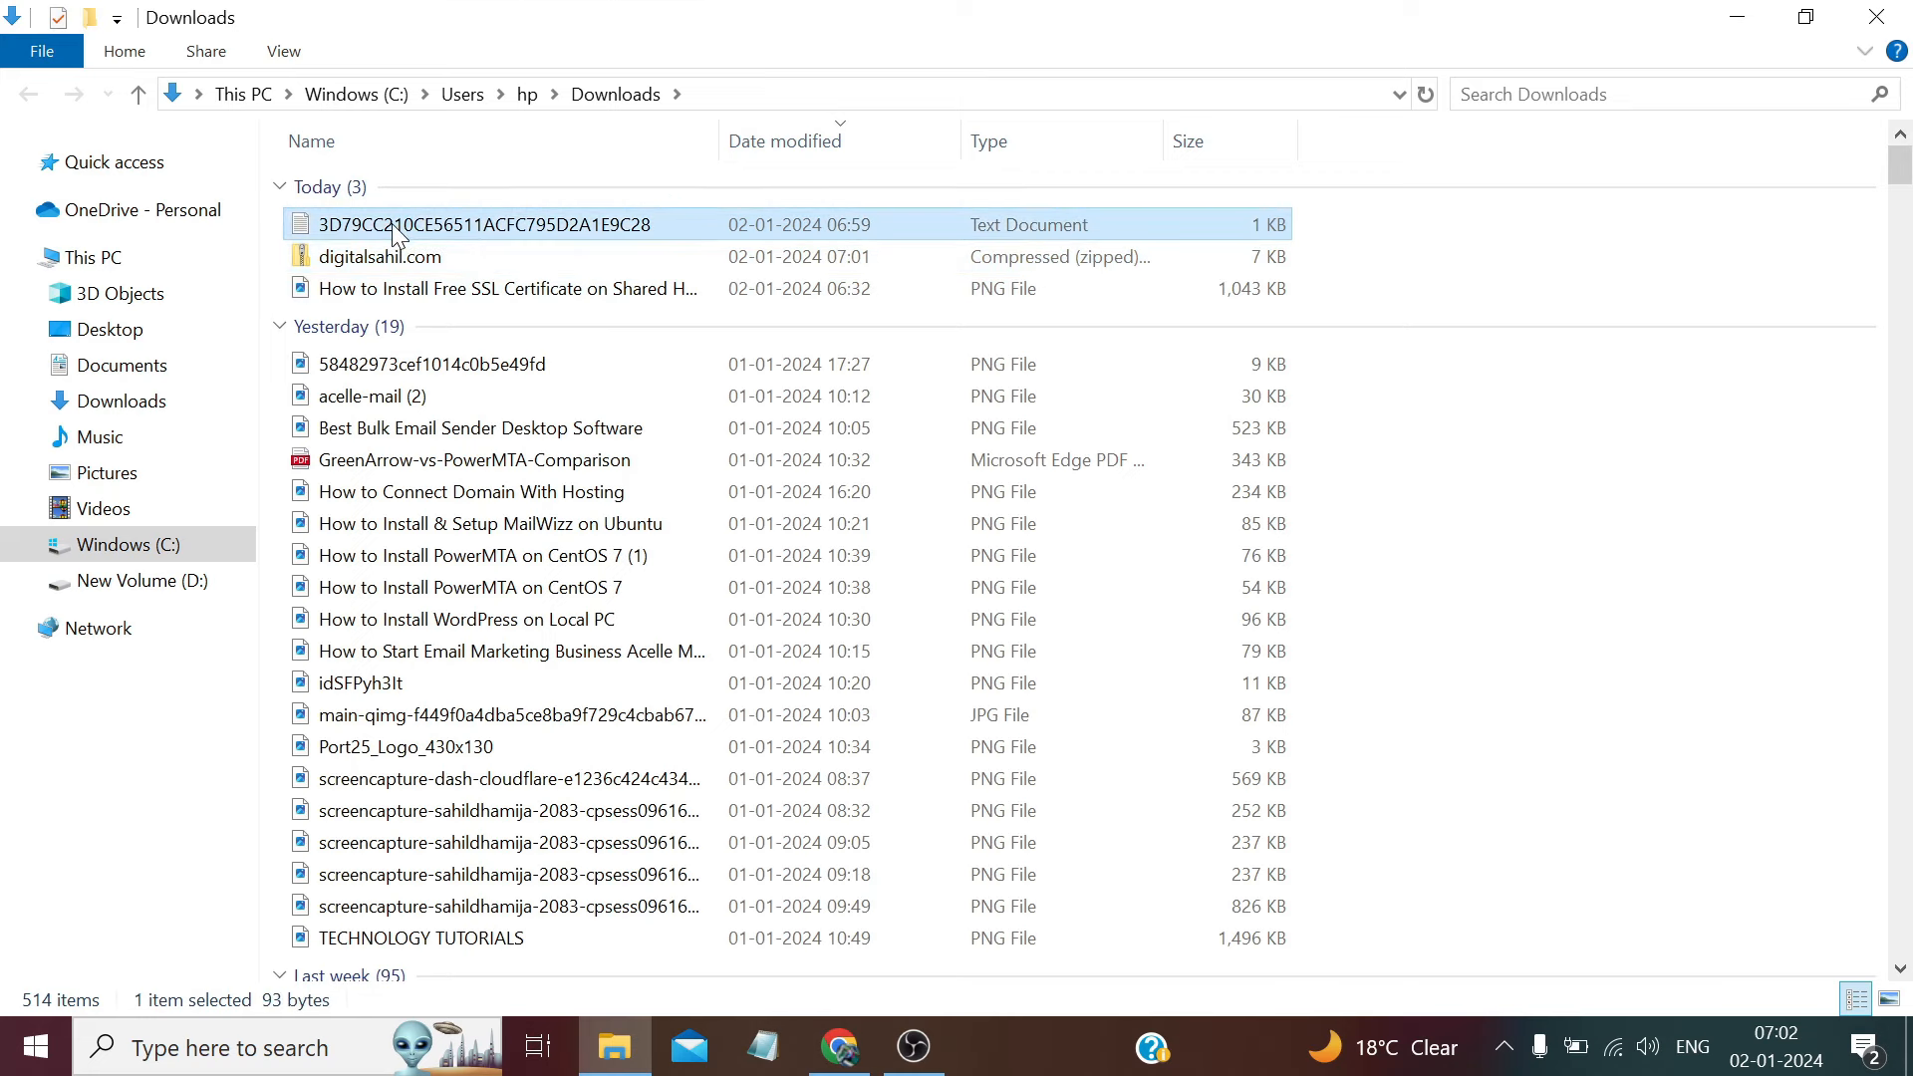
pyautogui.rightClick(396, 236)
pyautogui.click(287, 253)
pyautogui.rightClick(289, 249)
pyautogui.click(344, 358)
# - Extract the digitalsahil.com archive with 7-Zip into its own digitalsahil.com folder and open that folder
pyautogui.click(351, 227)
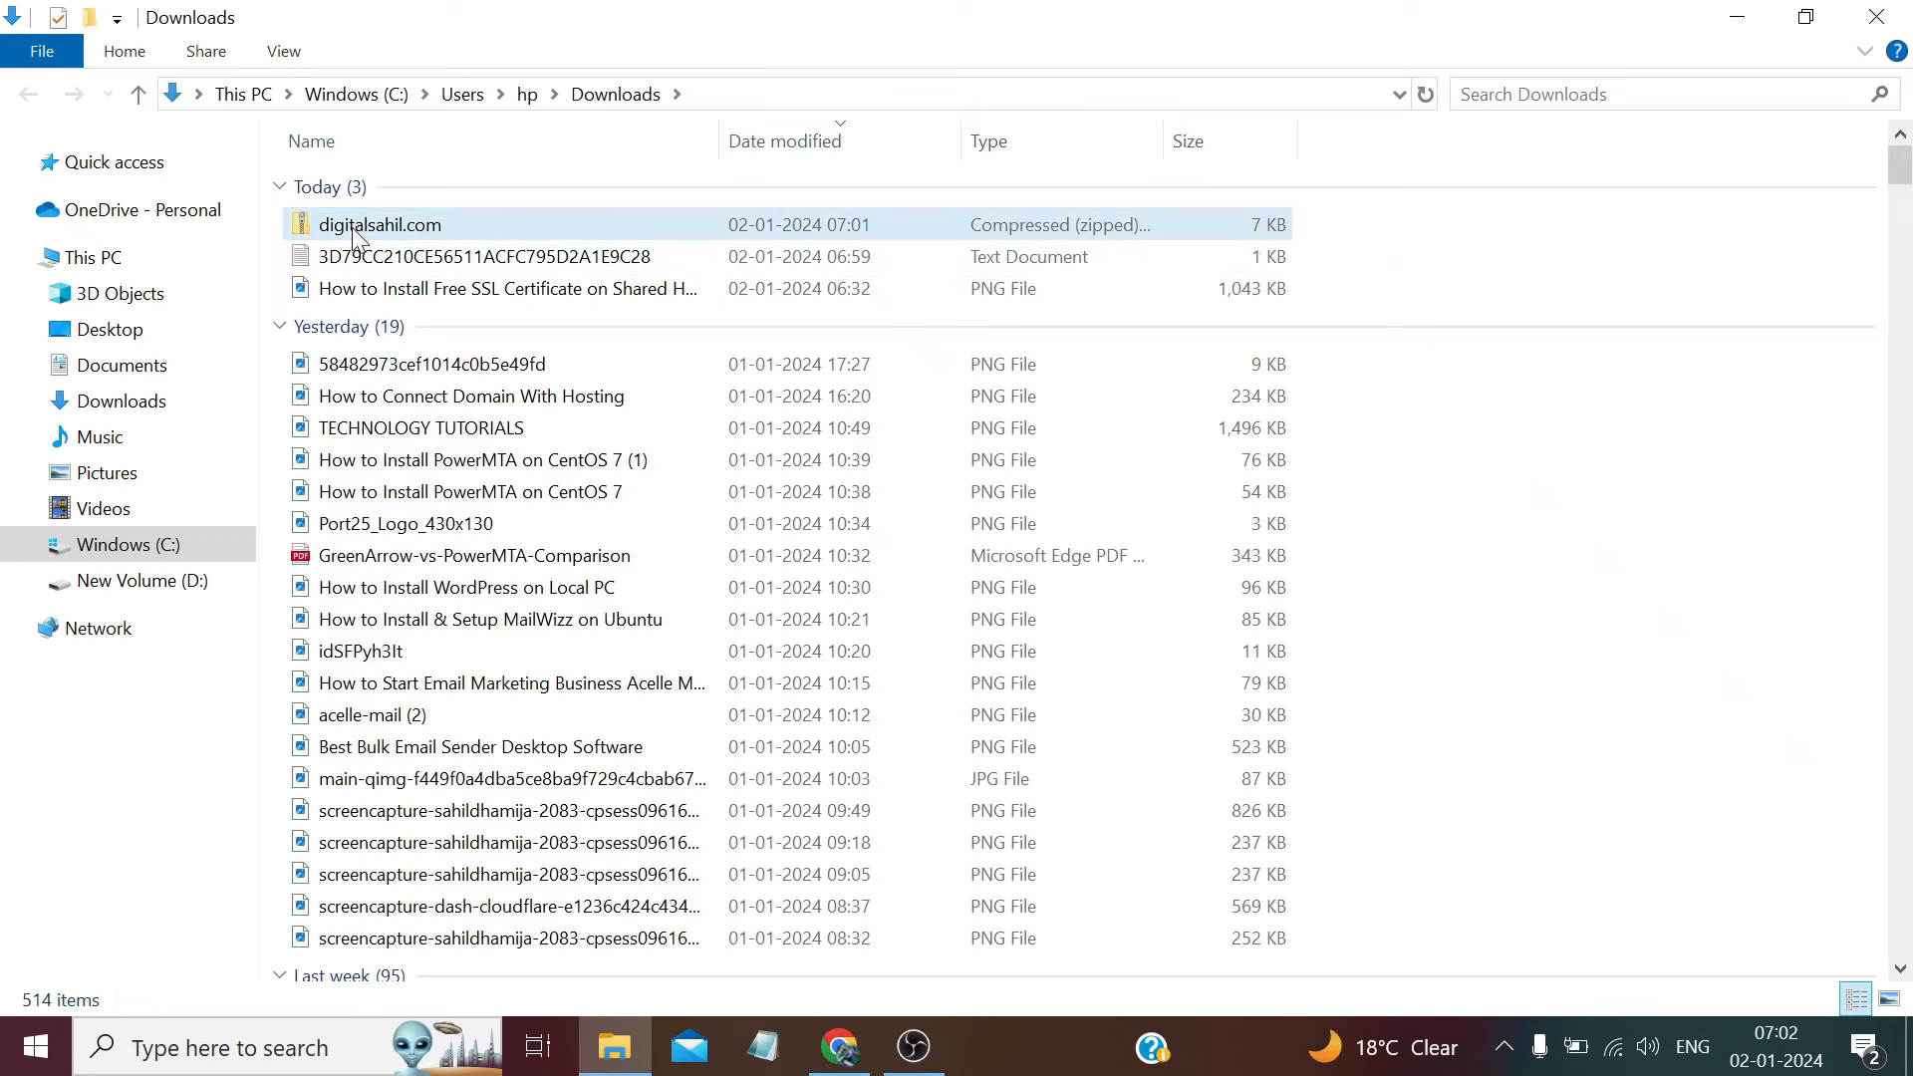
pyautogui.rightClick(351, 228)
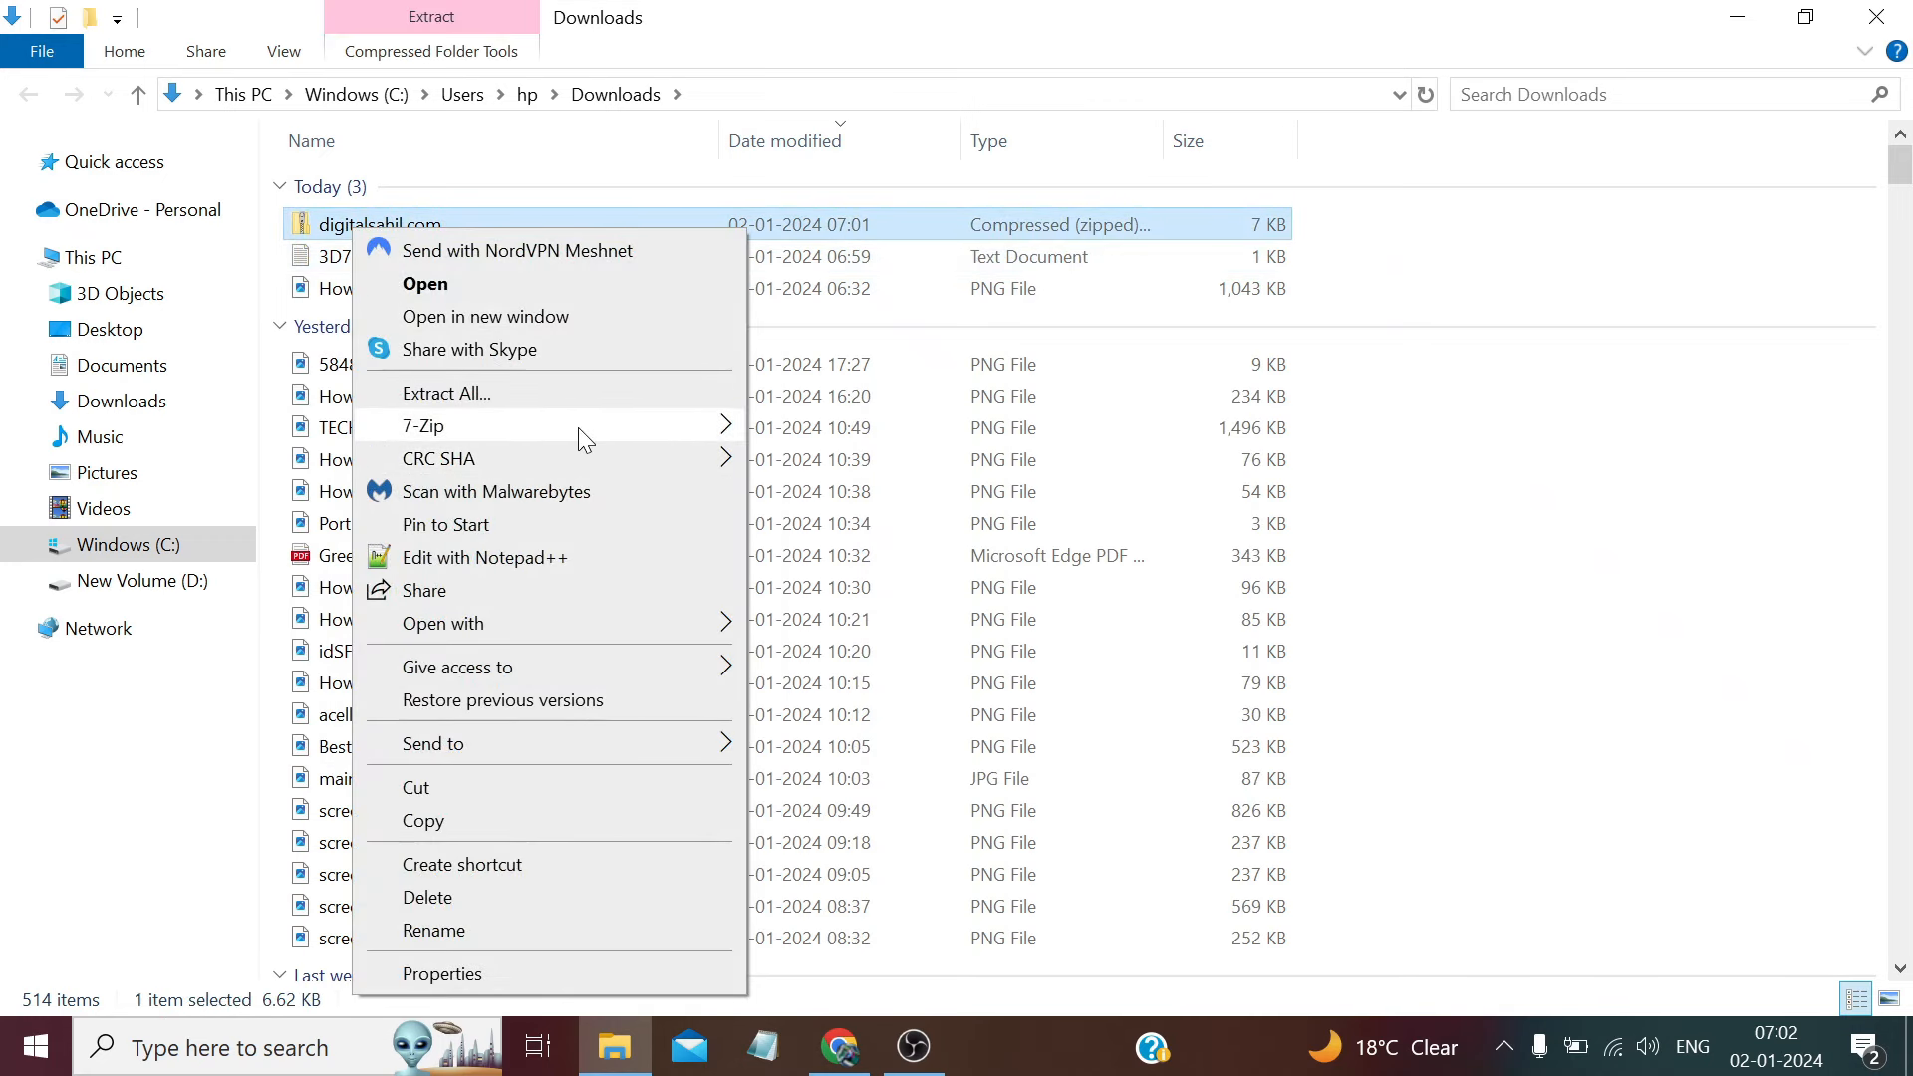
pyautogui.moveTo(578, 428)
pyautogui.click(970, 562)
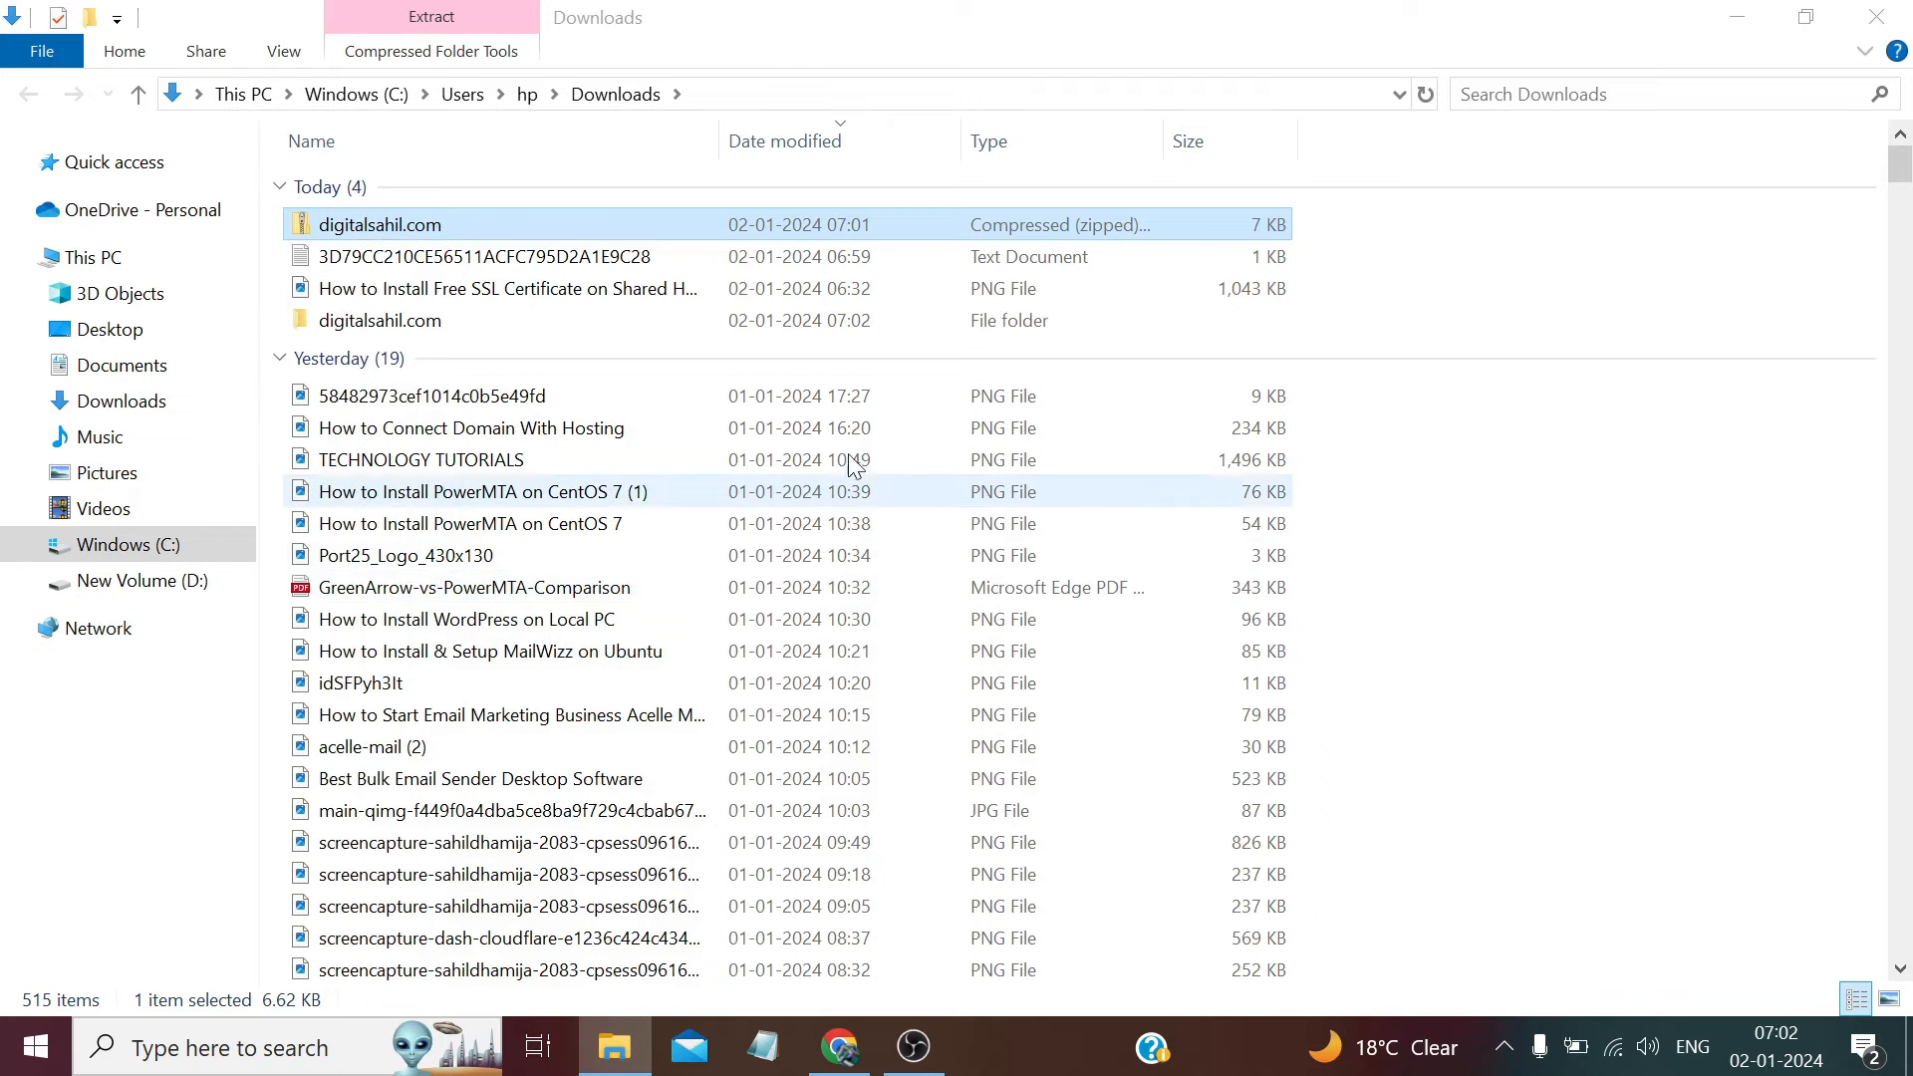
pyautogui.doubleClick(503, 249)
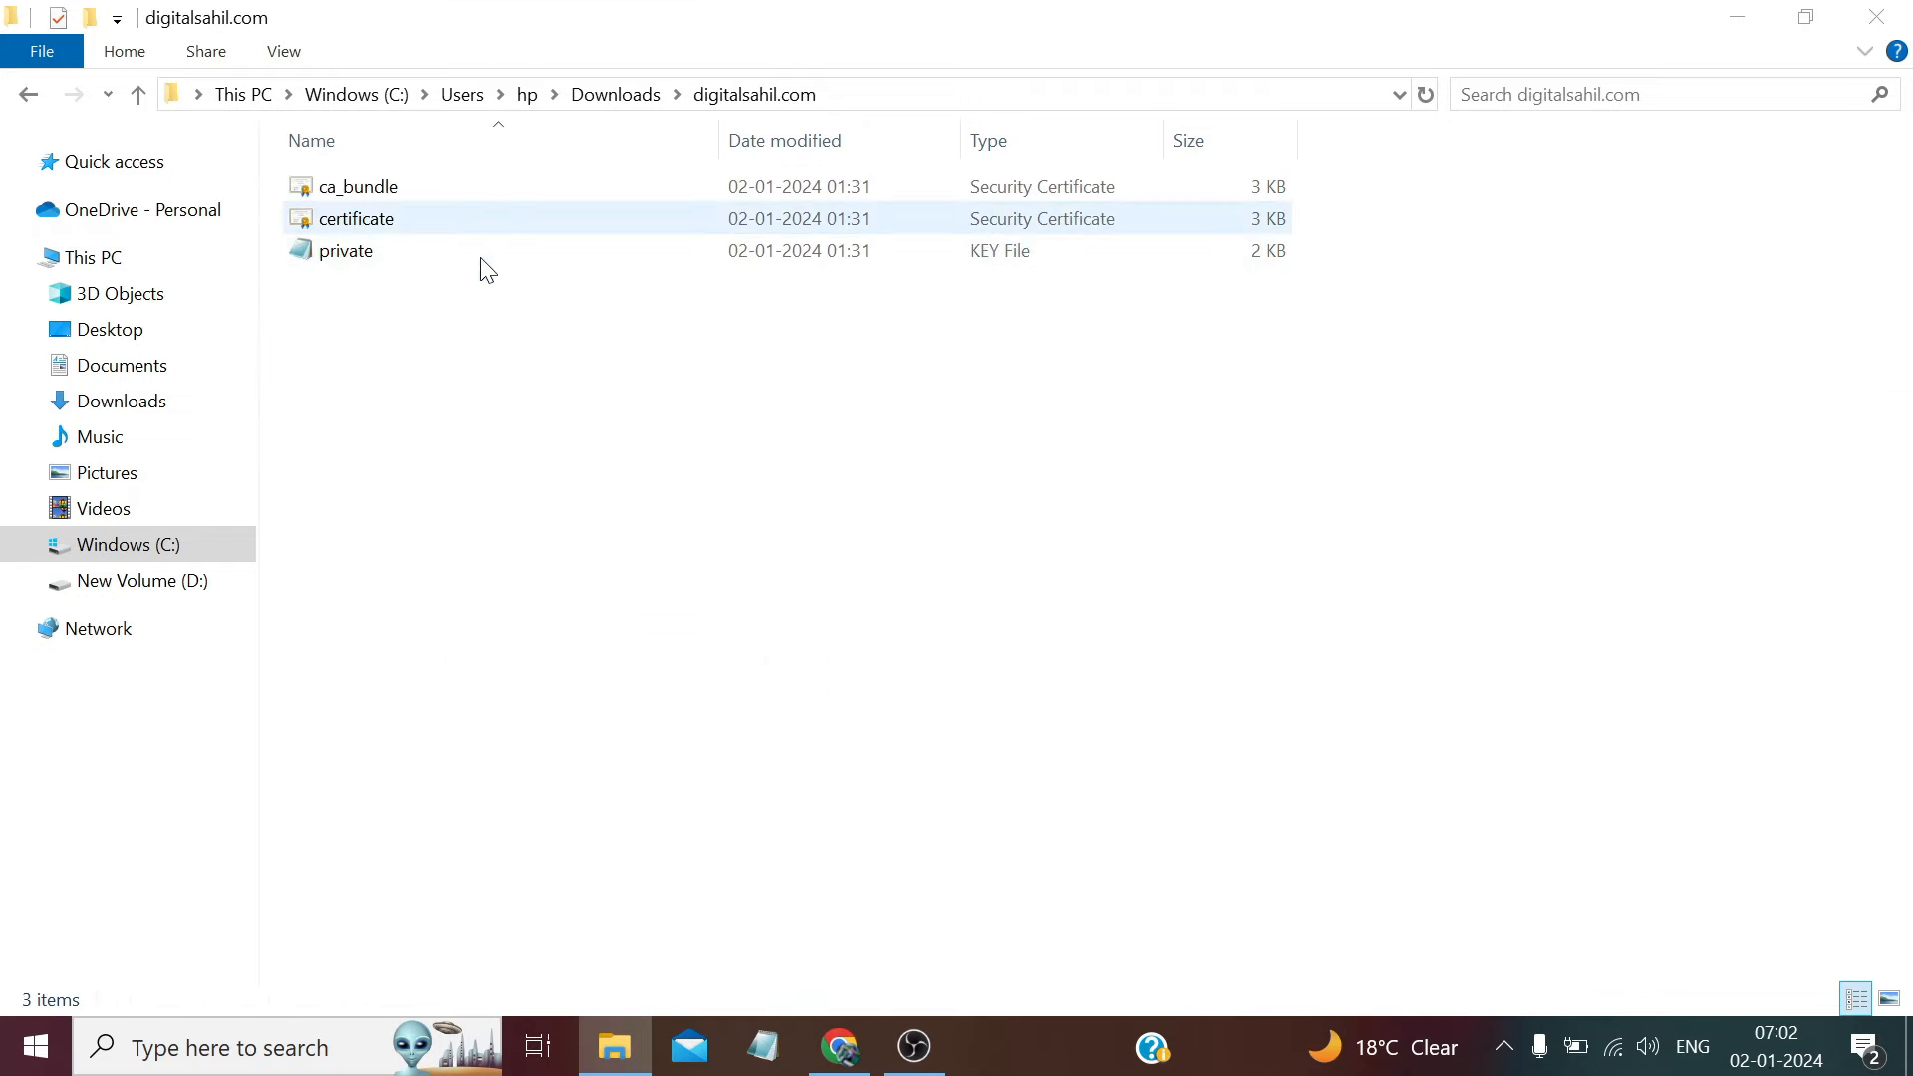
# - Switch to the cPanel page in Chrome, search its tools for "ssl" and open SSL/TLS Status
pyautogui.click(846, 1056)
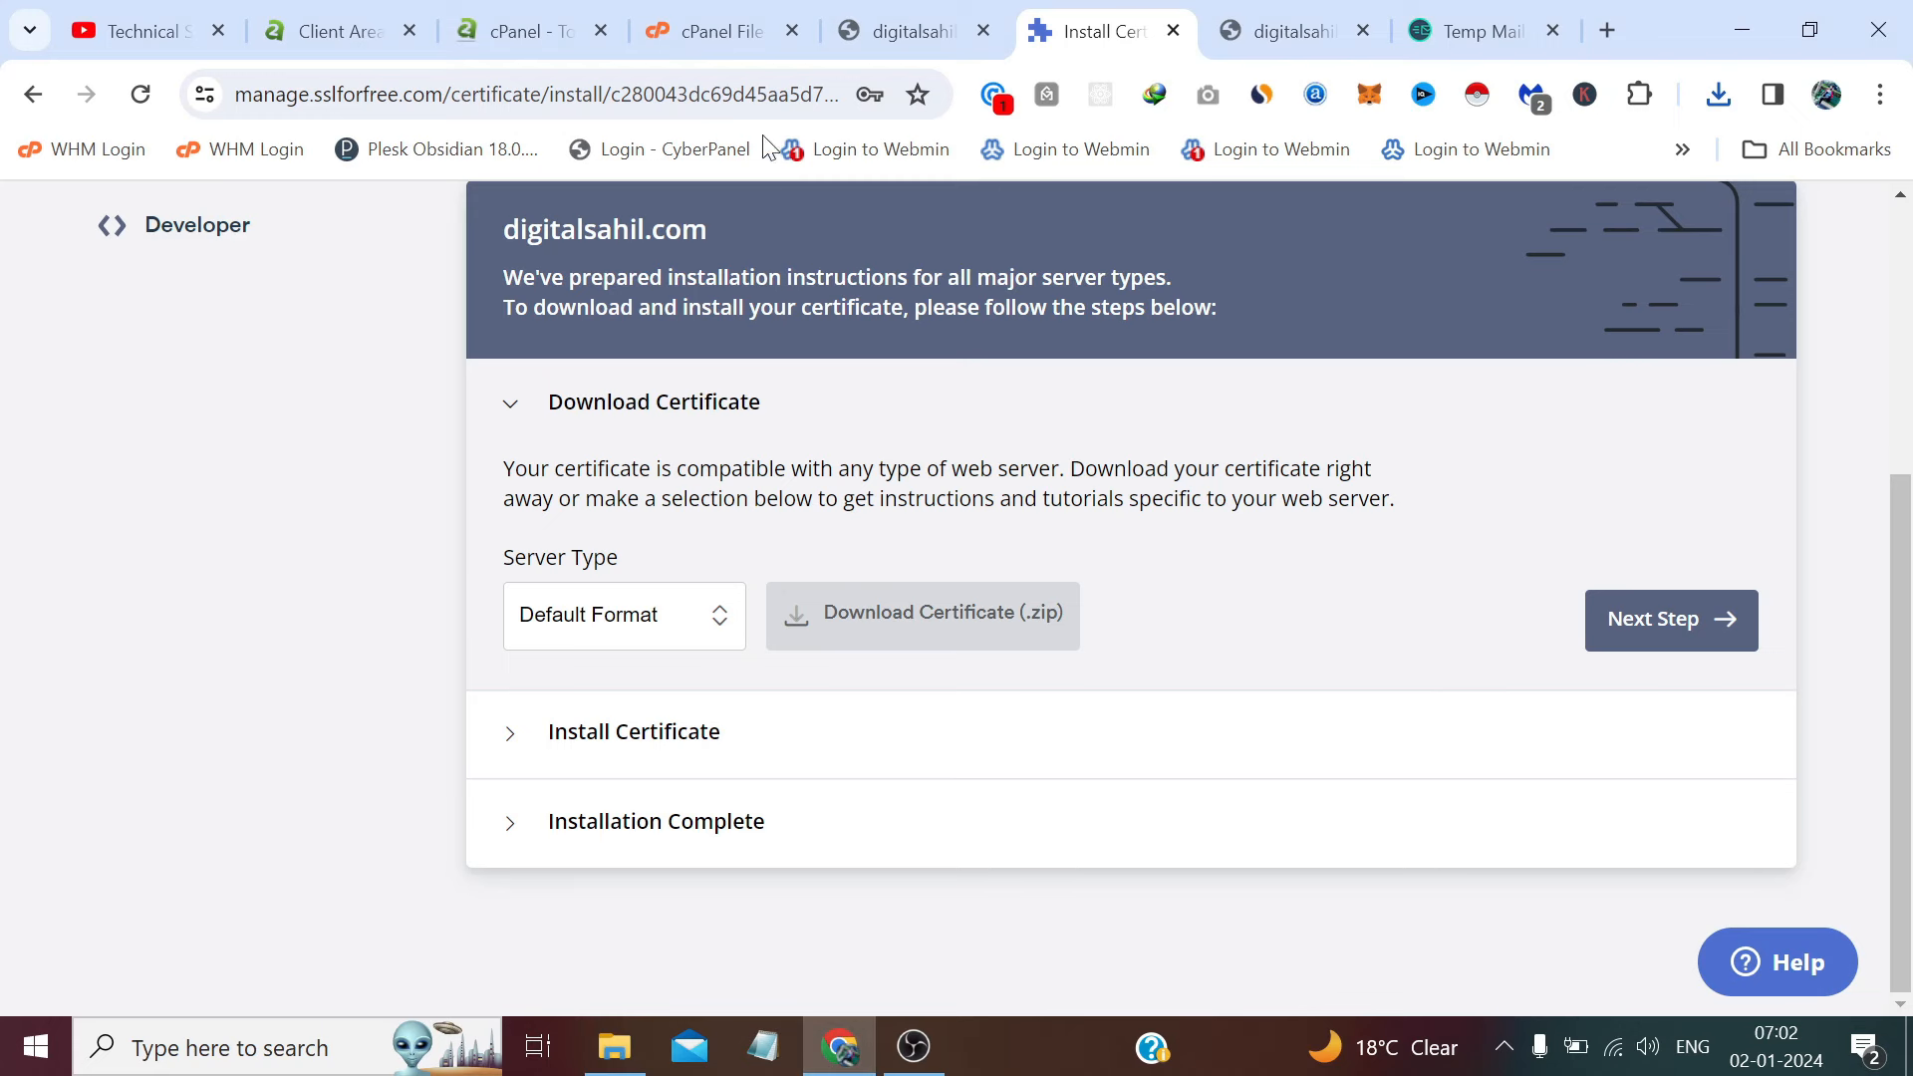
pyautogui.click(709, 30)
pyautogui.click(574, 24)
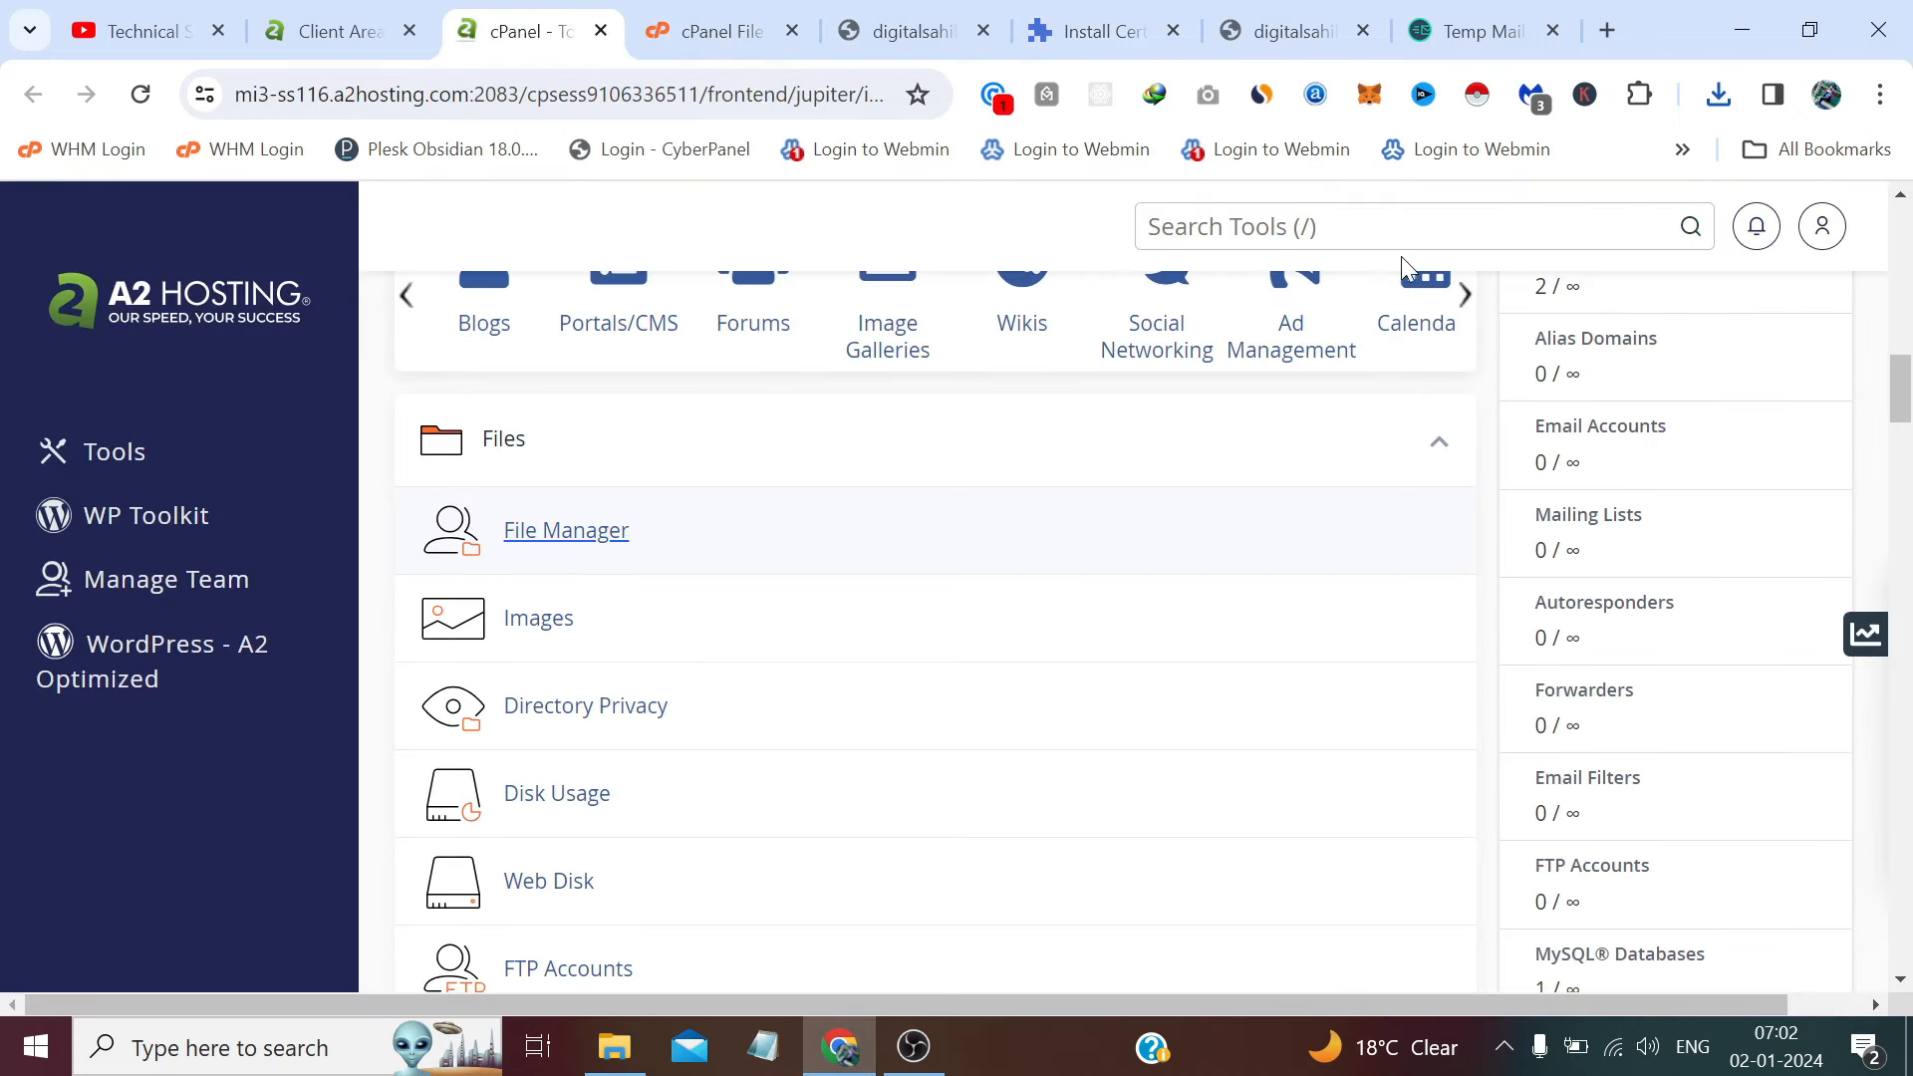
pyautogui.press('/')
pyautogui.write('ssl')
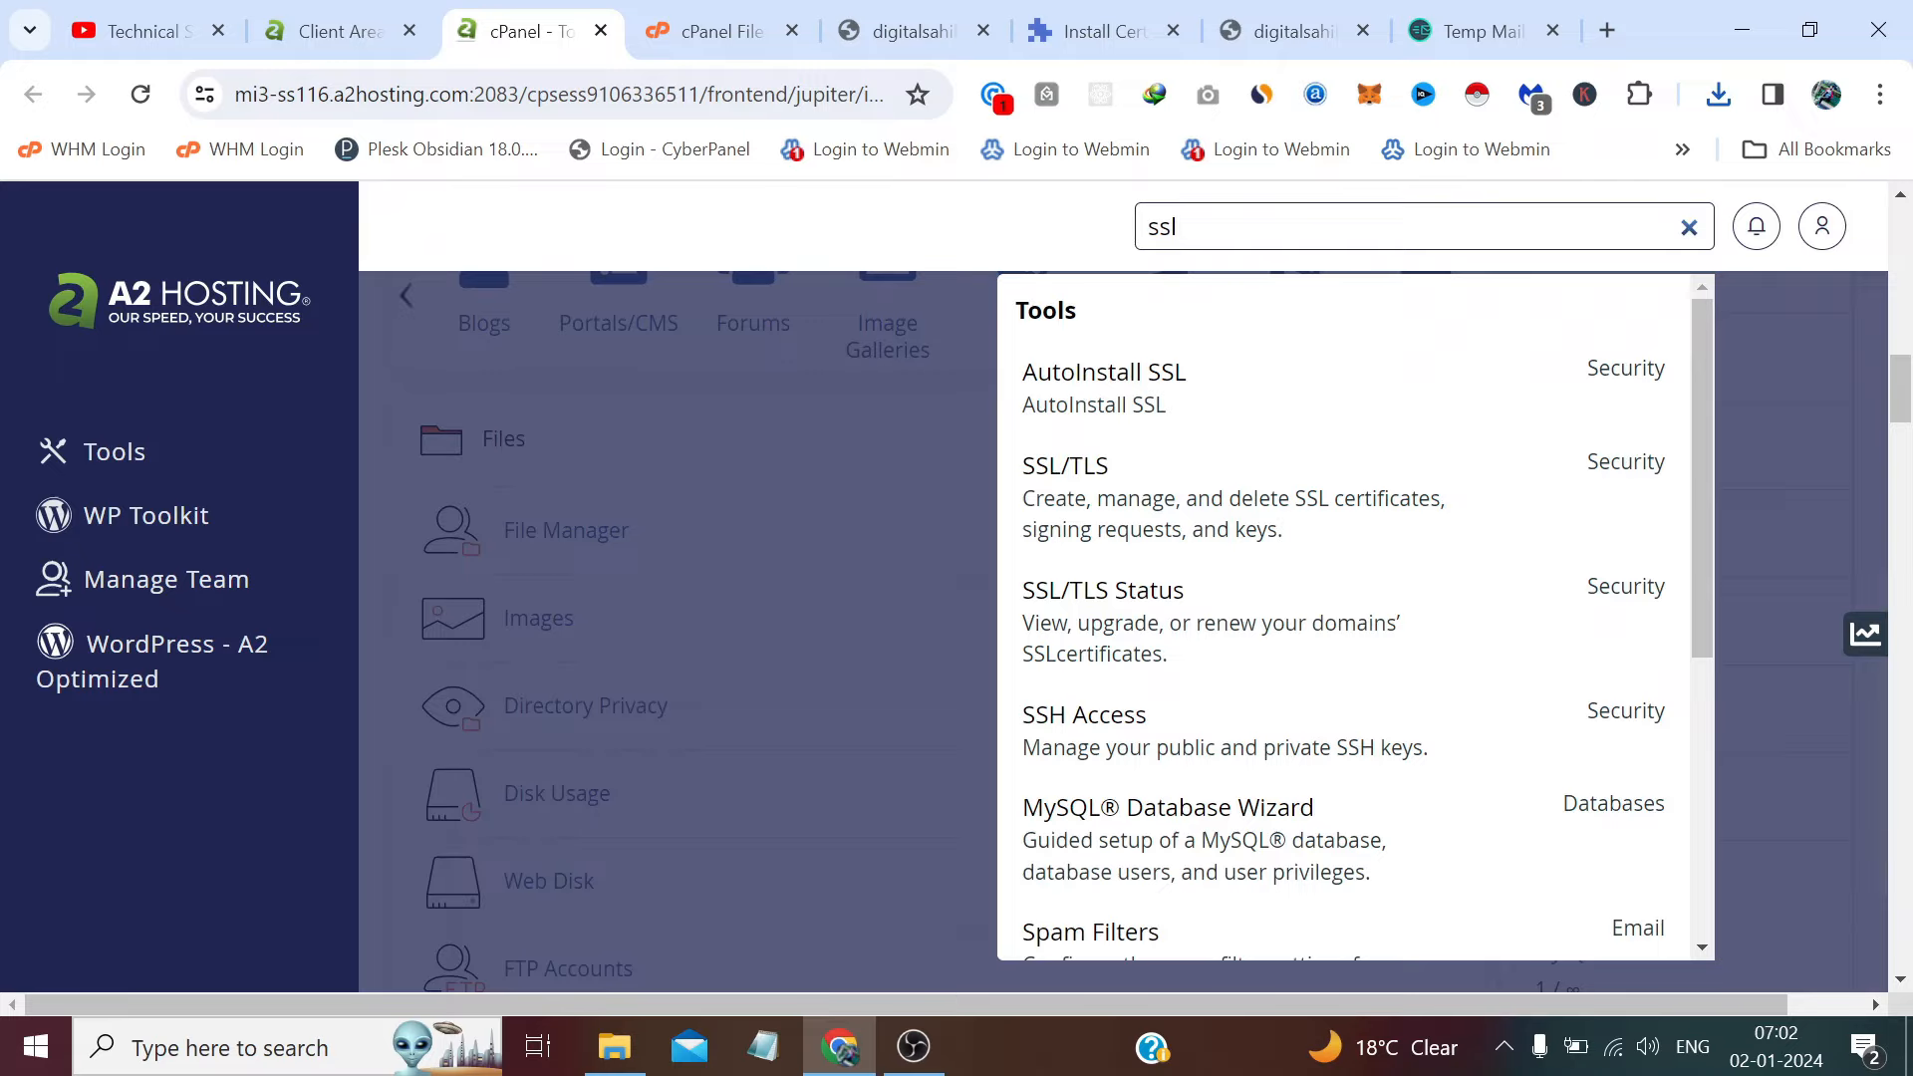
pyautogui.click(1335, 623)
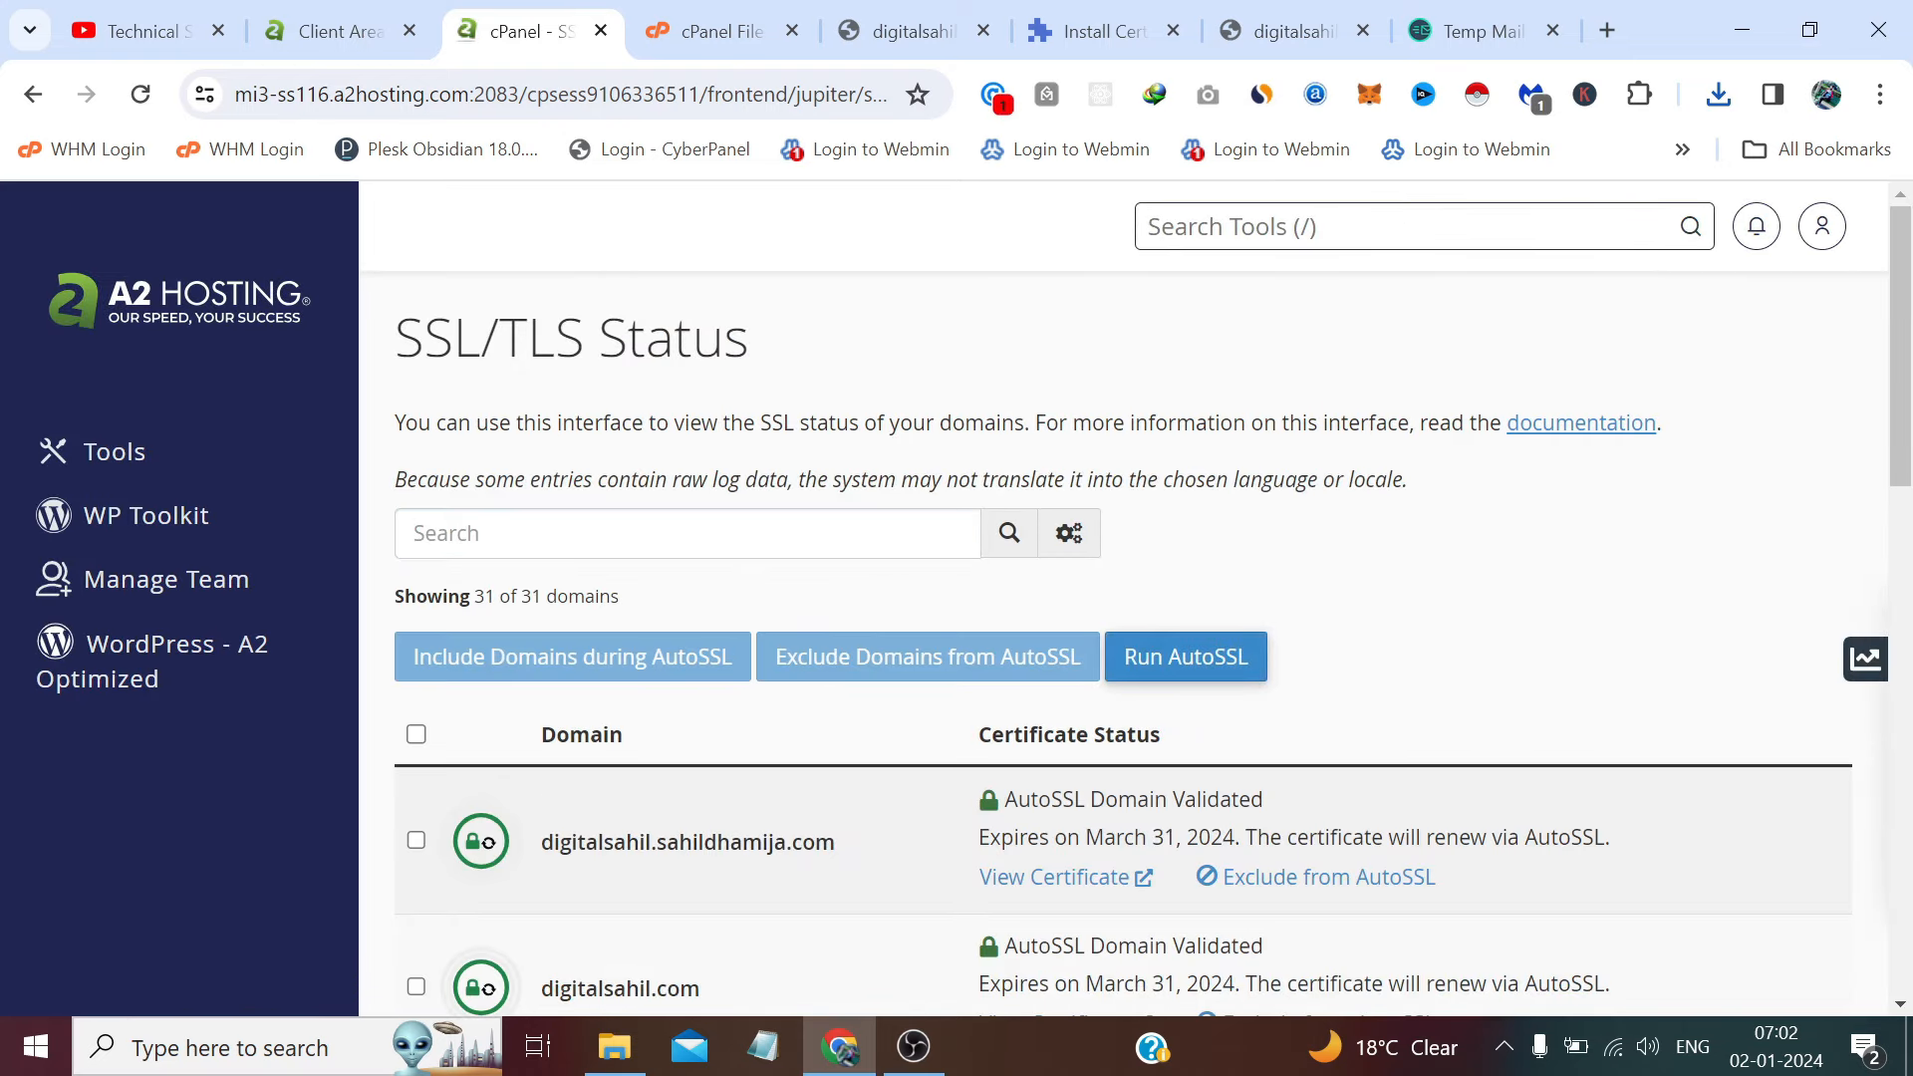
# - Search the cPanel tools for "ssl", open SSL/TLS and go to Manage SSL sites
pyautogui.write('ssl')
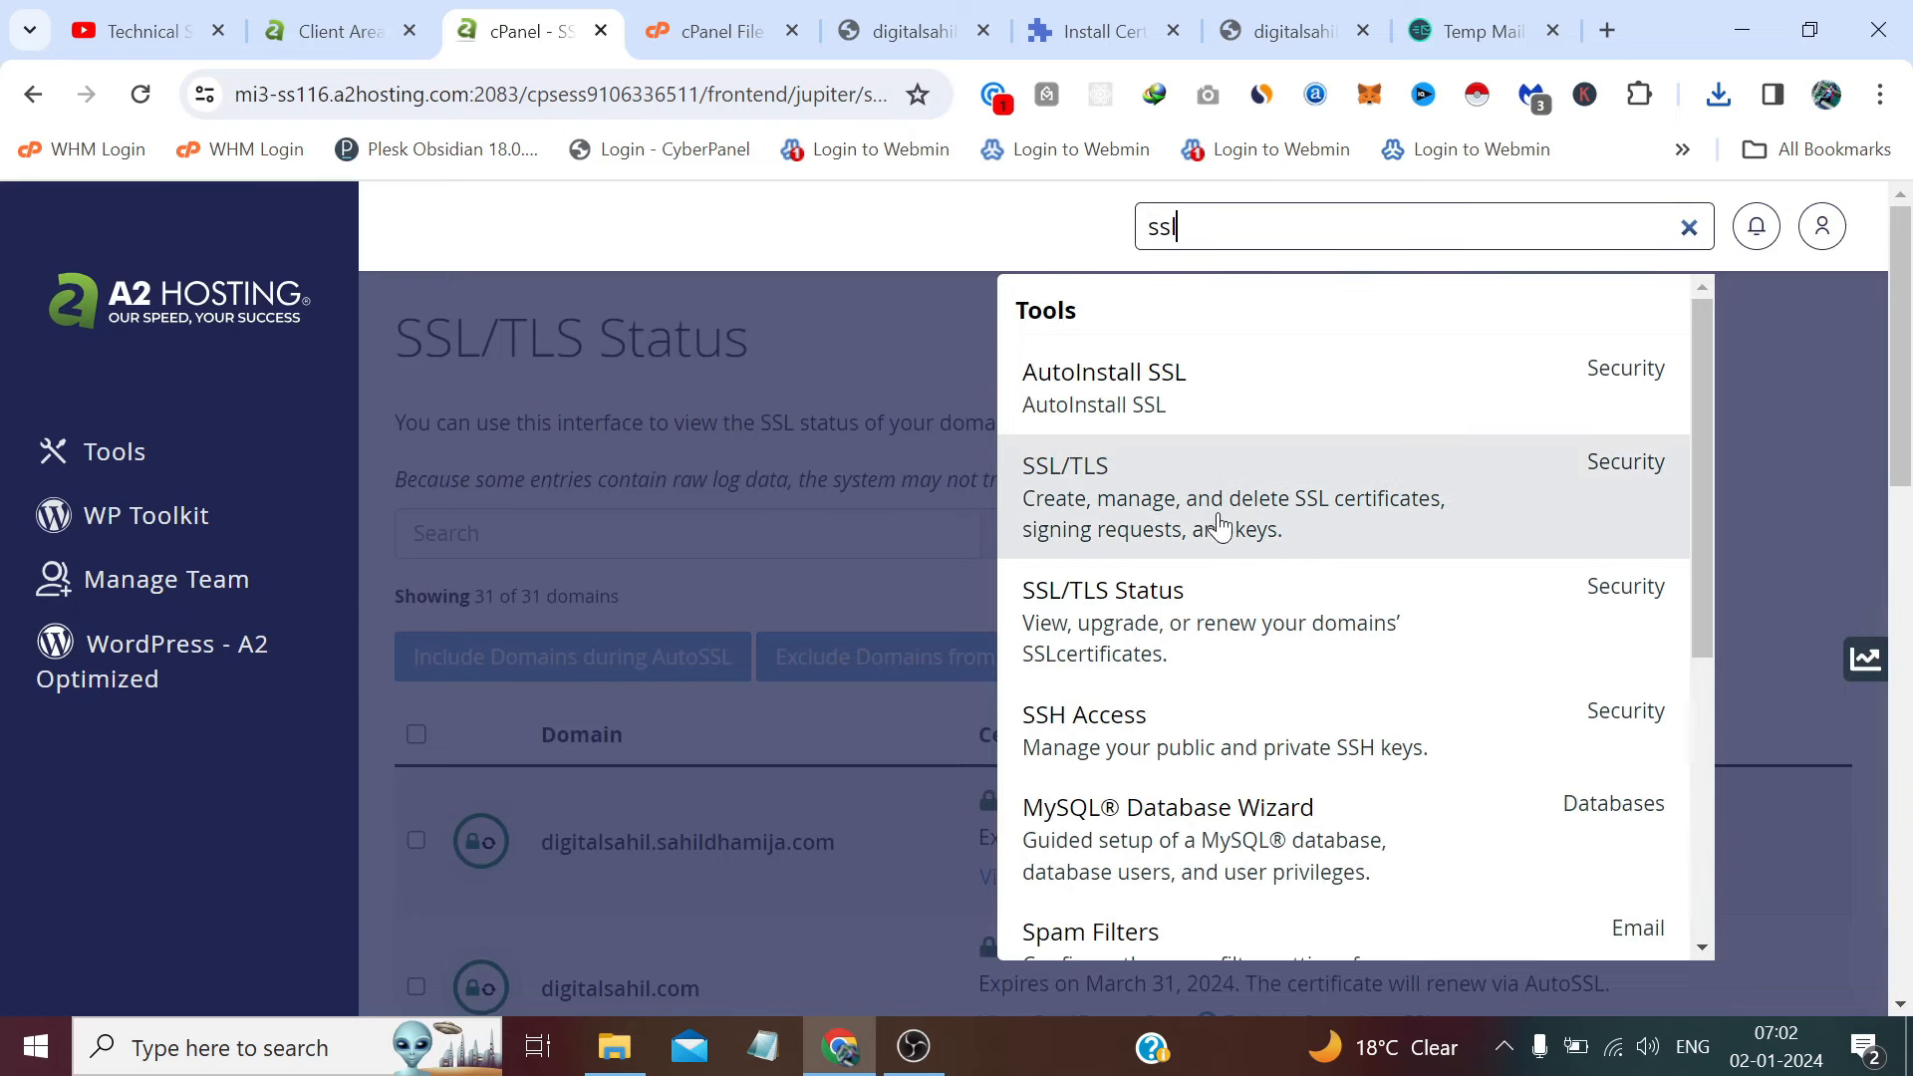
pyautogui.click(1206, 476)
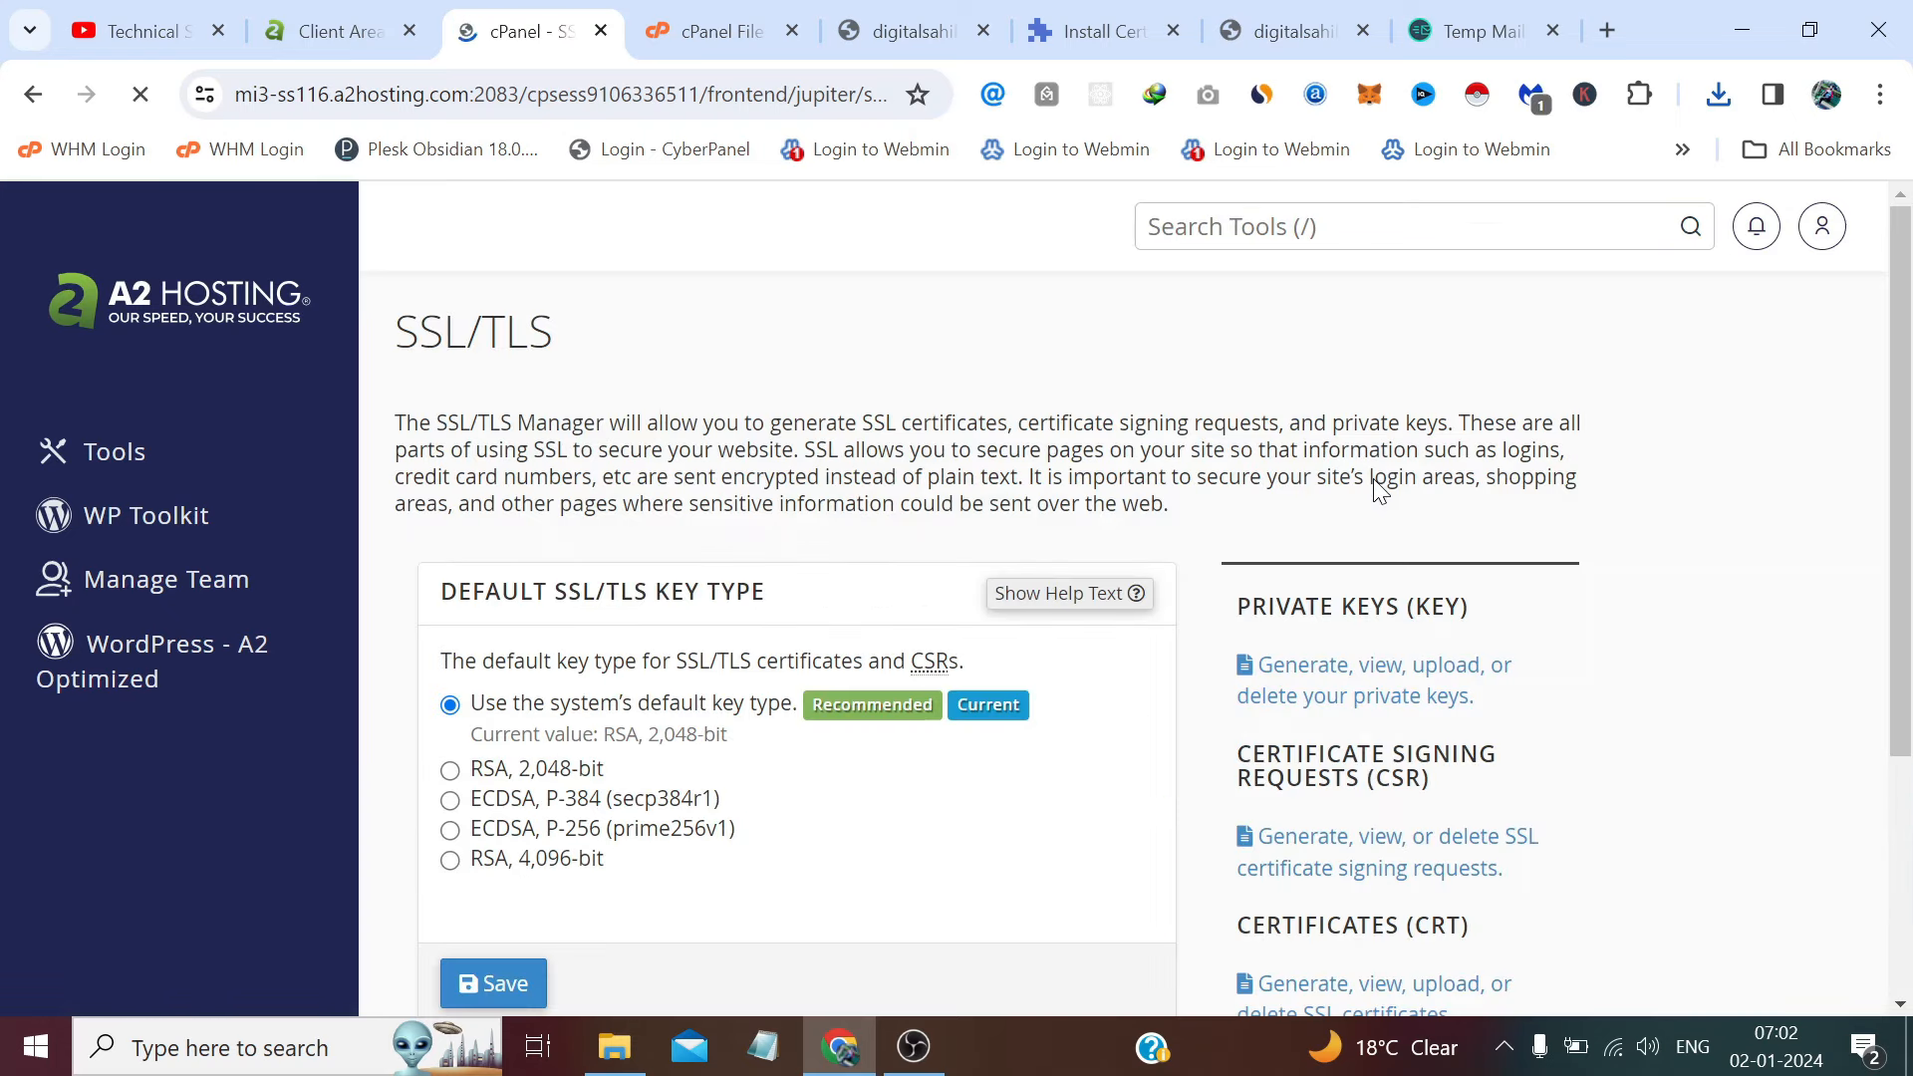
pyautogui.scroll(-4, 1146, 638)
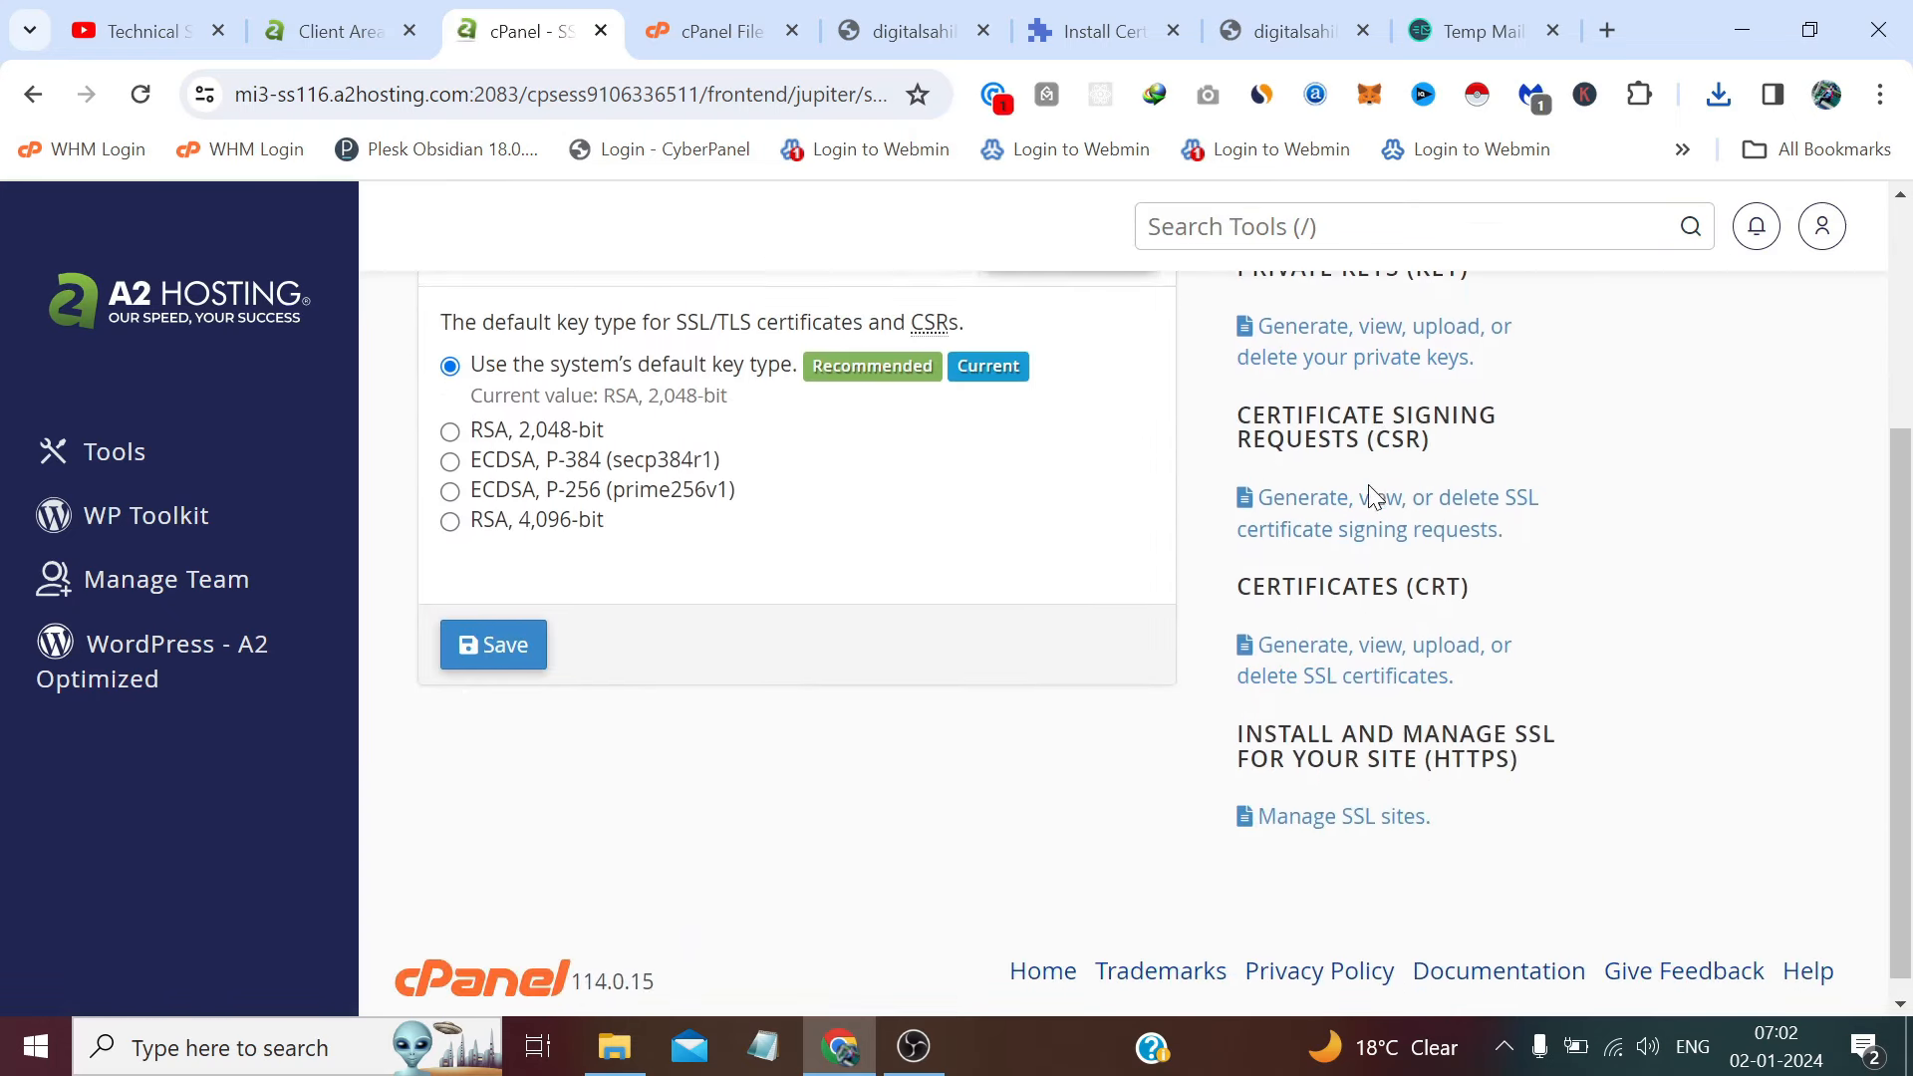
pyautogui.click(1326, 797)
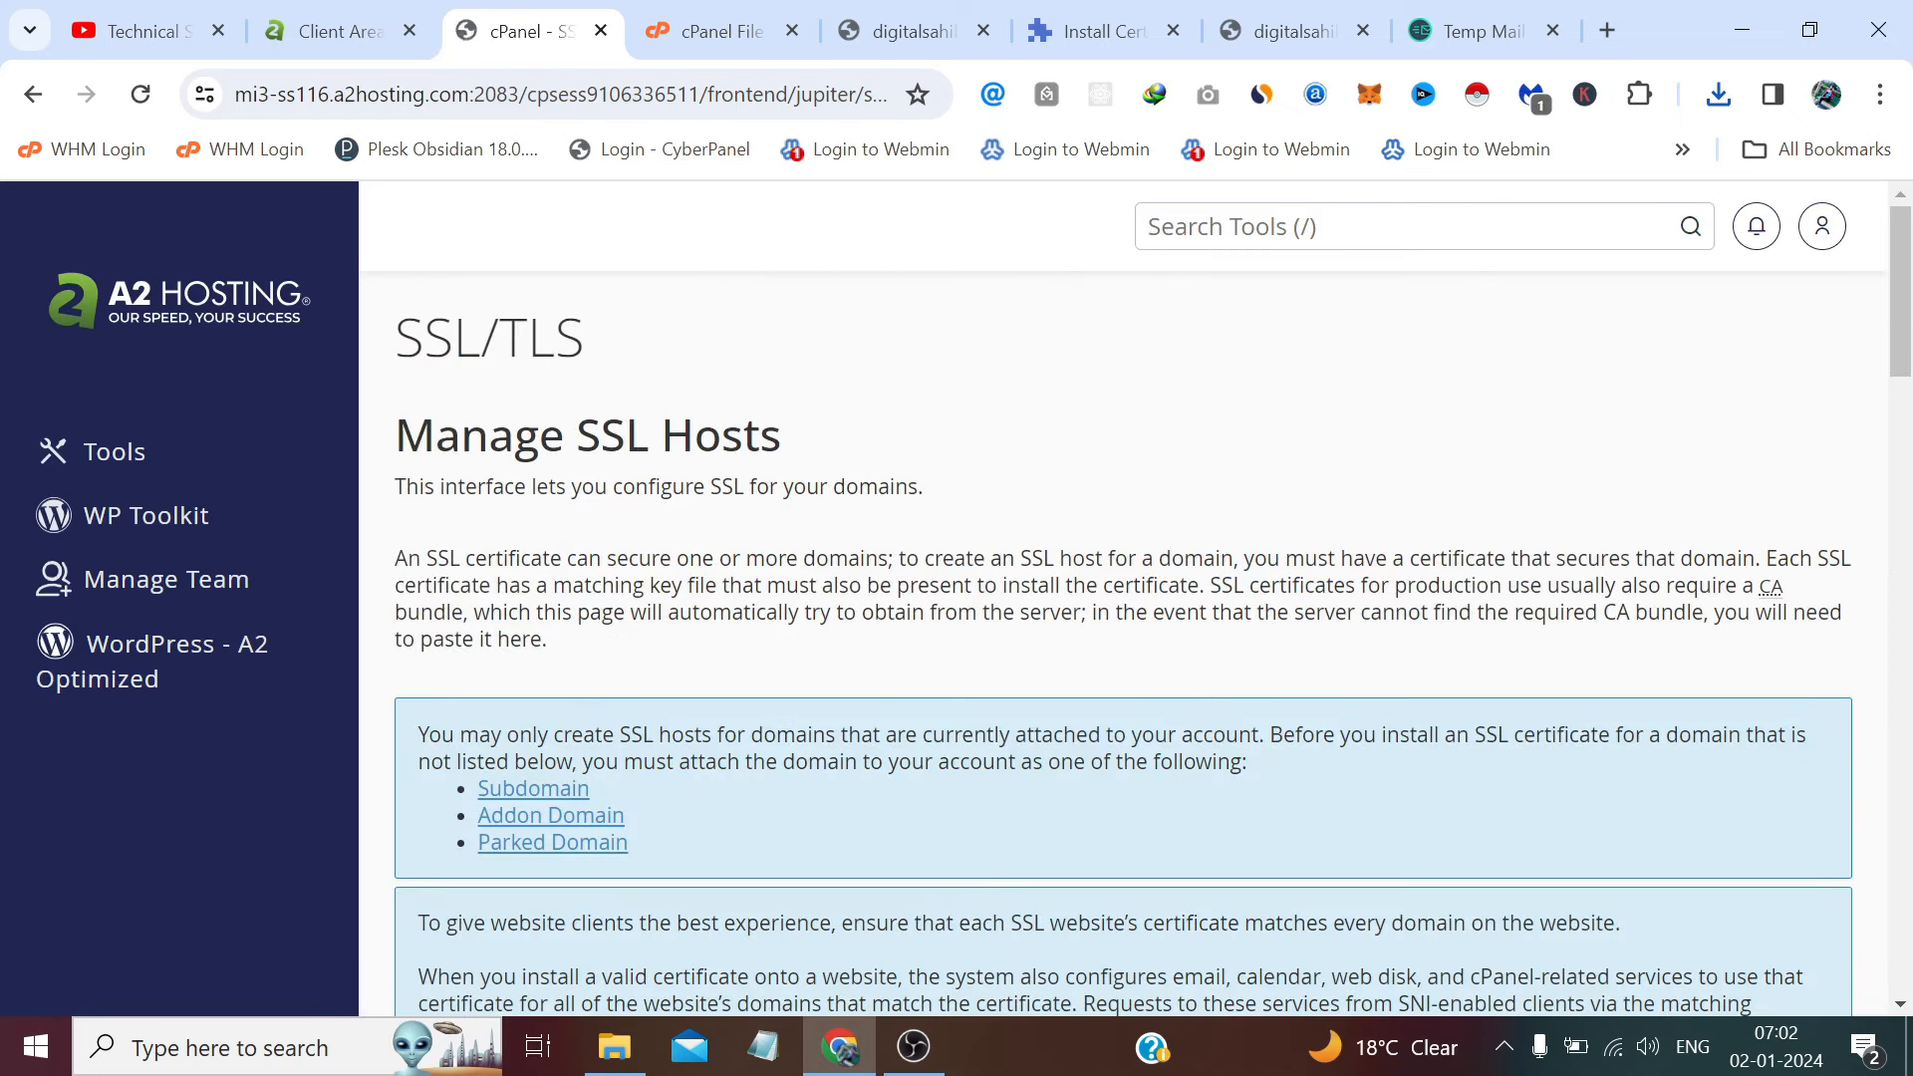
# - Choose digitalsahil.com as the domain for installing an SSL website certificate
pyautogui.scroll(-5, 1325, 809)
pyautogui.scroll(-3, 1076, 588)
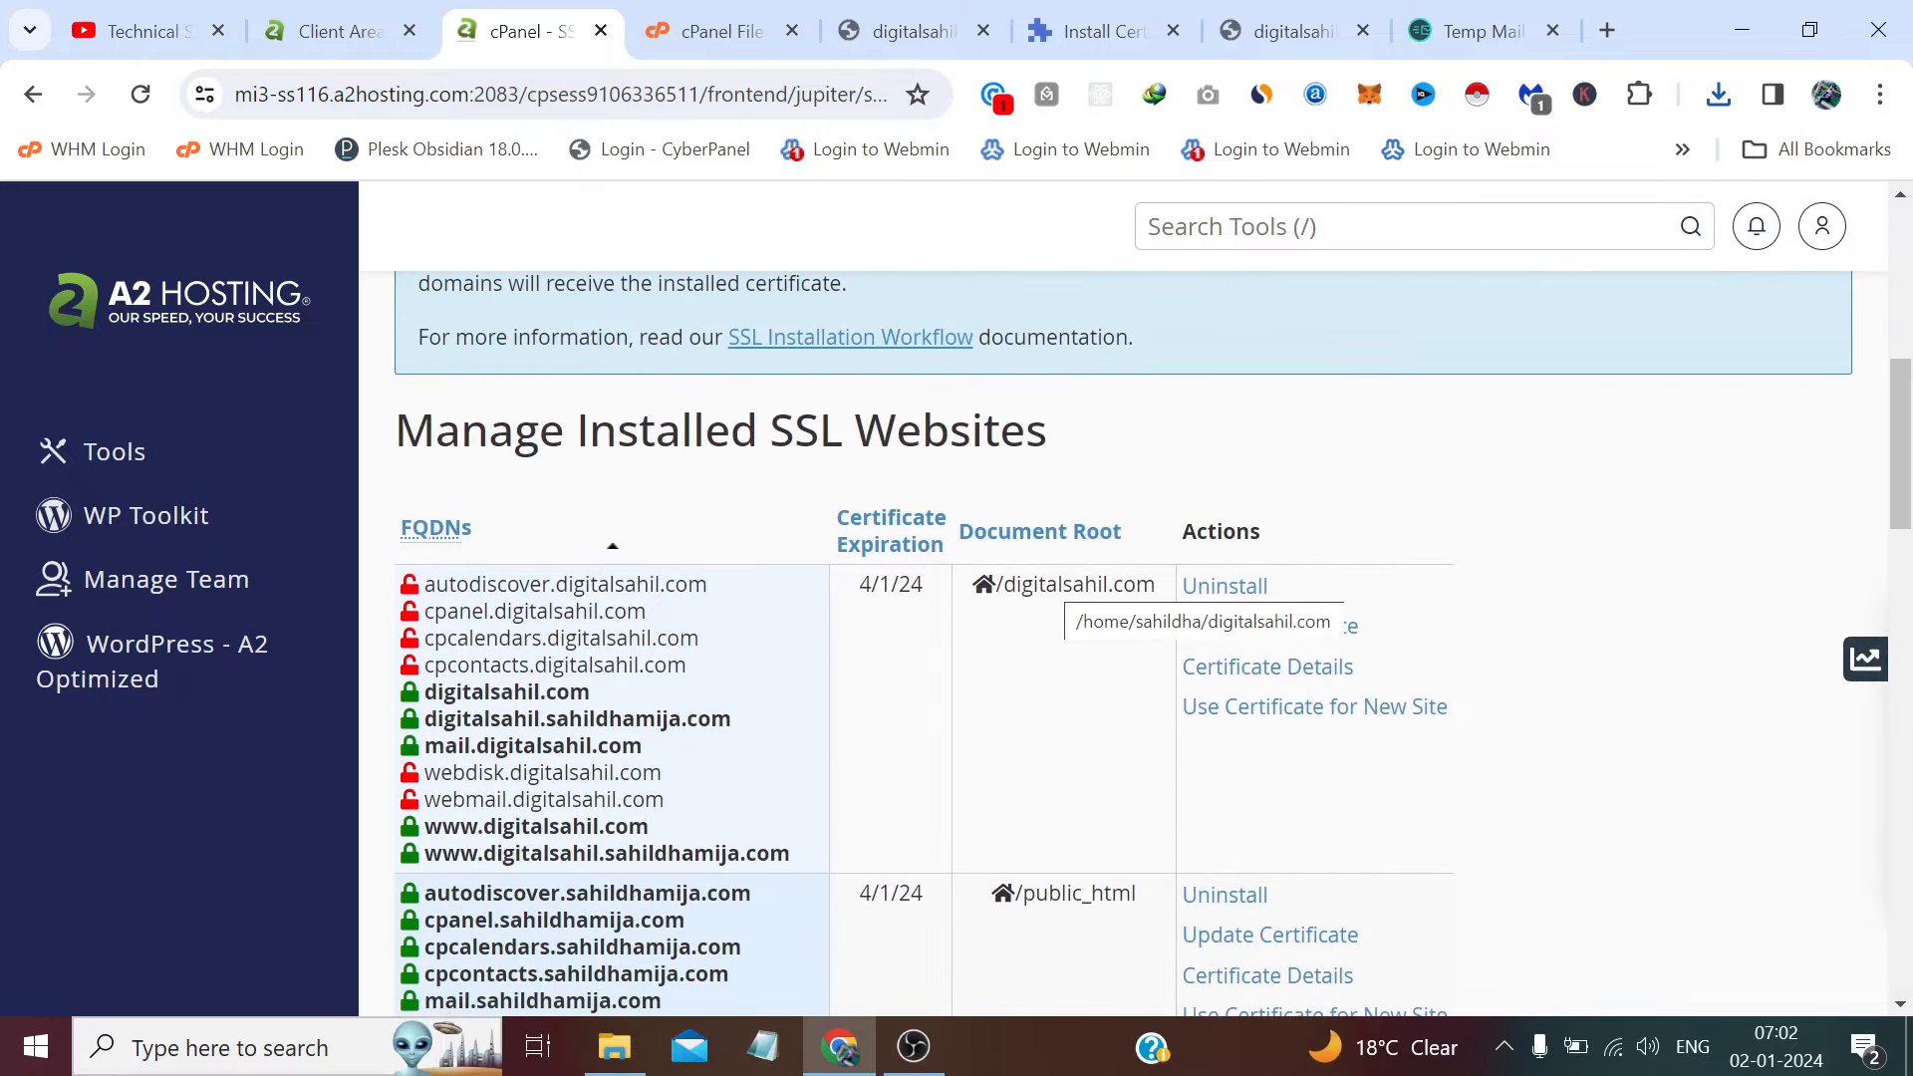
pyautogui.scroll(-15, 1003, 627)
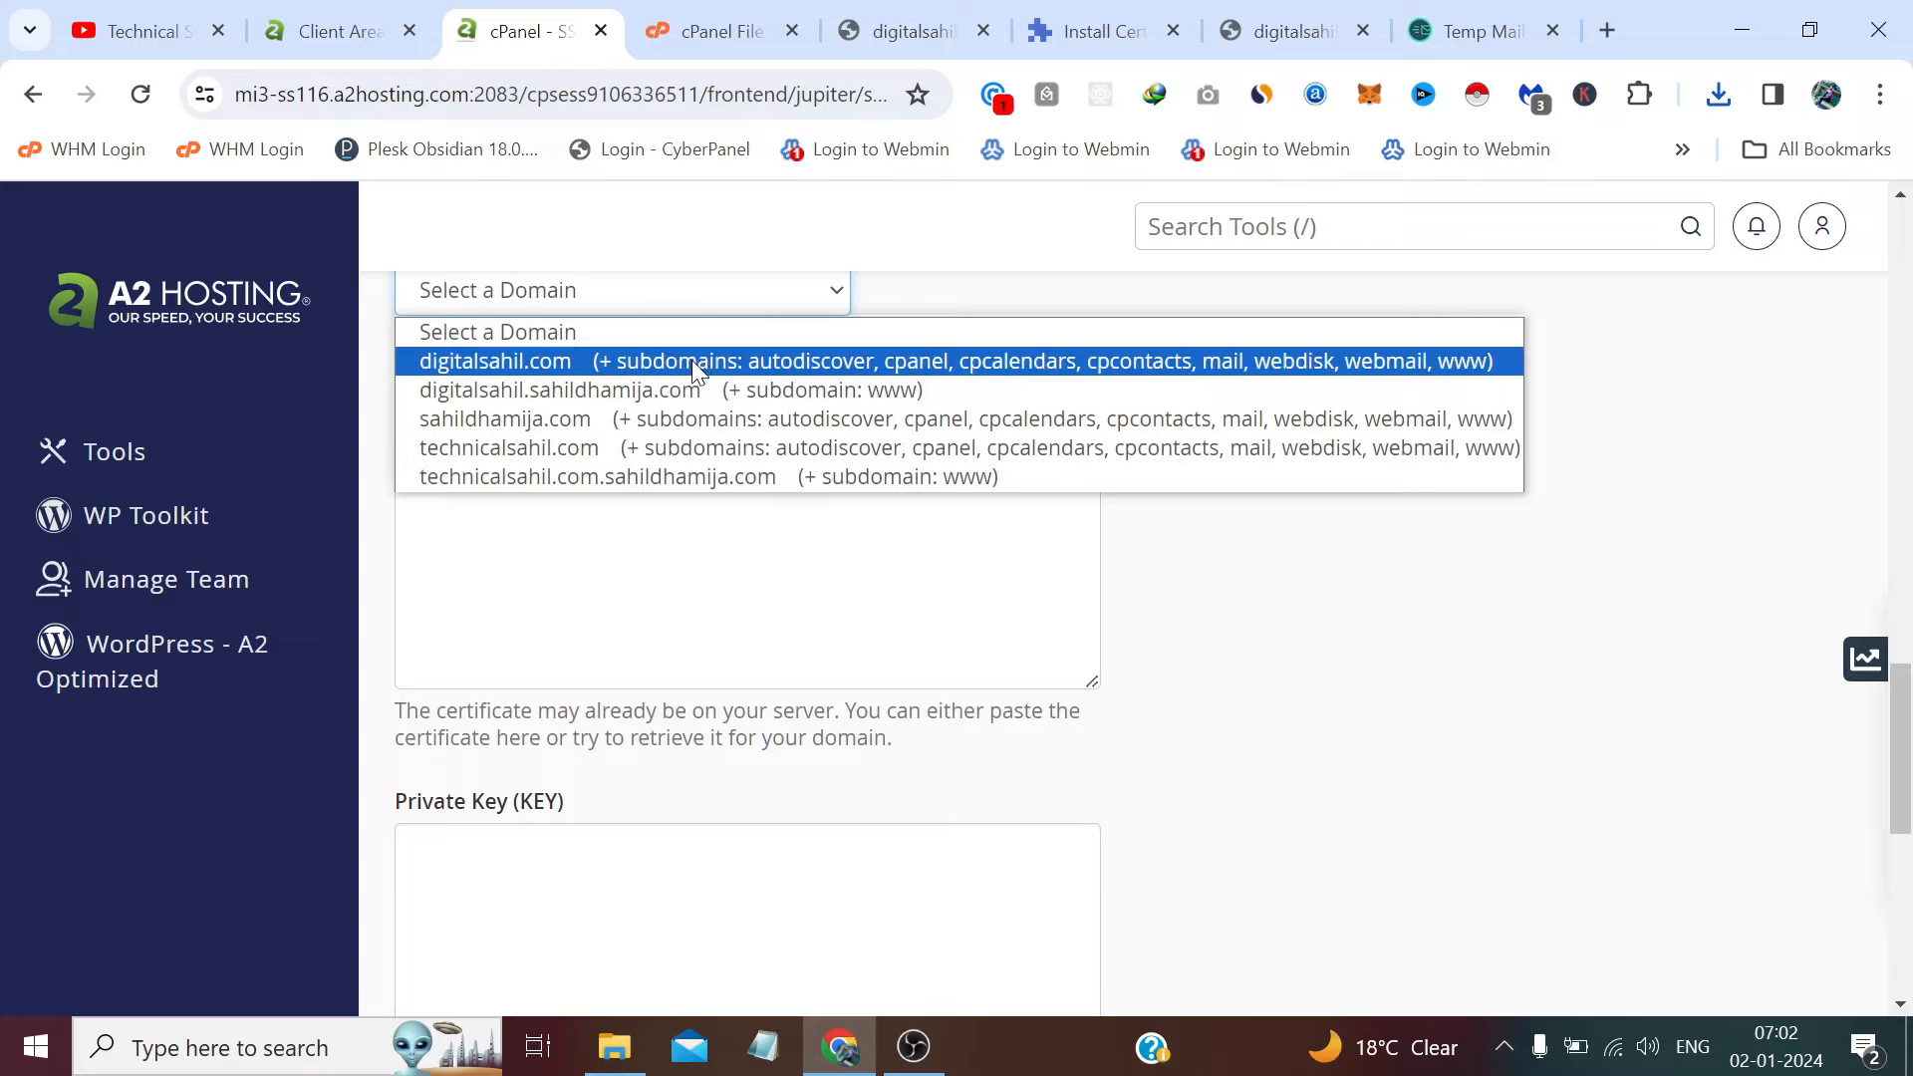
pyautogui.click(654, 361)
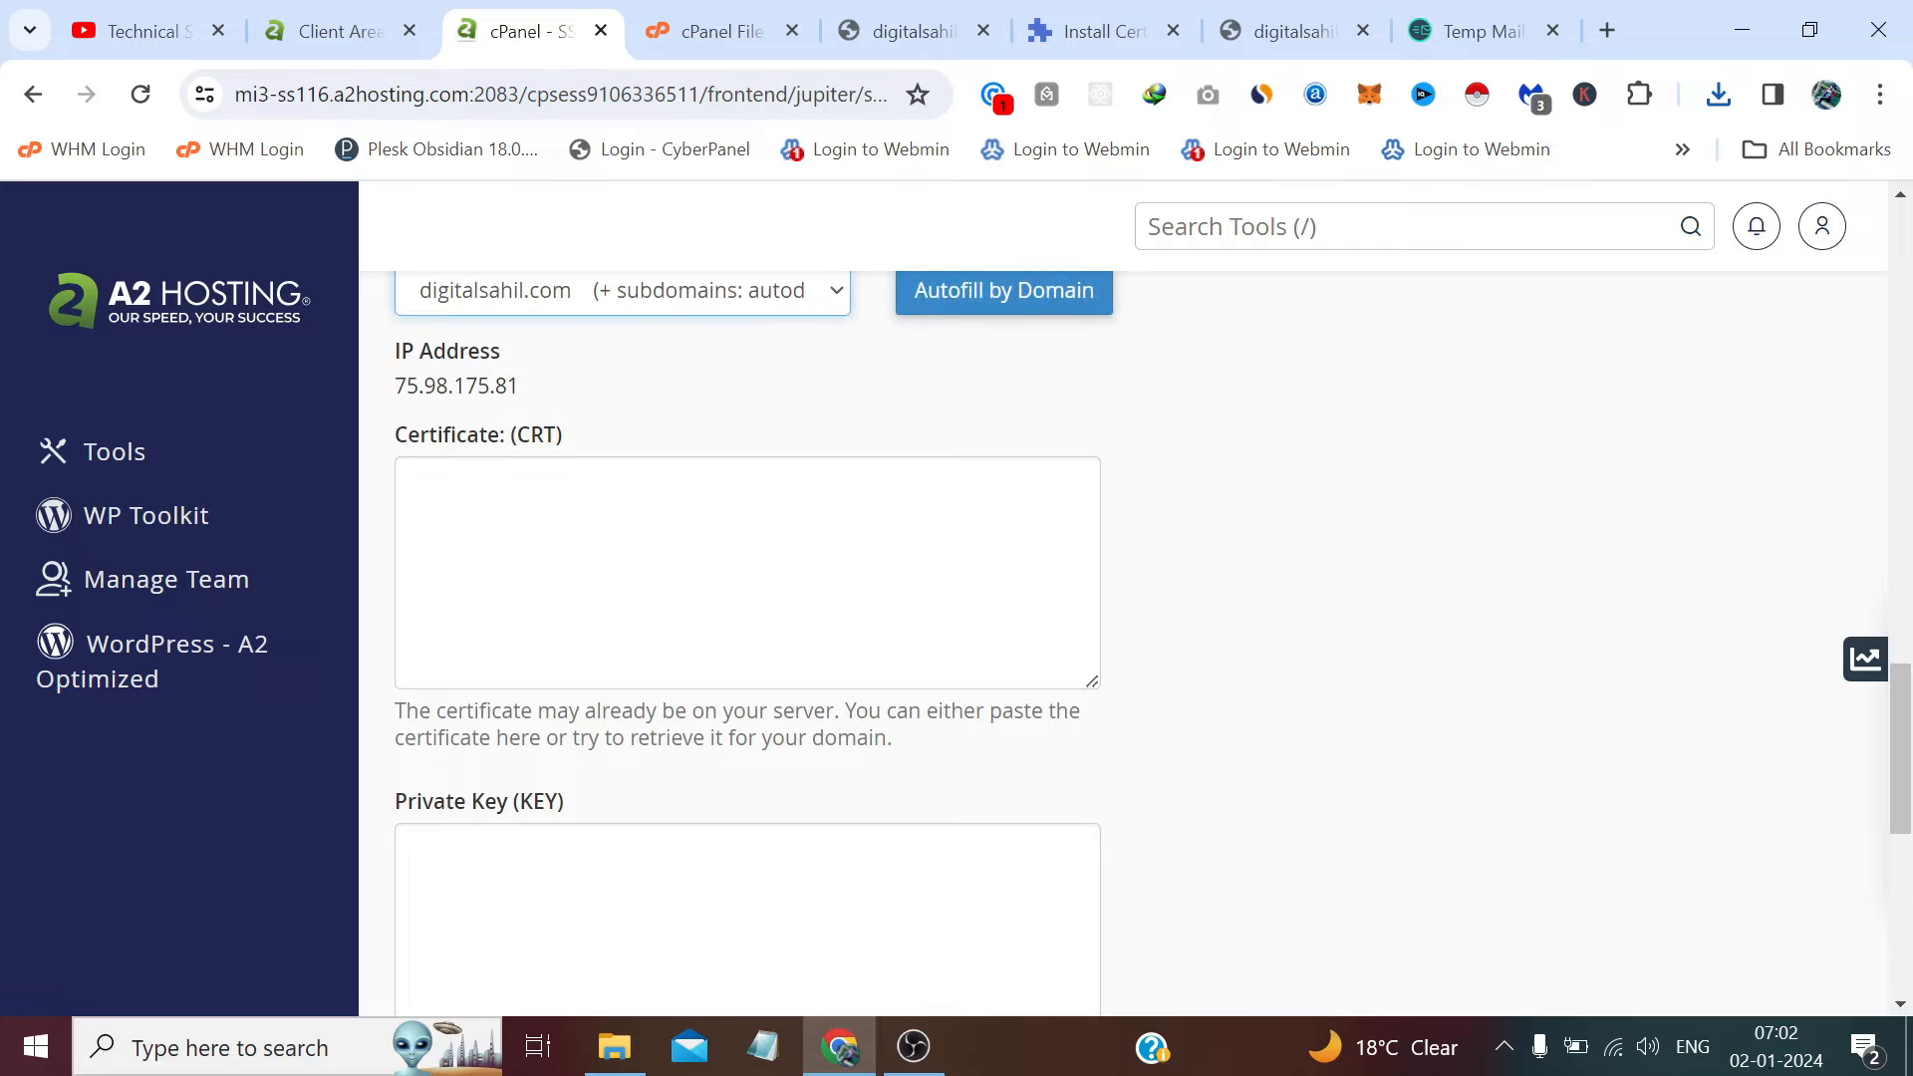
pyautogui.moveTo(614, 1046)
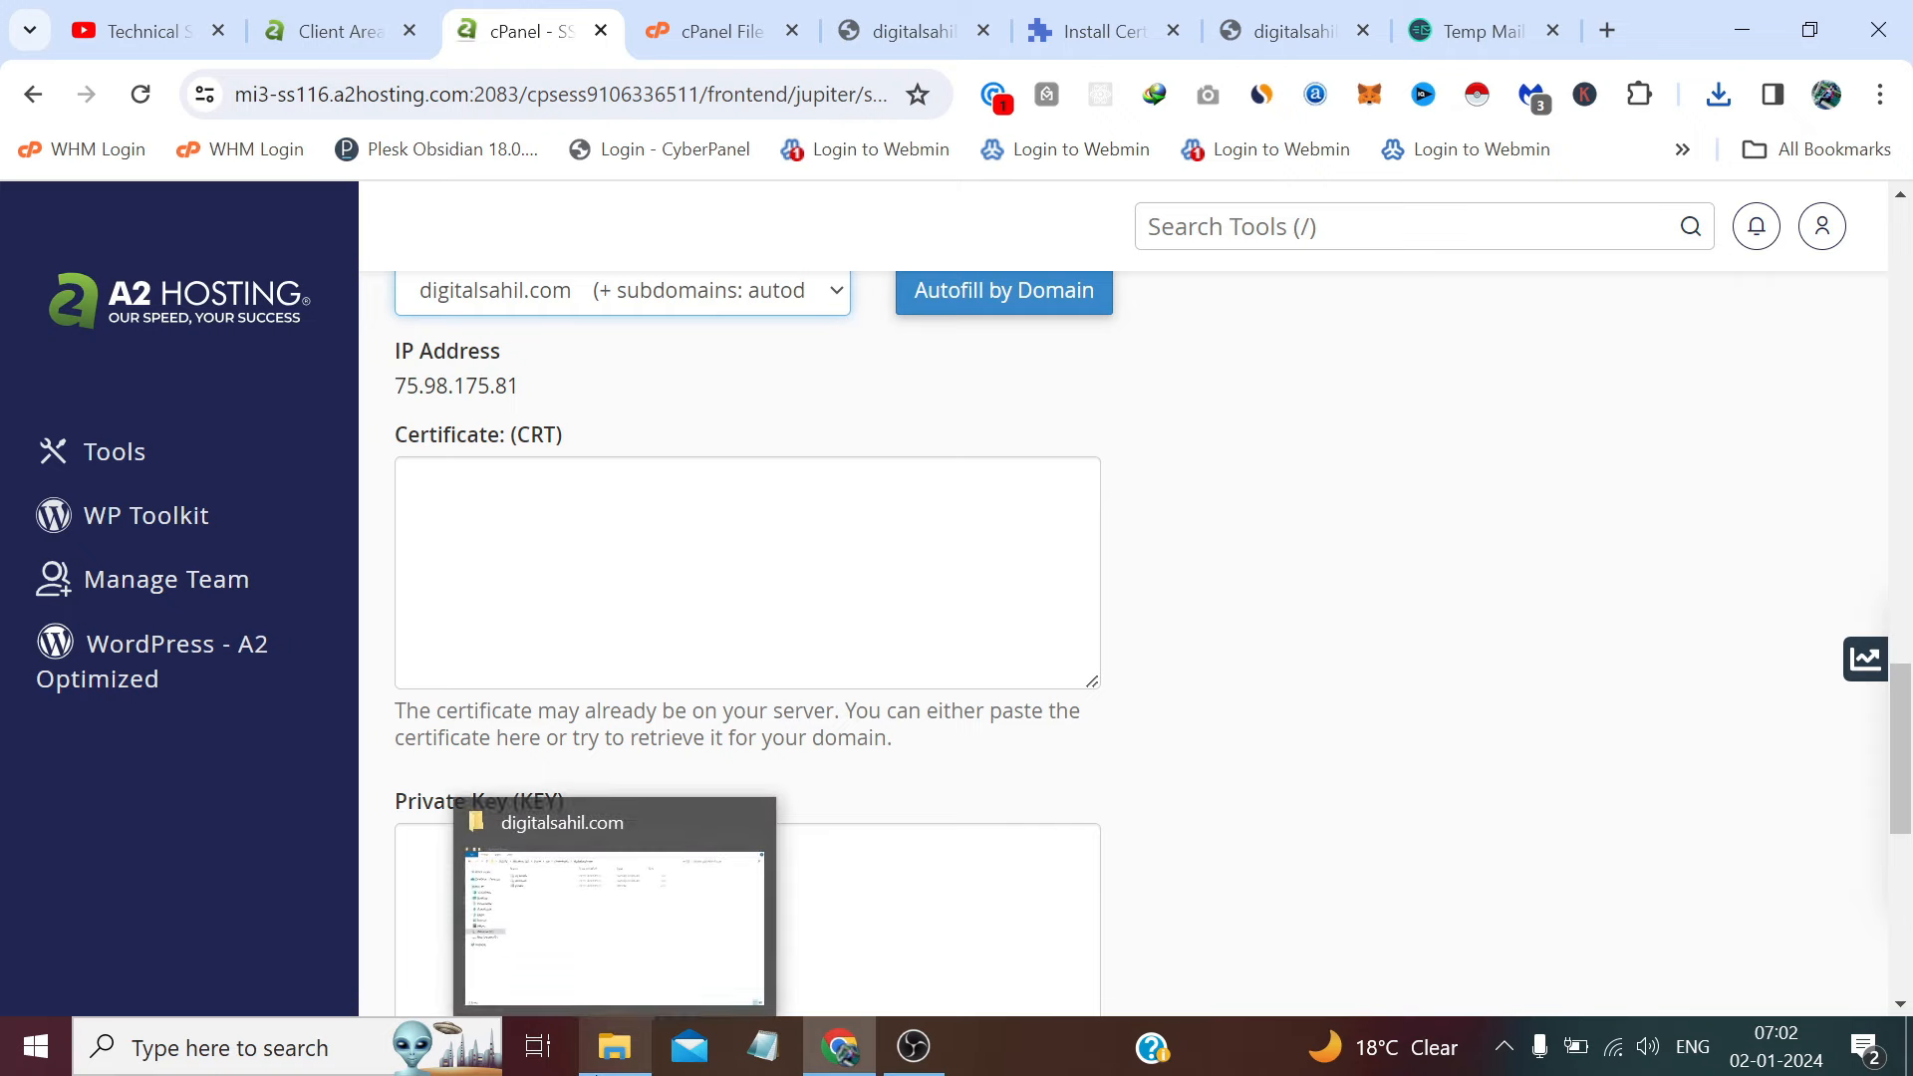
pyautogui.click(583, 840)
pyautogui.click(345, 188)
pyautogui.rightClick(348, 199)
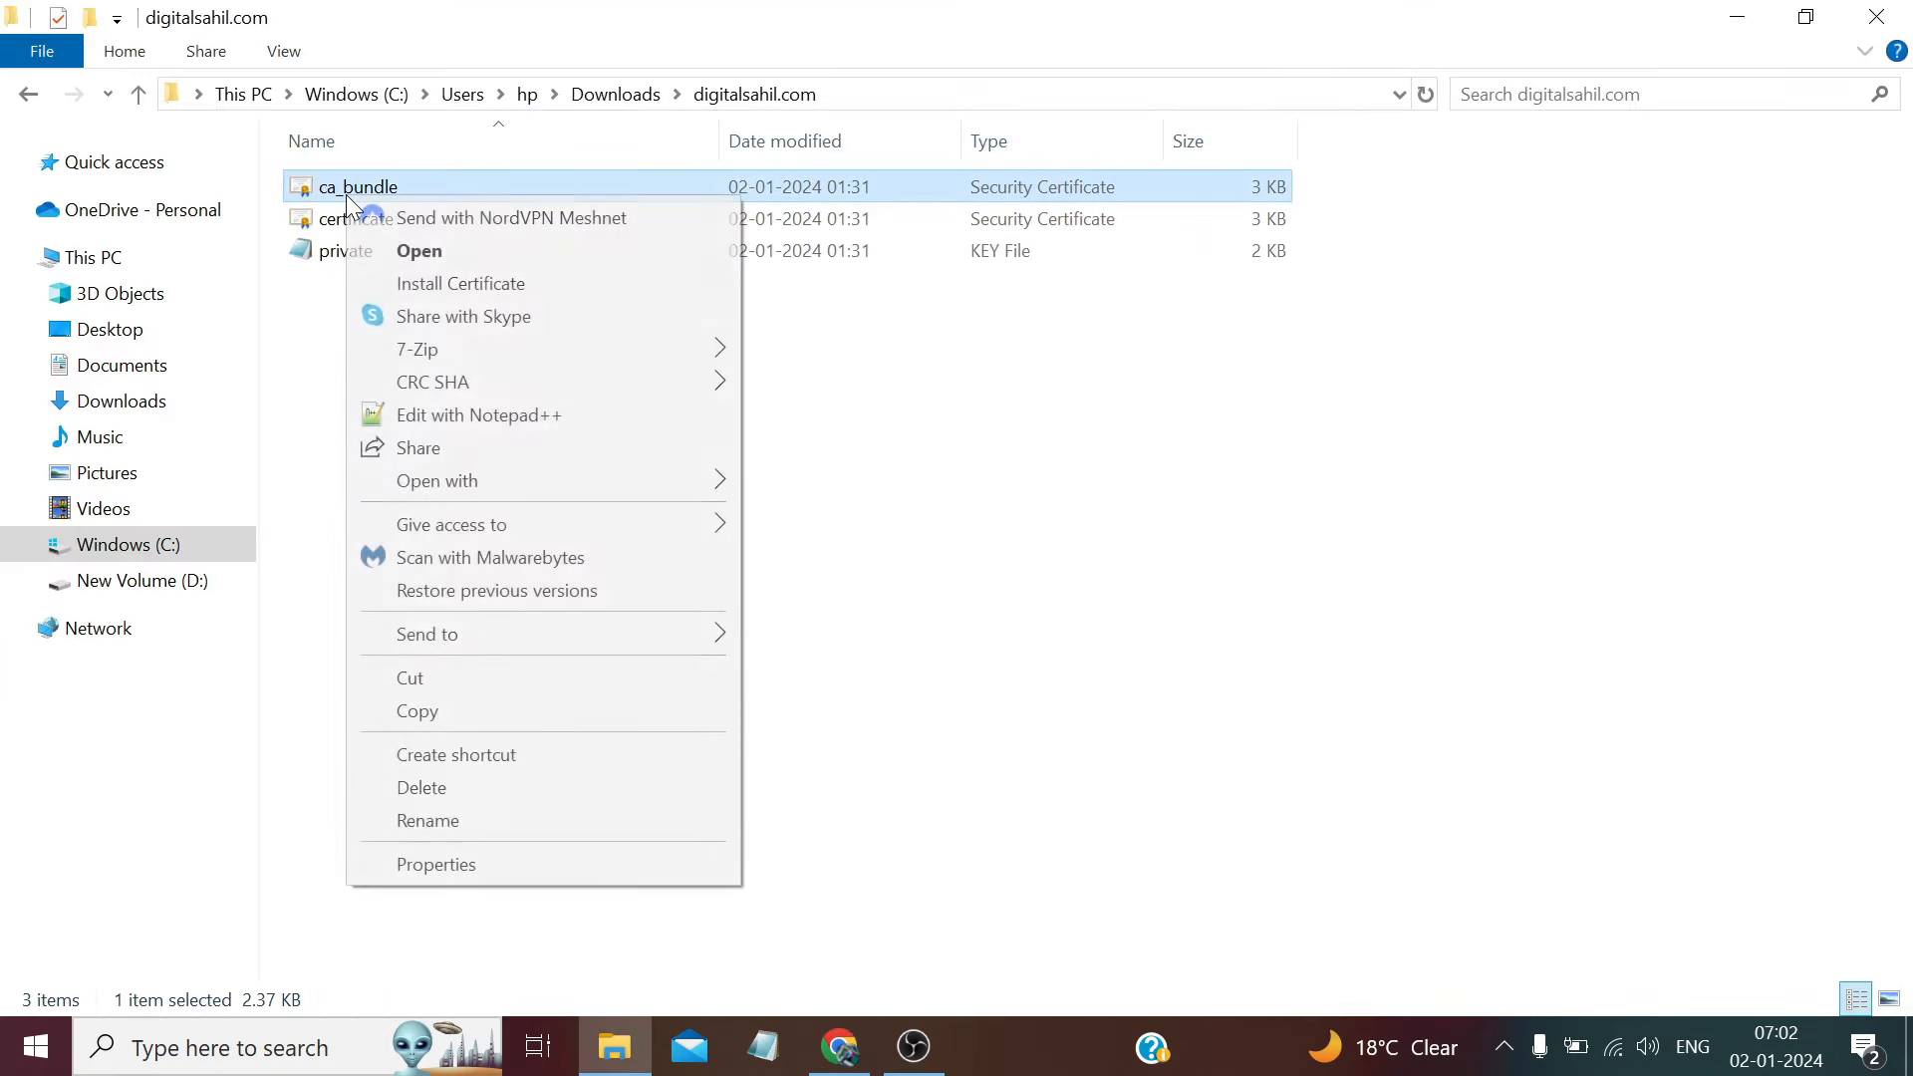
pyautogui.click(973, 376)
pyautogui.click(840, 1046)
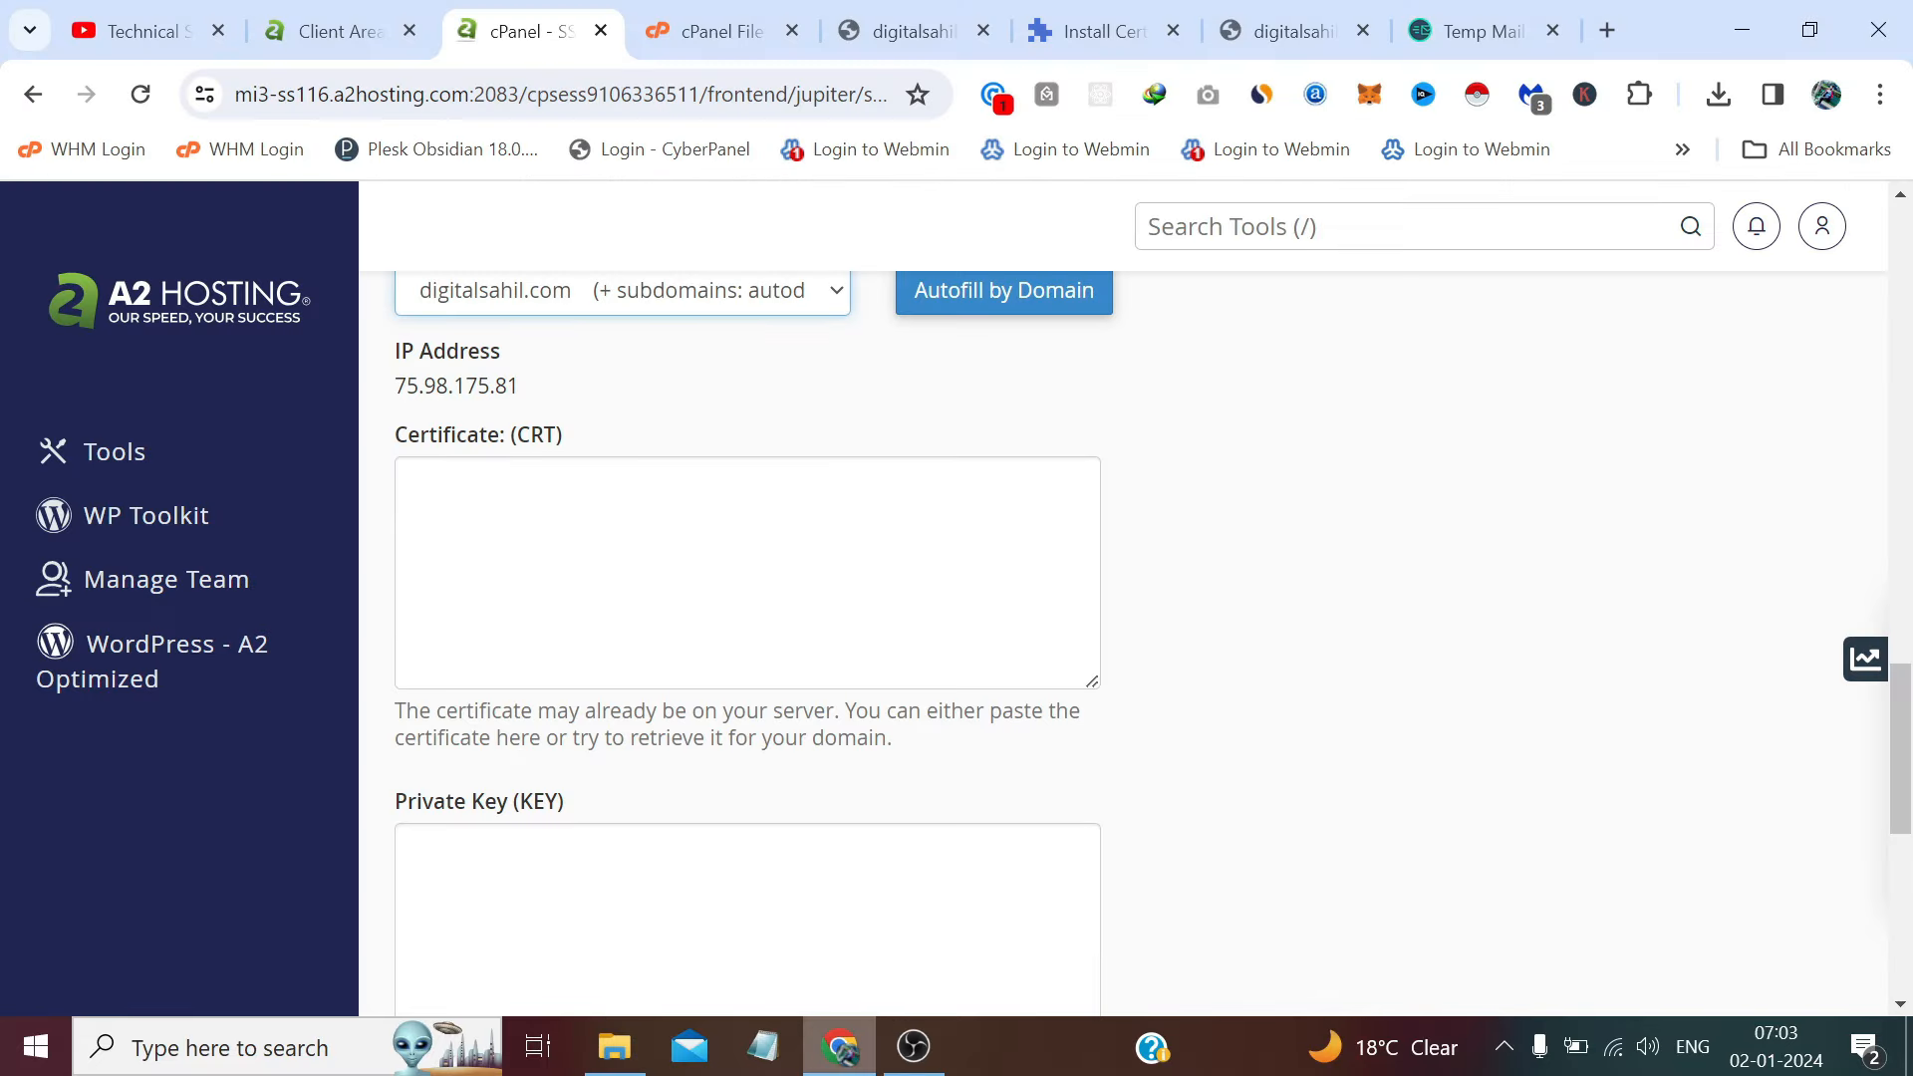
# - Open the certificate file from the extracted digitalsahil.com folder in Notepad and copy its entire text
pyautogui.click(615, 1046)
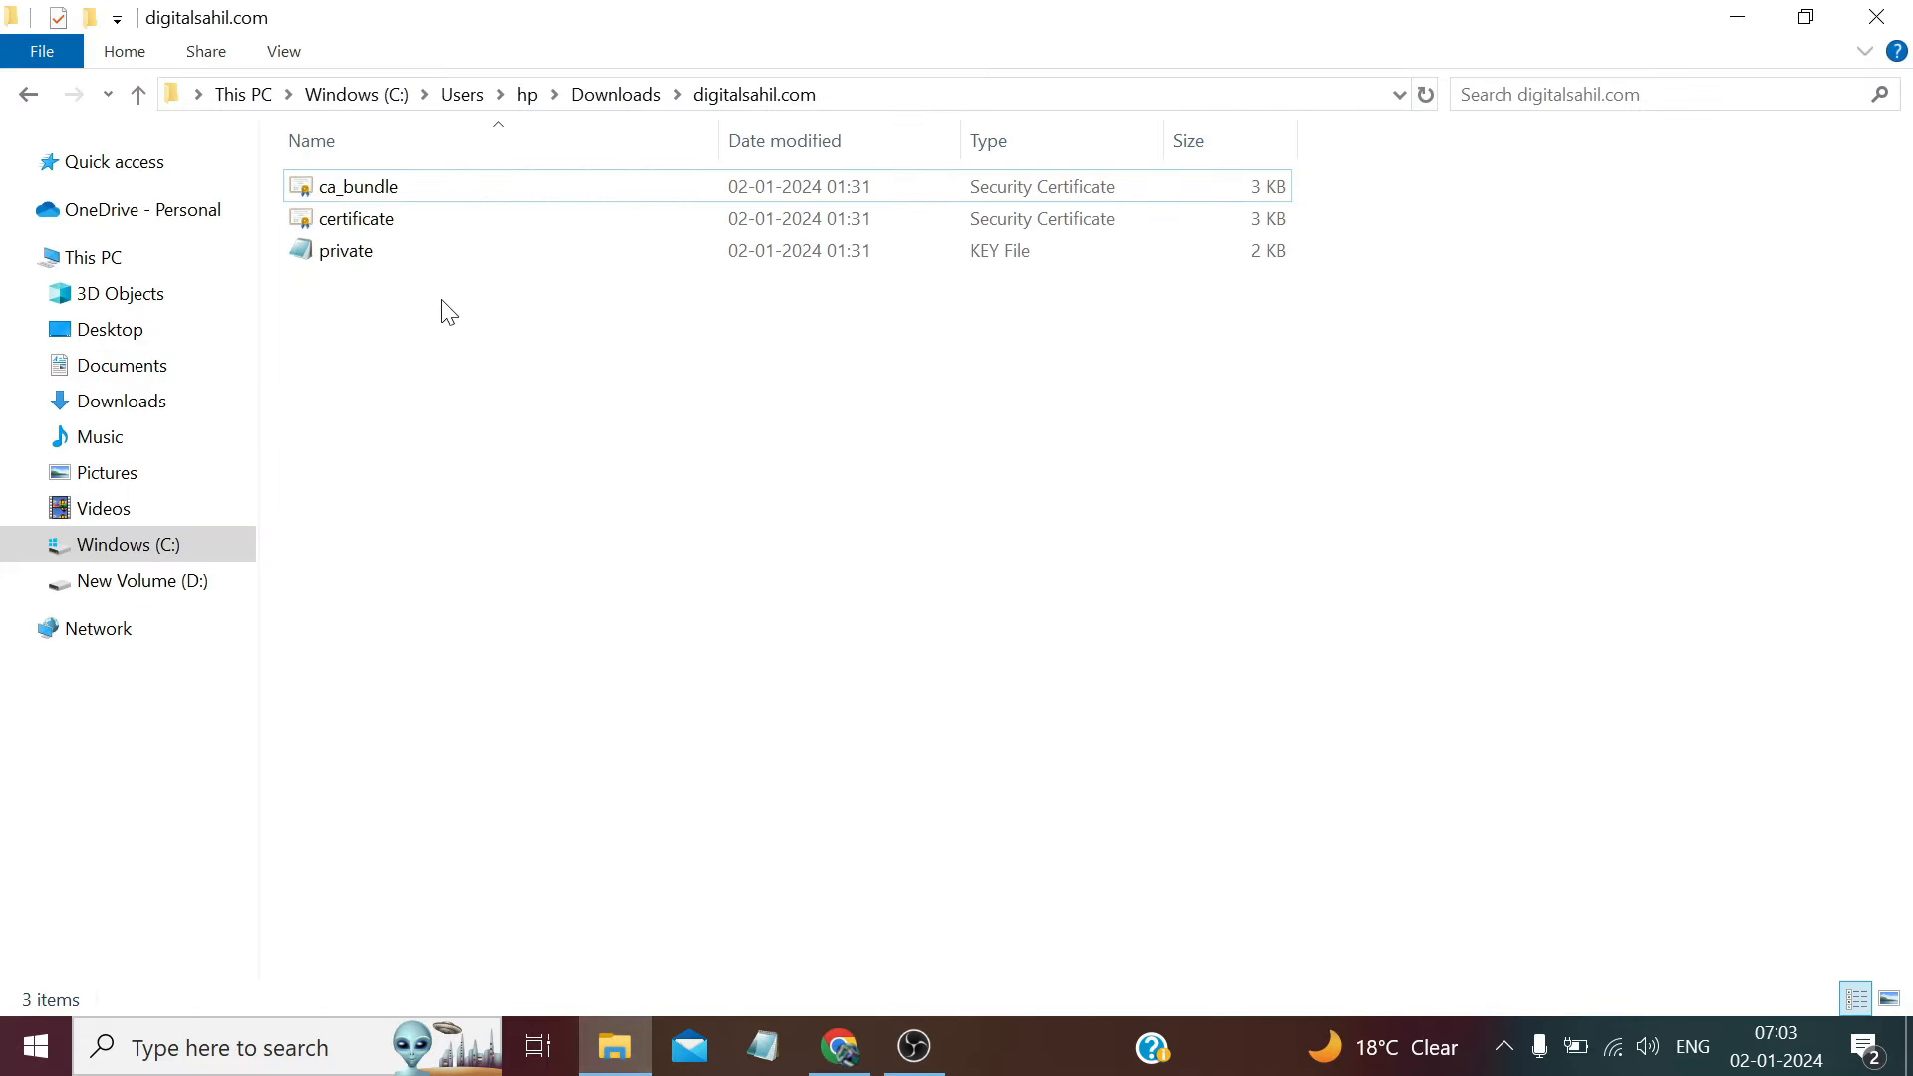
pyautogui.rightClick(357, 228)
pyautogui.moveTo(535, 392)
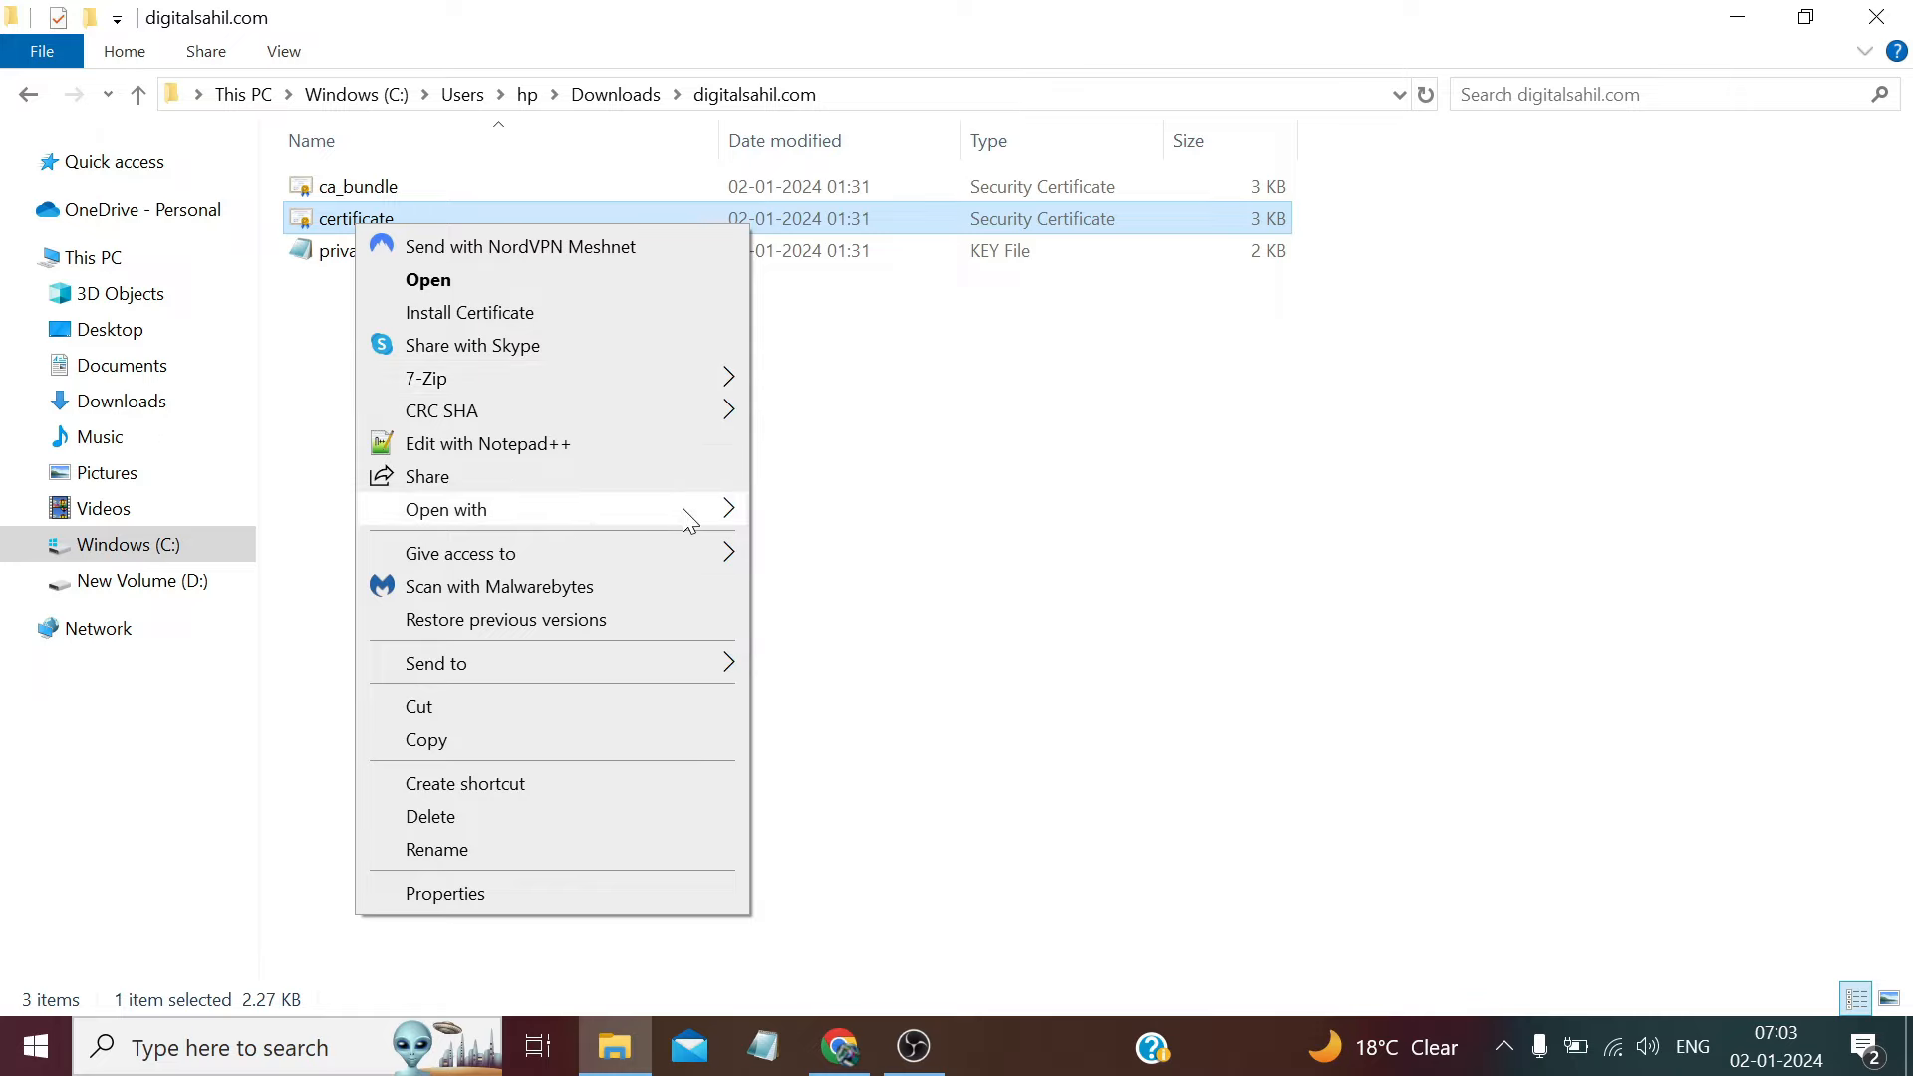
pyautogui.moveTo(686, 516)
pyautogui.click(823, 550)
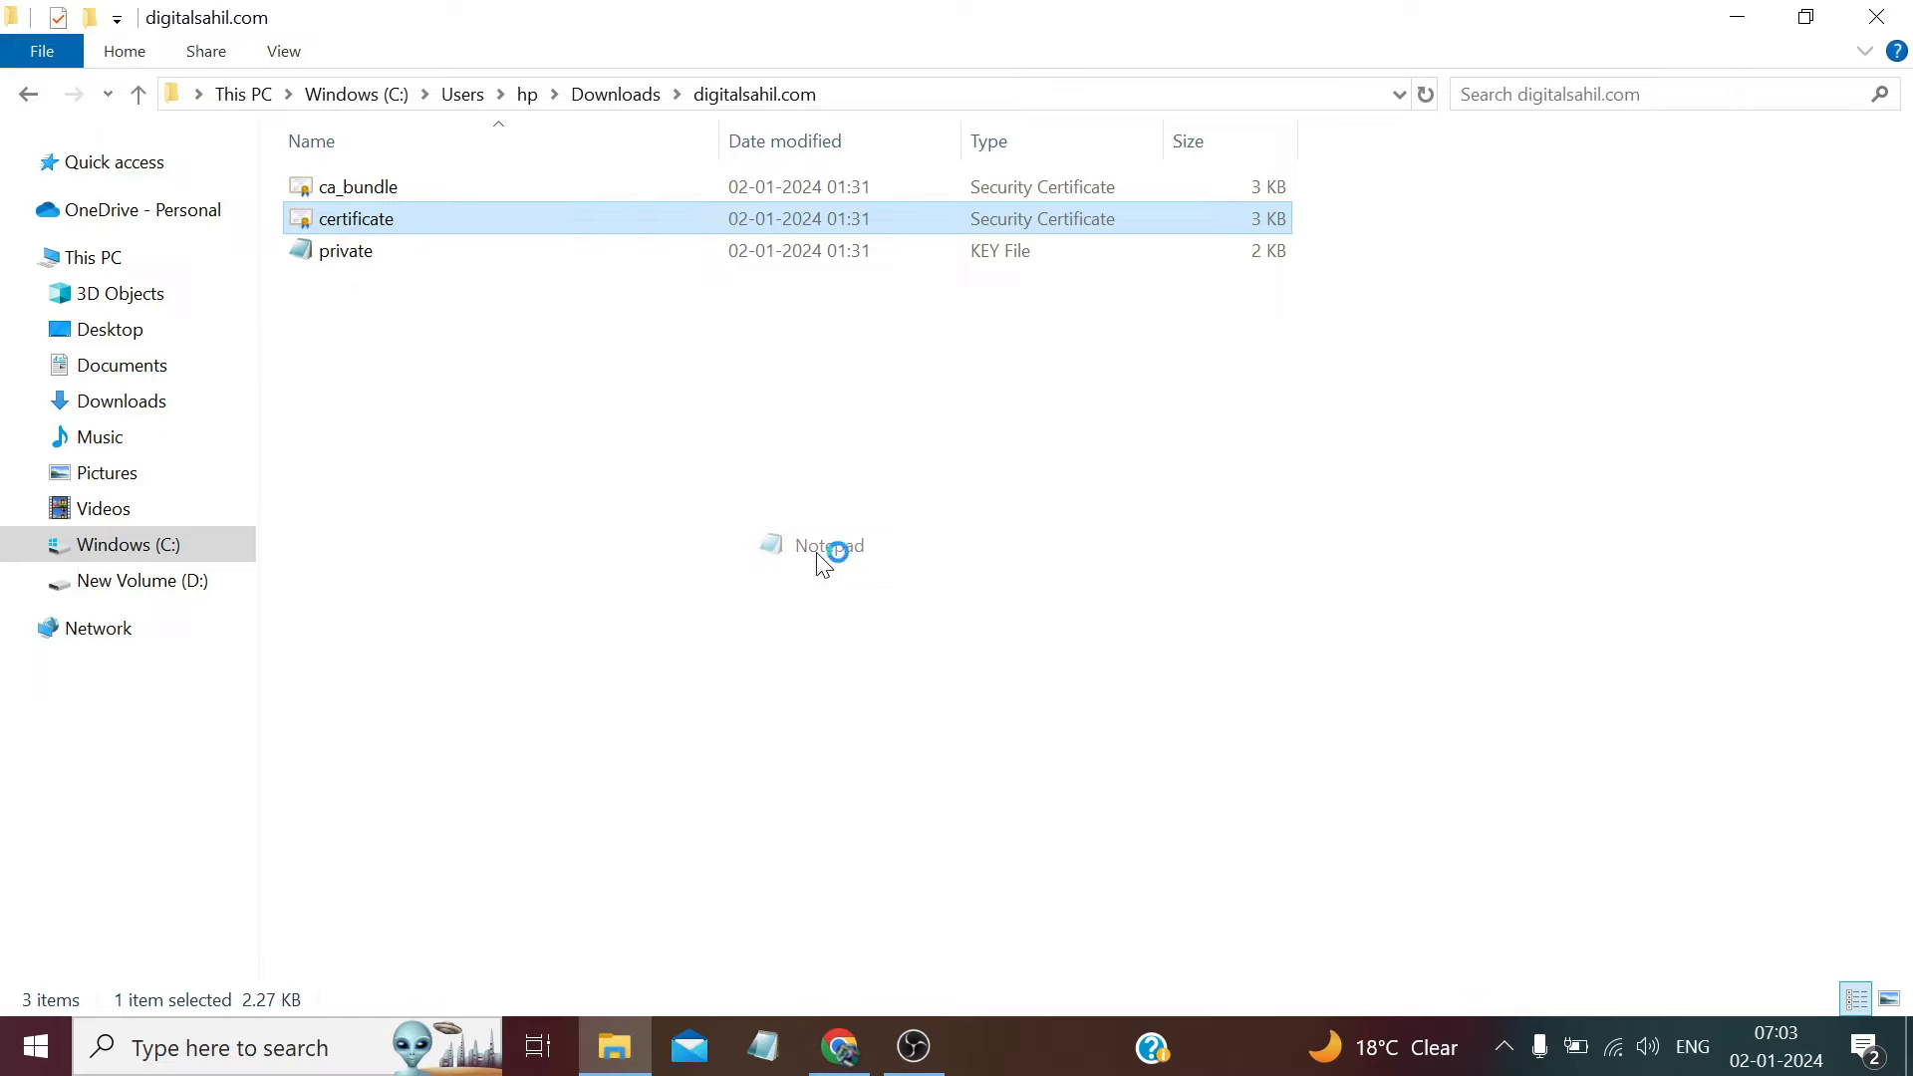
pyautogui.click(1087, 310)
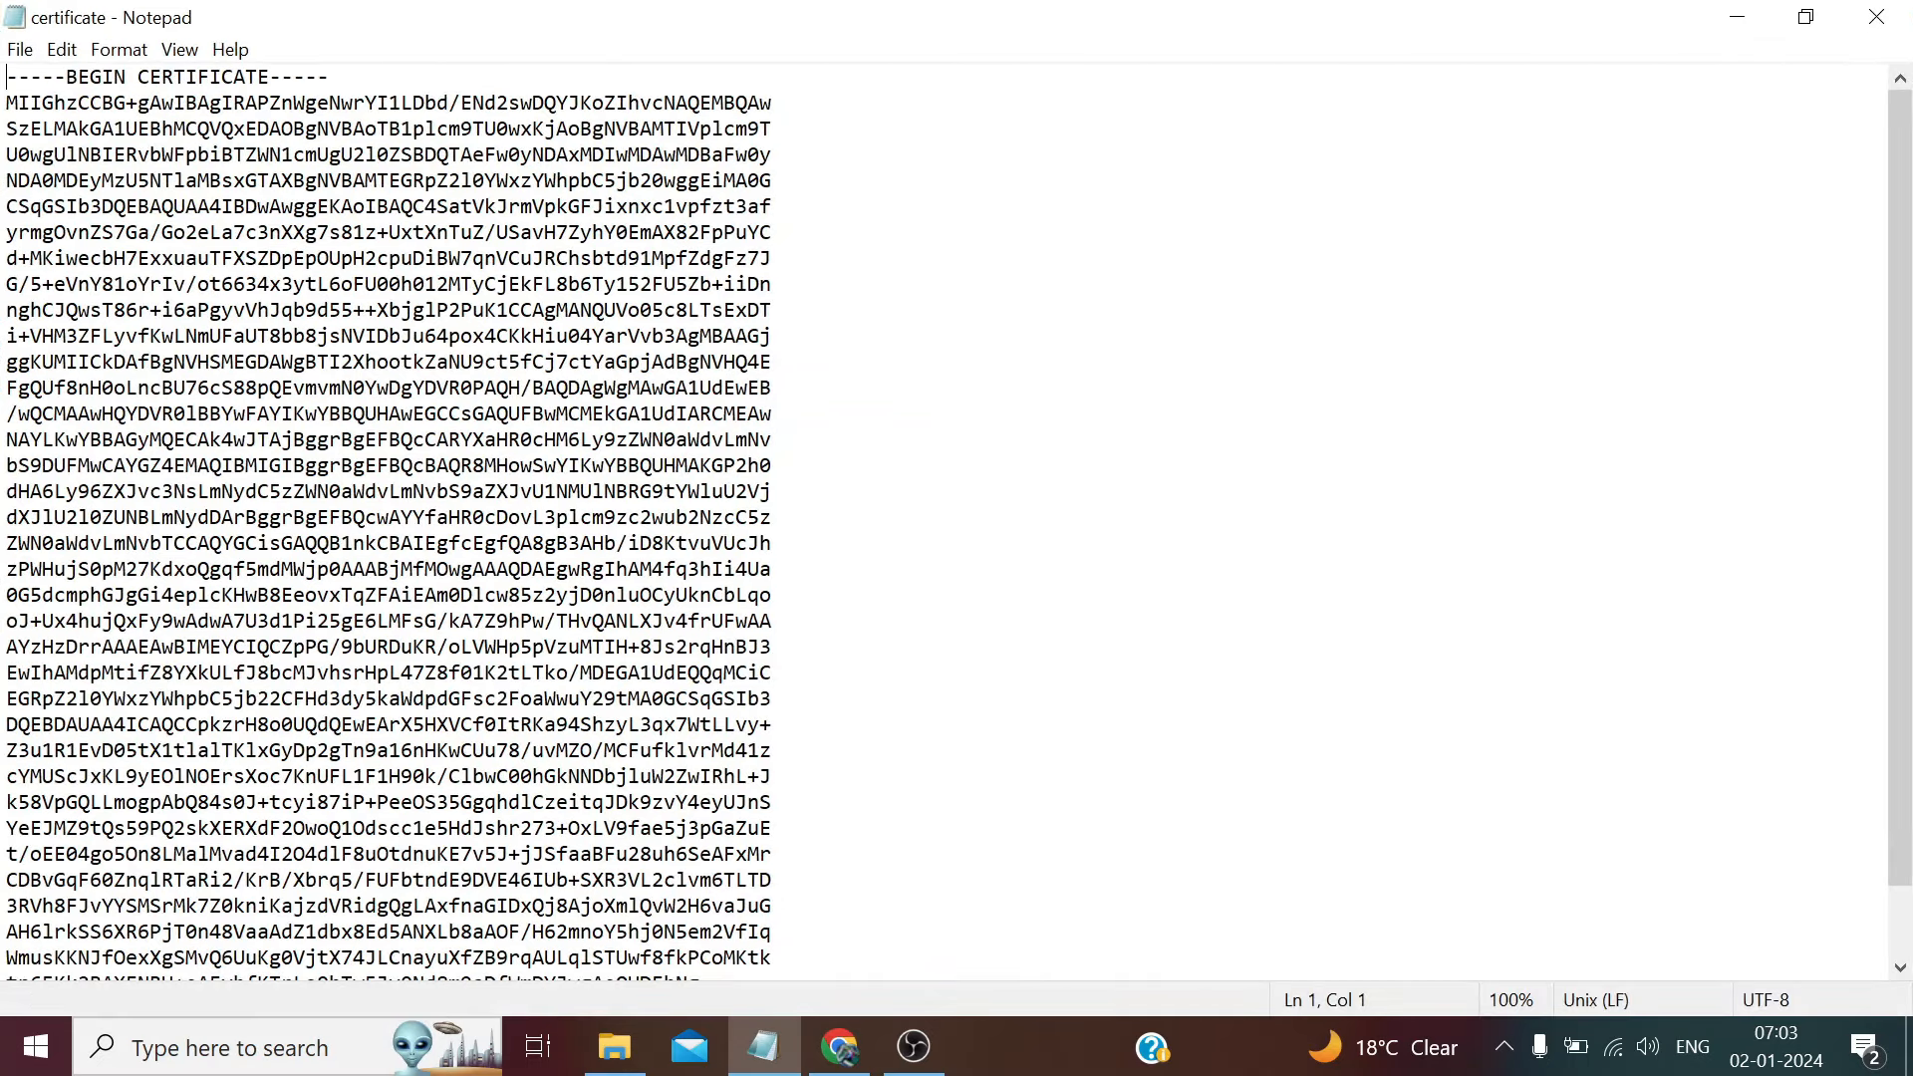
pyautogui.moveTo(7, 77); pyautogui.dragTo(298, 986)
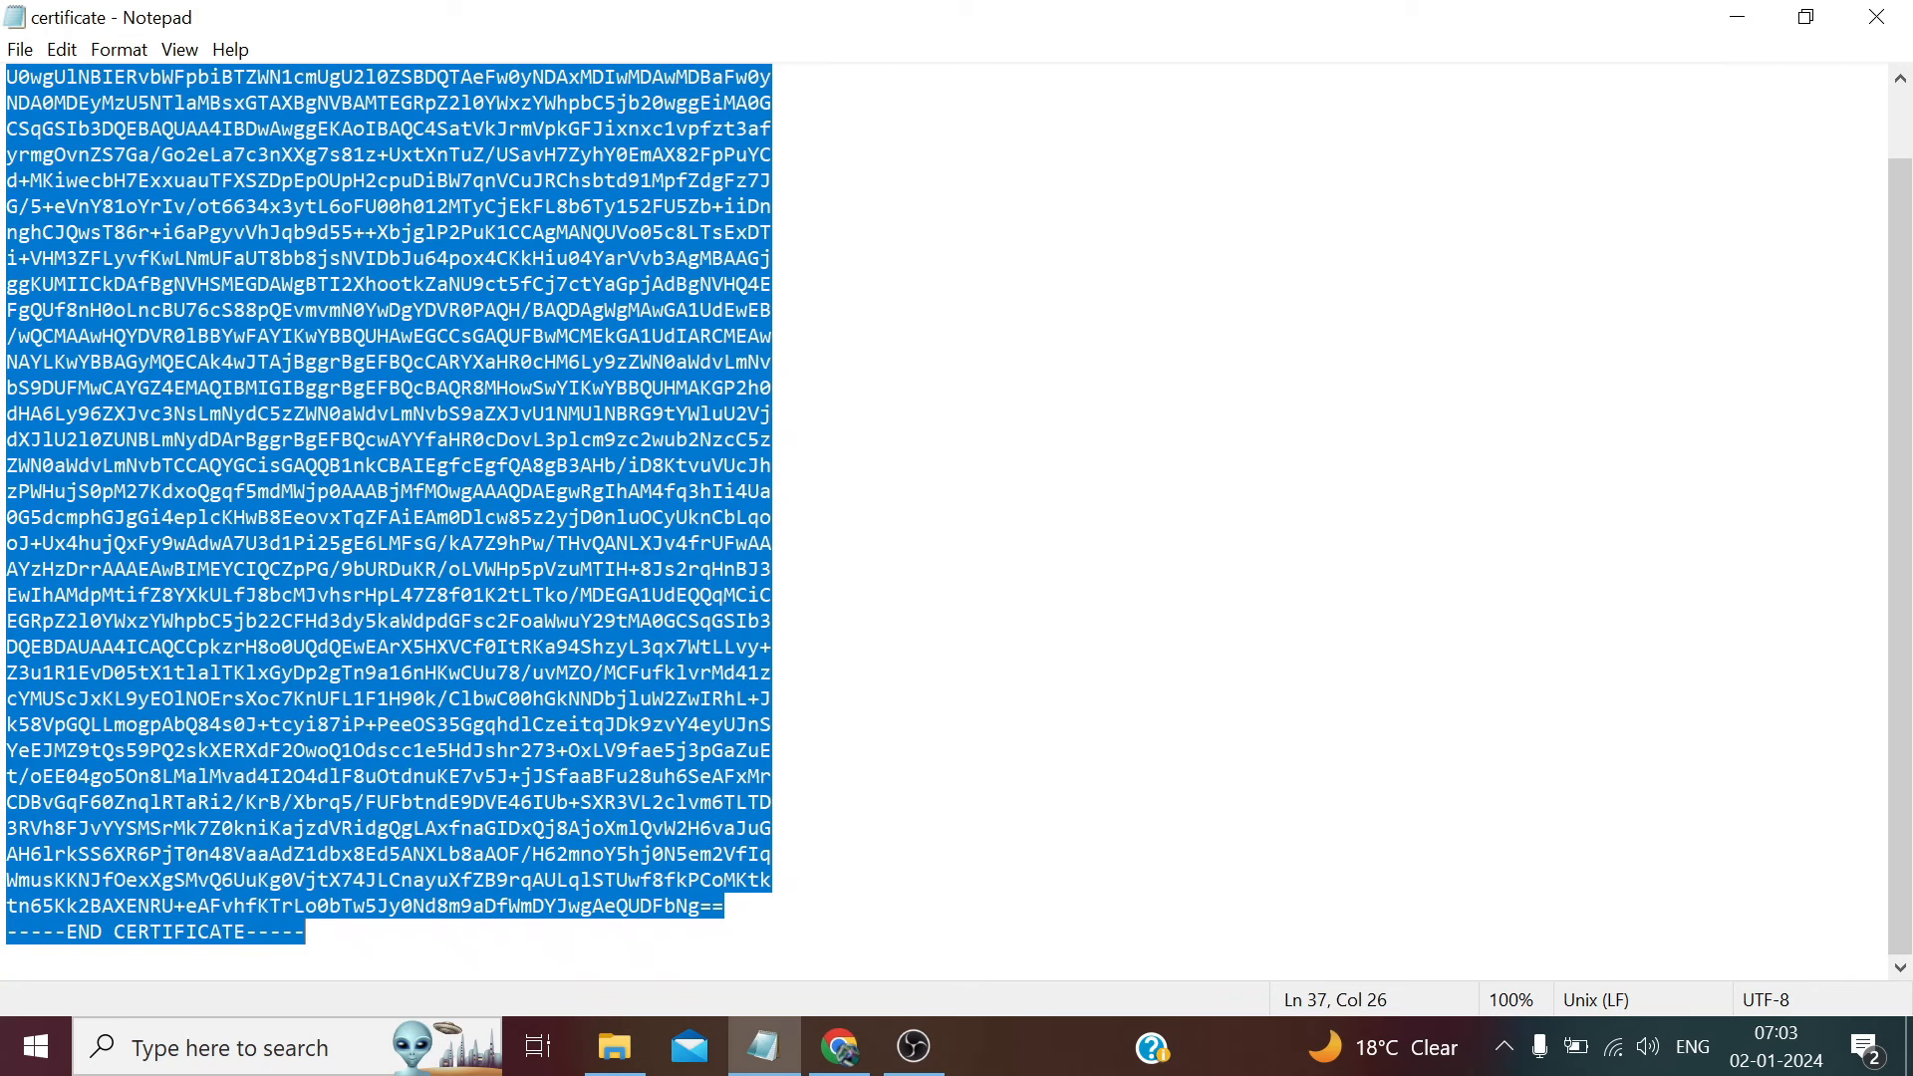
pyautogui.rightClick(152, 522)
pyautogui.click(217, 608)
# - Return to cPanel in Chrome and paste the copied certificate text into the Certificate (CRT) field
pyautogui.click(840, 1046)
pyautogui.click(611, 526)
pyautogui.rightClick(611, 526)
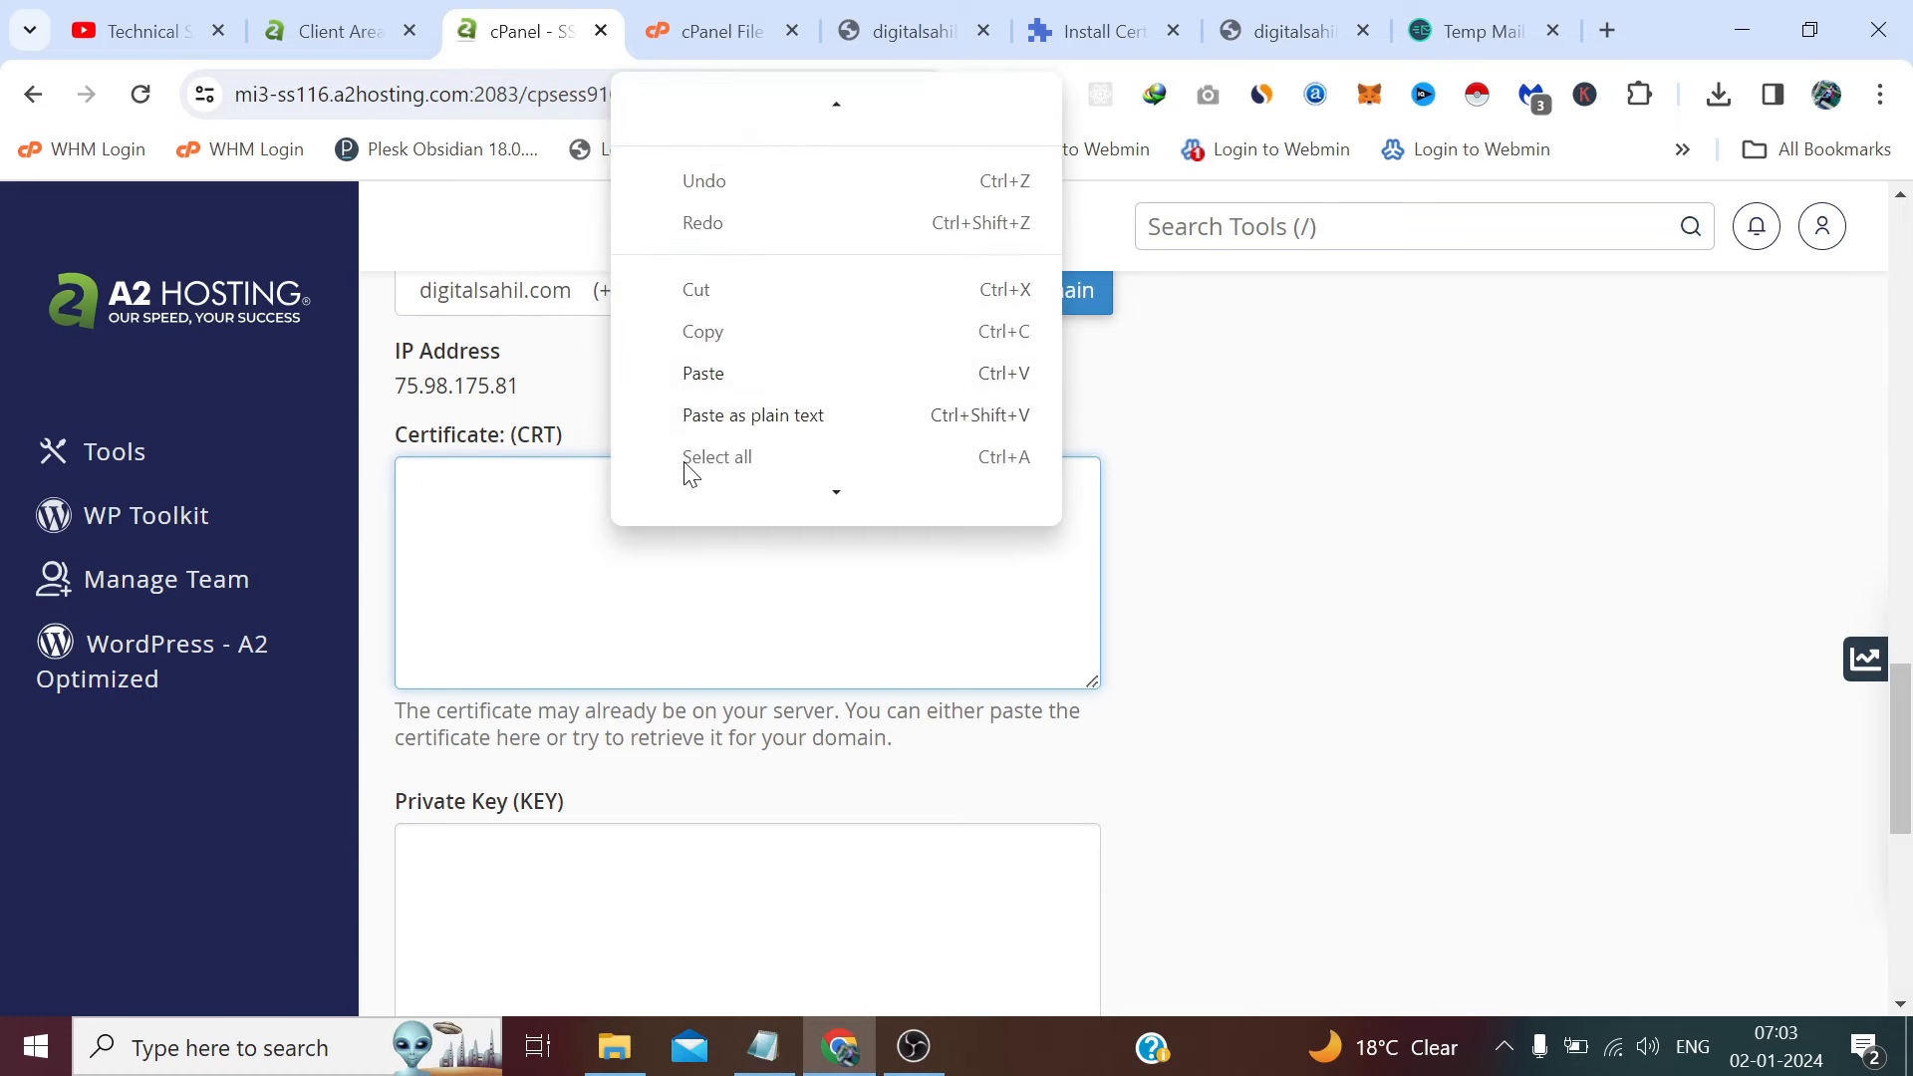
pyautogui.click(735, 370)
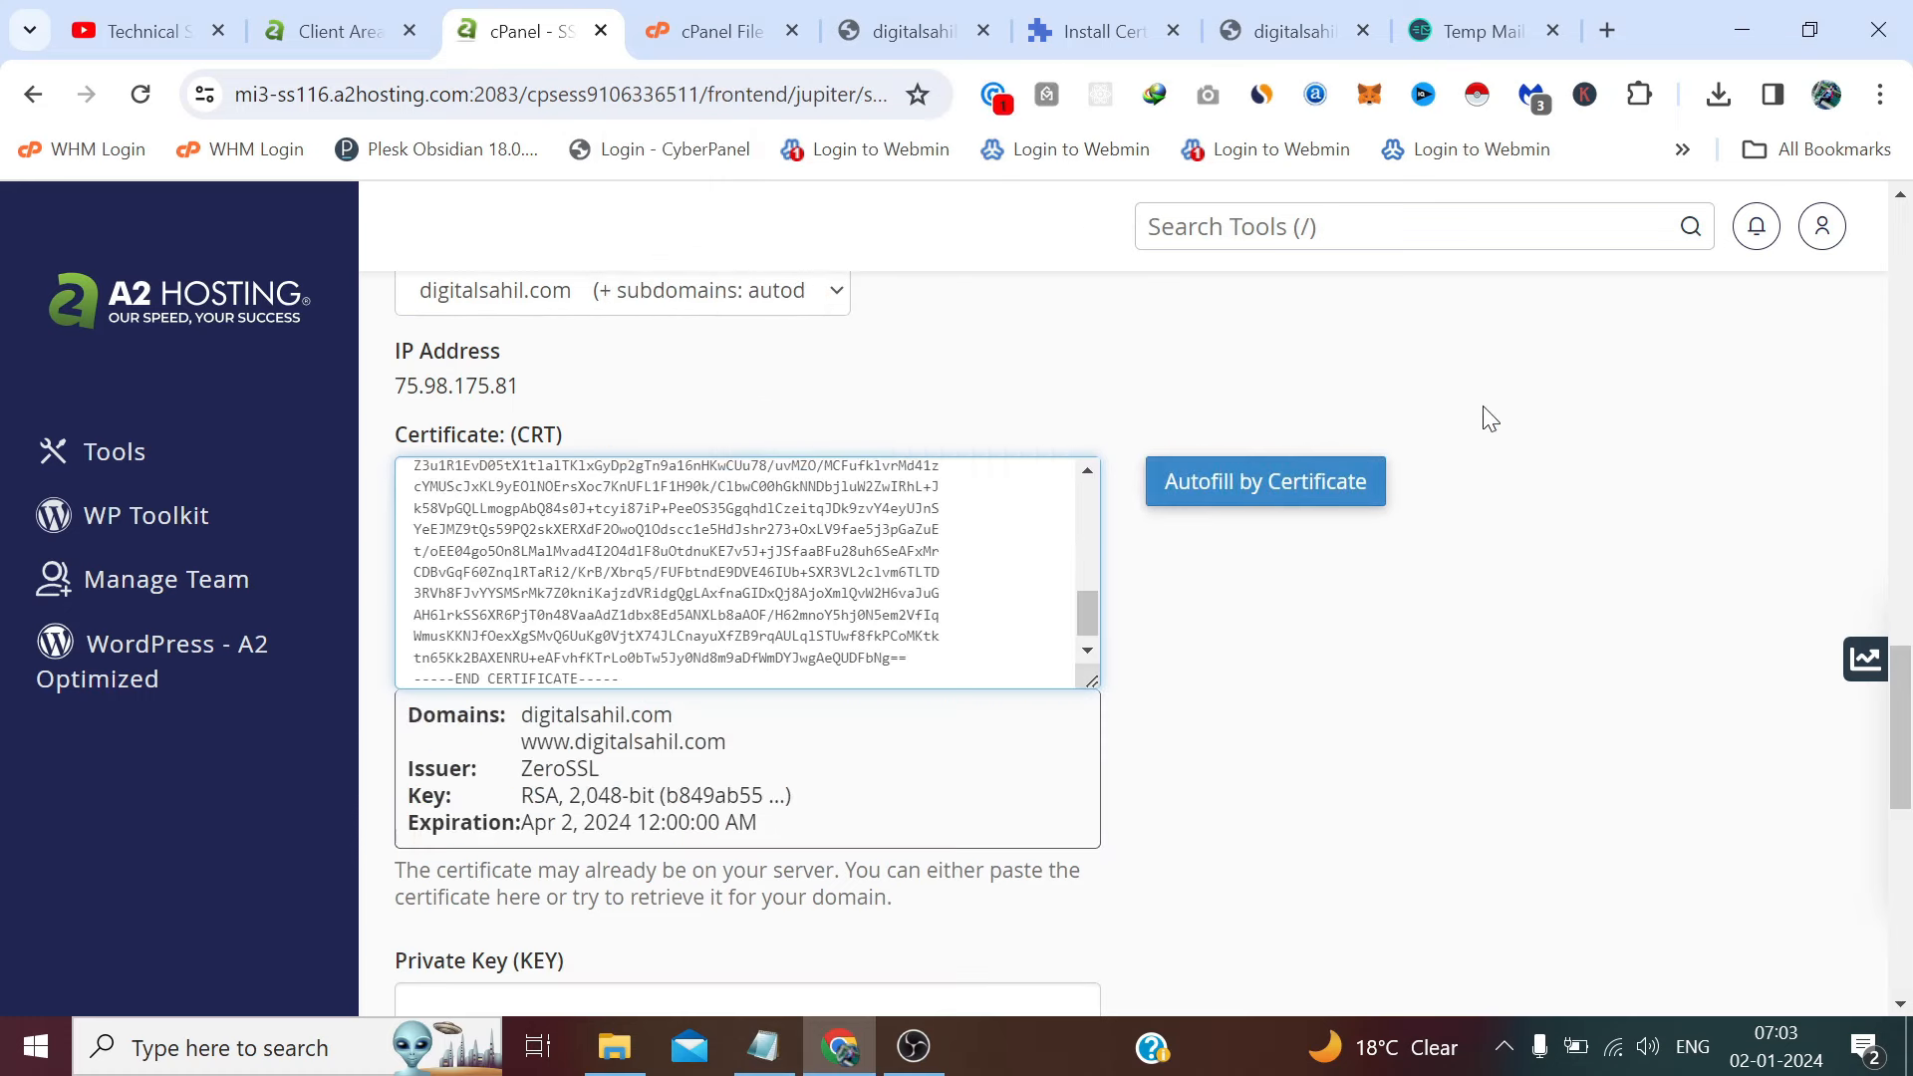
# - Open the private key file from the digitalsahil.com folder in Notepad and copy its entire text
pyautogui.scroll(-5, 1489, 418)
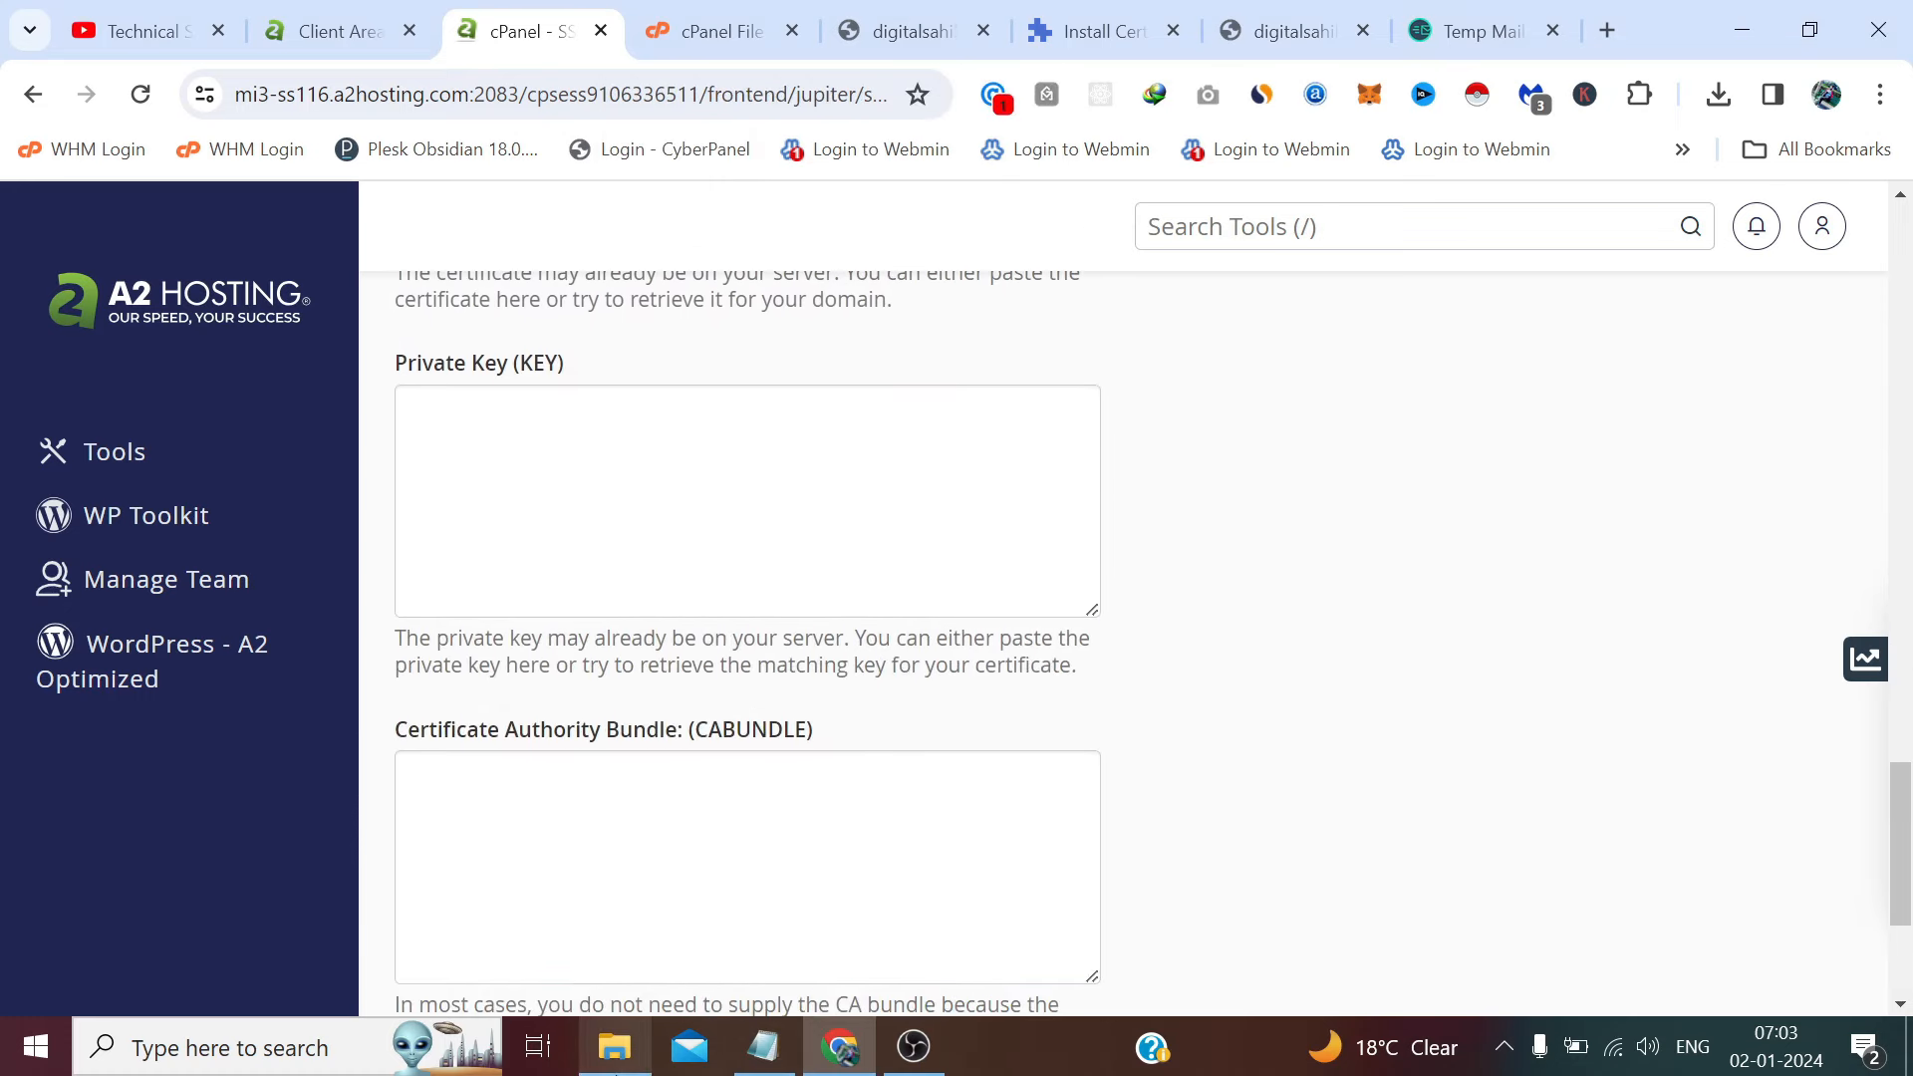
pyautogui.click(615, 1046)
pyautogui.doubleClick(351, 252)
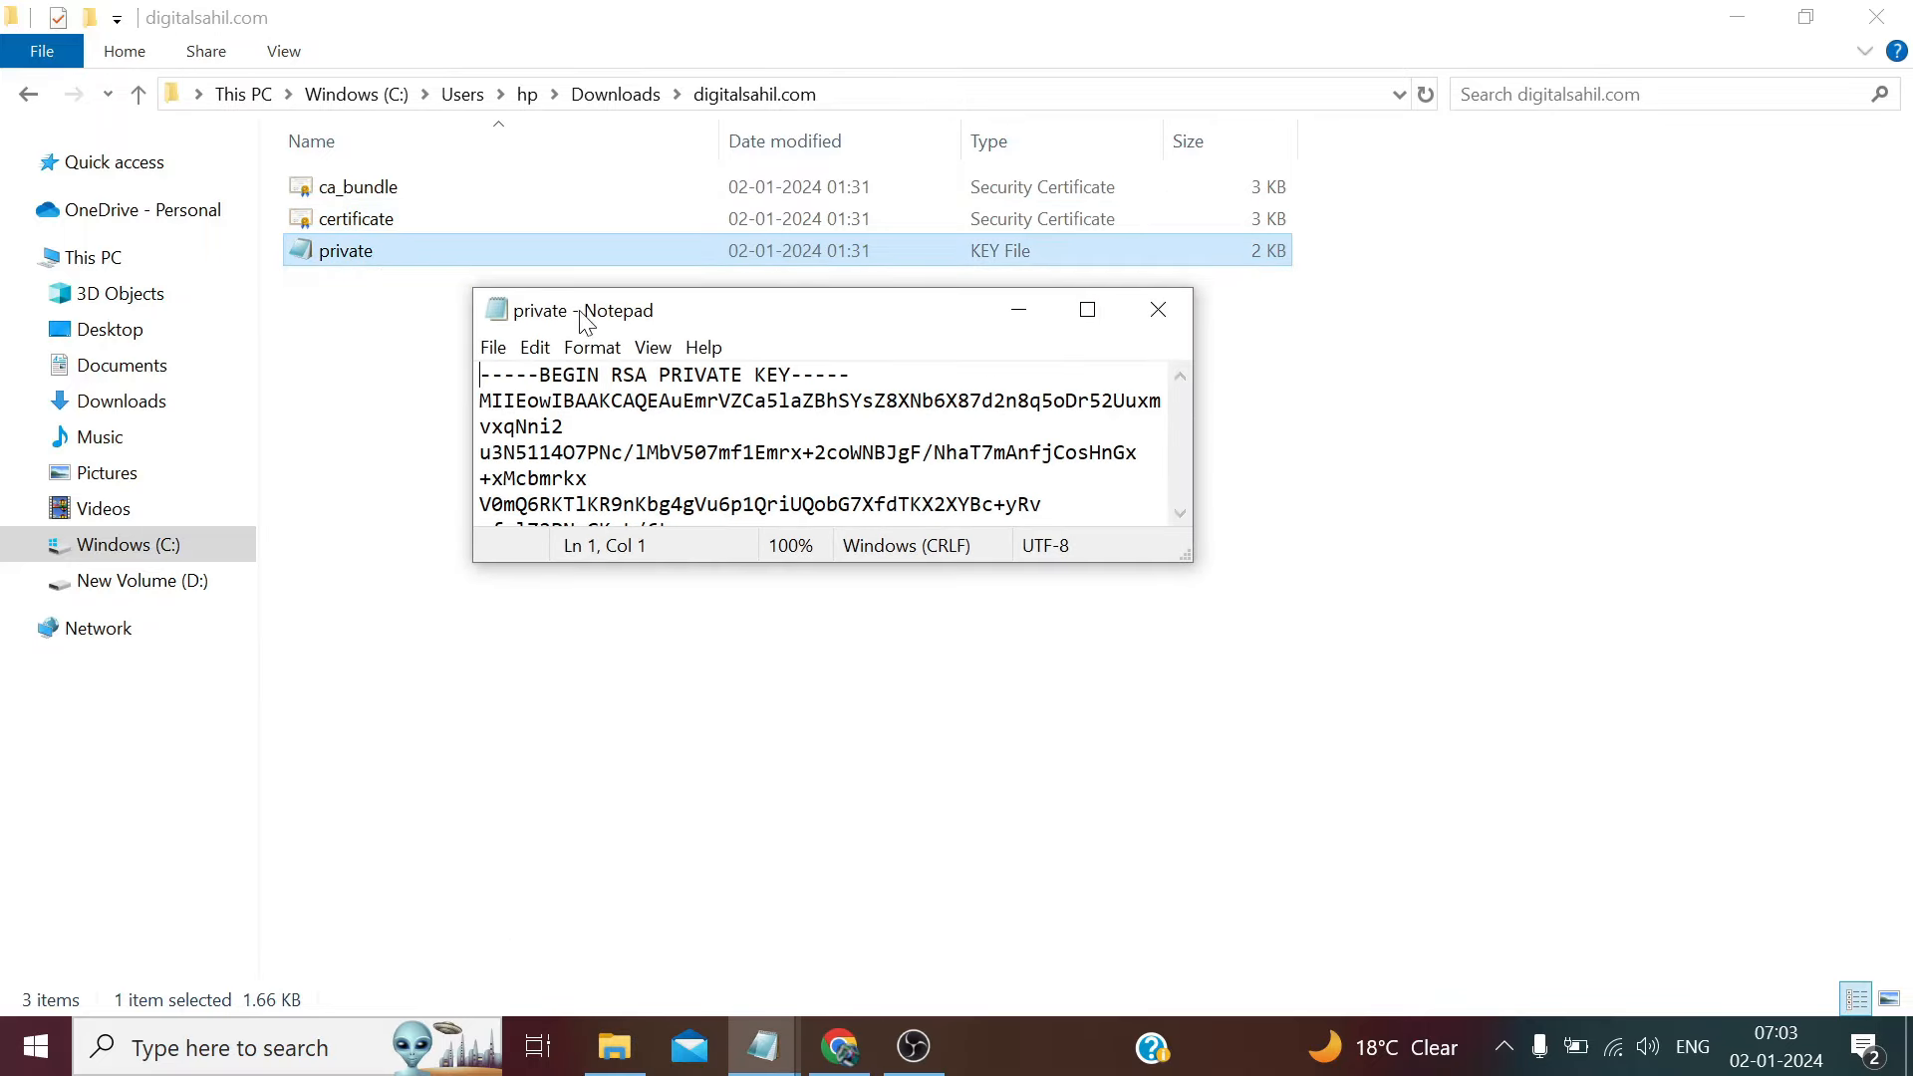
pyautogui.click(1087, 310)
pyautogui.moveTo(7, 77); pyautogui.dragTo(353, 750)
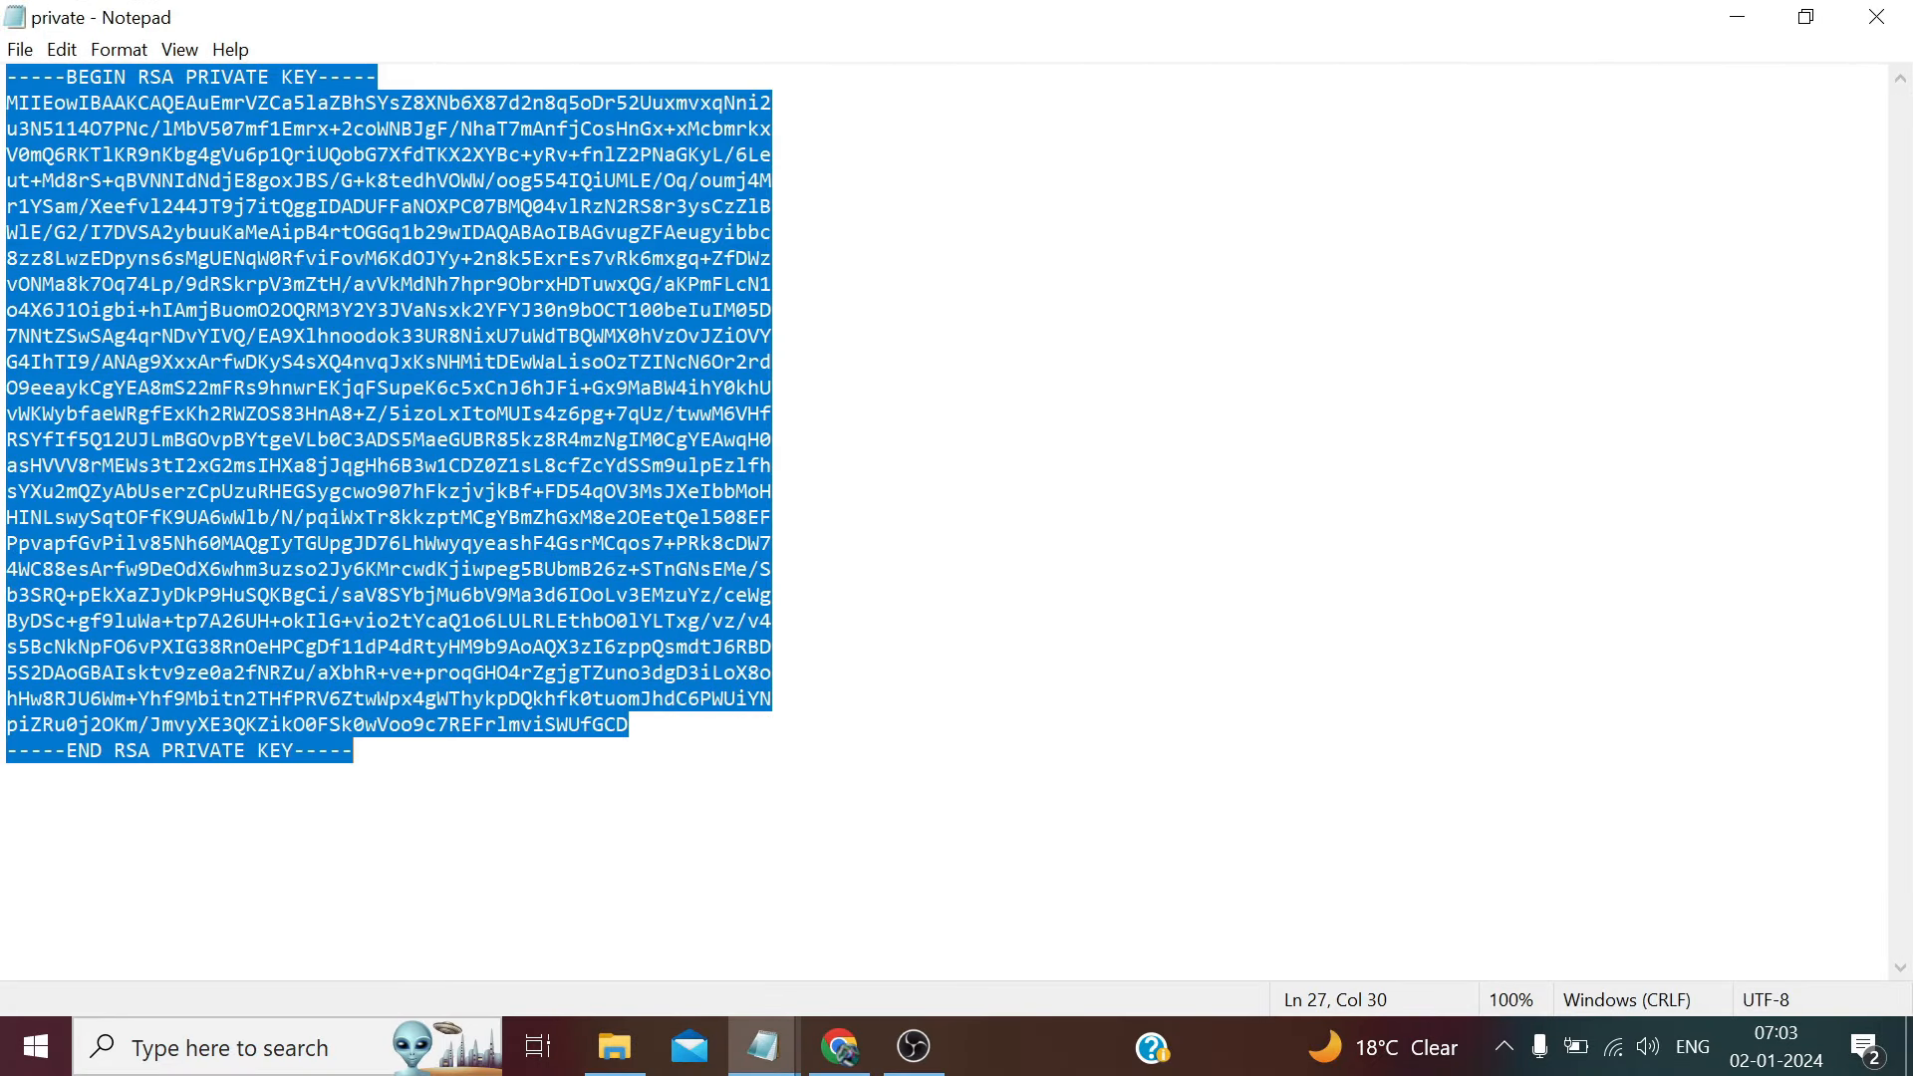
pyautogui.rightClick(225, 243)
pyautogui.click(303, 326)
# - Return to cPanel in Chrome and paste the private key into the Private Key (KEY) field
pyautogui.click(844, 1049)
pyautogui.rightClick(573, 478)
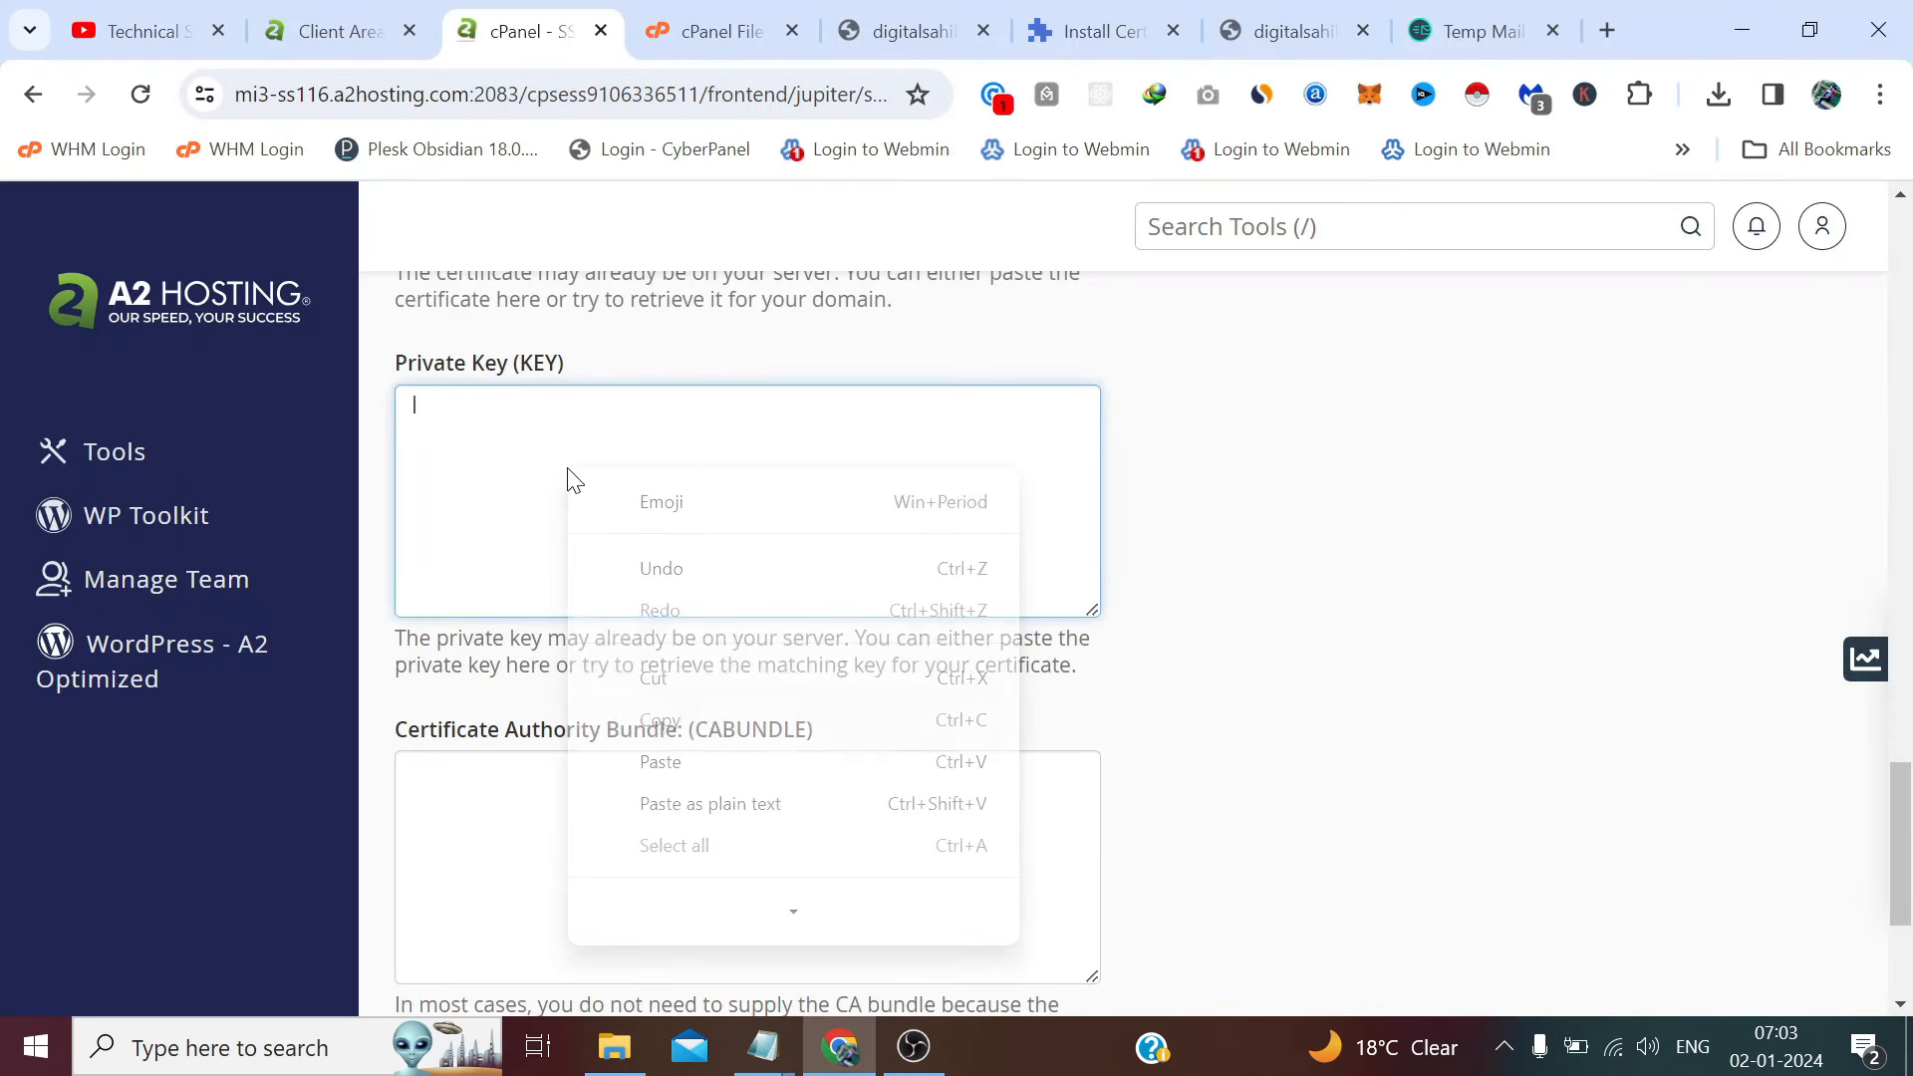
pyautogui.click(709, 761)
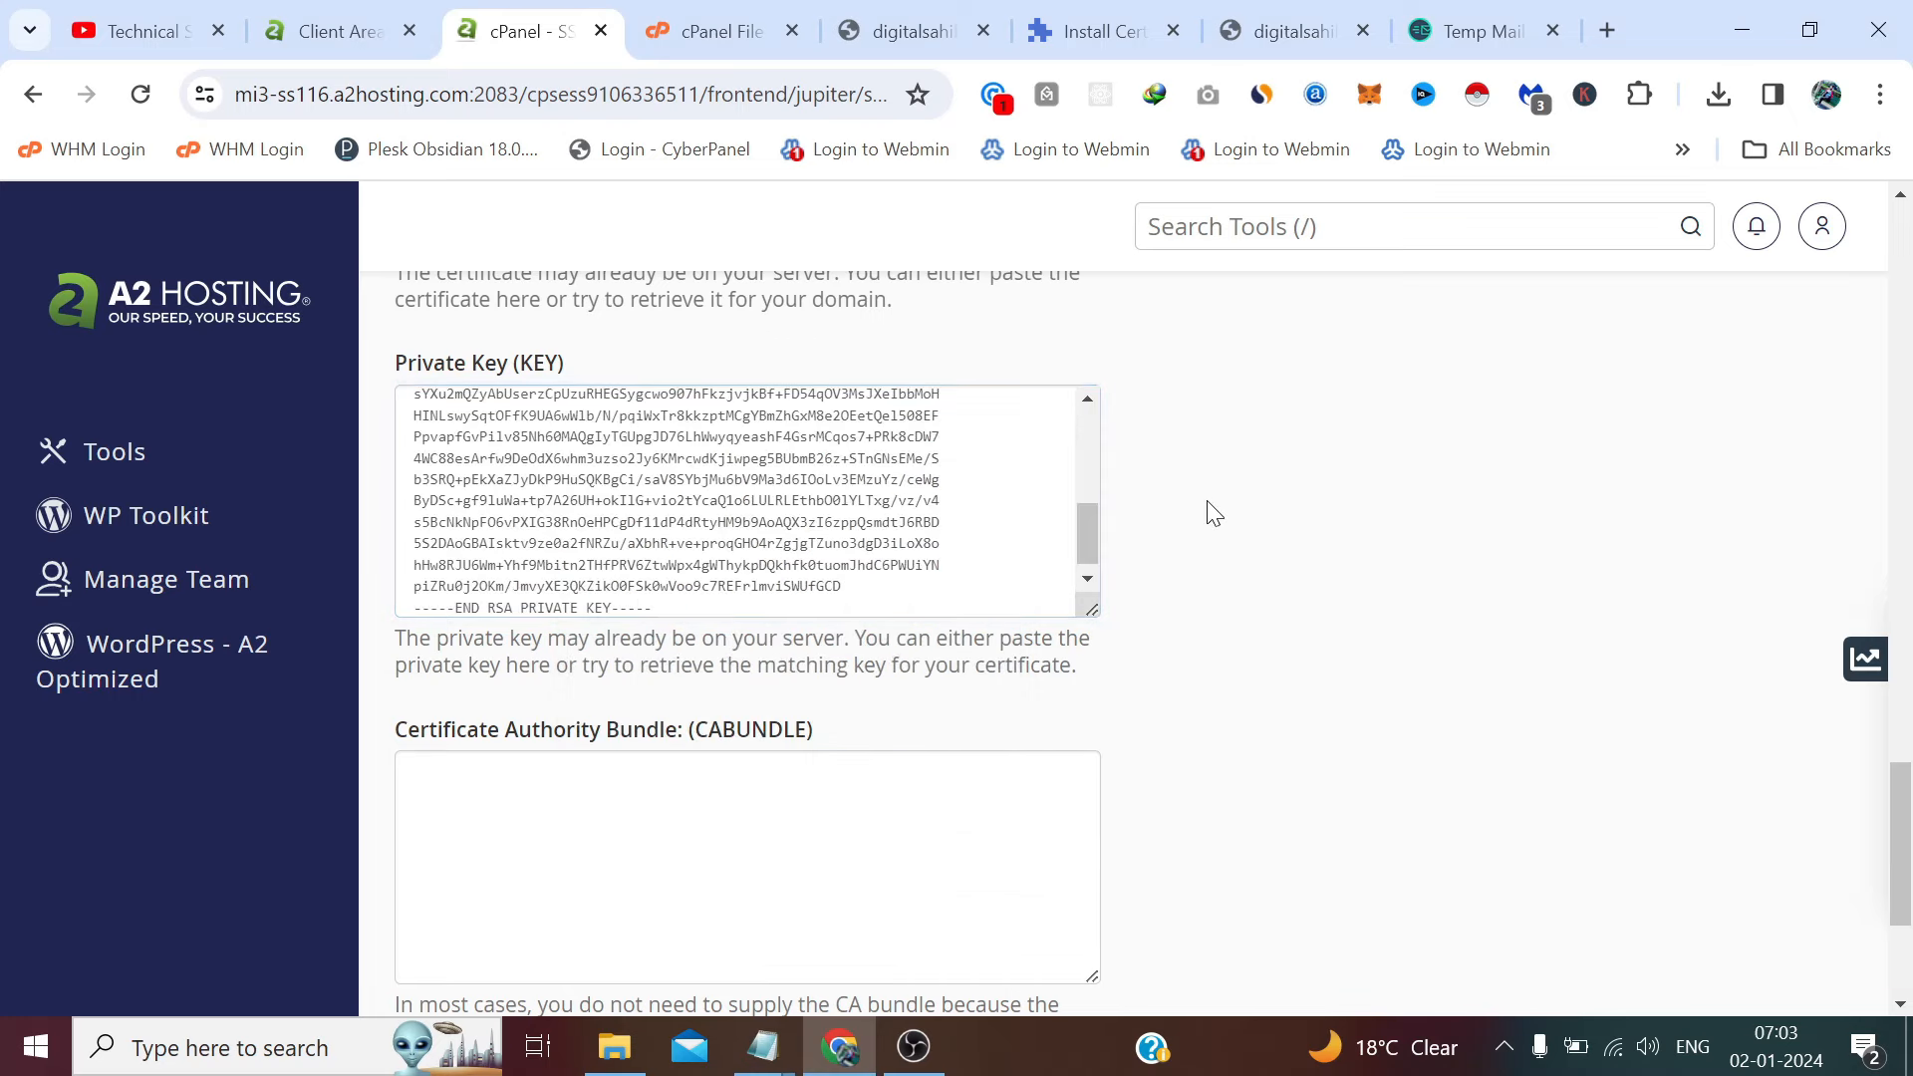
# - Open the ca_bundle file from the digitalsahil.com folder in Notepad and copy its entire text
pyautogui.scroll(-3, 1213, 513)
pyautogui.moveTo(623, 1041)
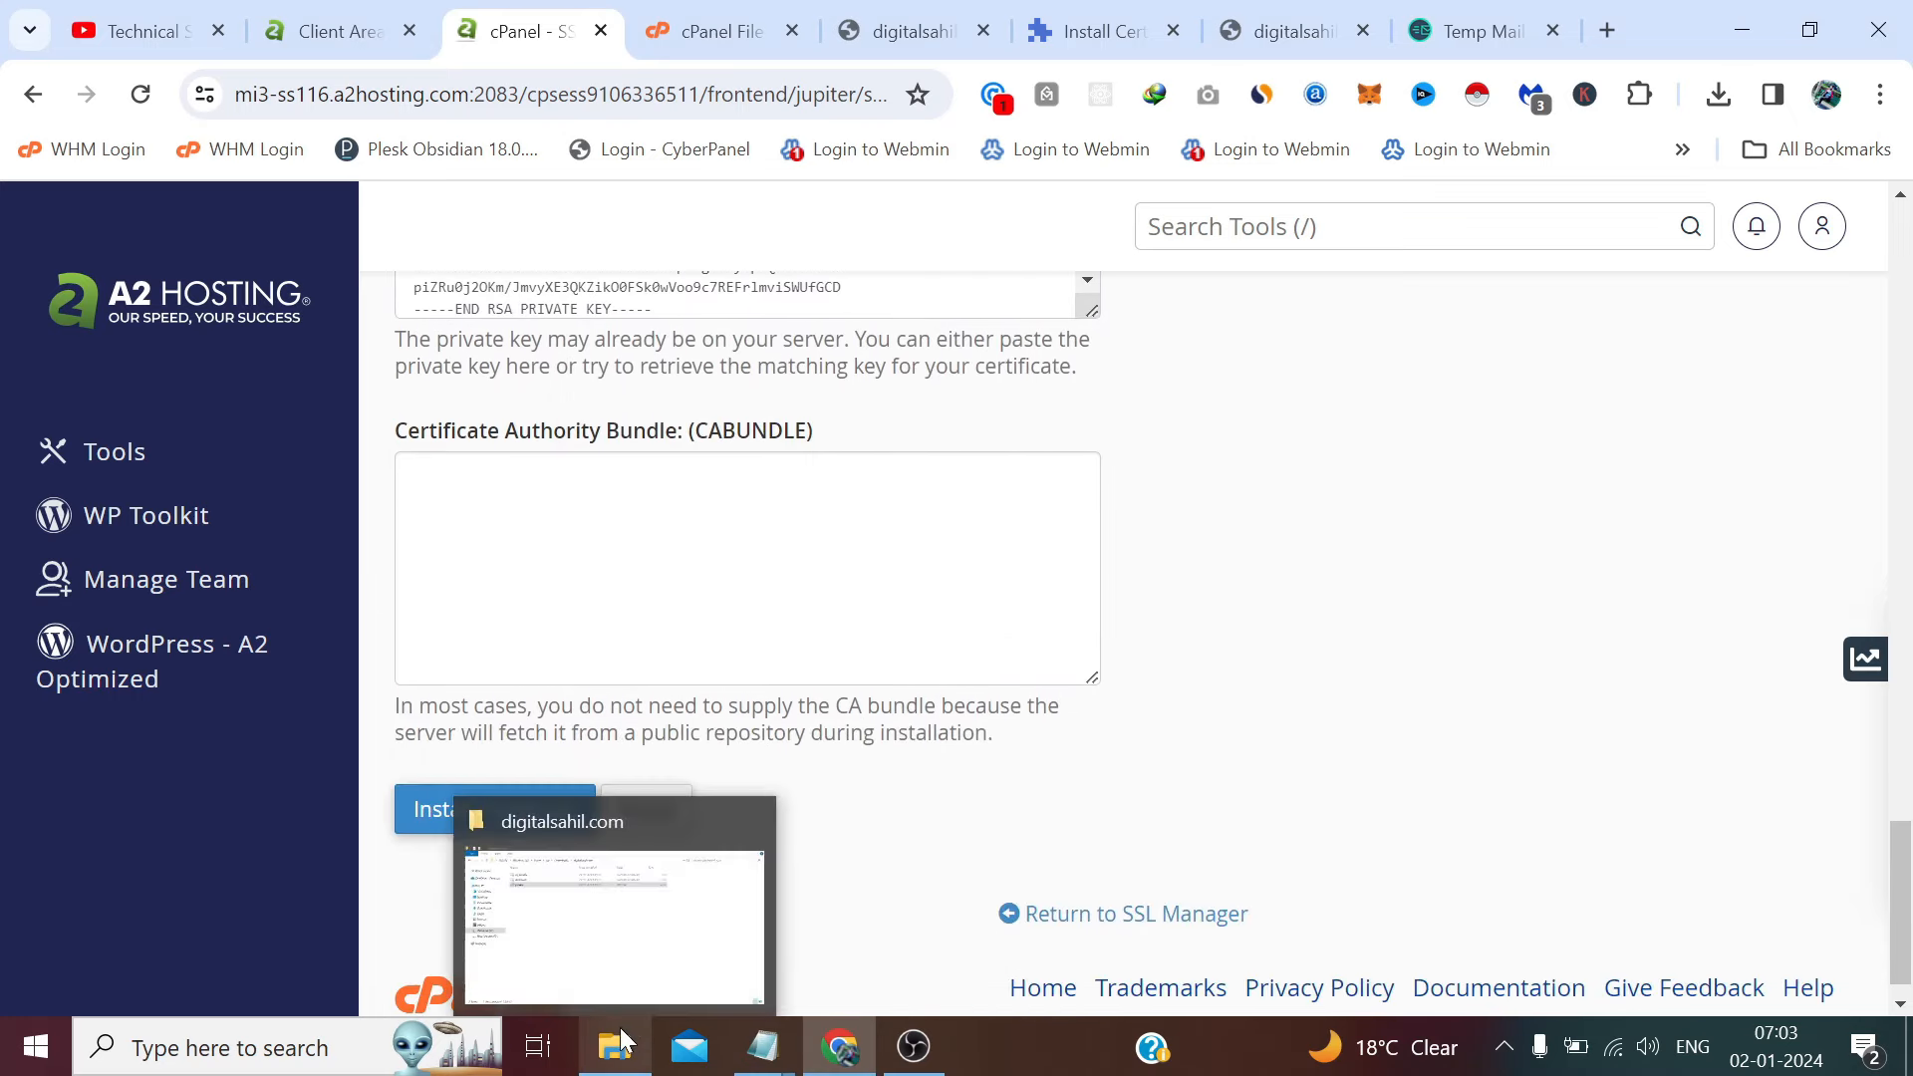
pyautogui.click(559, 812)
pyautogui.click(345, 189)
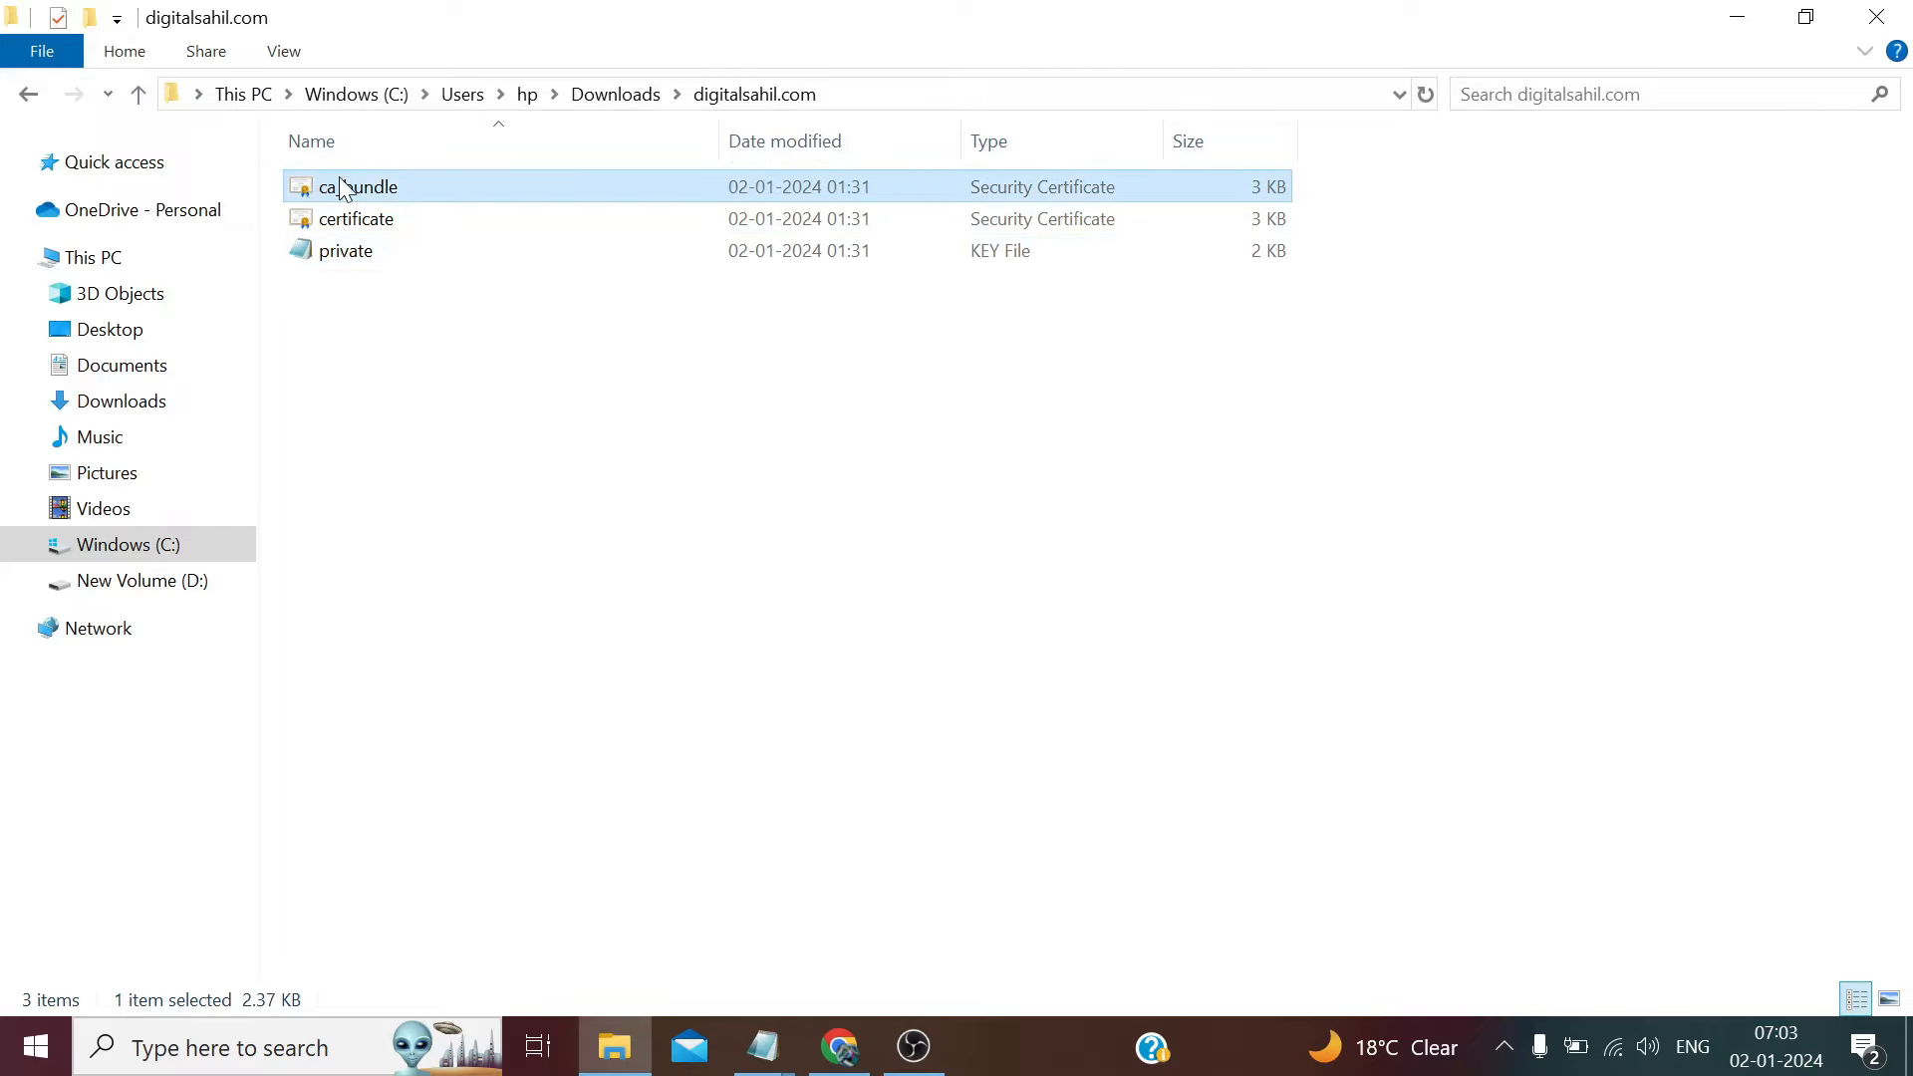
pyautogui.rightClick(344, 189)
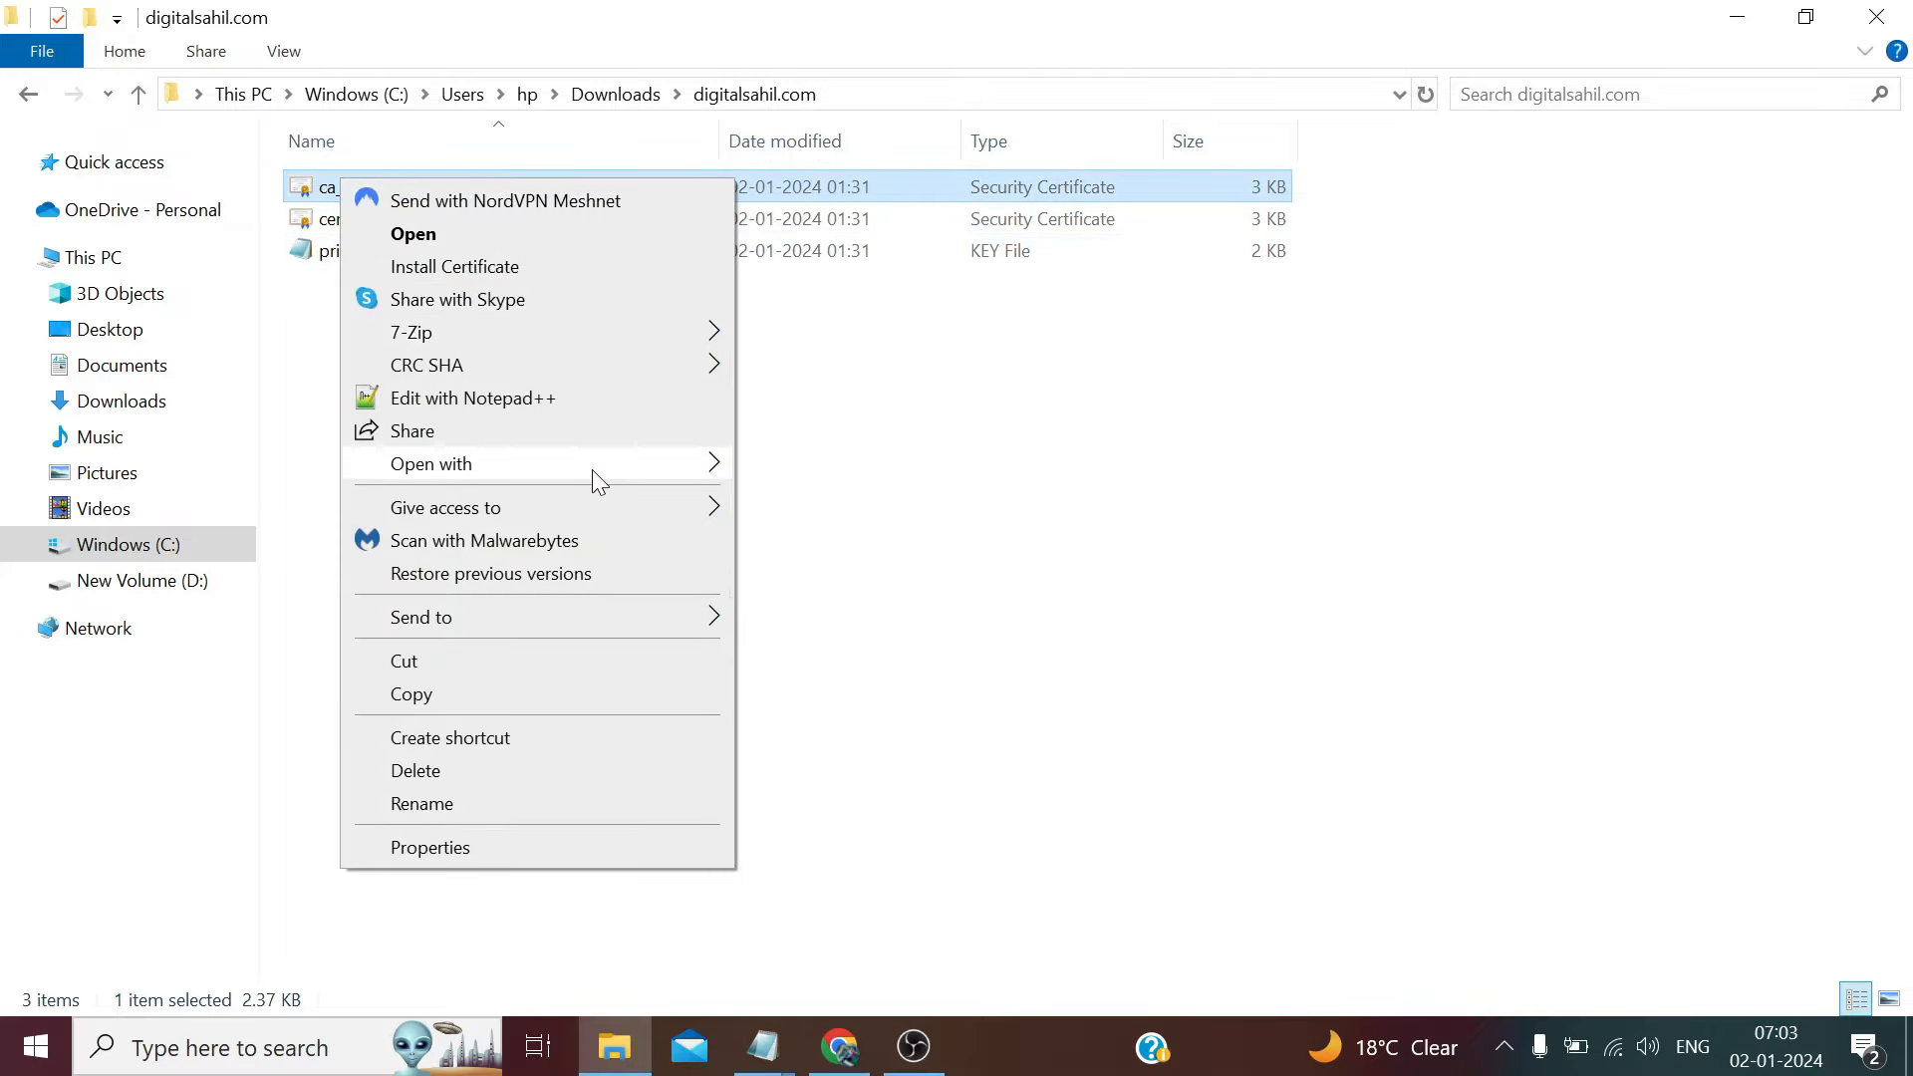
pyautogui.moveTo(592, 466)
pyautogui.click(812, 500)
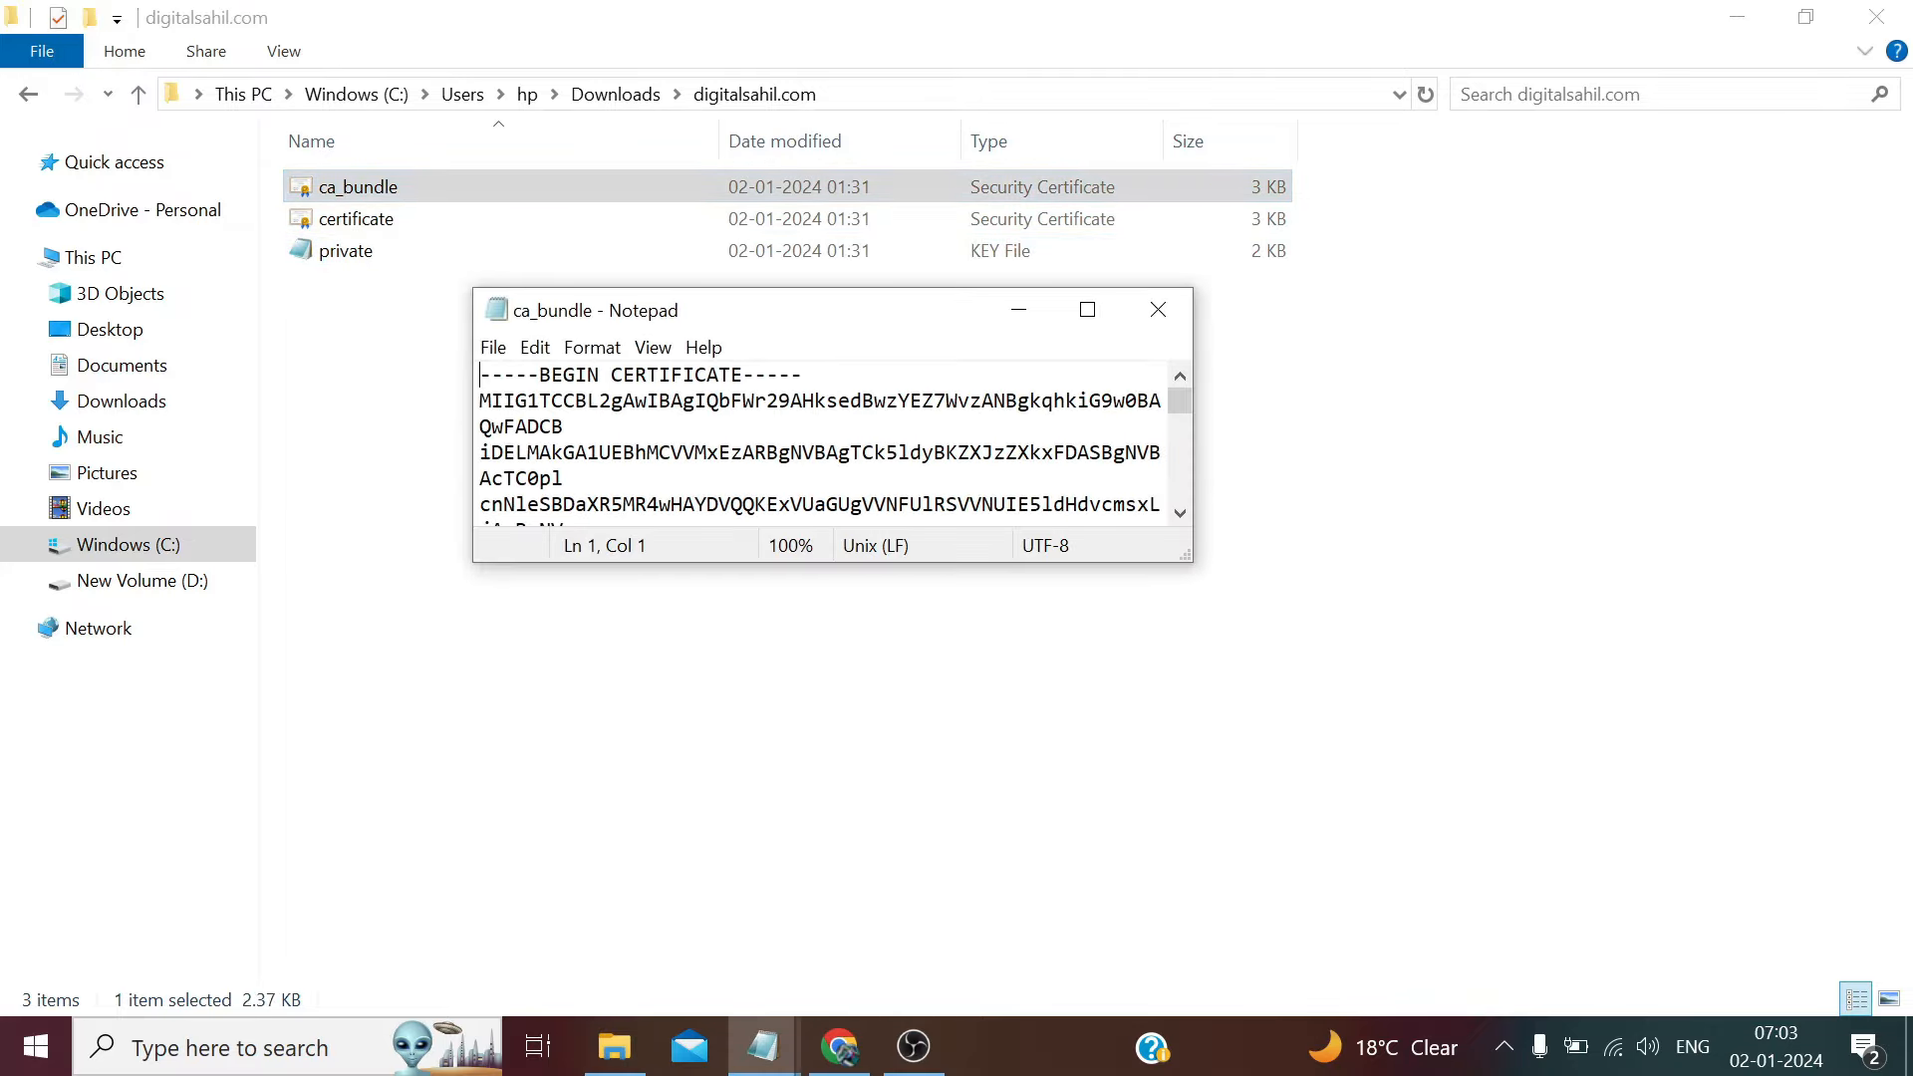
pyautogui.click(1084, 307)
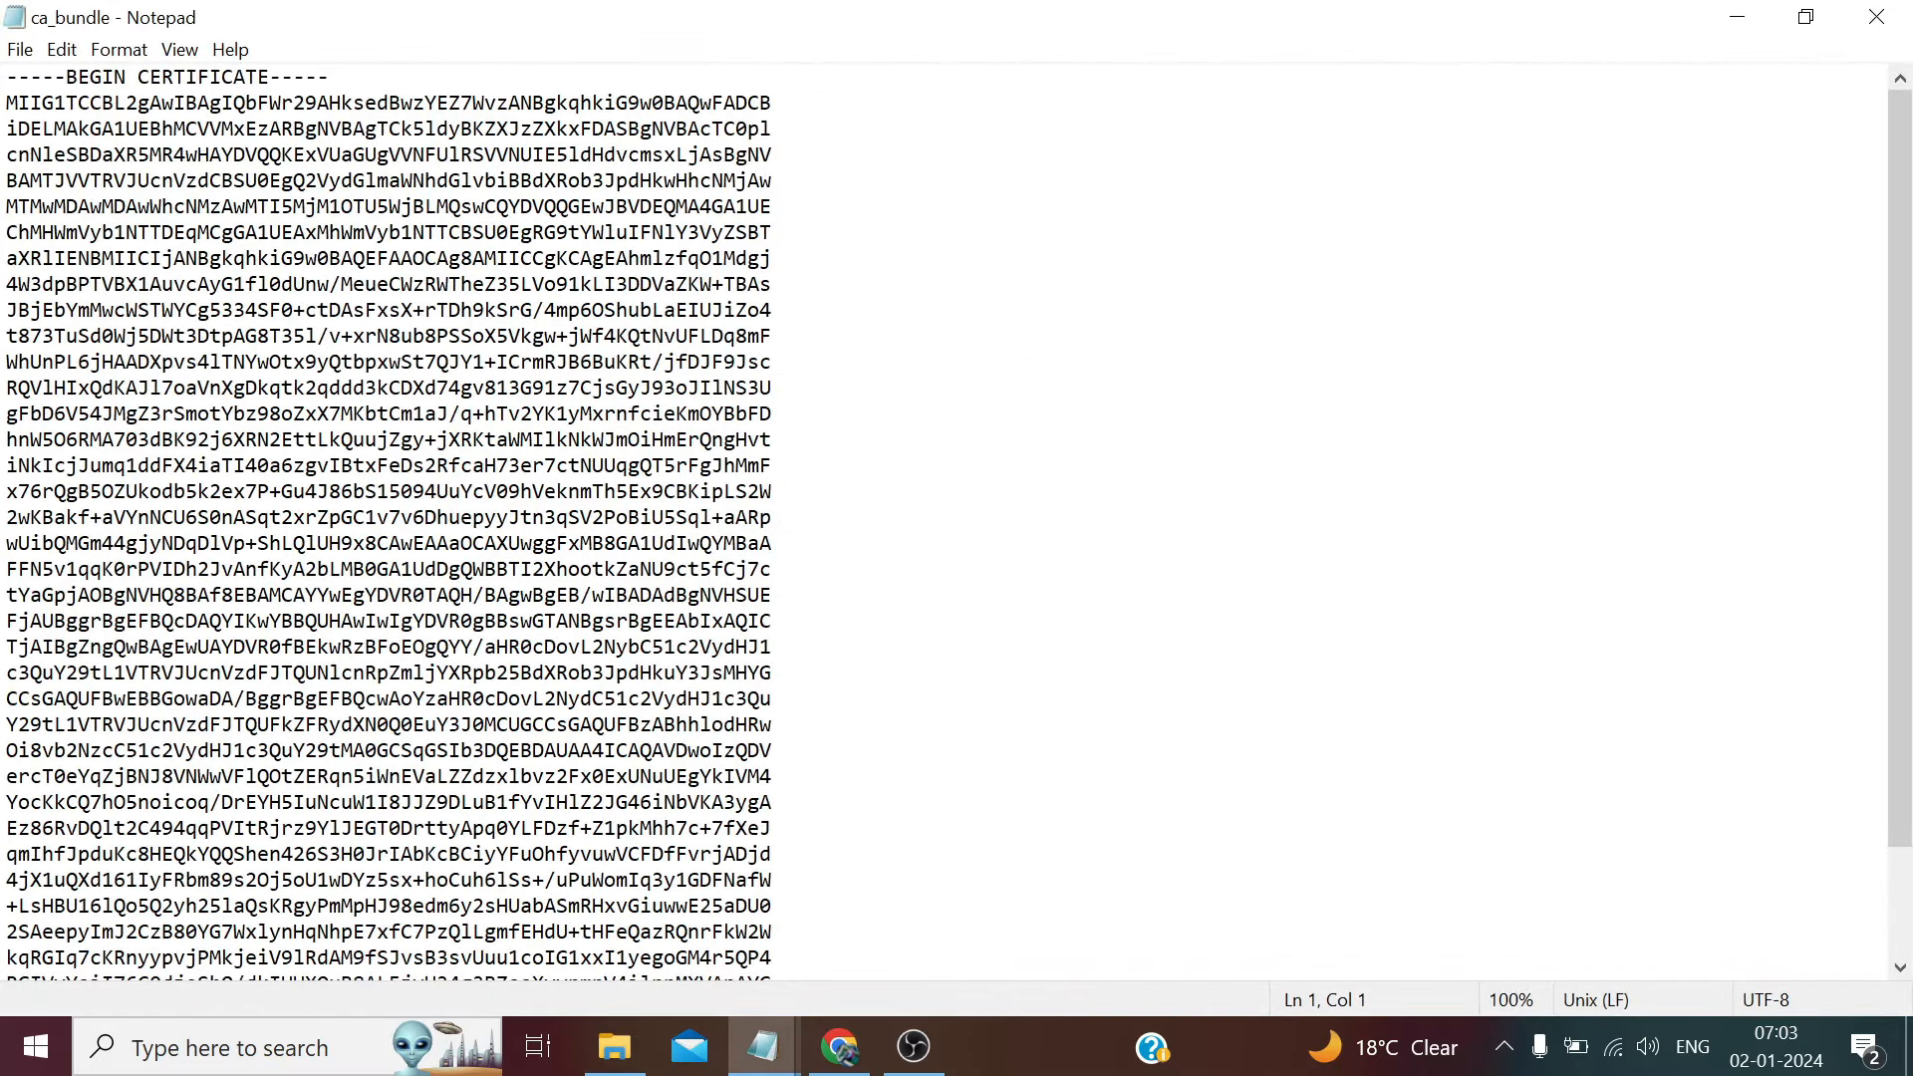
pyautogui.hotkey('ctrl', 'a')
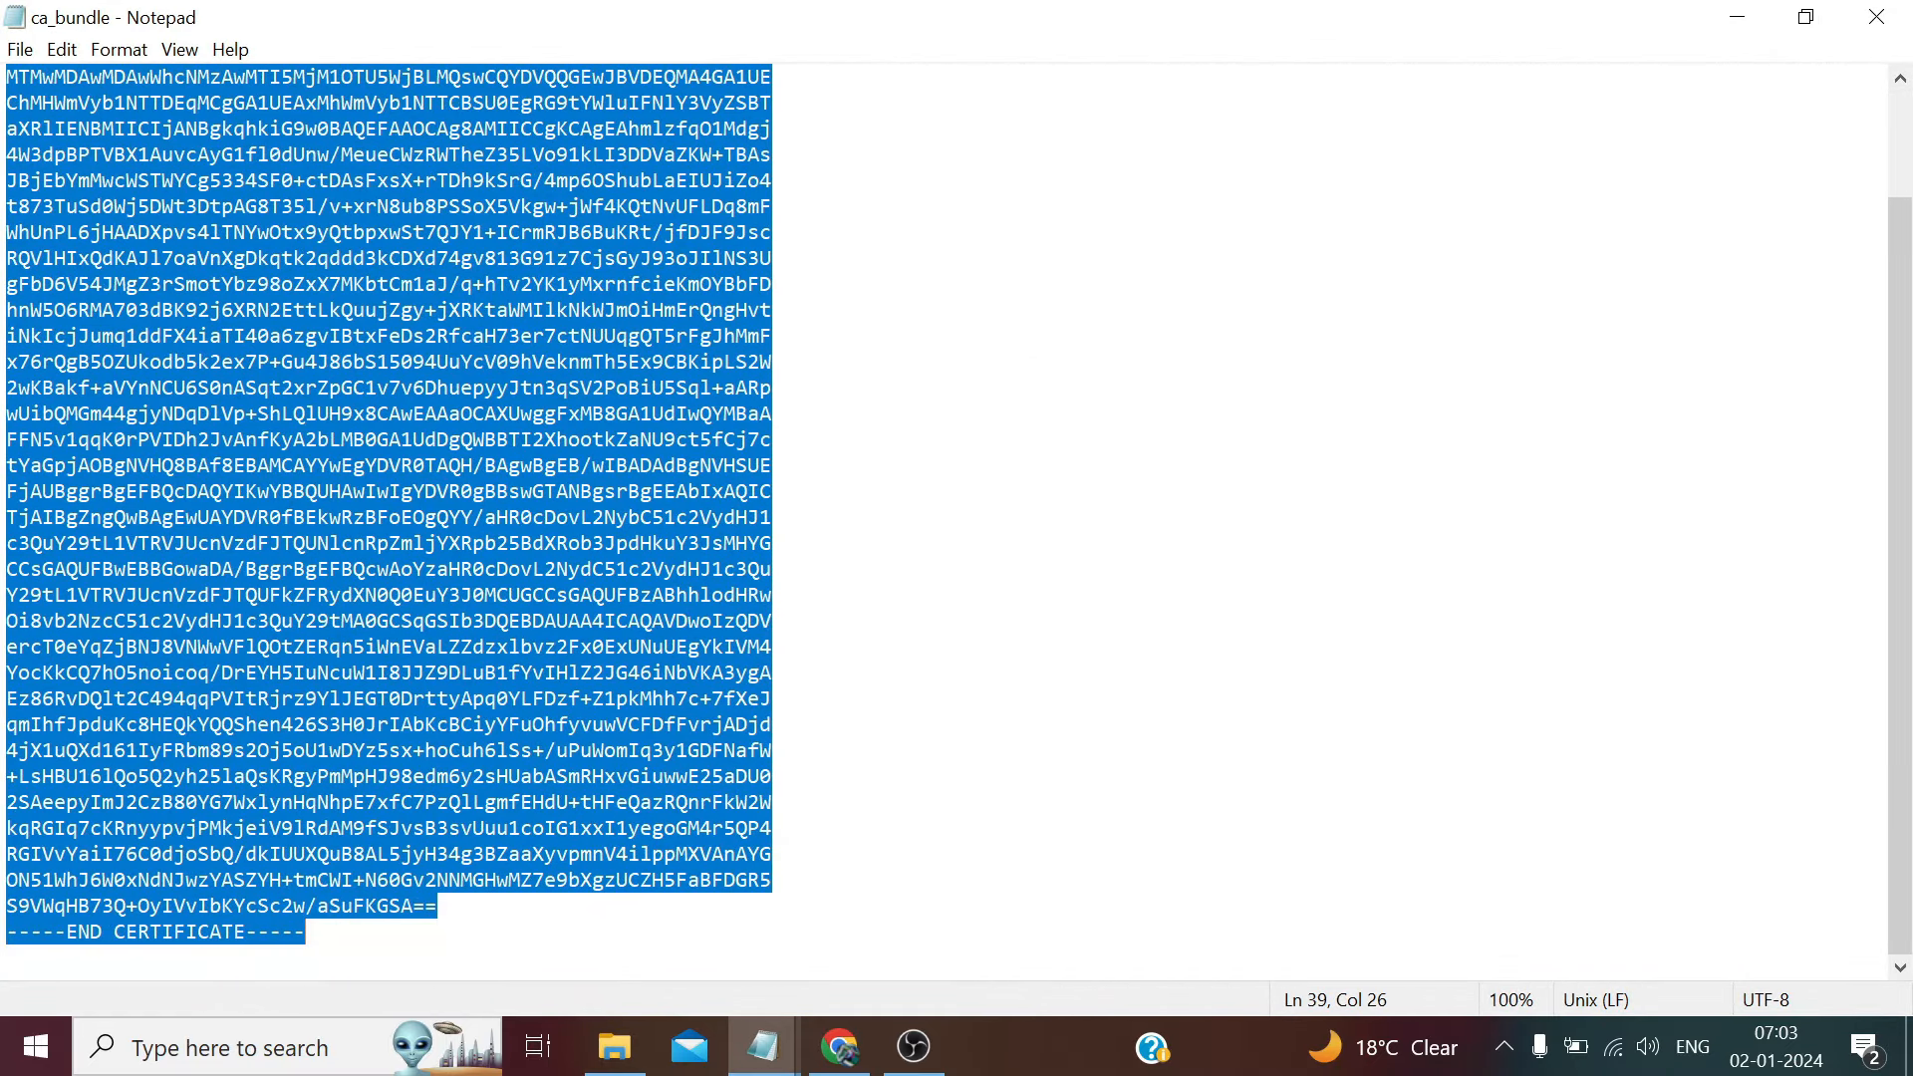
pyautogui.rightClick(219, 578)
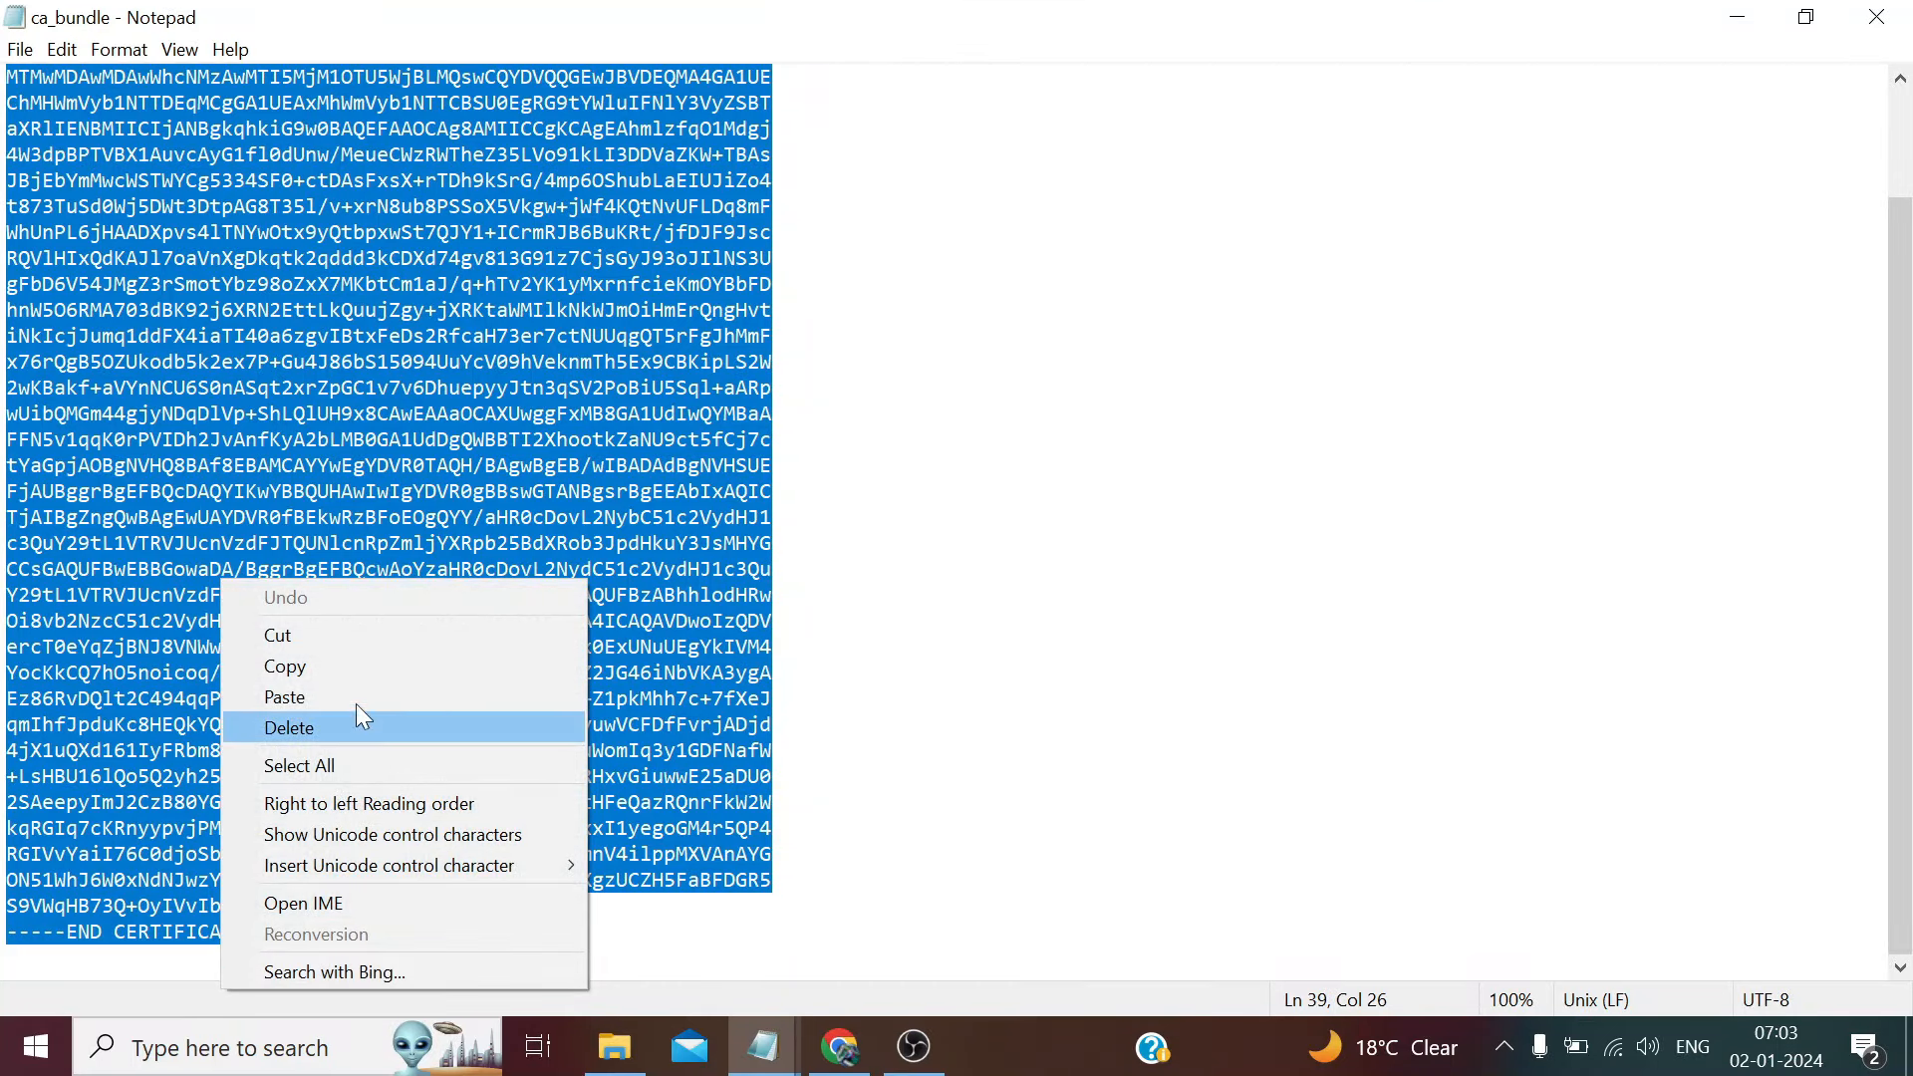
pyautogui.click(294, 665)
# - Switch to cPanel in Chrome and paste the copied CA bundle text into the Certificate Authority Bundle (CABUNDLE) field
pyautogui.moveTo(840, 1046)
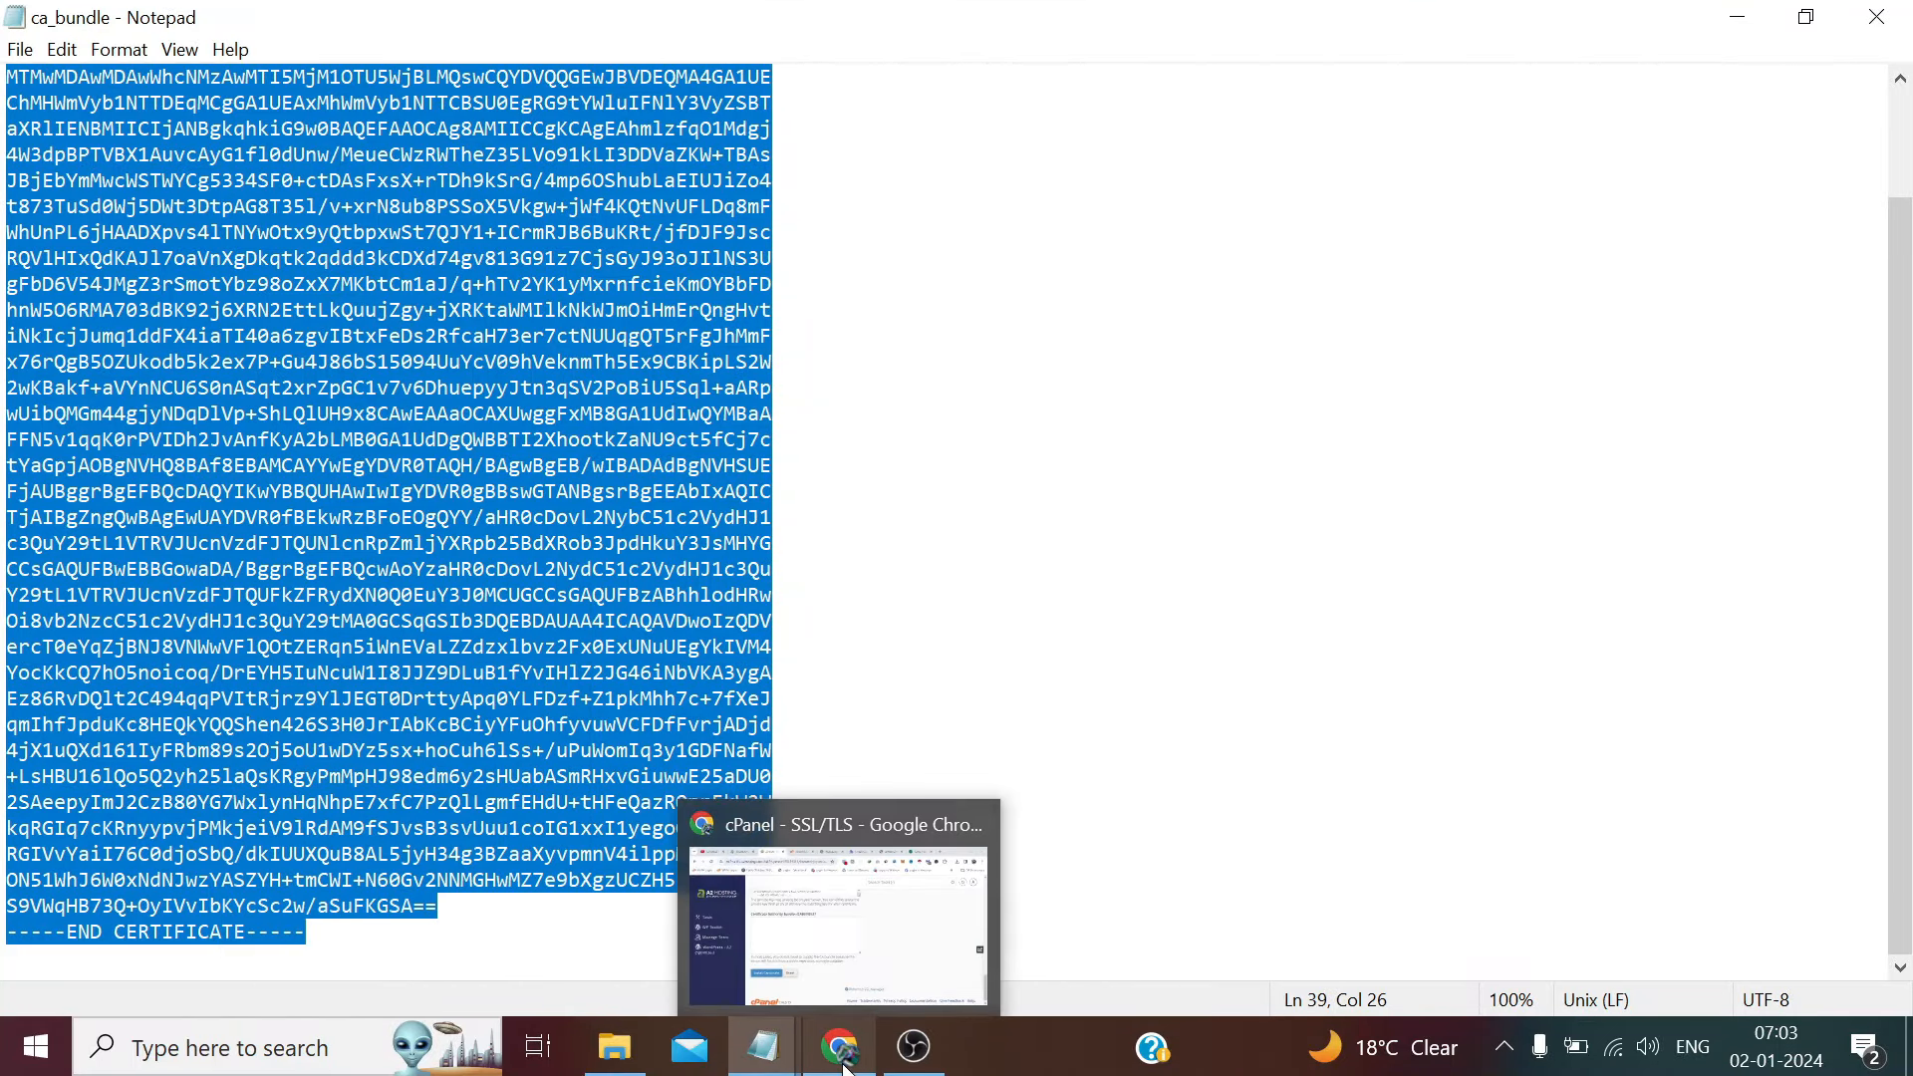
pyautogui.click(794, 931)
pyautogui.rightClick(623, 506)
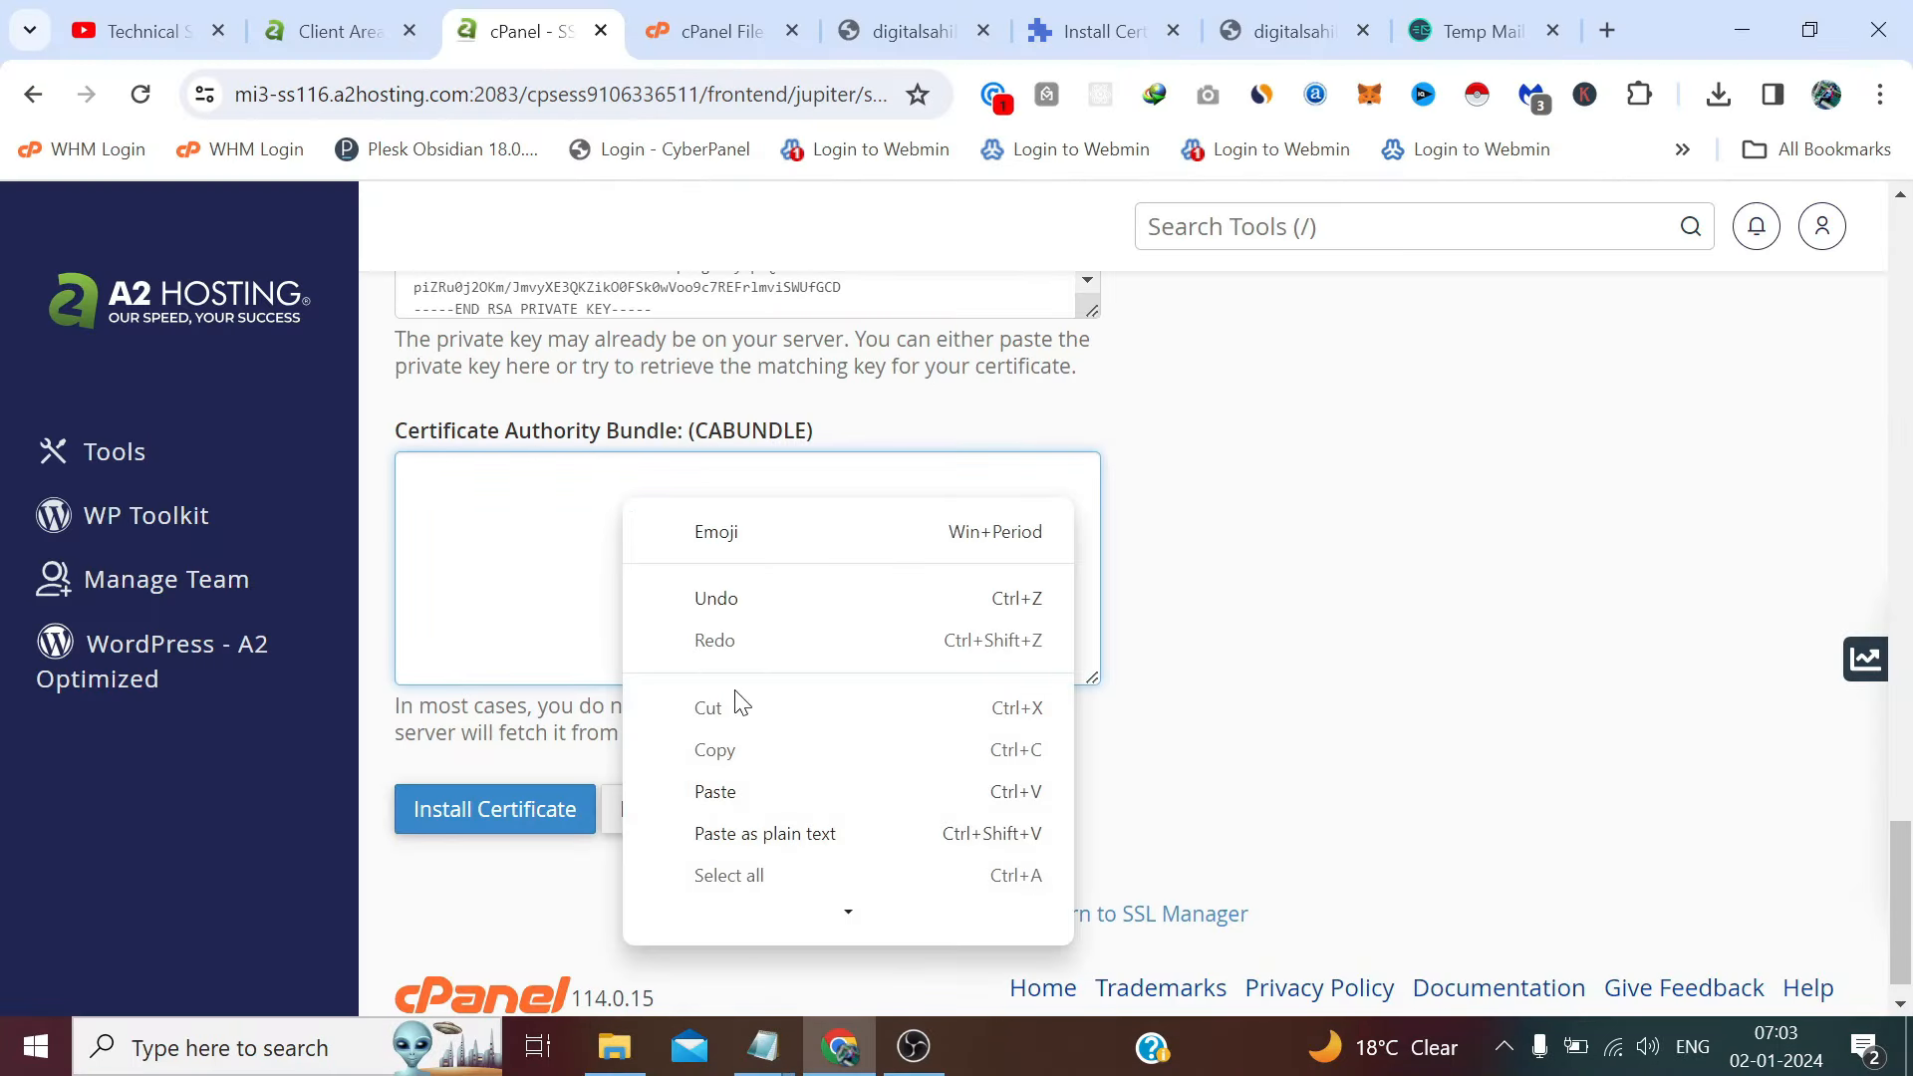
pyautogui.click(790, 794)
pyautogui.click(1224, 546)
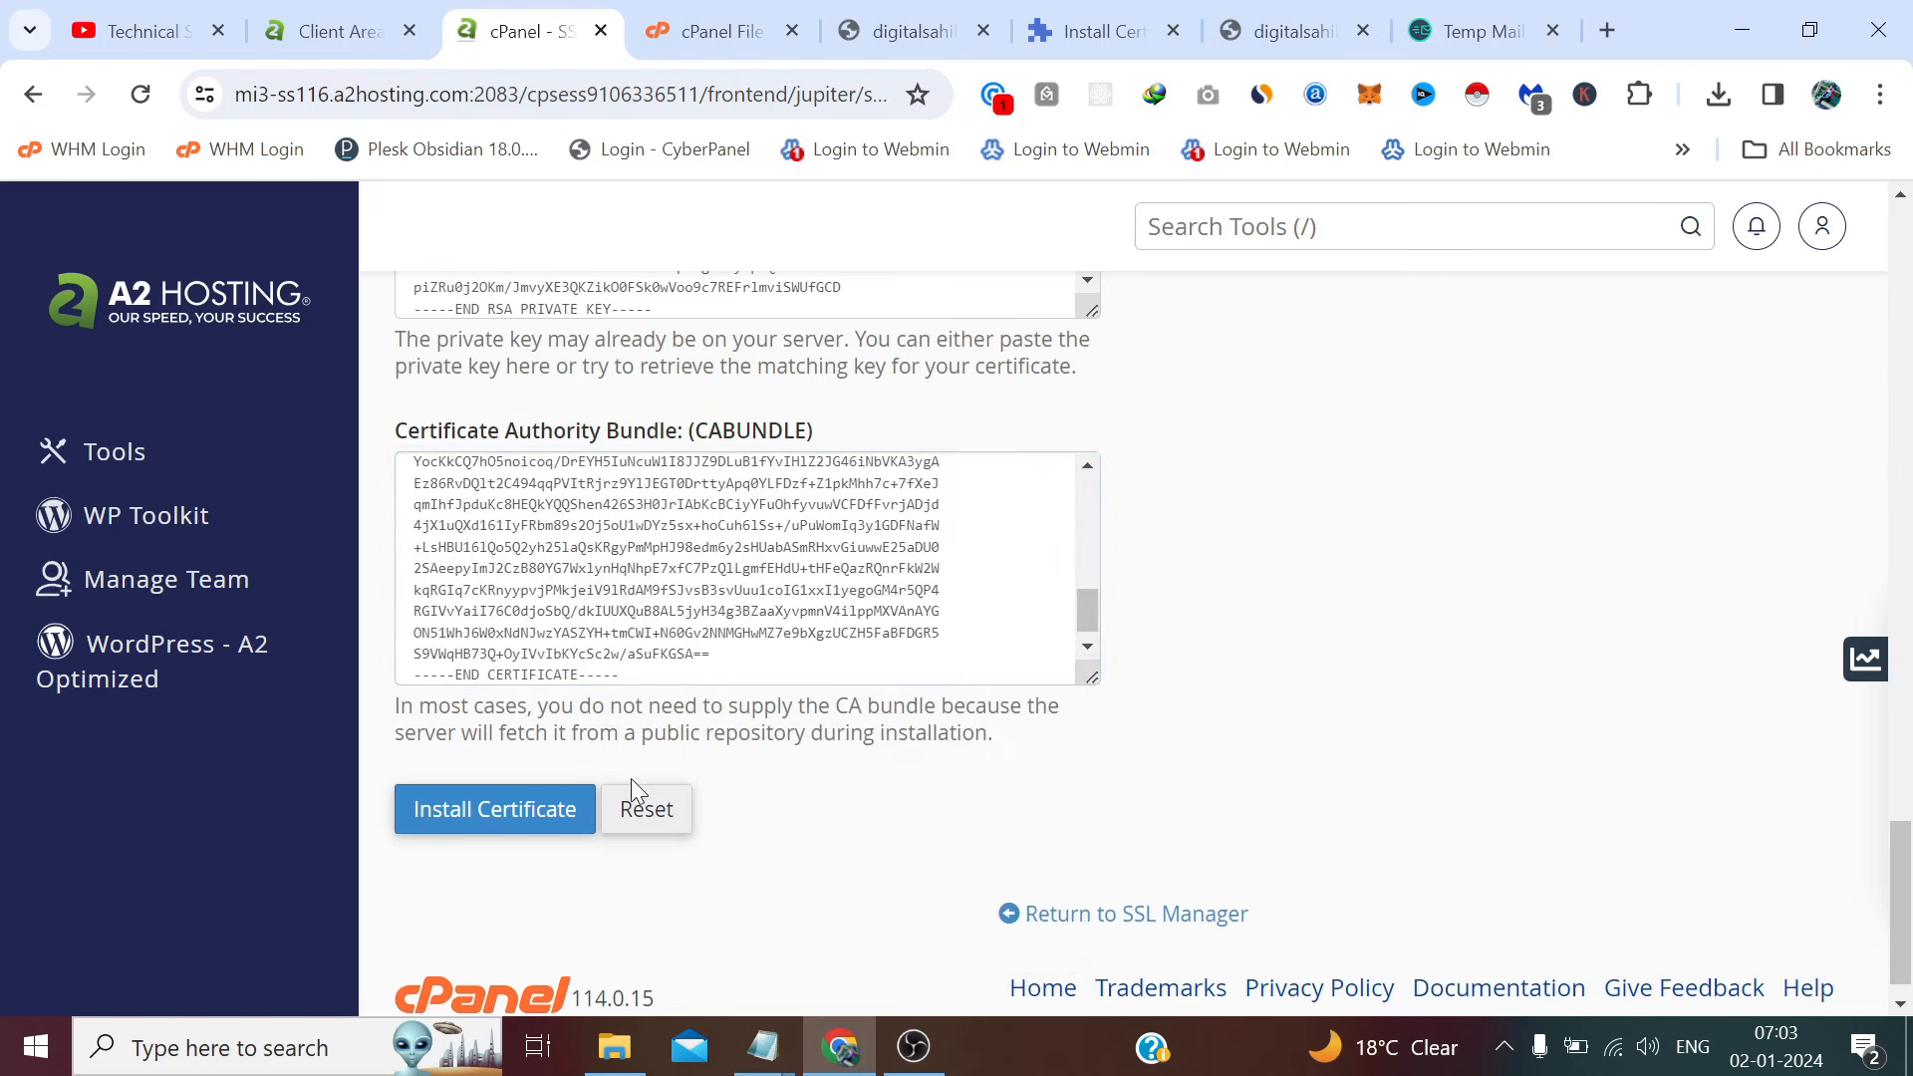
# - Install the certificate on the SSL host, read through the installation report and acknowledge it to reload the page
pyautogui.click(522, 809)
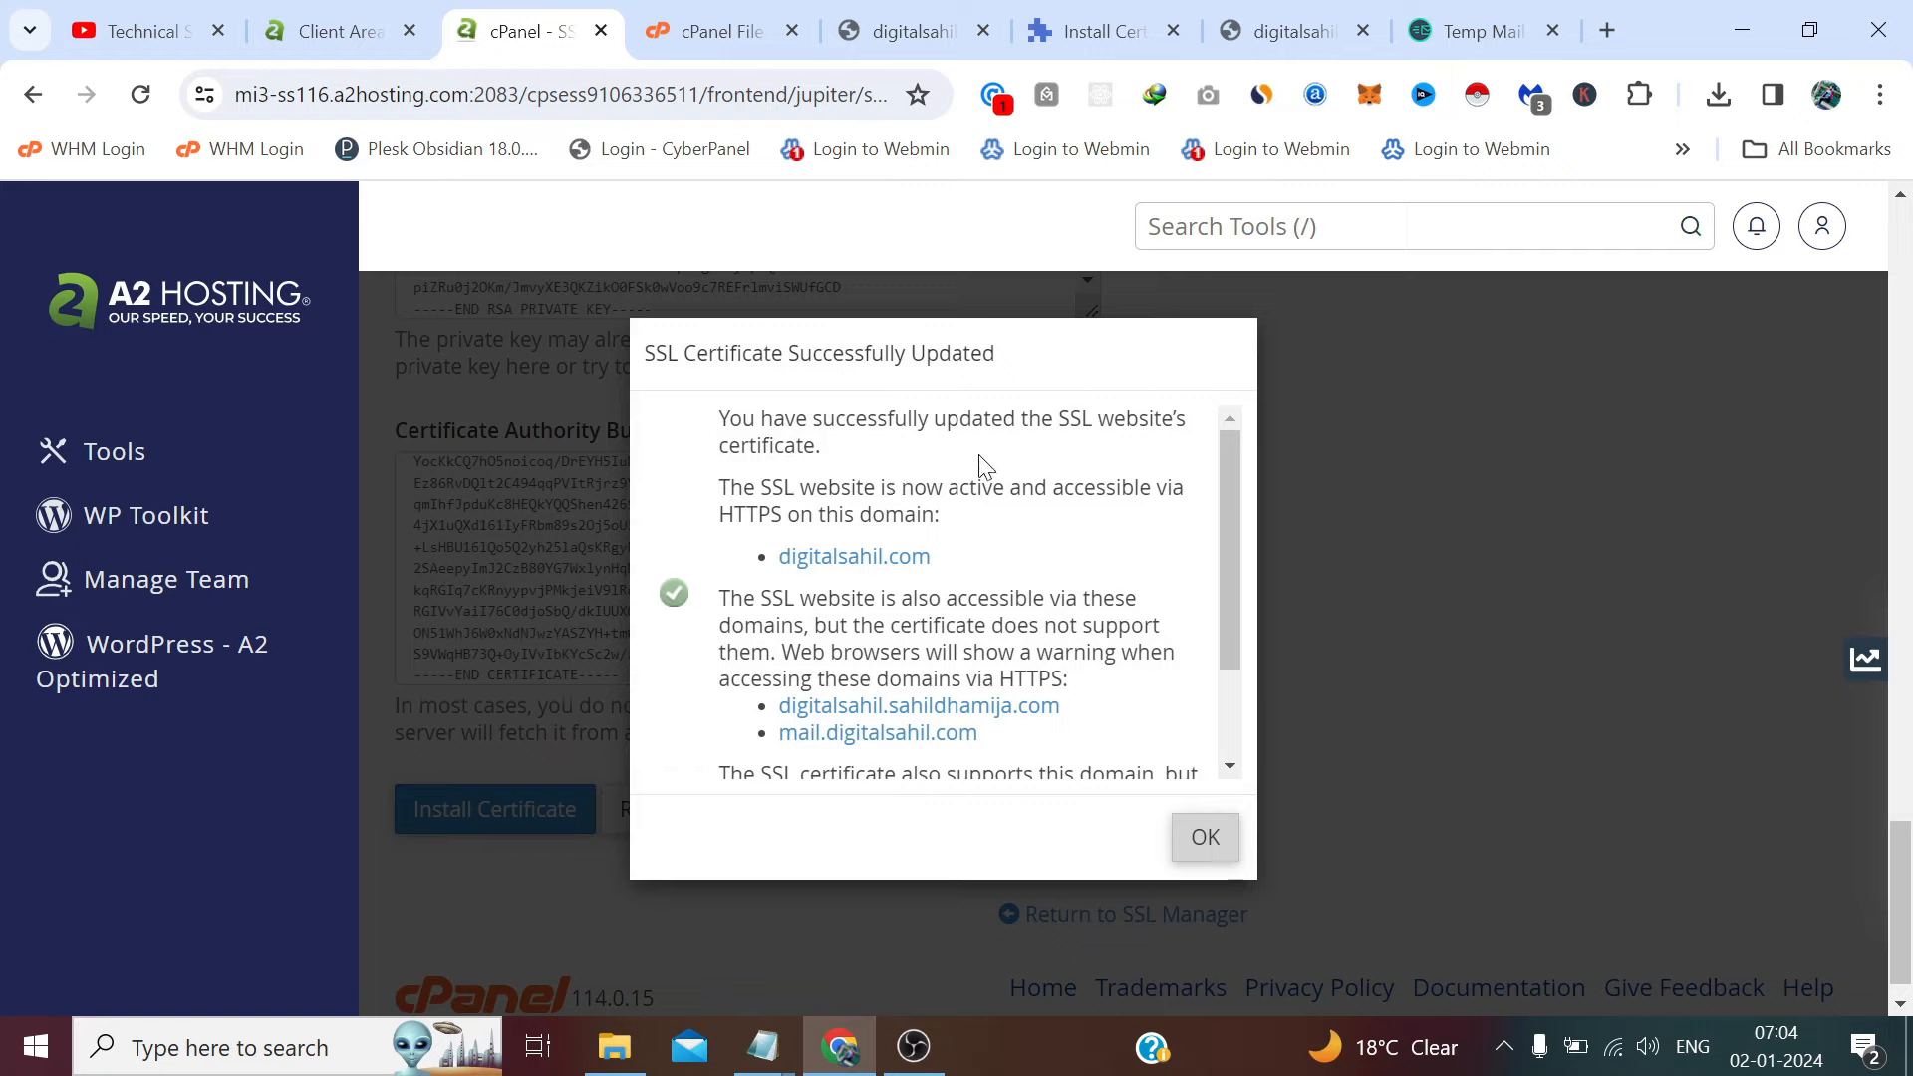
pyautogui.scroll(-2, 987, 463)
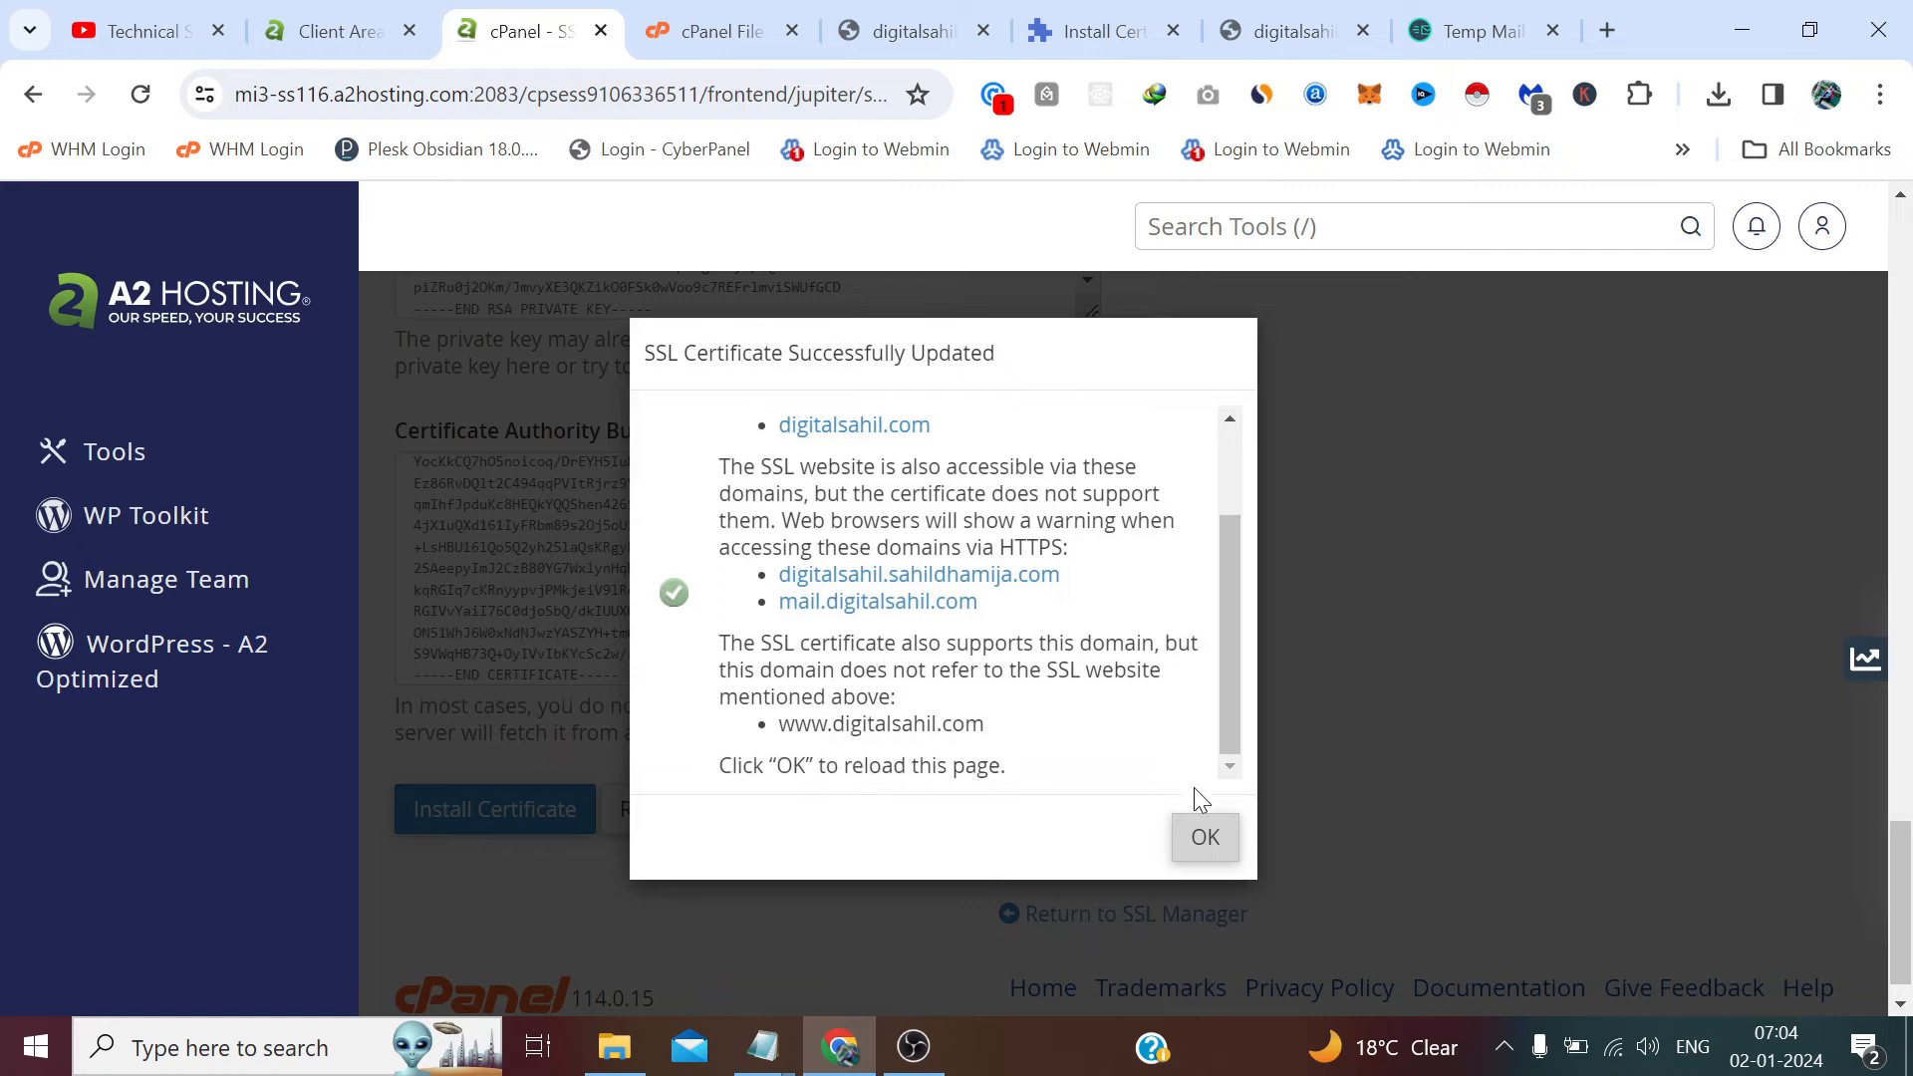
pyautogui.click(1206, 837)
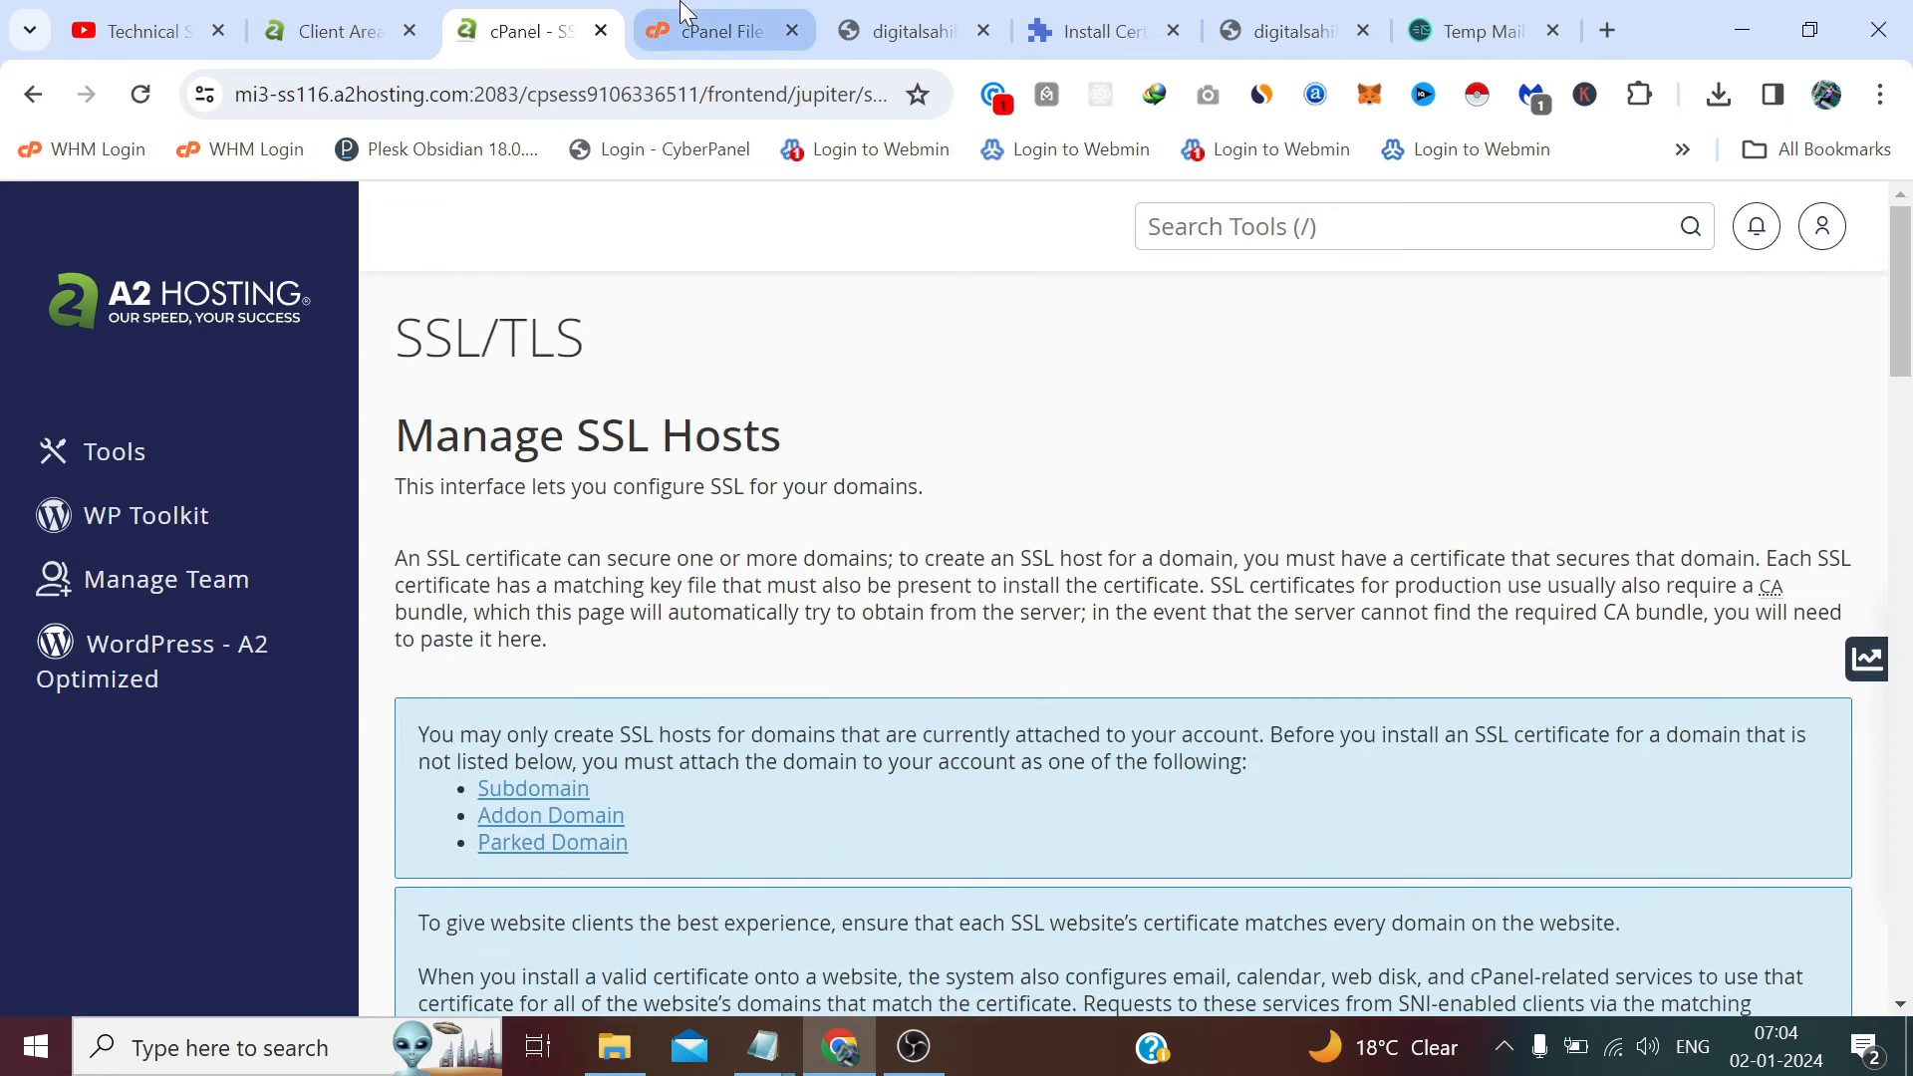
pyautogui.click(687, 14)
pyautogui.click(849, 22)
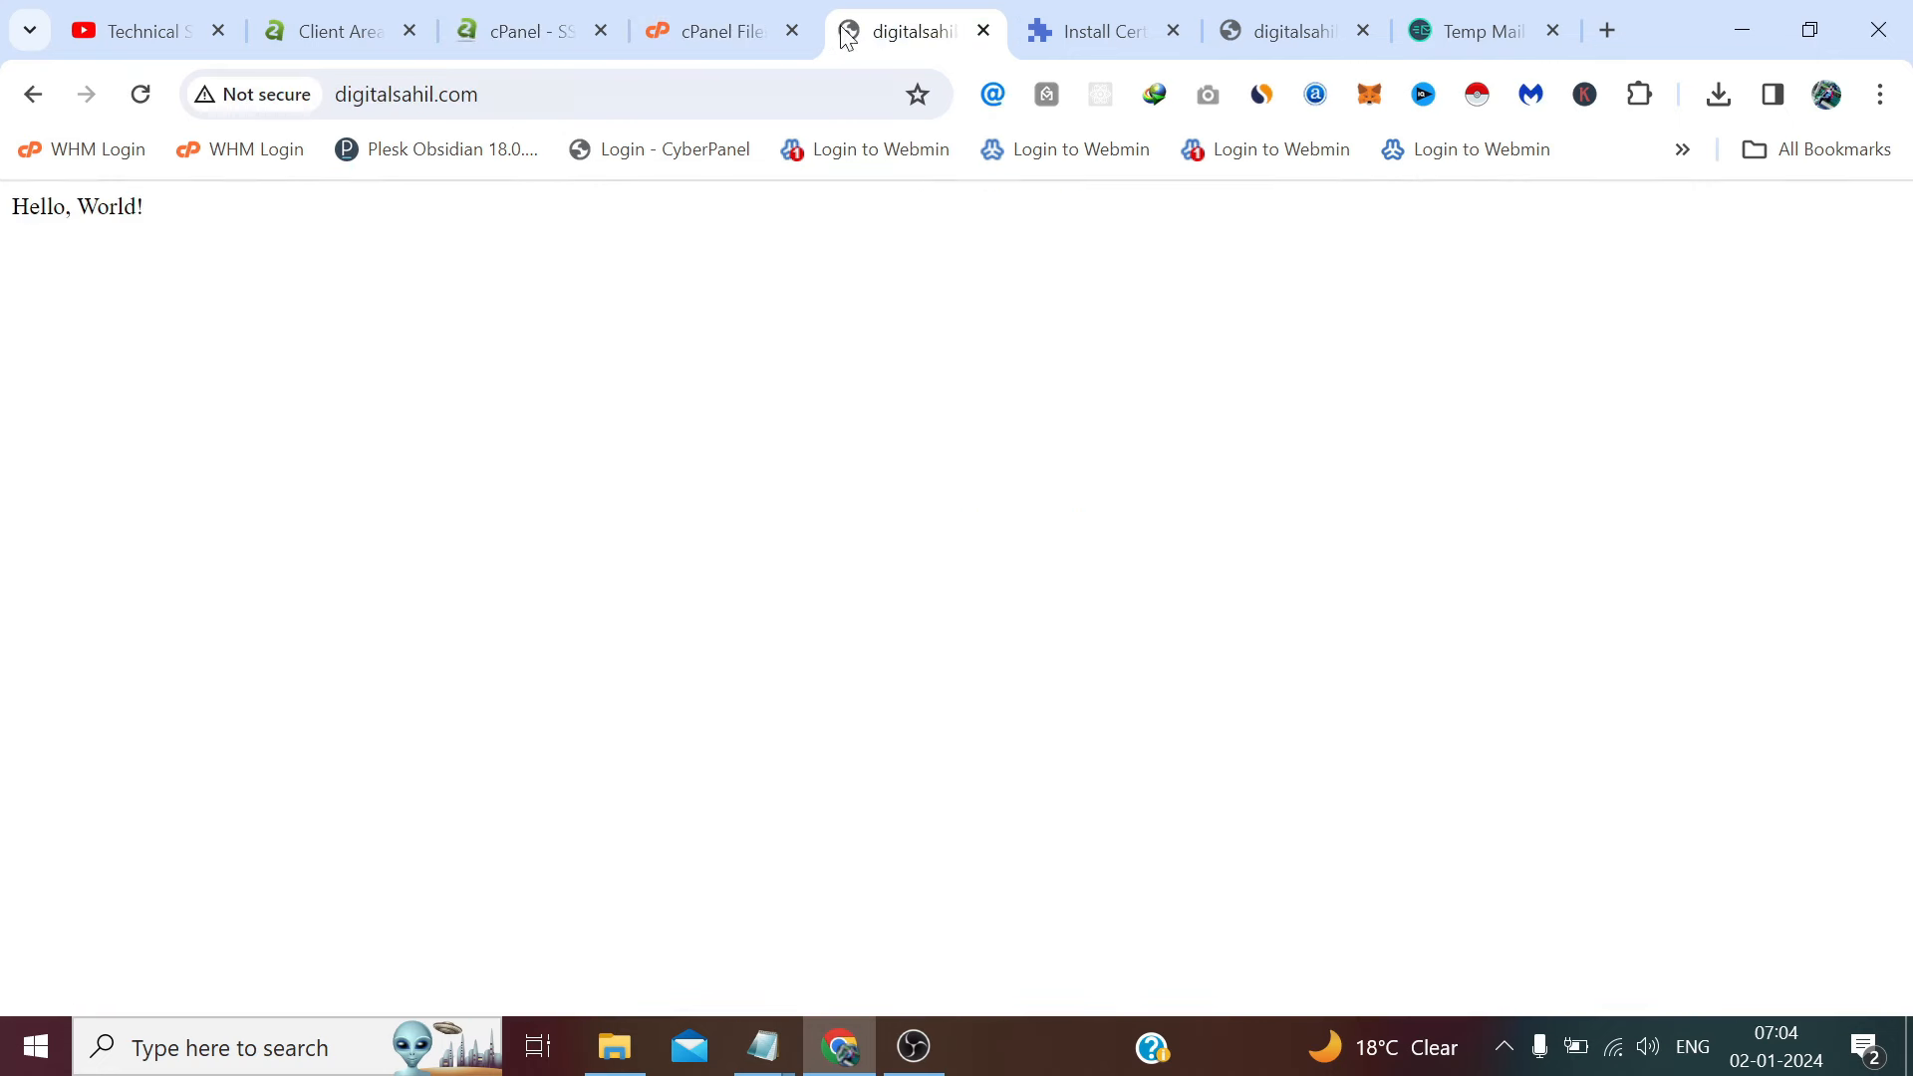
pyautogui.click(399, 97)
pyautogui.press('Right')
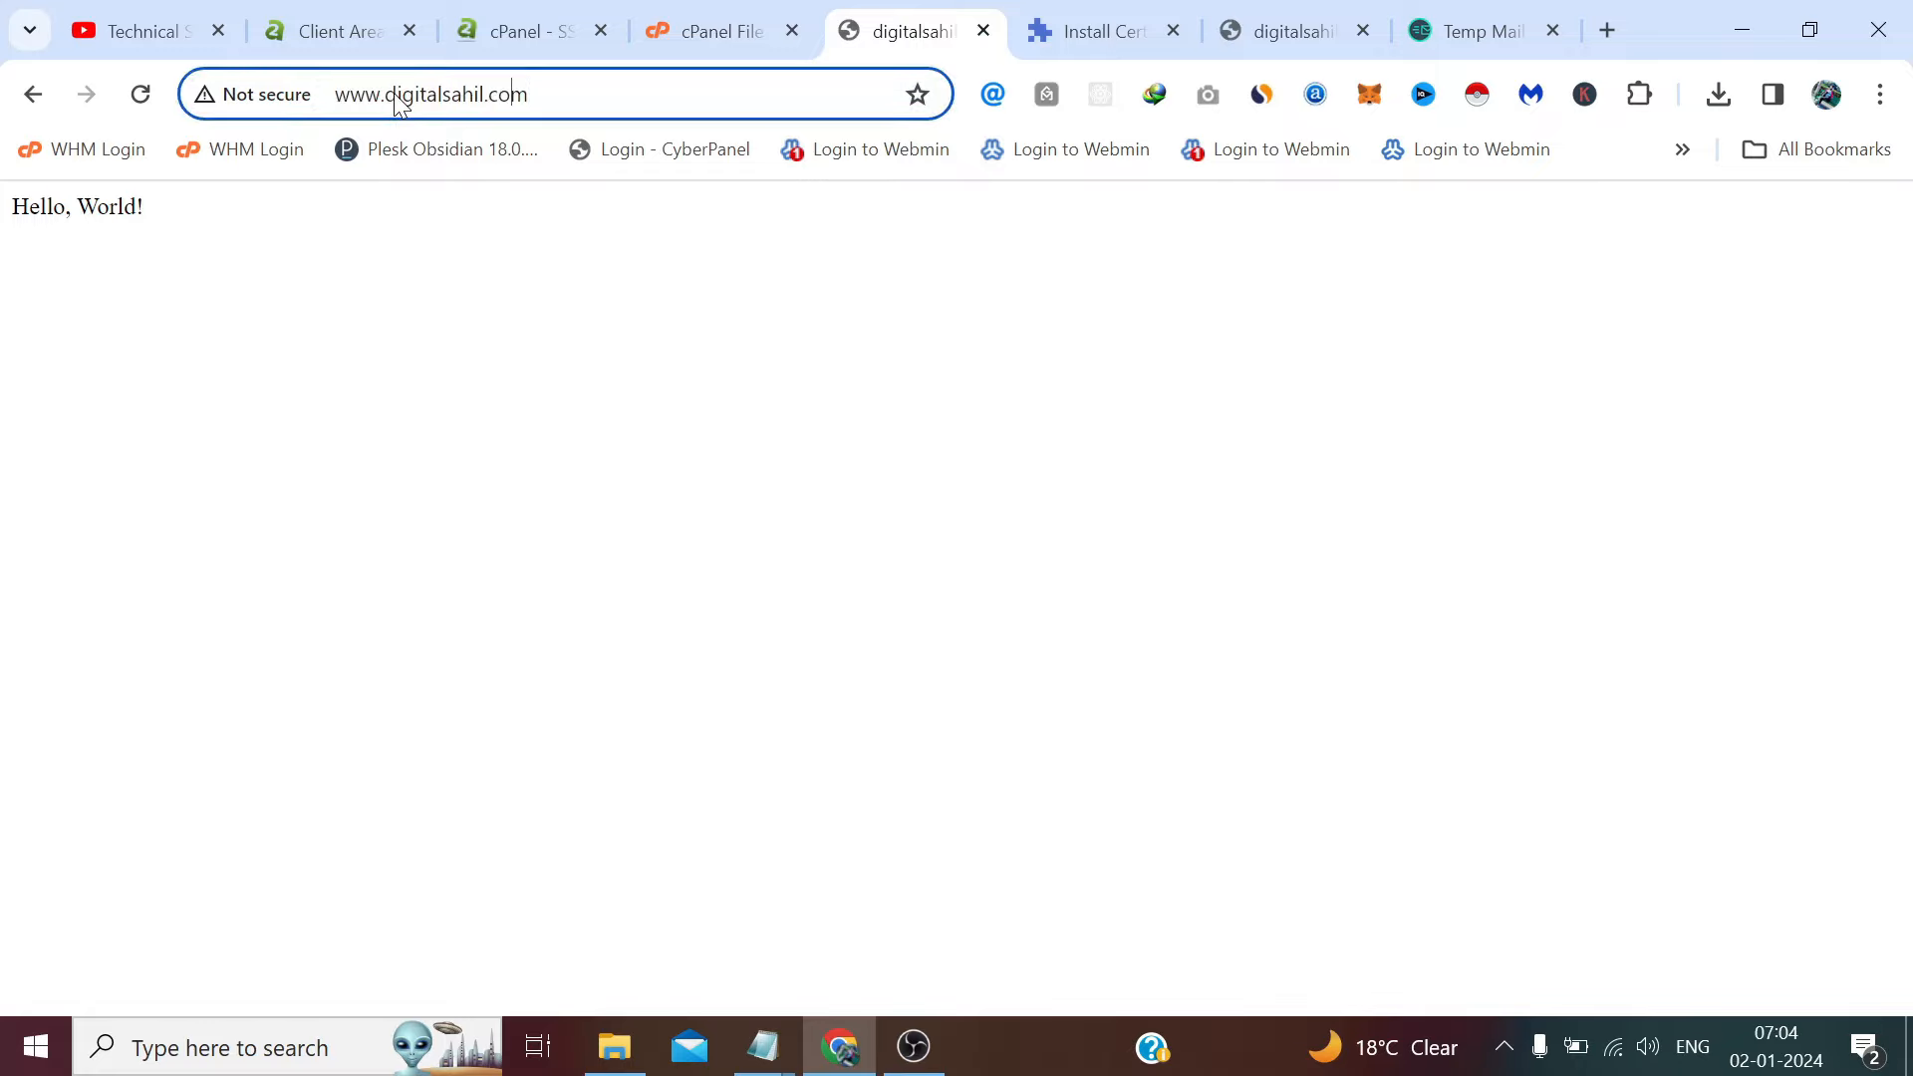
pyautogui.write('https')
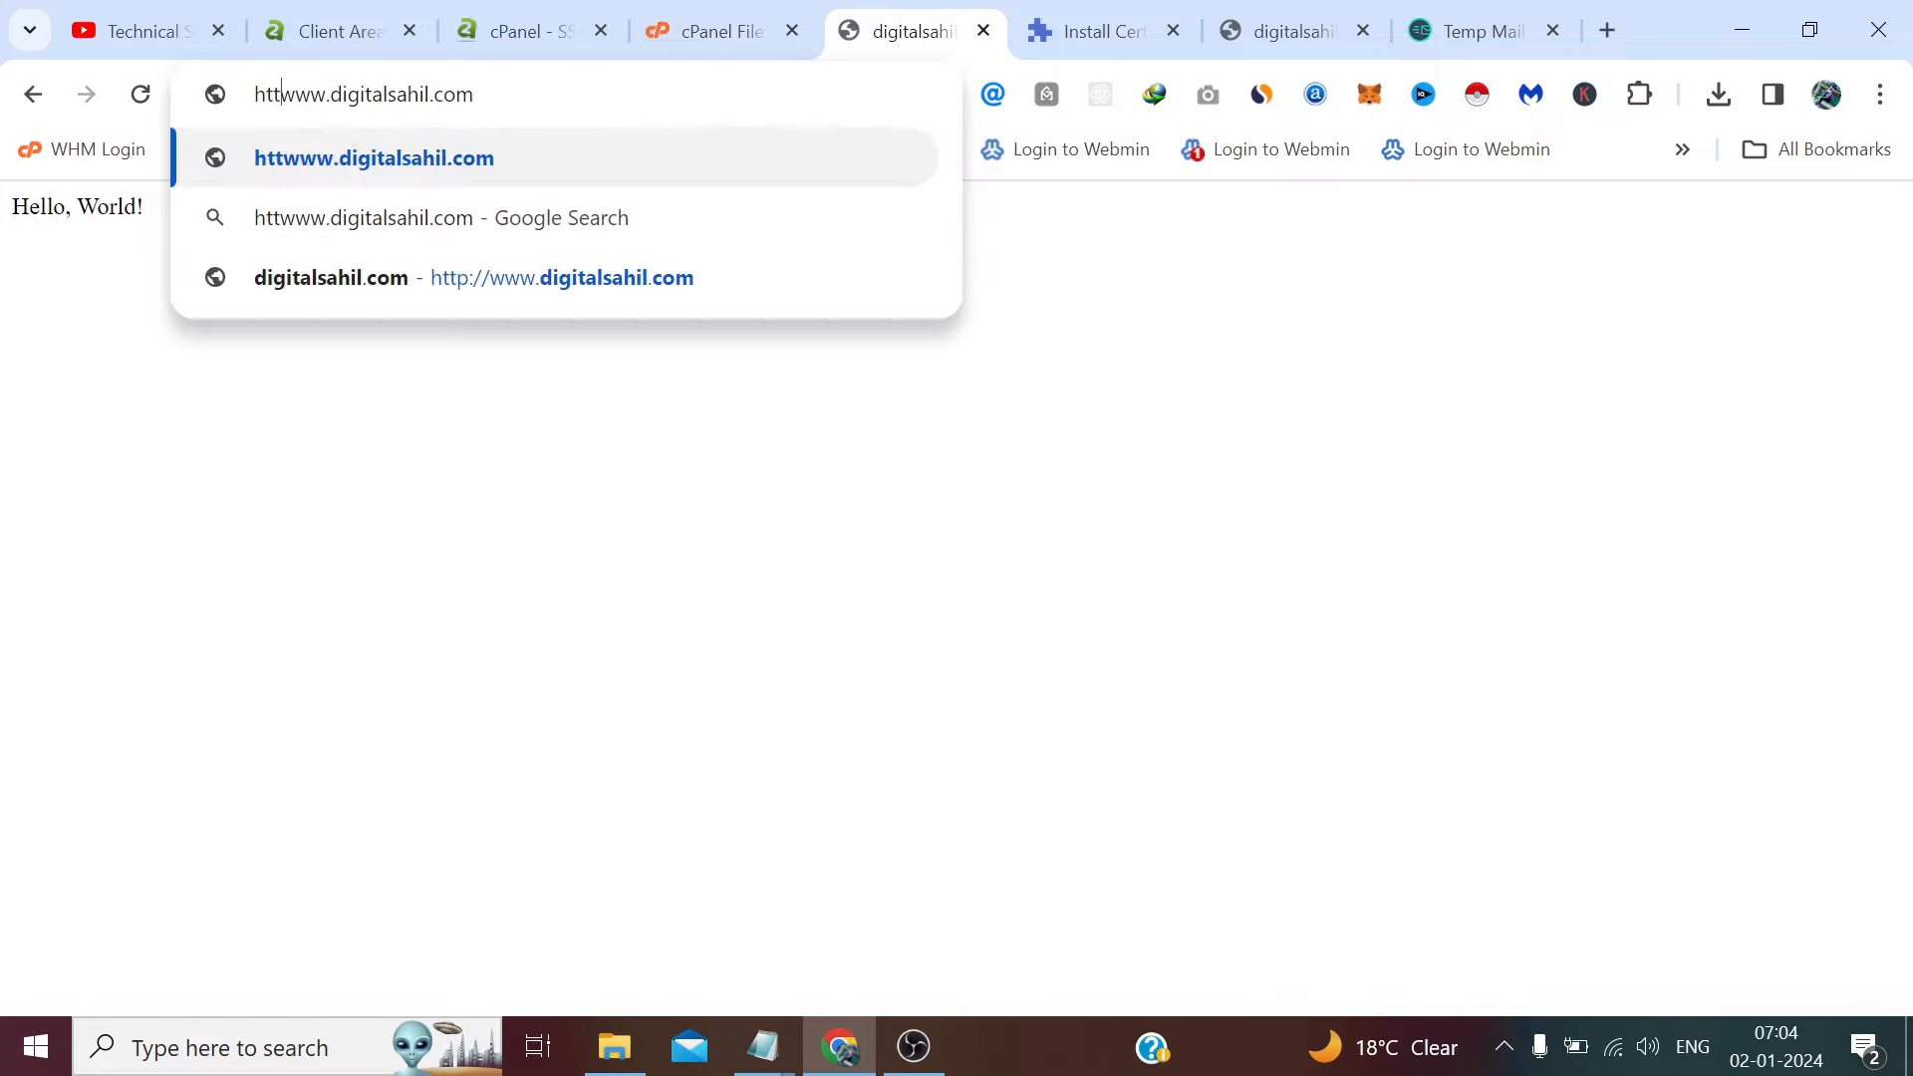
pyautogui.write('://')
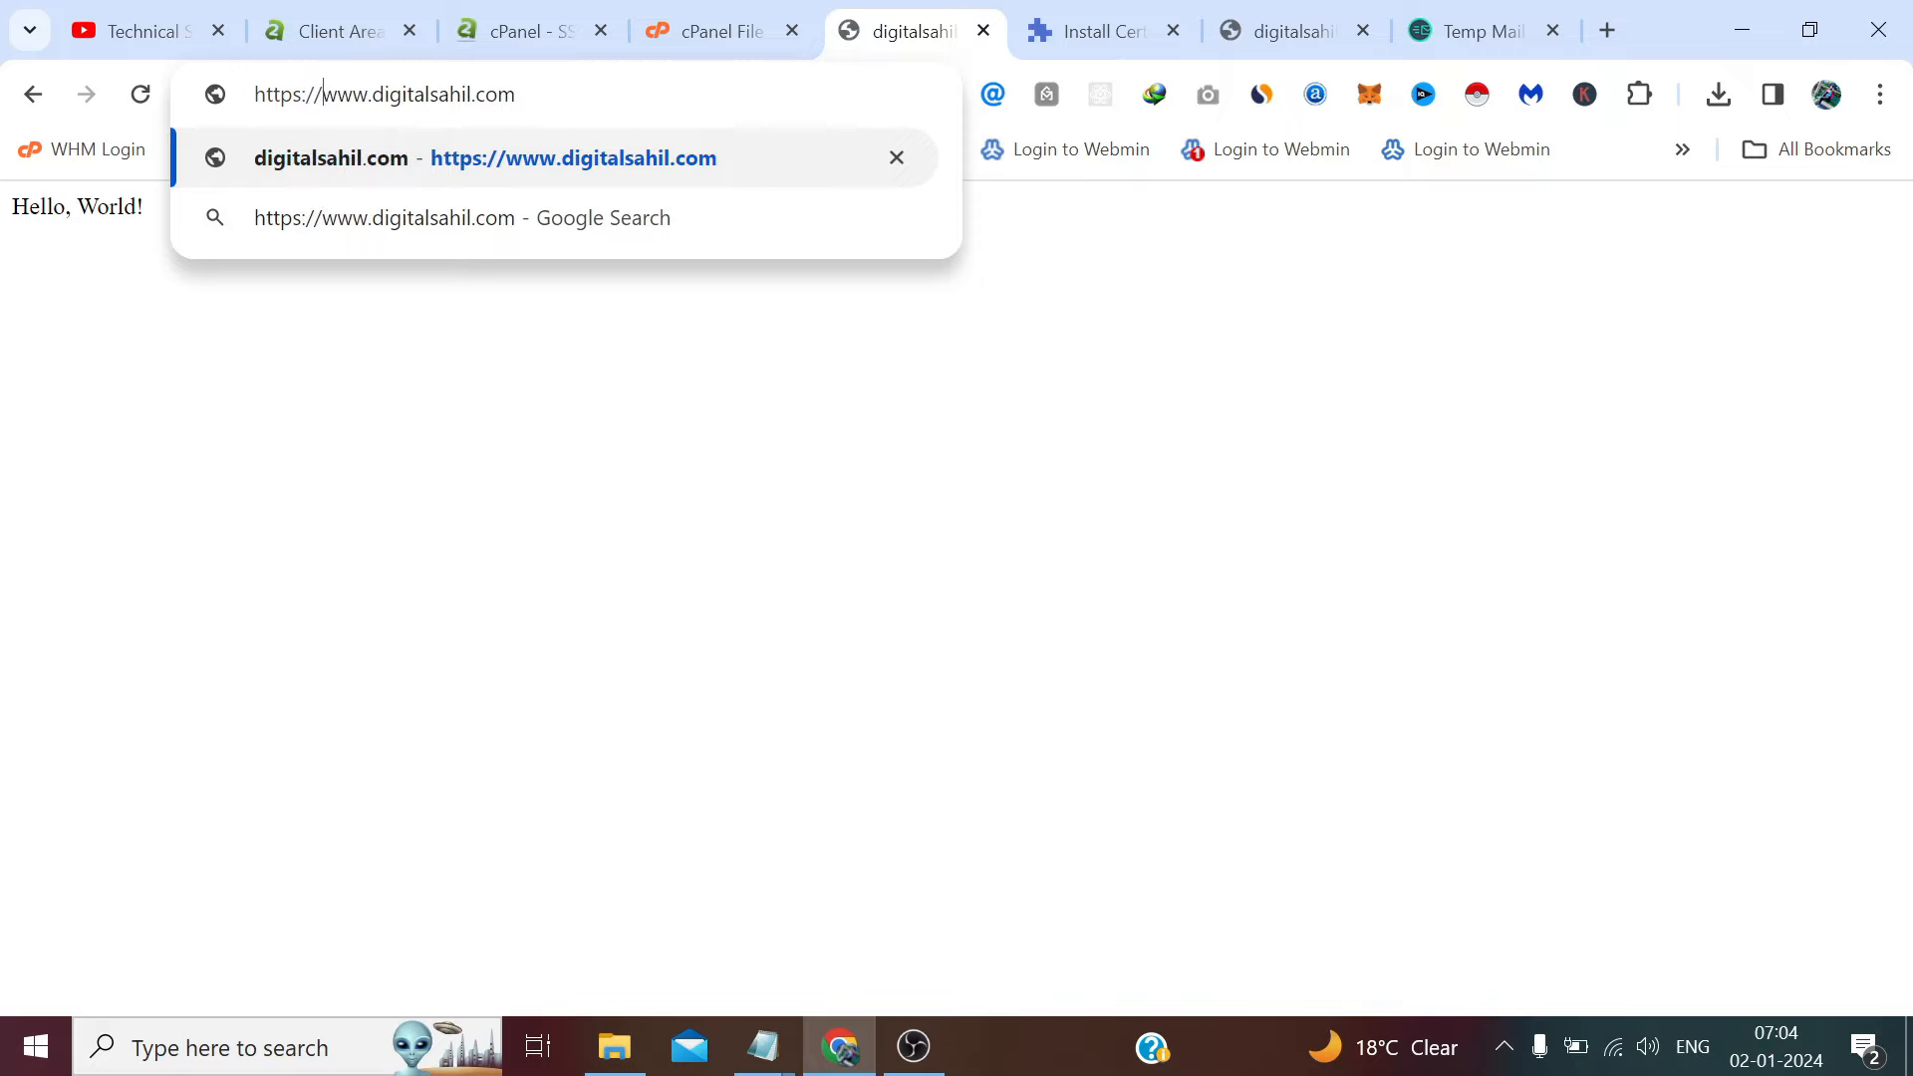
pyautogui.press('Return')
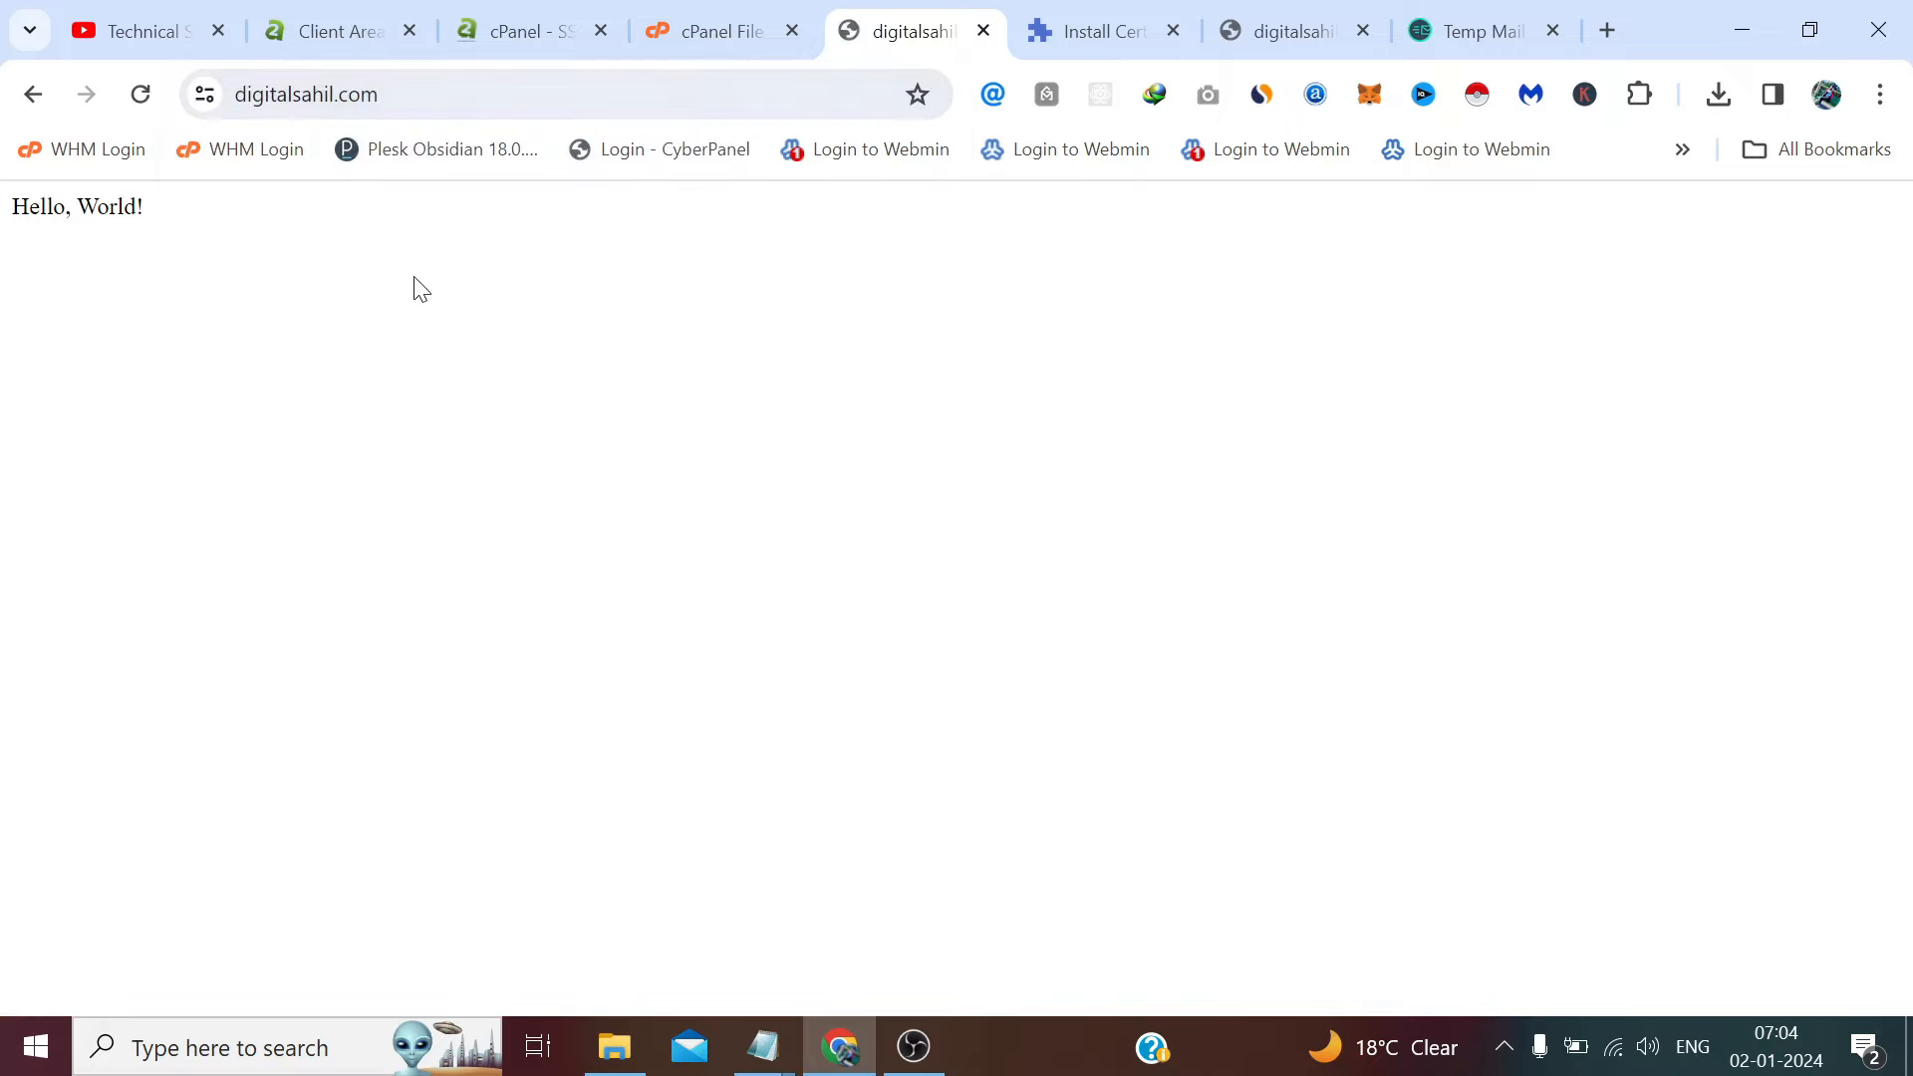
# - Inspect the website's connection security and open its certificate details
pyautogui.click(213, 92)
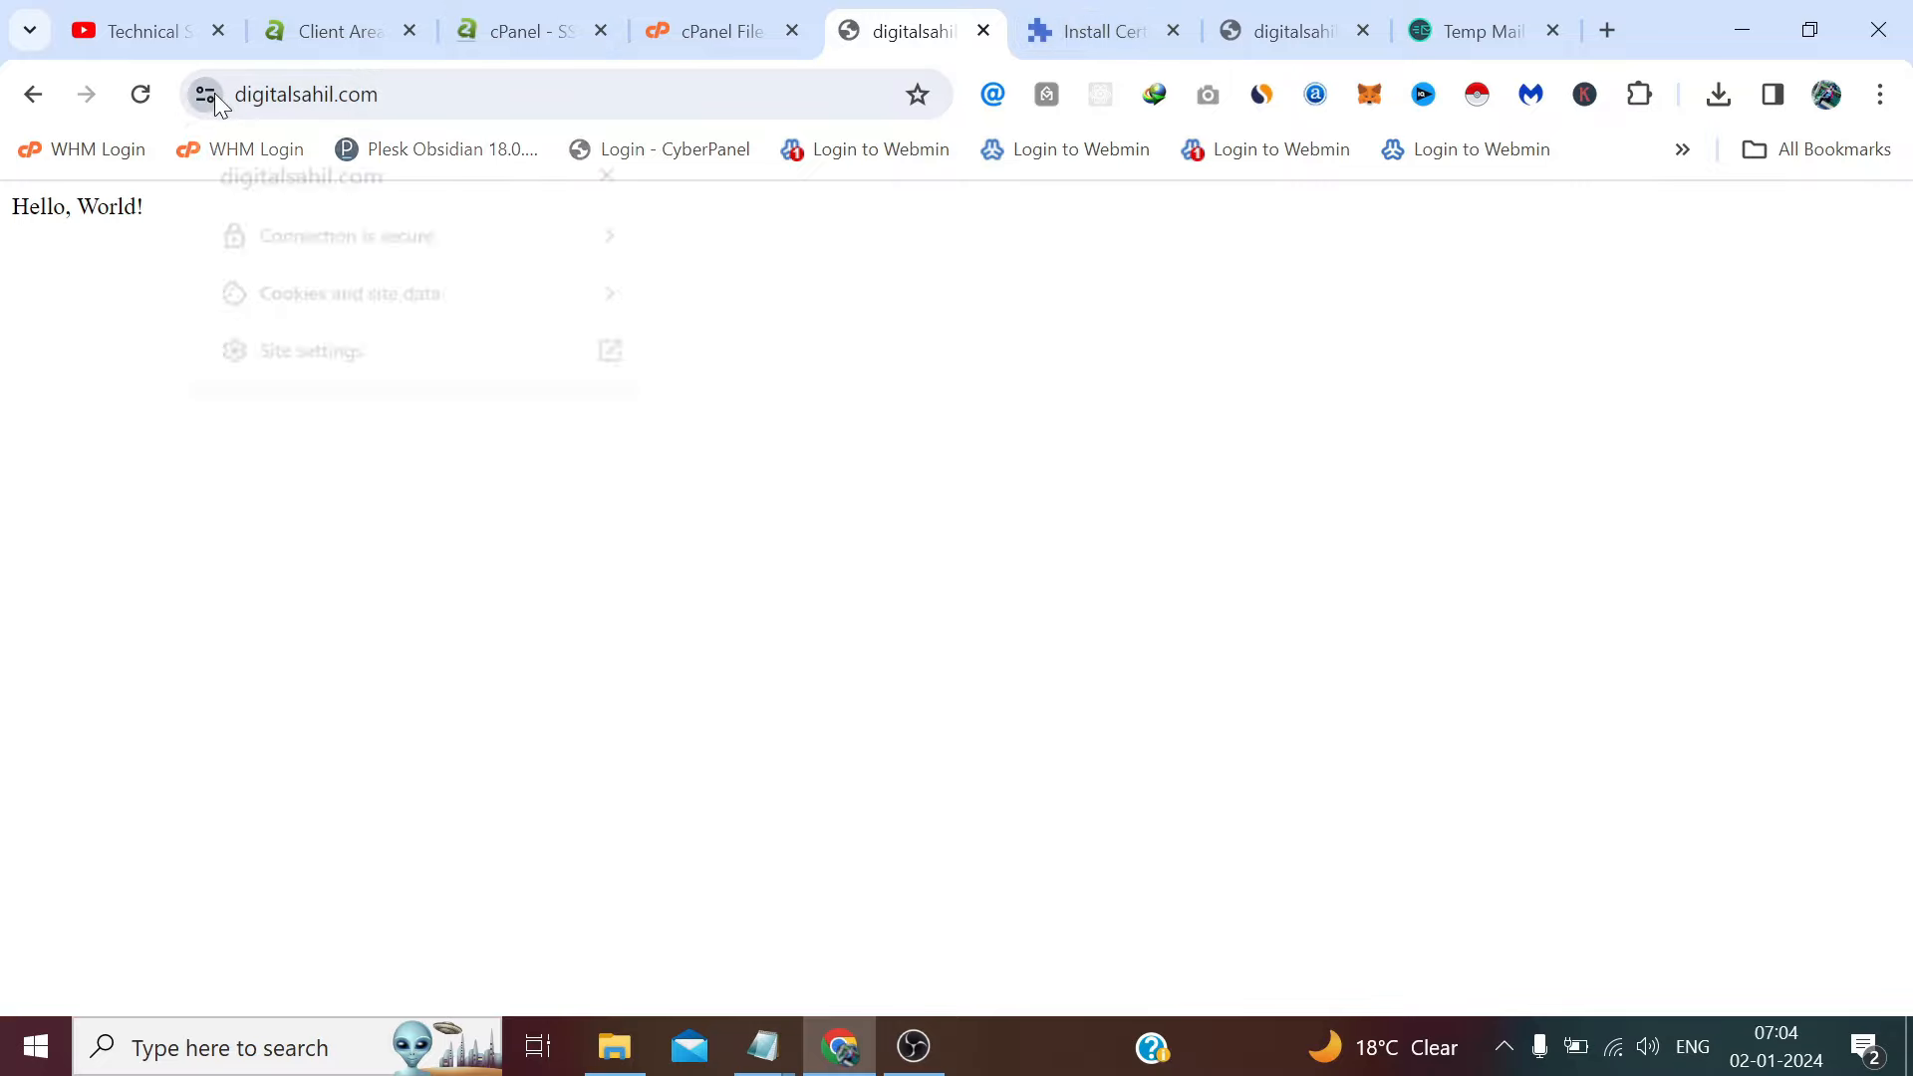
pyautogui.click(354, 237)
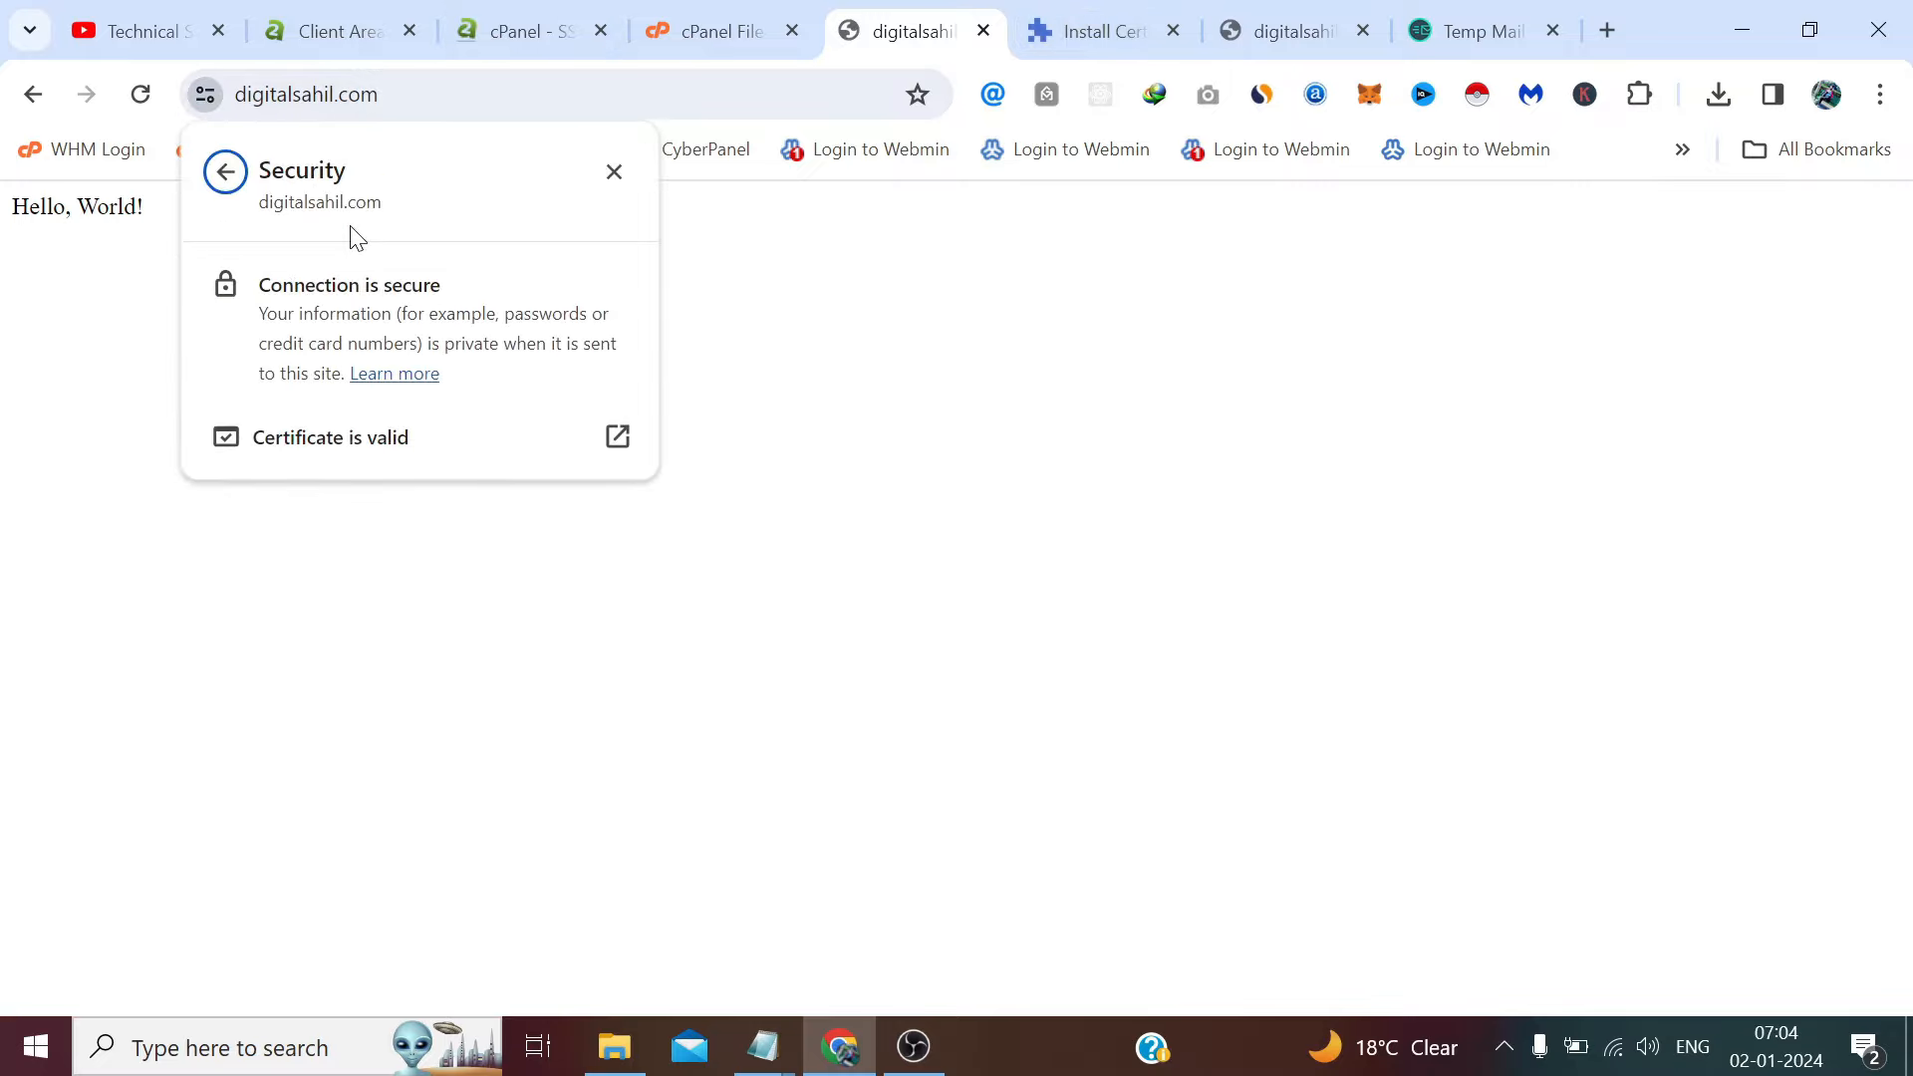
pyautogui.click(422, 436)
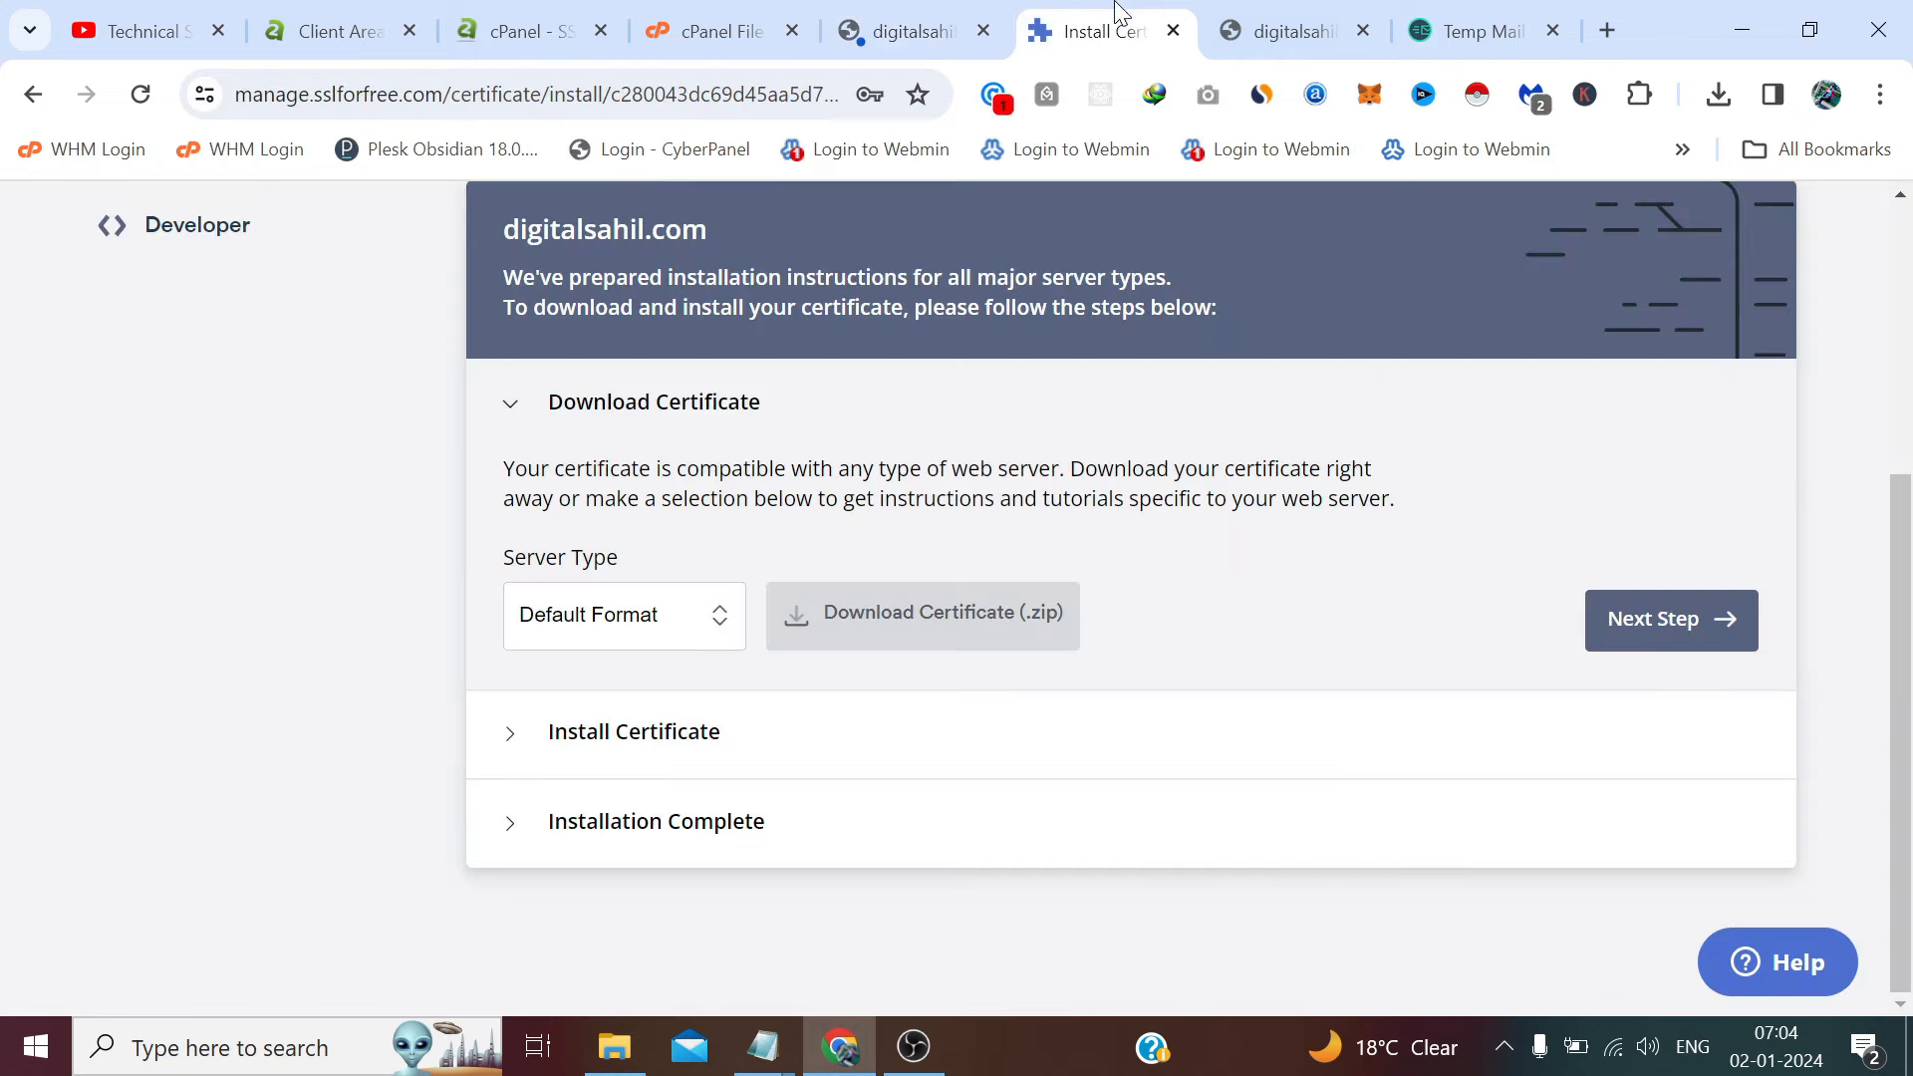
# - Return to ZeroSSL's Install Certificate page, advance past the download stage and run the installation check for digitalsahil.com
pyautogui.click(1101, 31)
pyautogui.scroll(4, 512, 260)
pyautogui.scroll(-4, 909, 303)
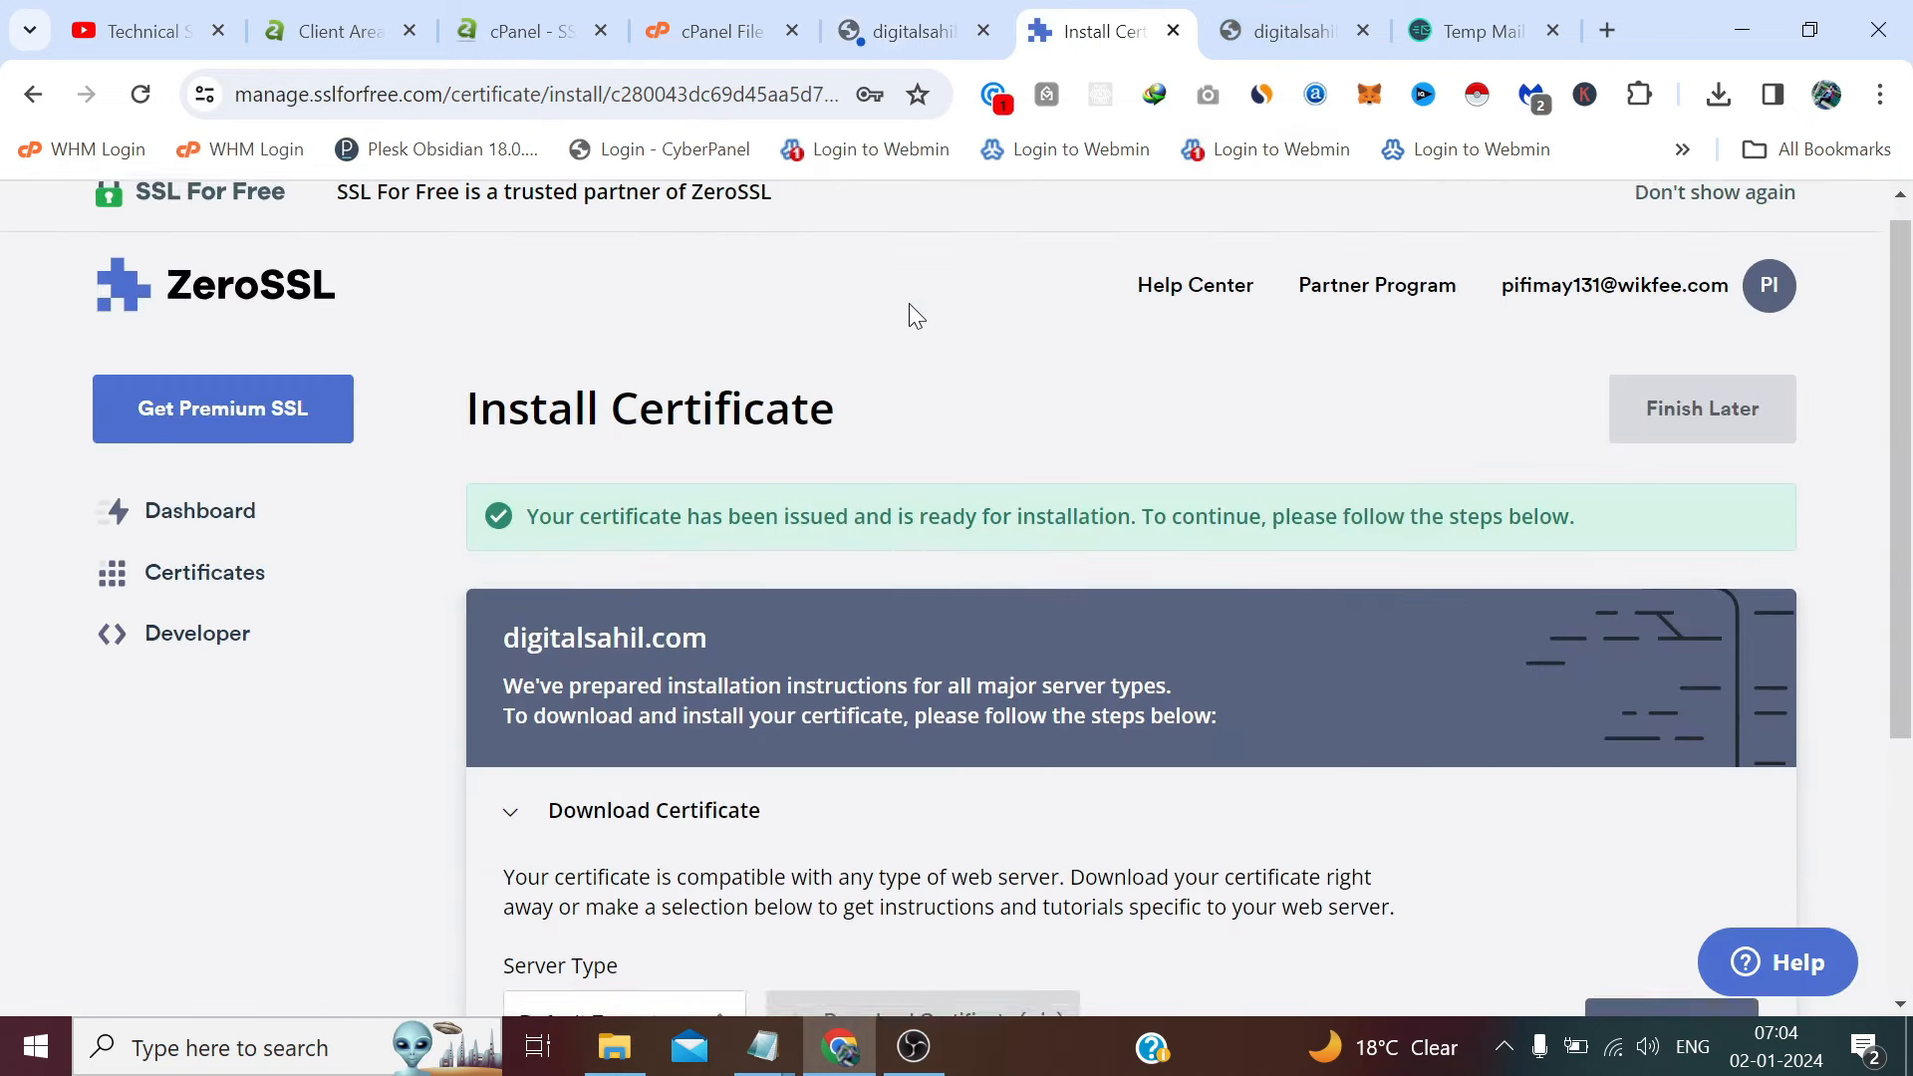
pyautogui.click(1658, 629)
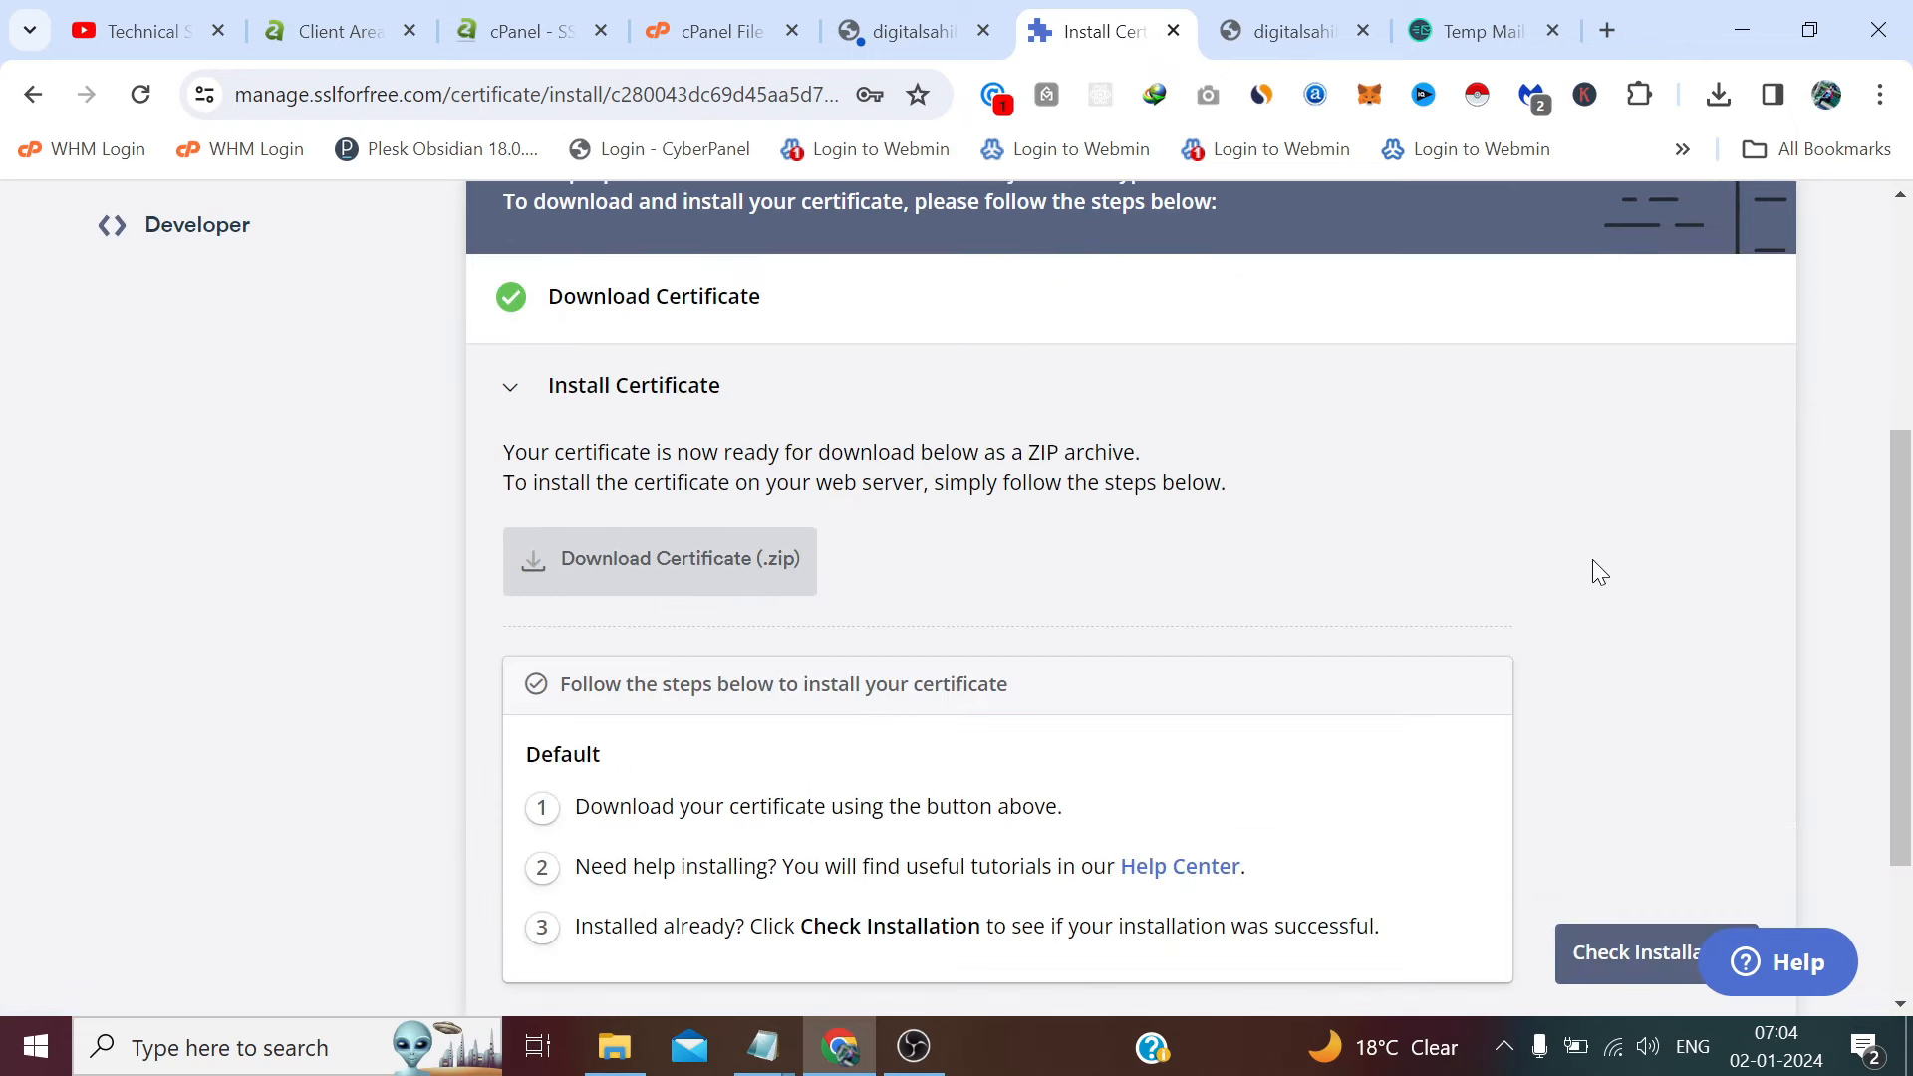
pyautogui.scroll(-3, 1594, 568)
pyautogui.click(1670, 725)
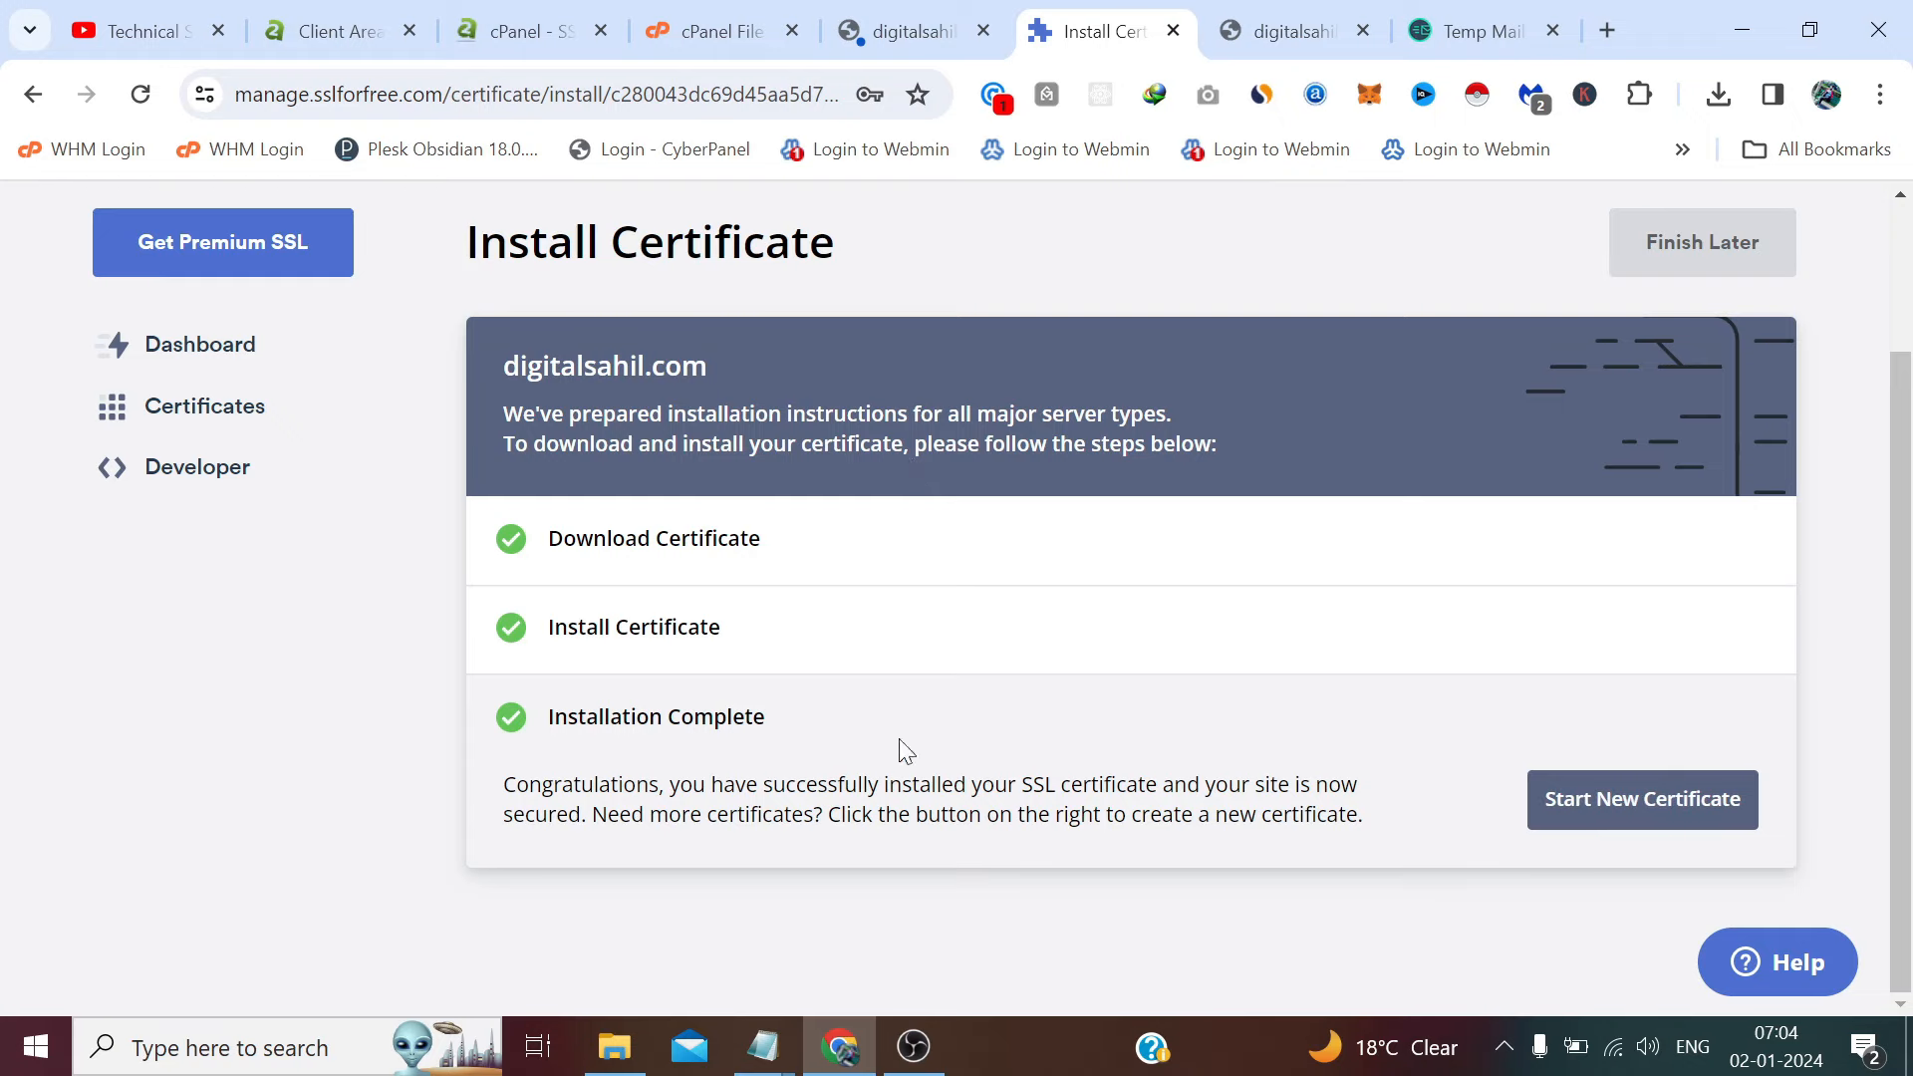
# - Review the issuer and validity period in the website's certificate viewer, and examine the certificate usage on the ZeroSSL dashboard
pyautogui.click(911, 33)
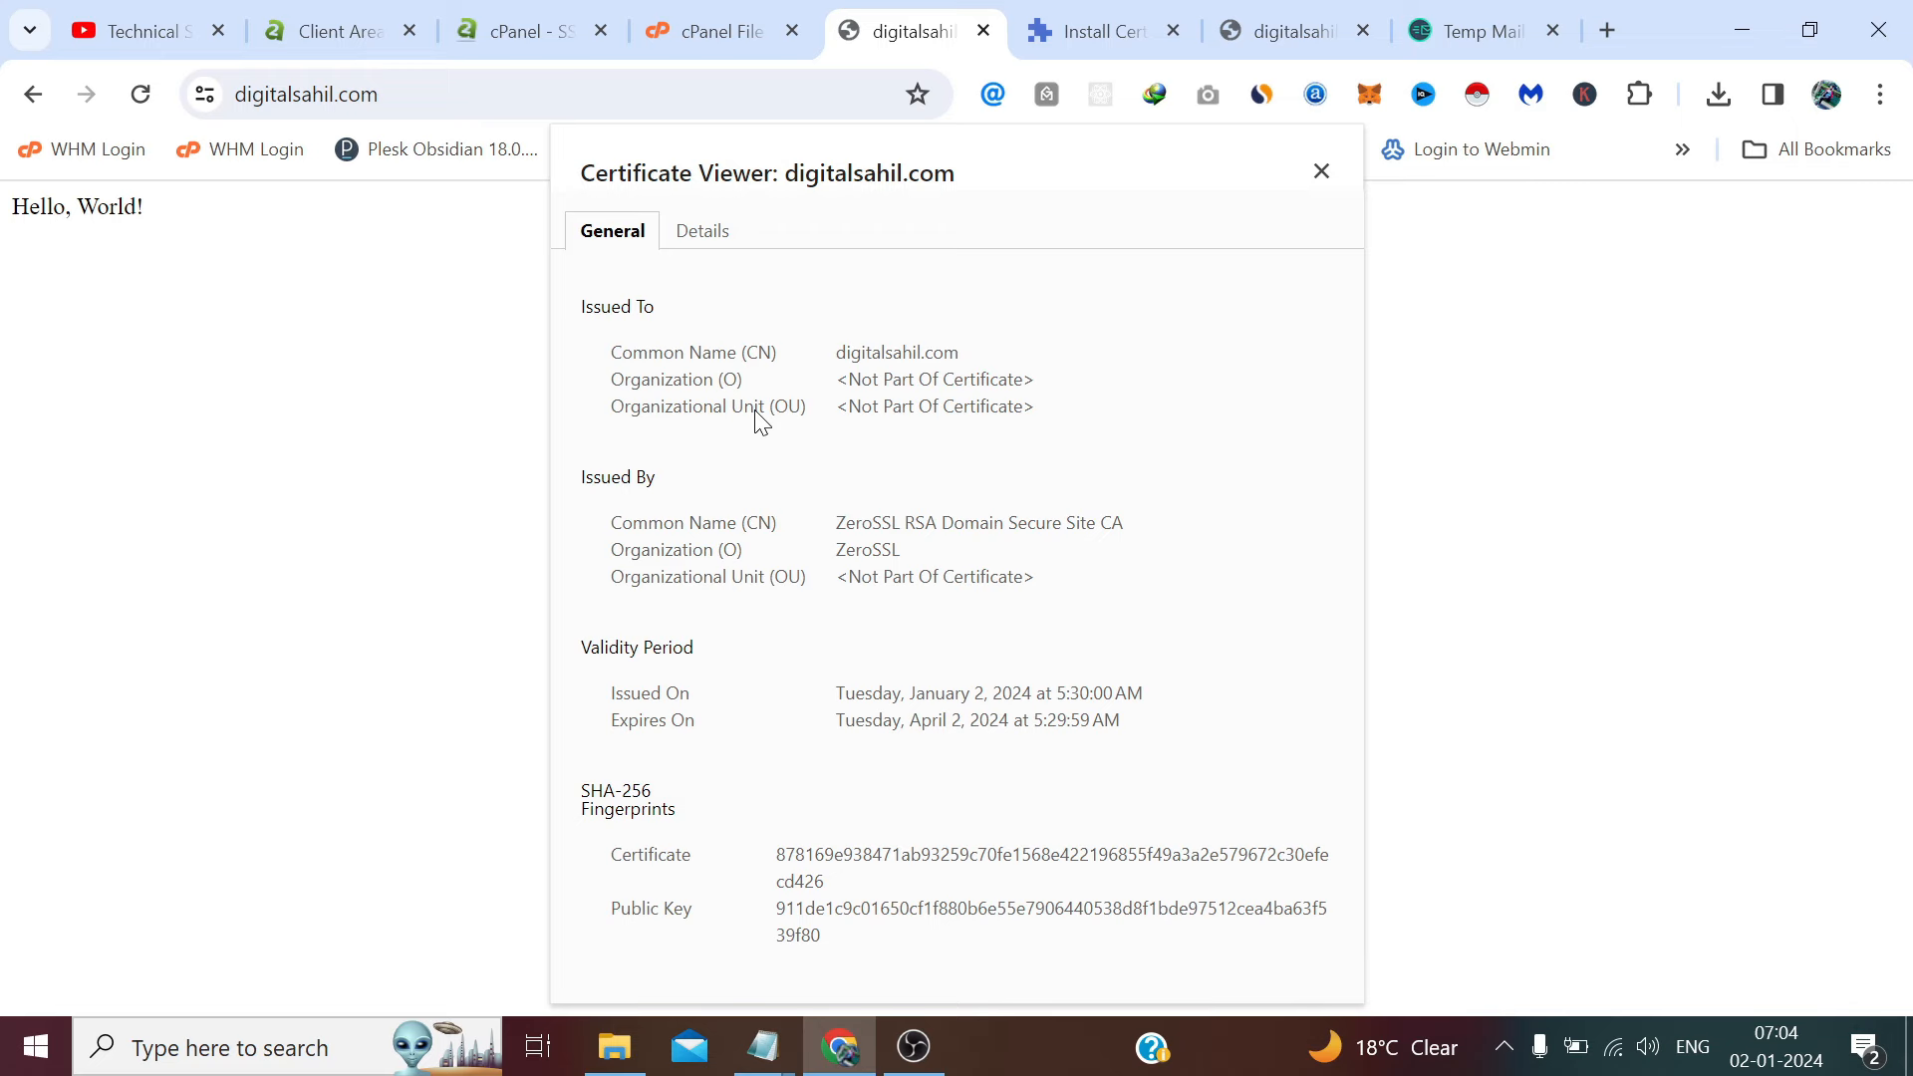
pyautogui.click(1121, 31)
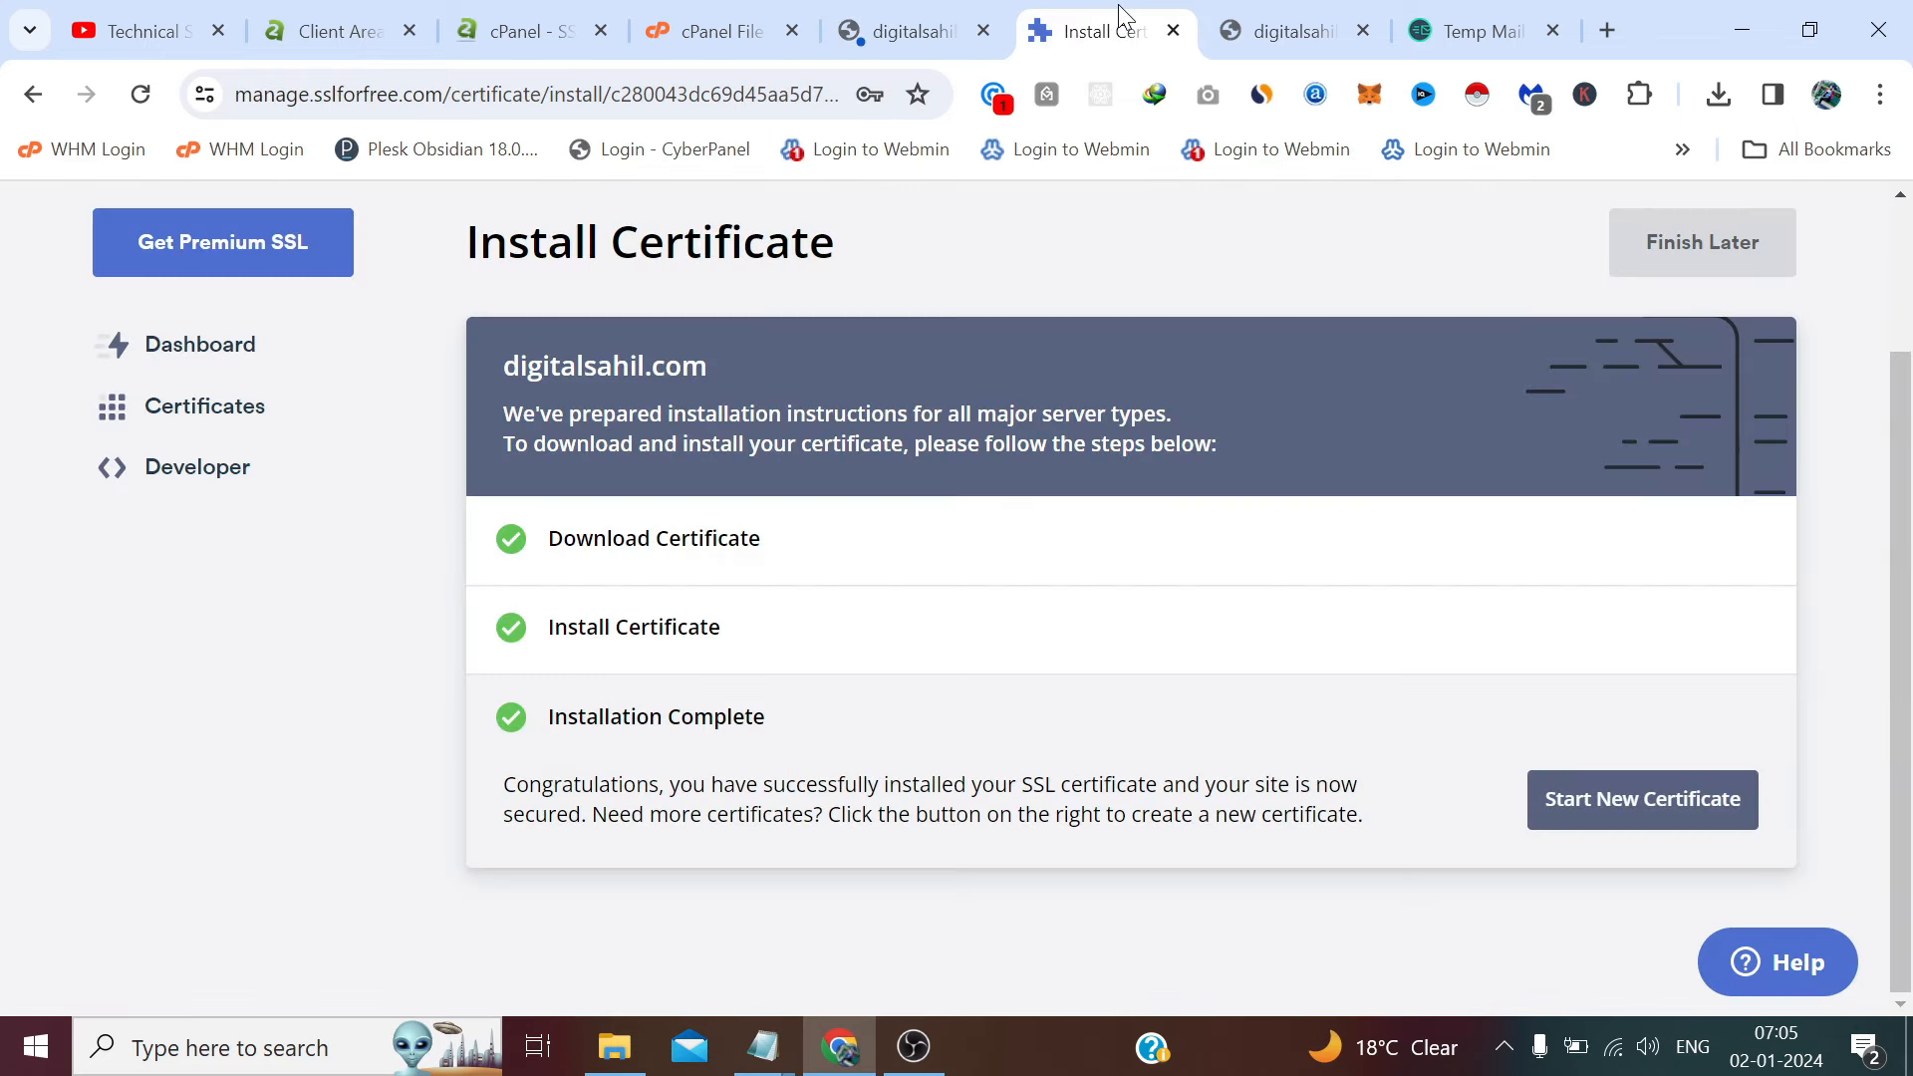
pyautogui.click(244, 344)
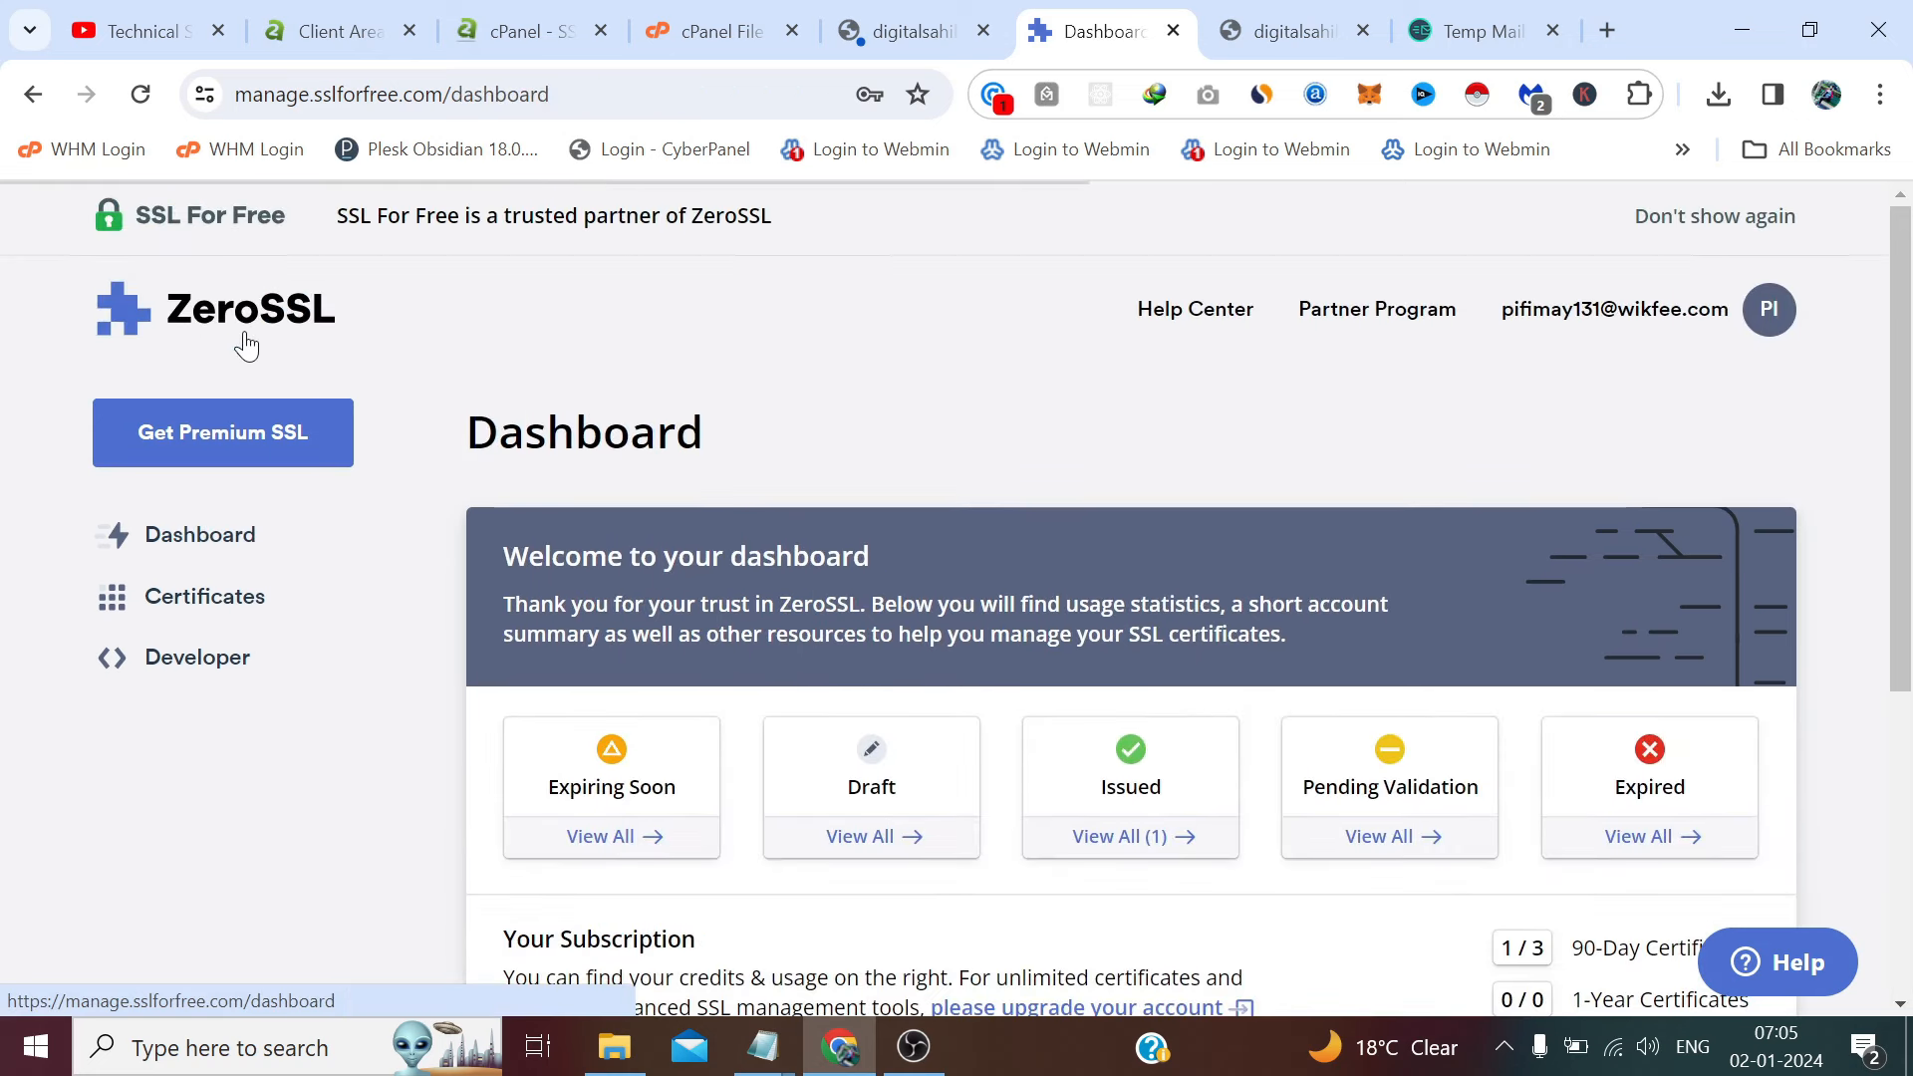
pyautogui.scroll(-3, 819, 534)
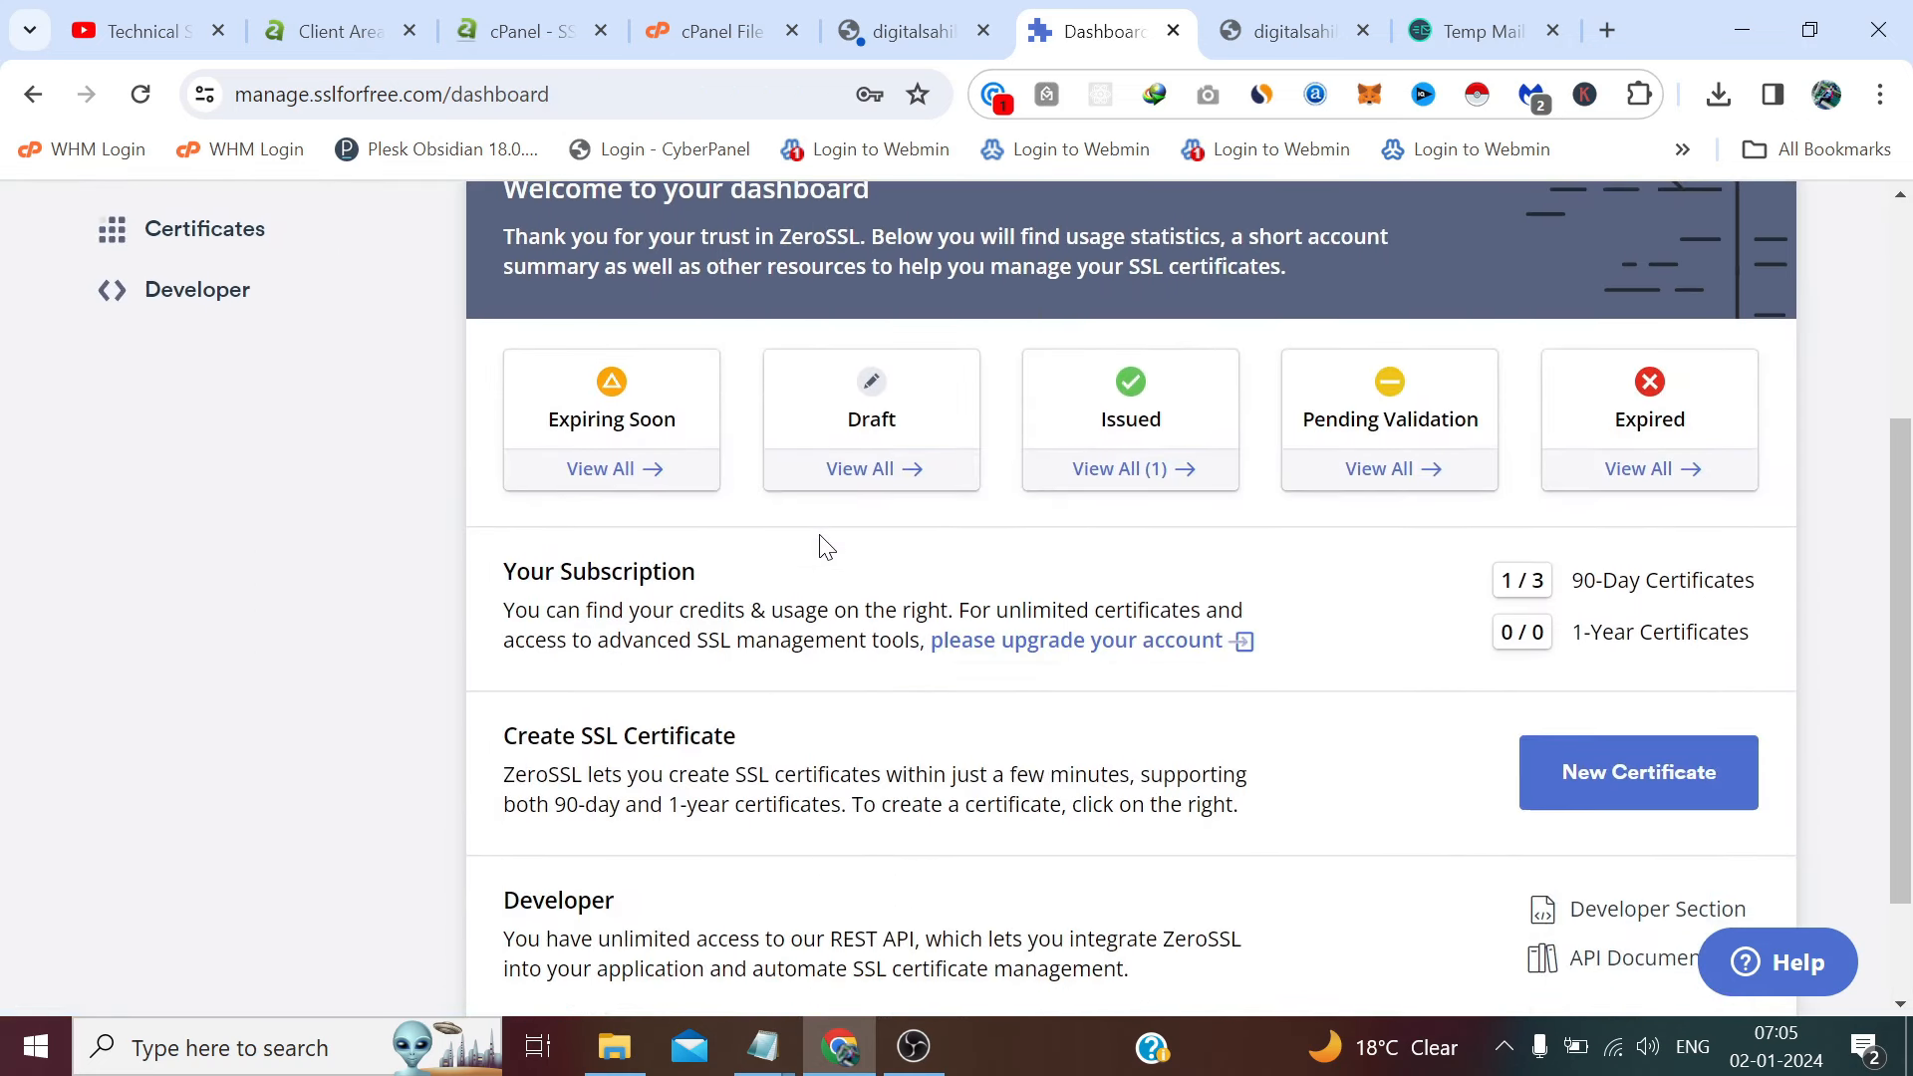